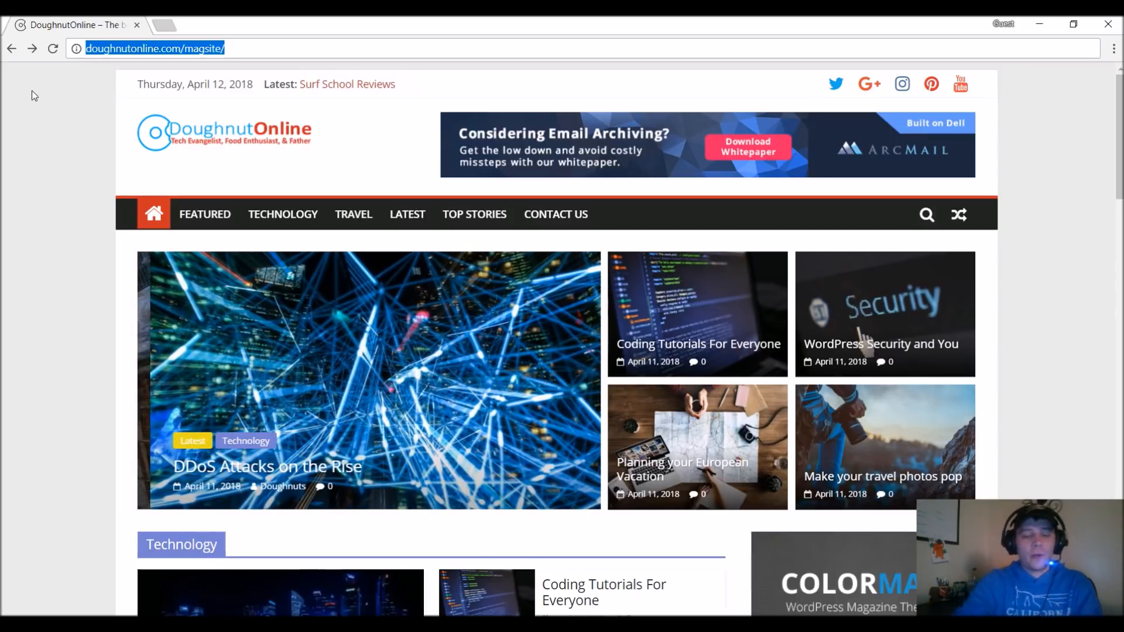
Go to hostgator.com and review the plans on its Web Hosting page.
type("hostgator.com")
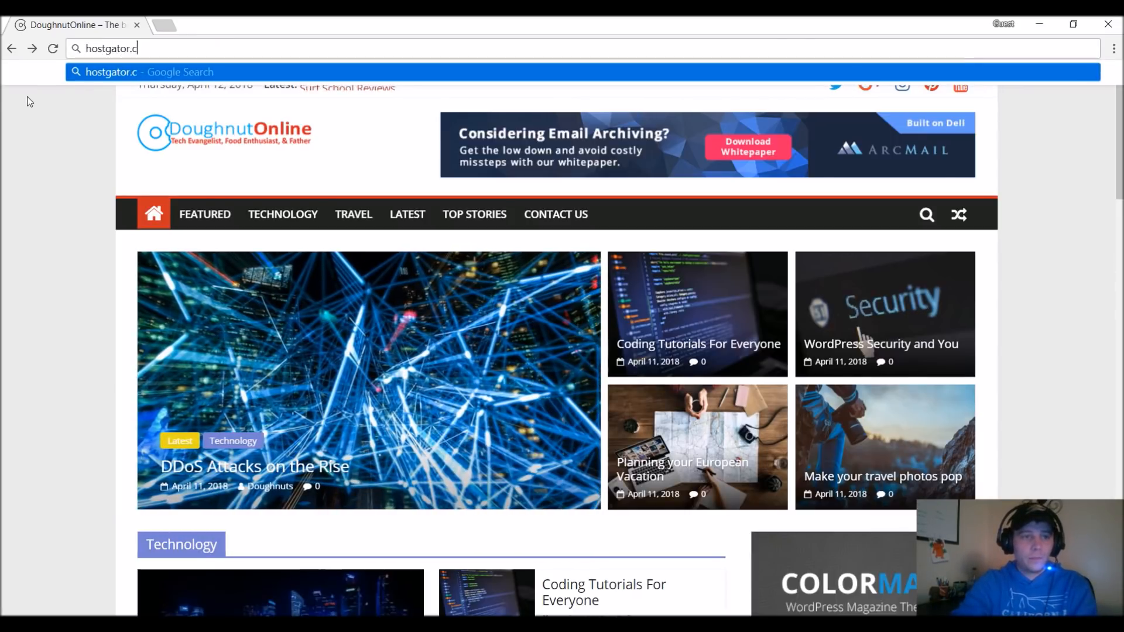
key("Return")
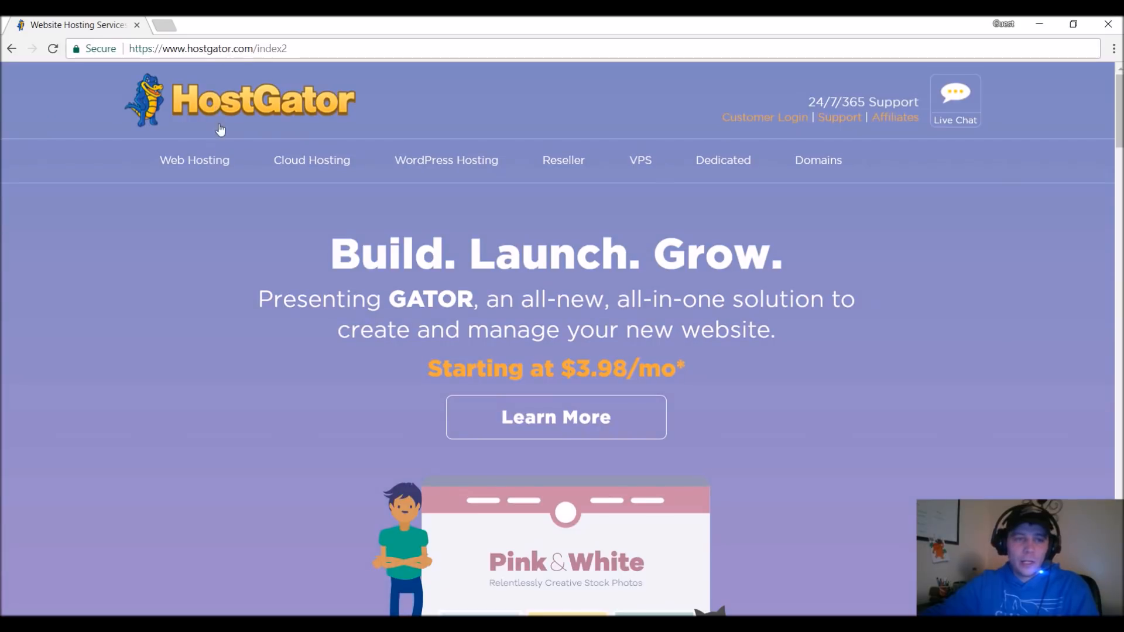
left_click(214, 167)
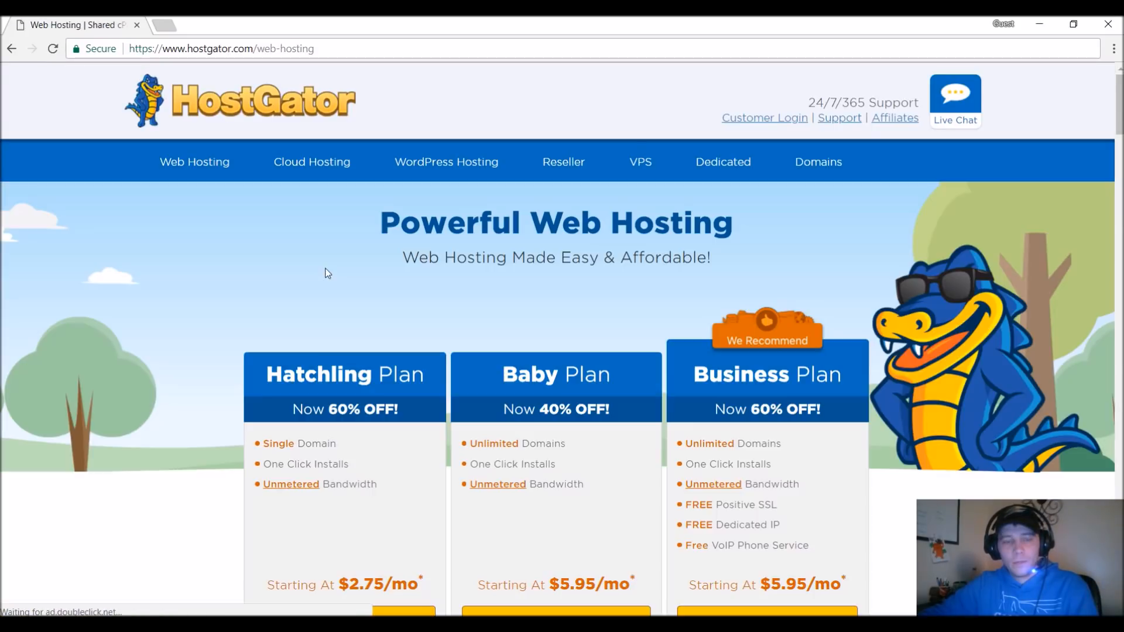
scroll(678, 316, "down", 3)
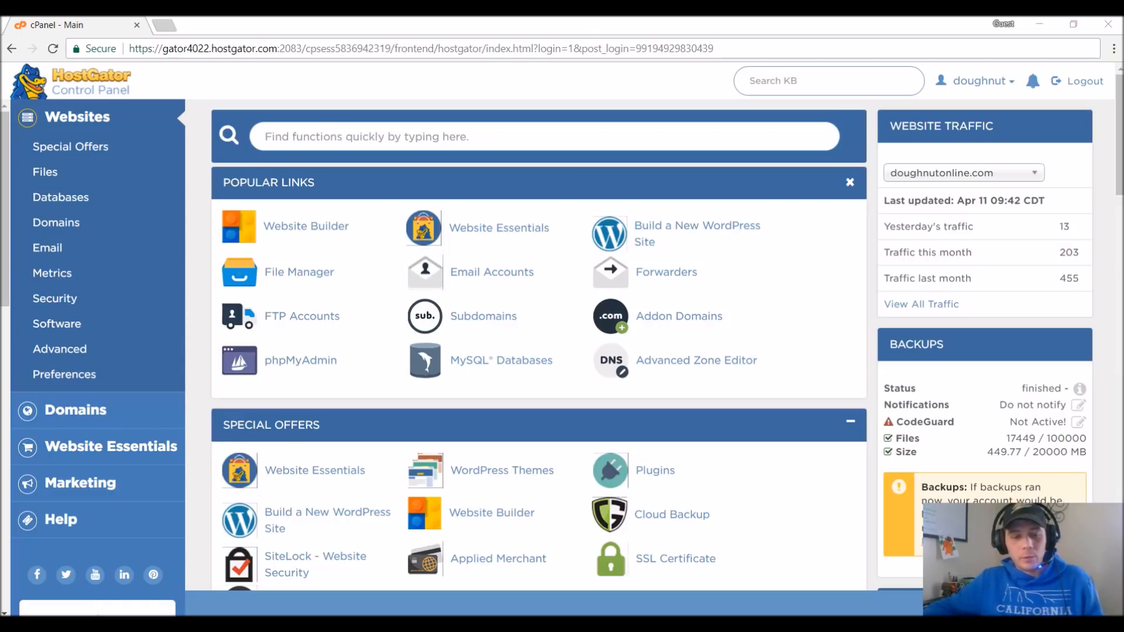
Switch to File Explorer's MagSite folder, view sample-article.txt from the Content folder, and close the file.
left_click(618, 615)
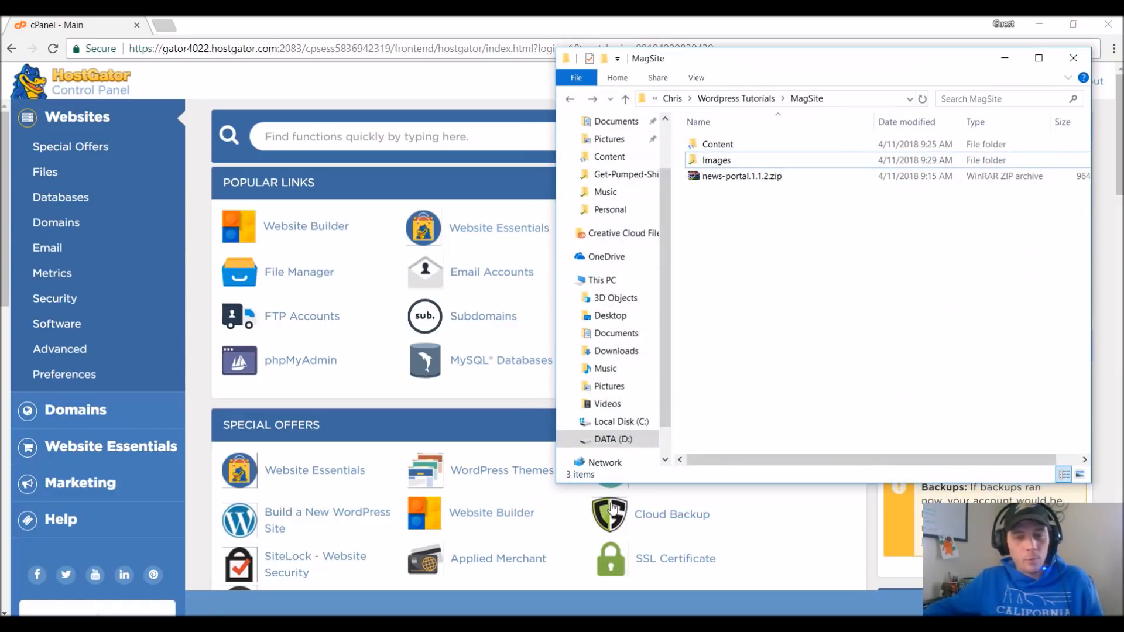
double_click(719, 146)
double_click(722, 146)
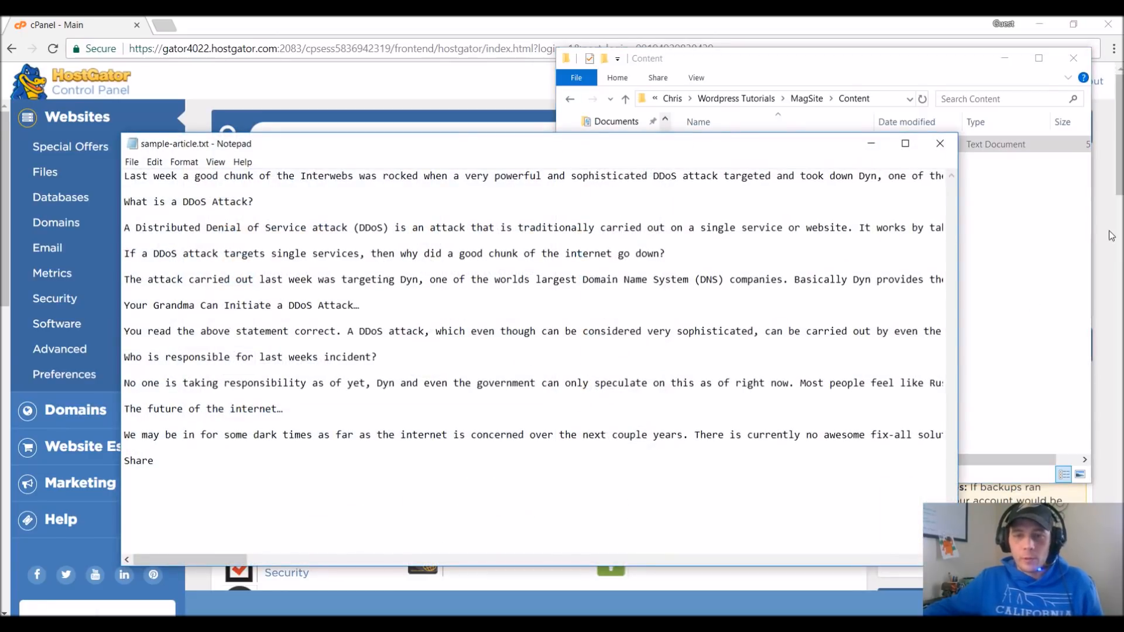
left_click(951, 142)
left_click(1045, 394)
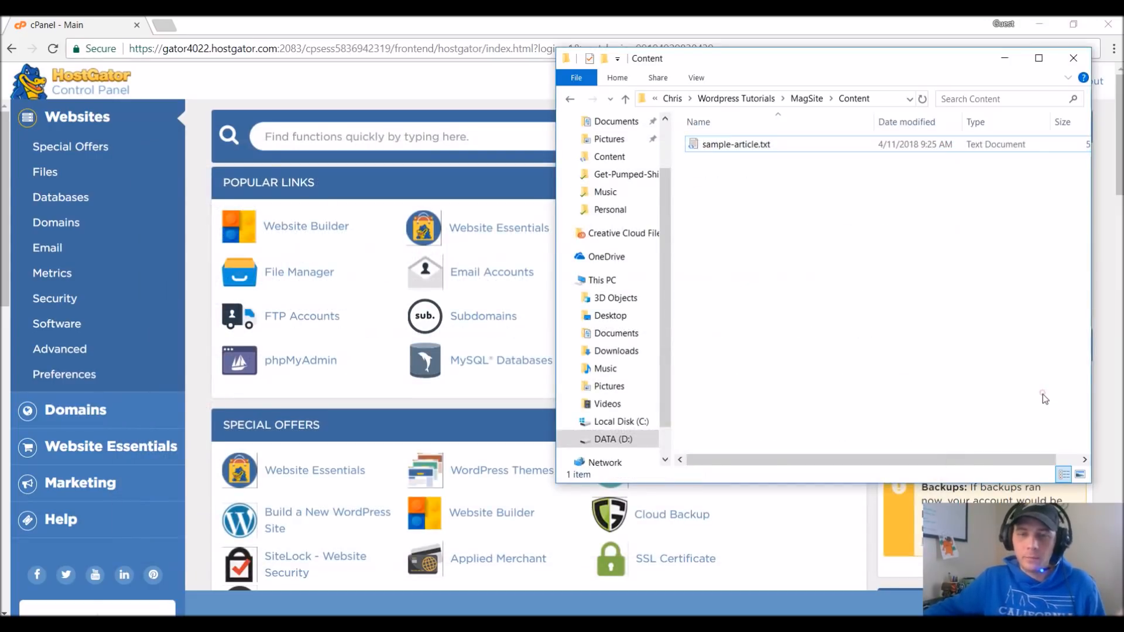
Look through the Tech-StockArt and Travel-StockArt folders inside MagSite's Images folder.
left_click(572, 103)
double_click(750, 161)
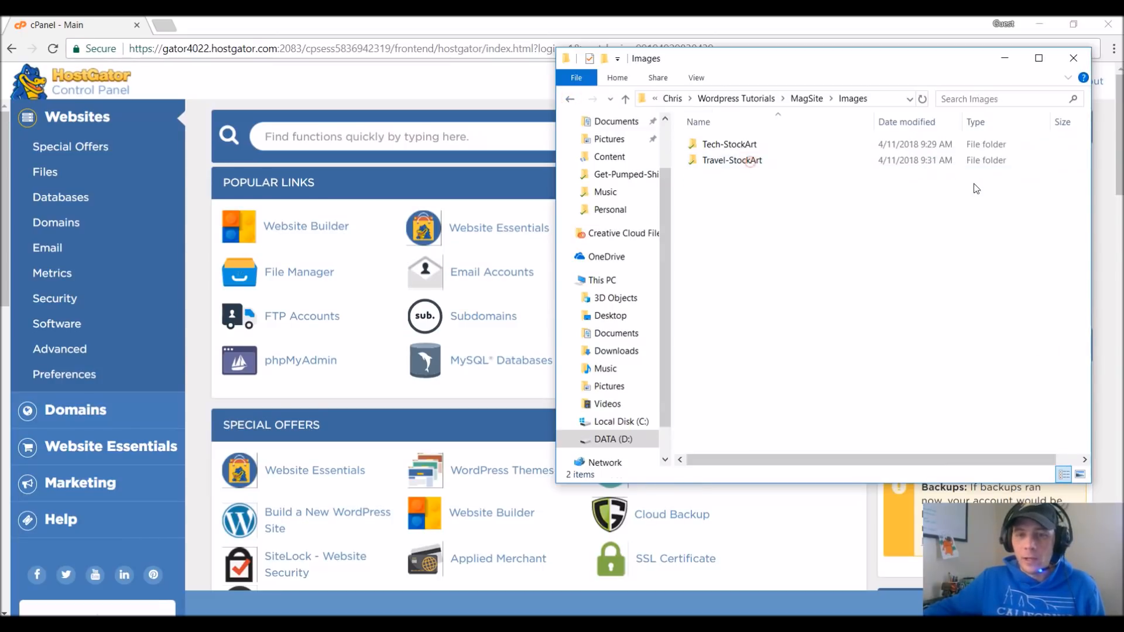
double_click(731, 144)
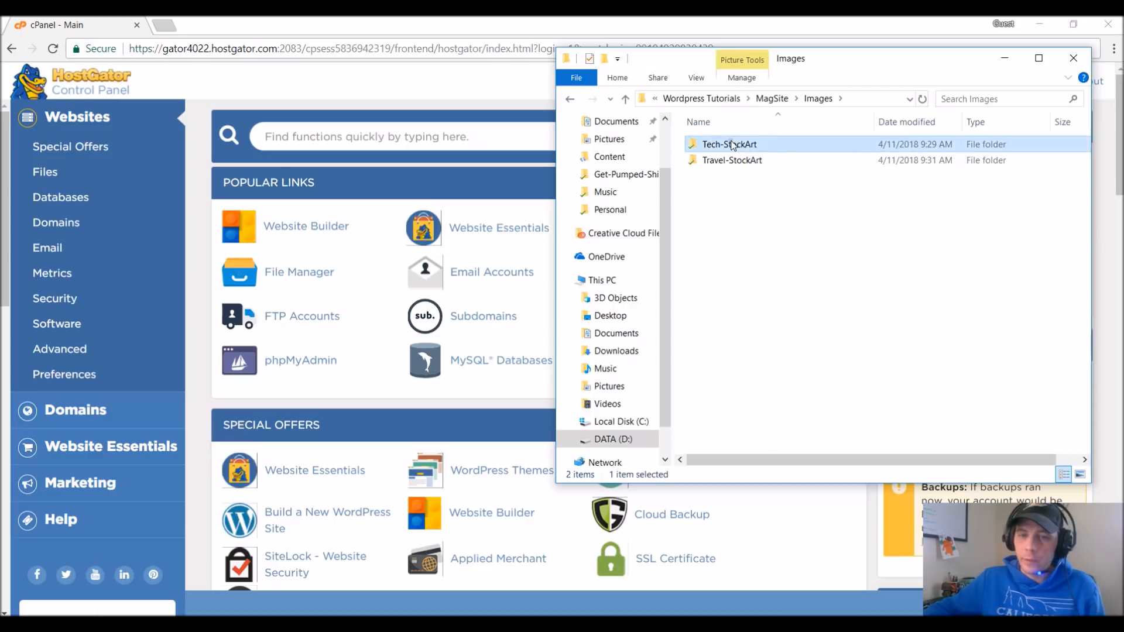
left_click(570, 99)
double_click(761, 161)
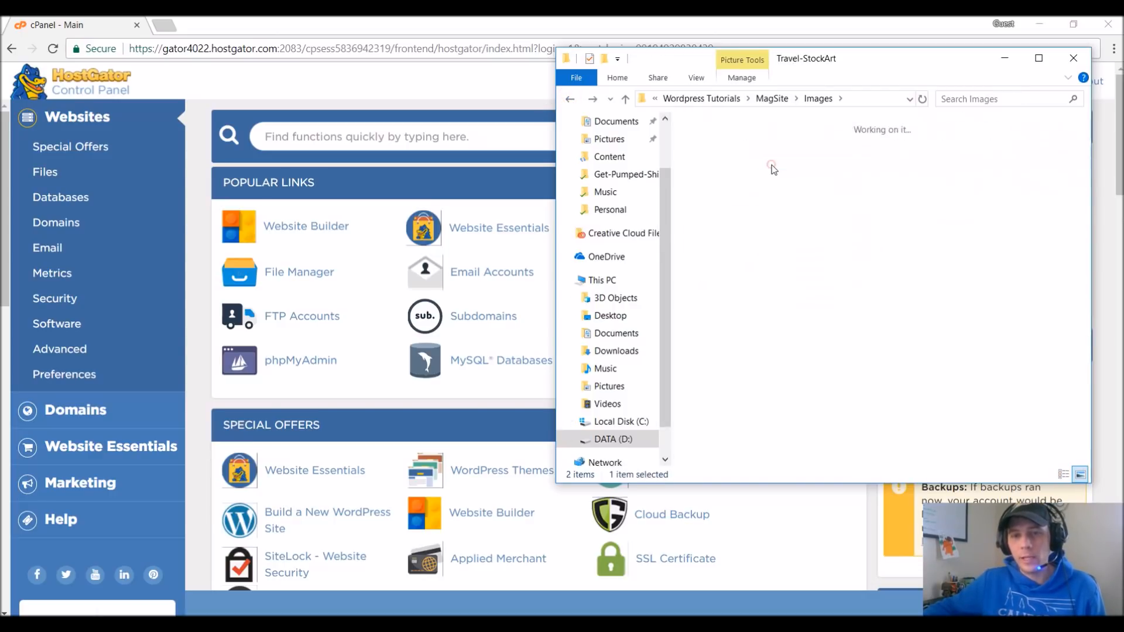
left_click(569, 96)
left_click(896, 254)
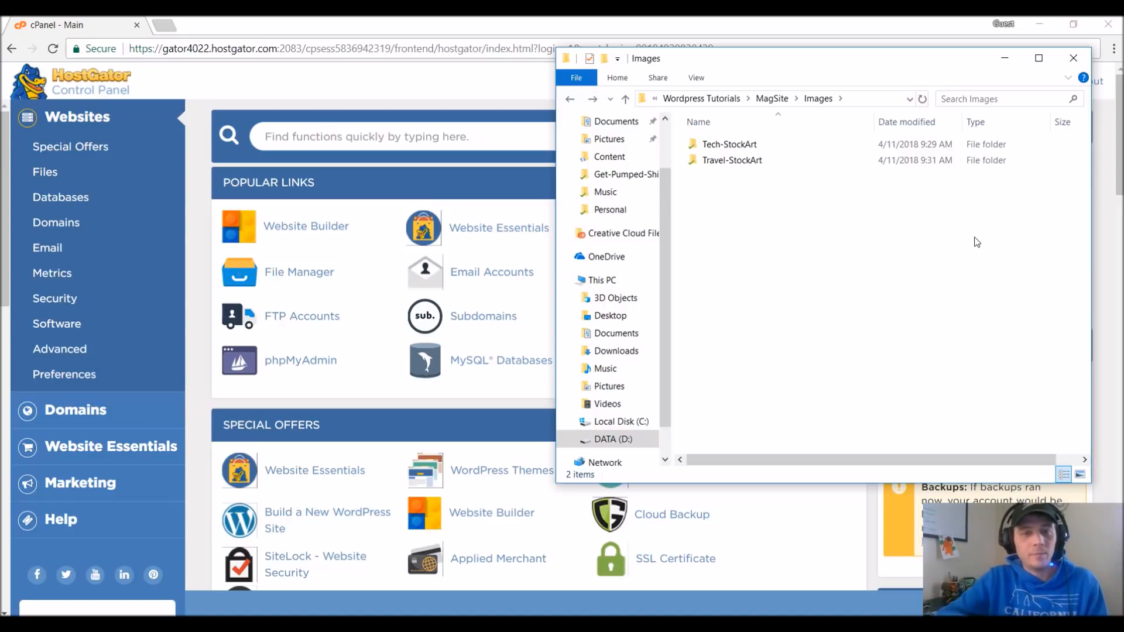
left_click(752, 164)
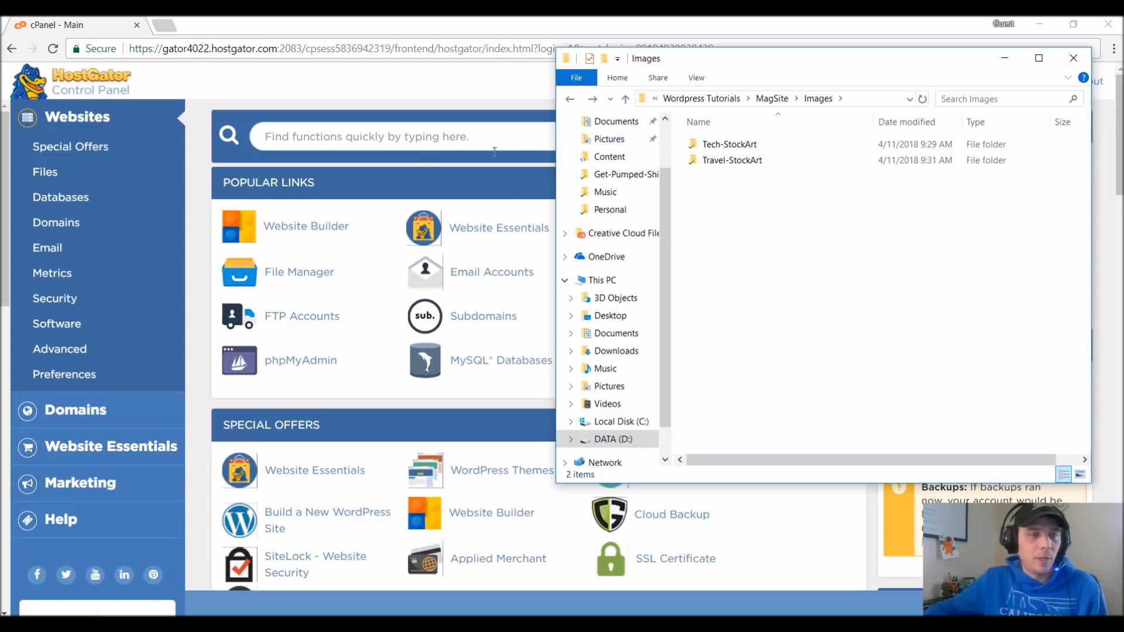
Switch back to the HostGator control panel, find QuickInstall by searching for "Quick", and open its WordPress installer.
left_click(400, 130)
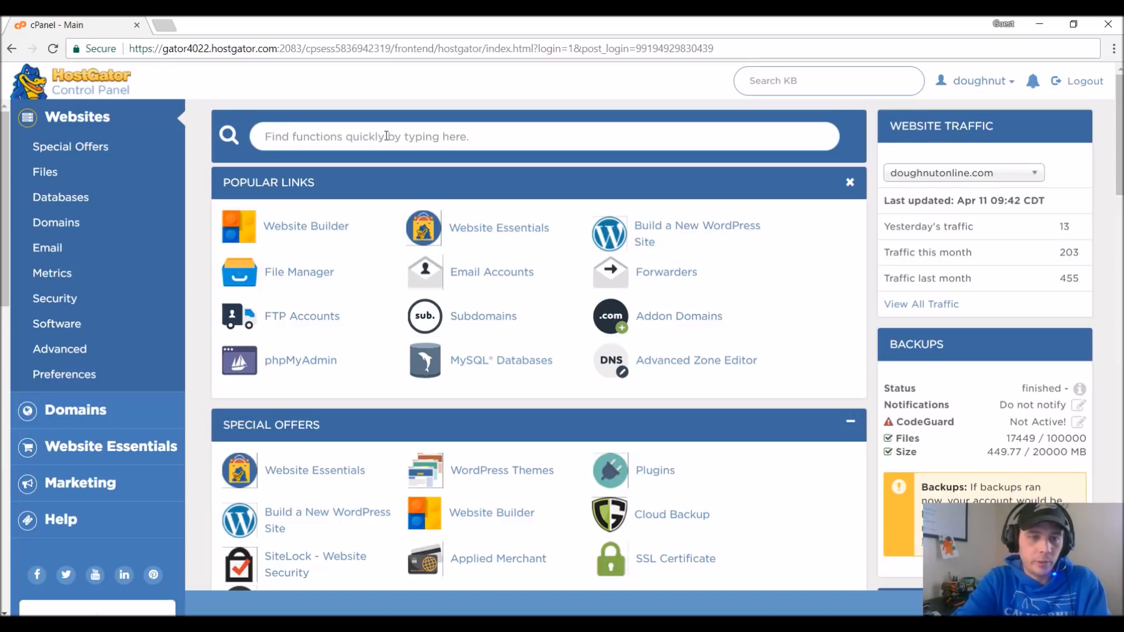
type("Quick")
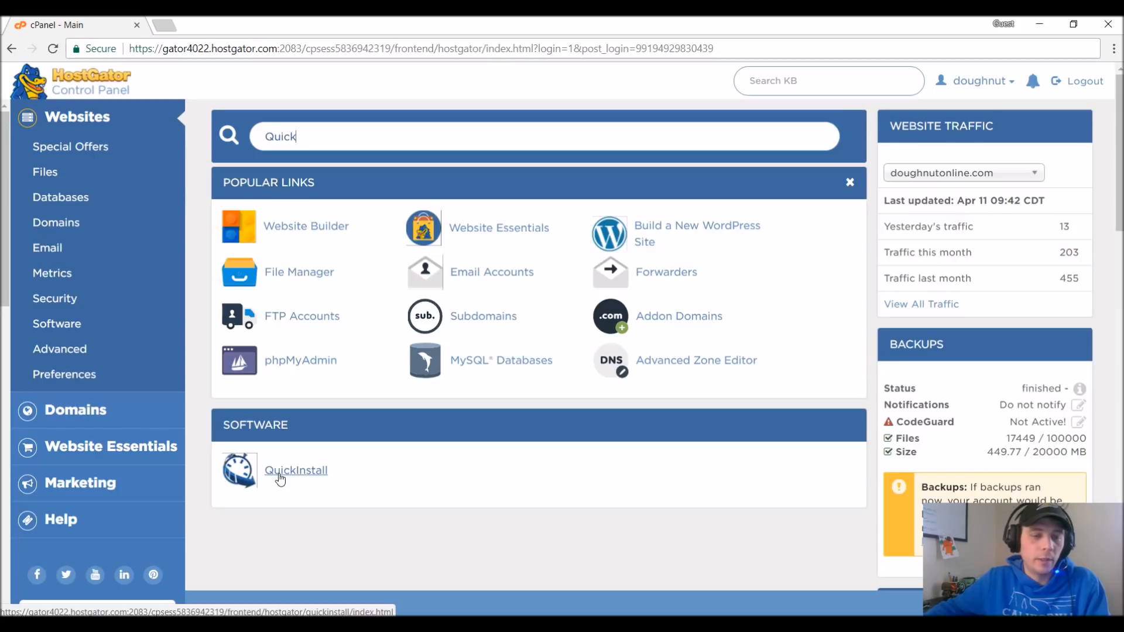
left_click(280, 479)
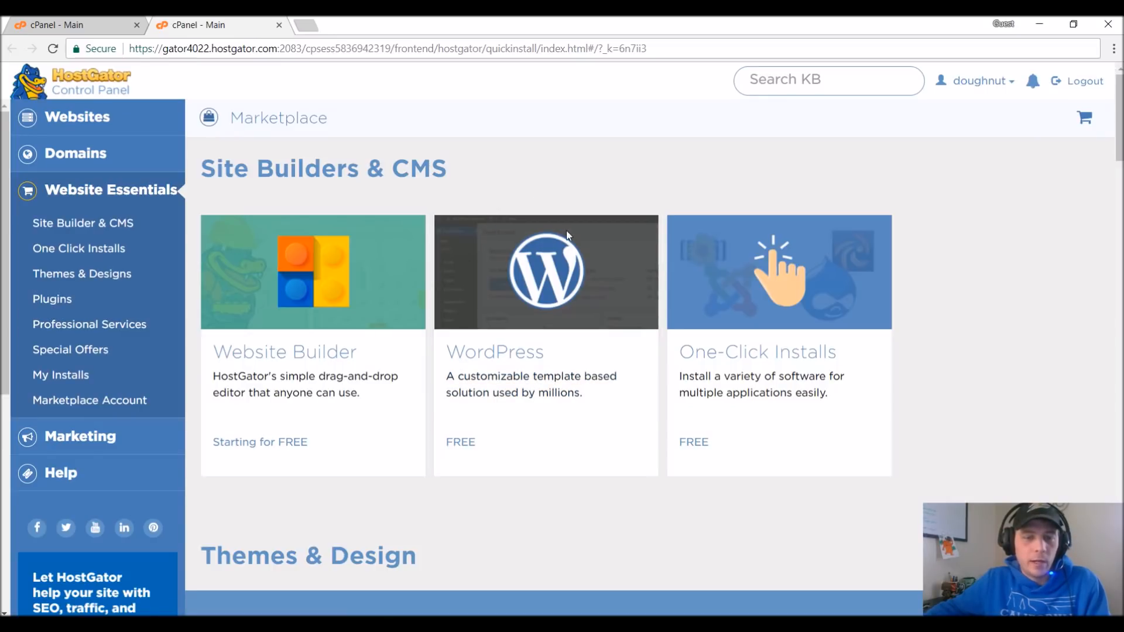
left_click(574, 316)
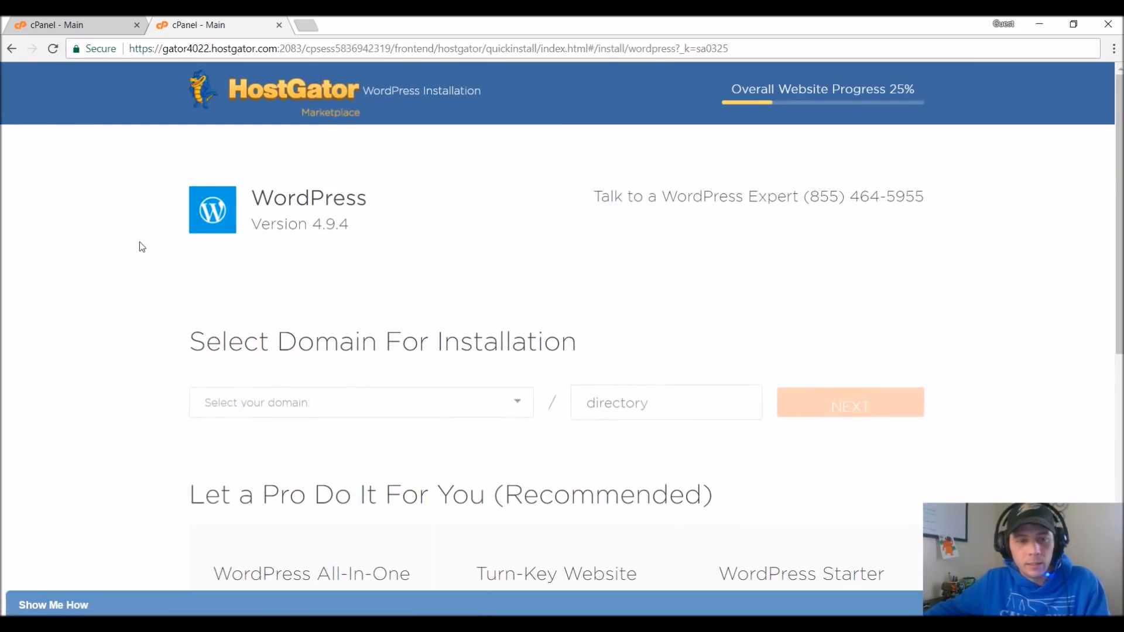
Set the WordPress installation location to the doughnutonline.com domain with directory magsite, and proceed to the install settings.
scroll(139, 238, "down", 1)
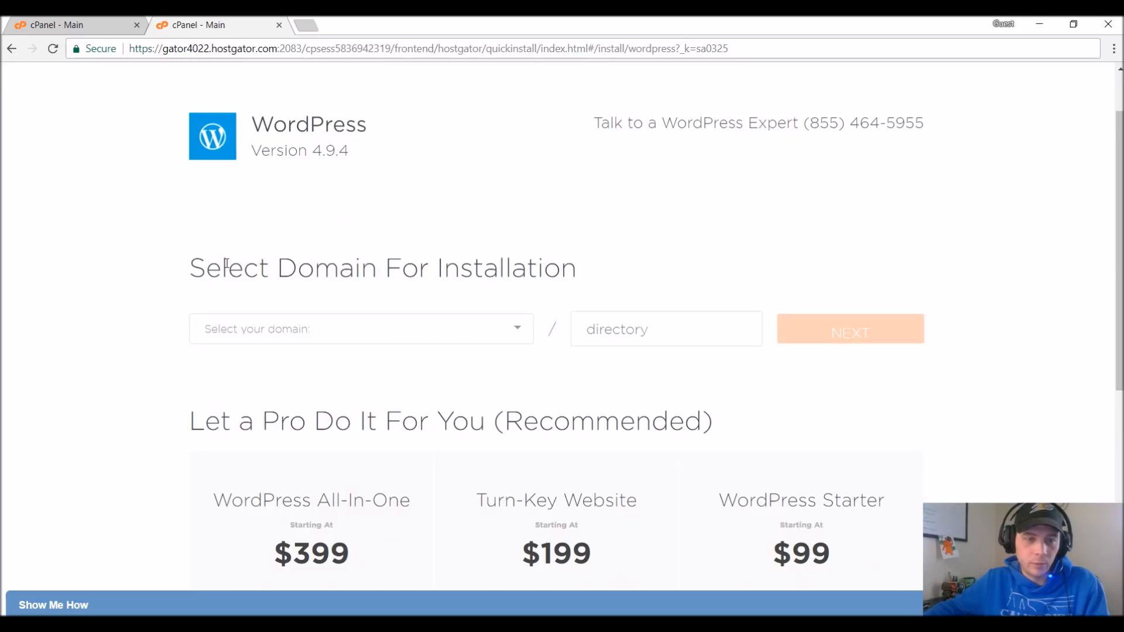
left_click(520, 331)
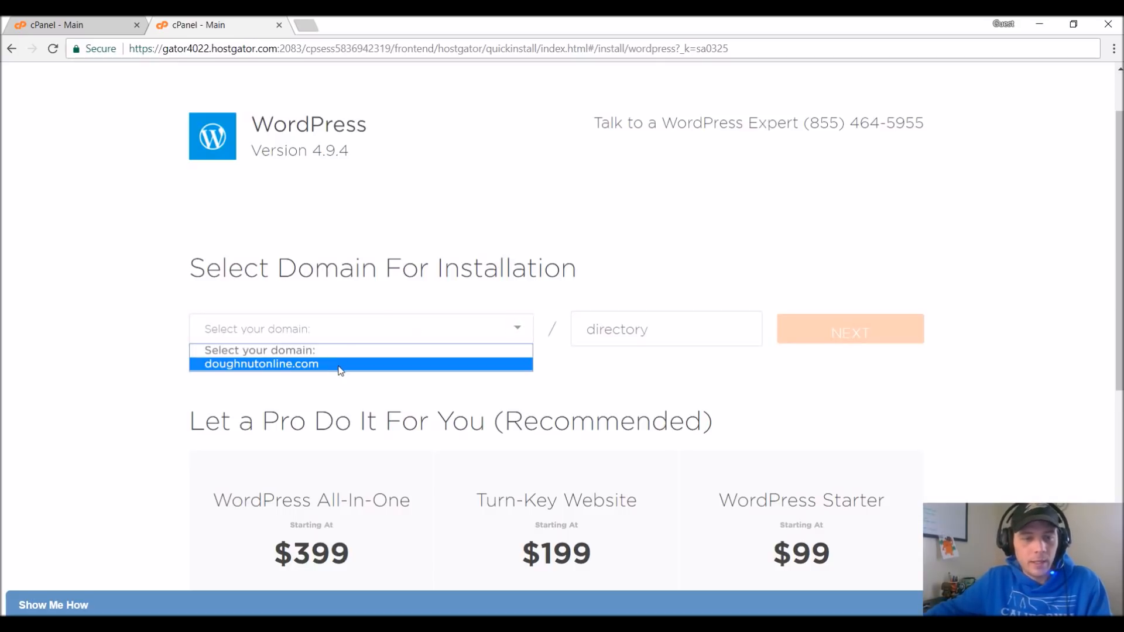
left_click(339, 366)
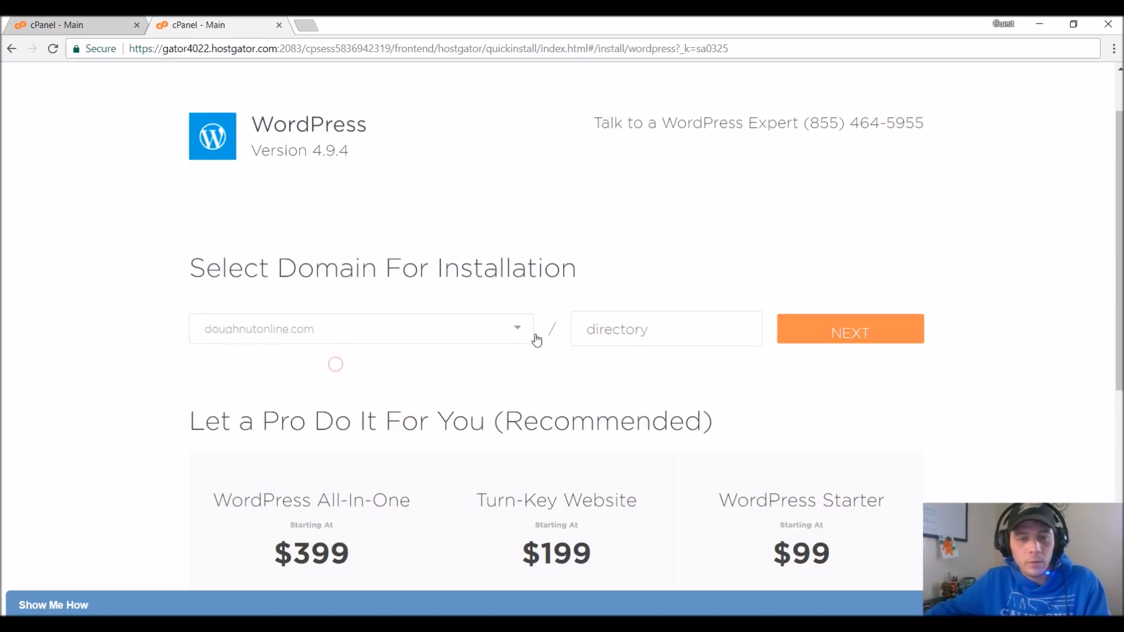
left_click(635, 335)
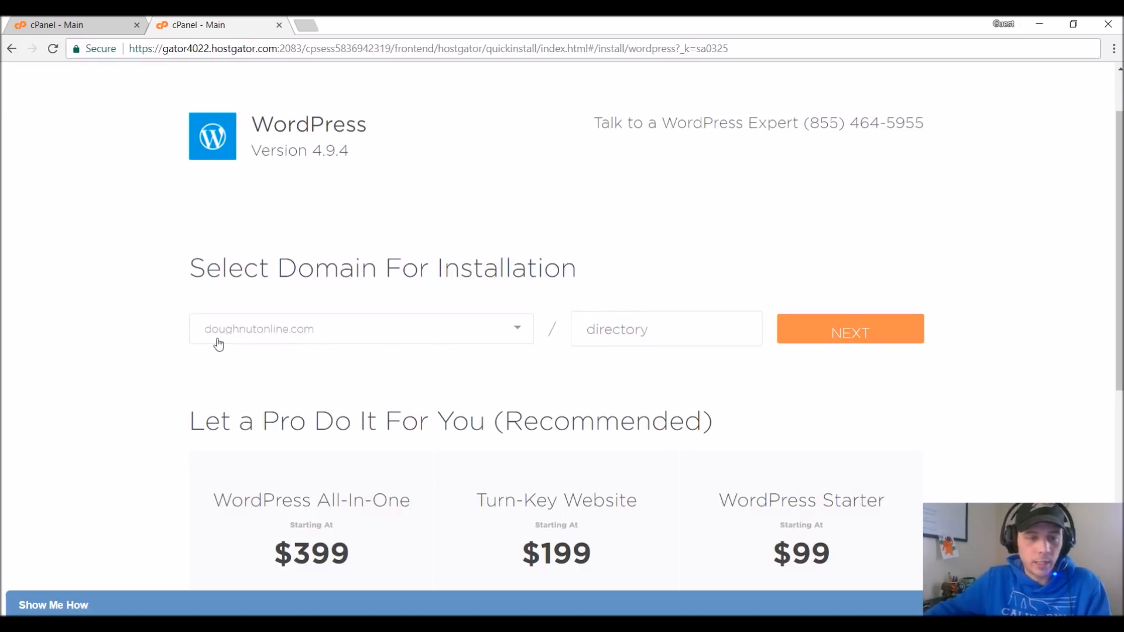
left_click(417, 335)
left_click(364, 368)
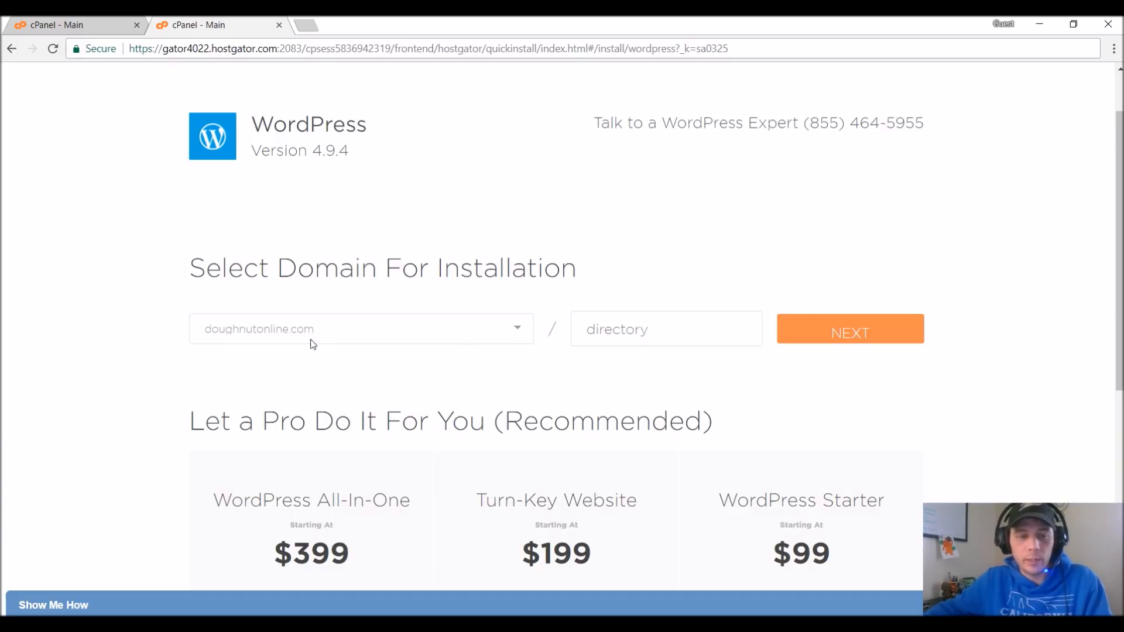
type("magsite")
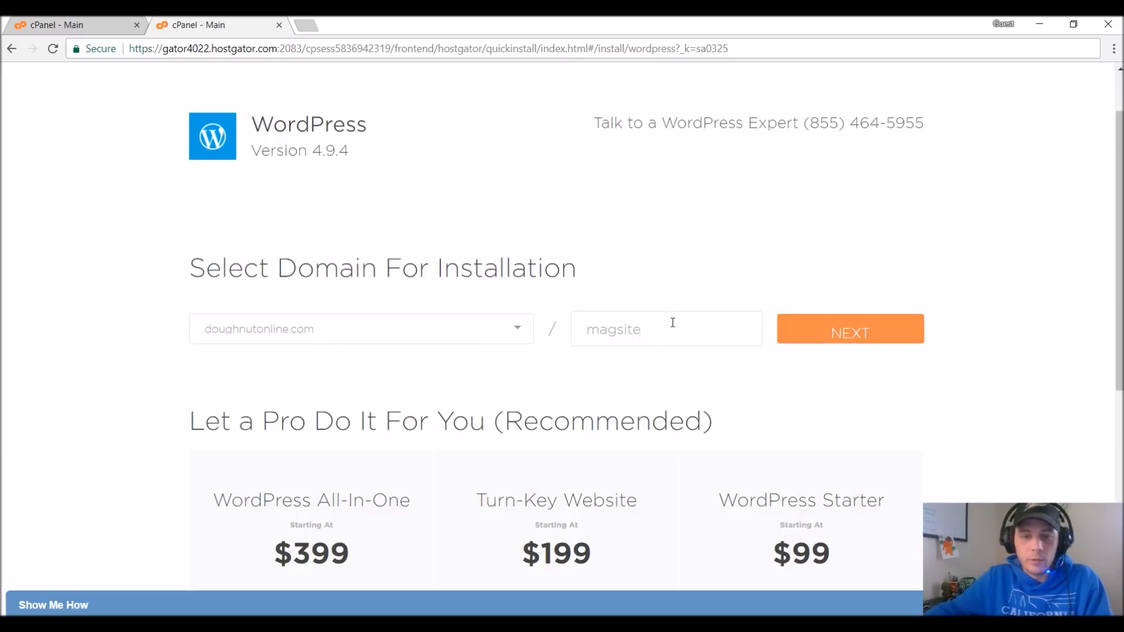
double_click(611, 328)
key("BackSpace")
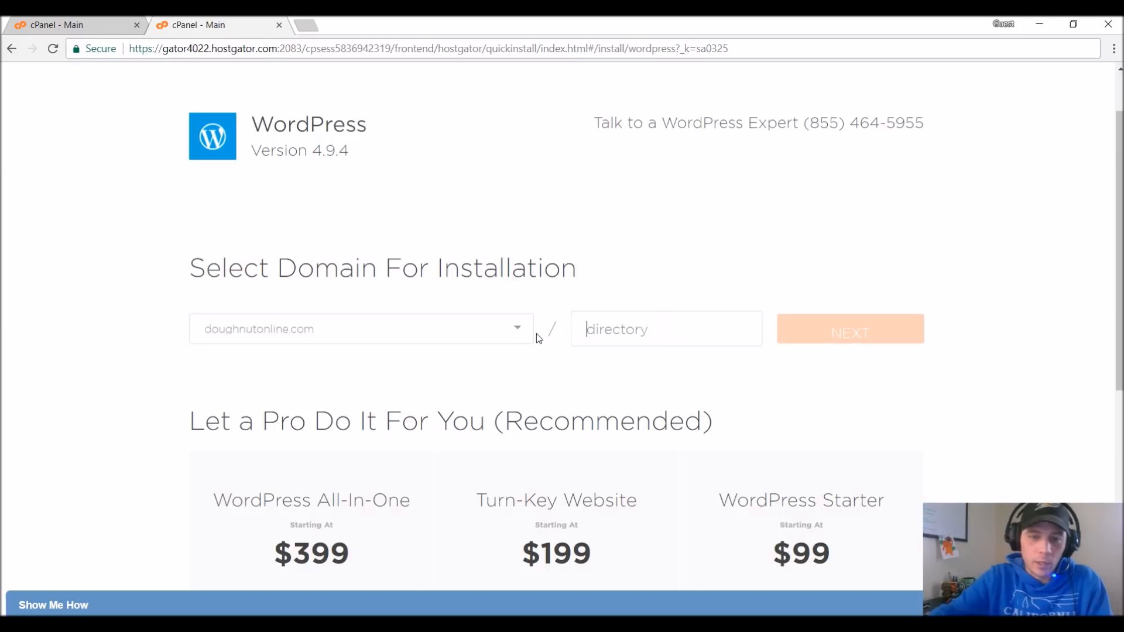
type("magsite")
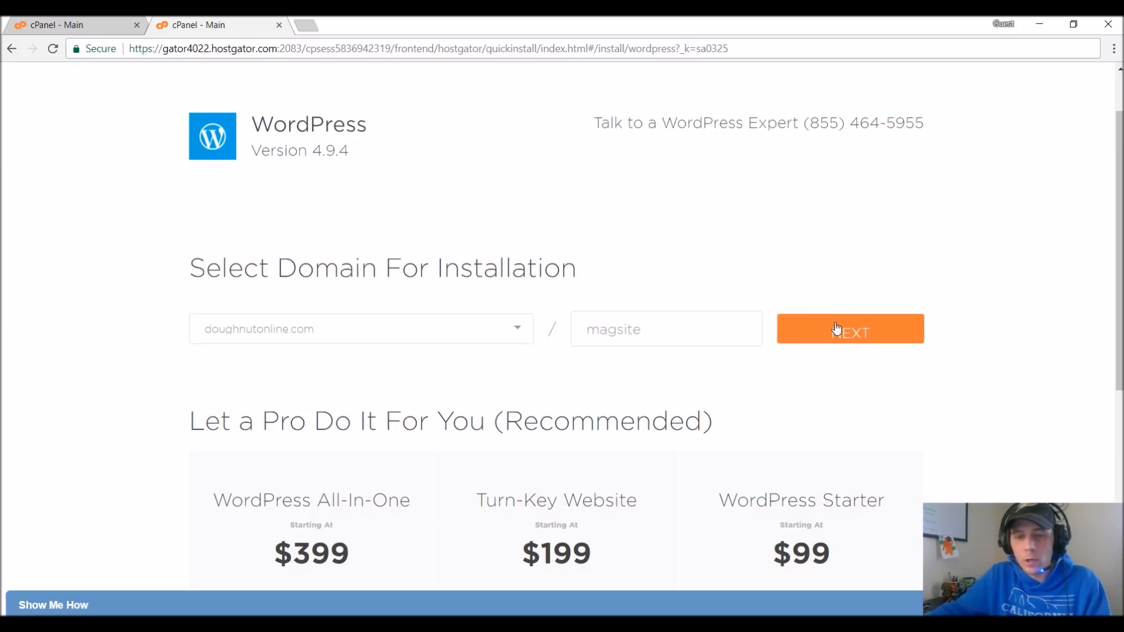
left_click(868, 331)
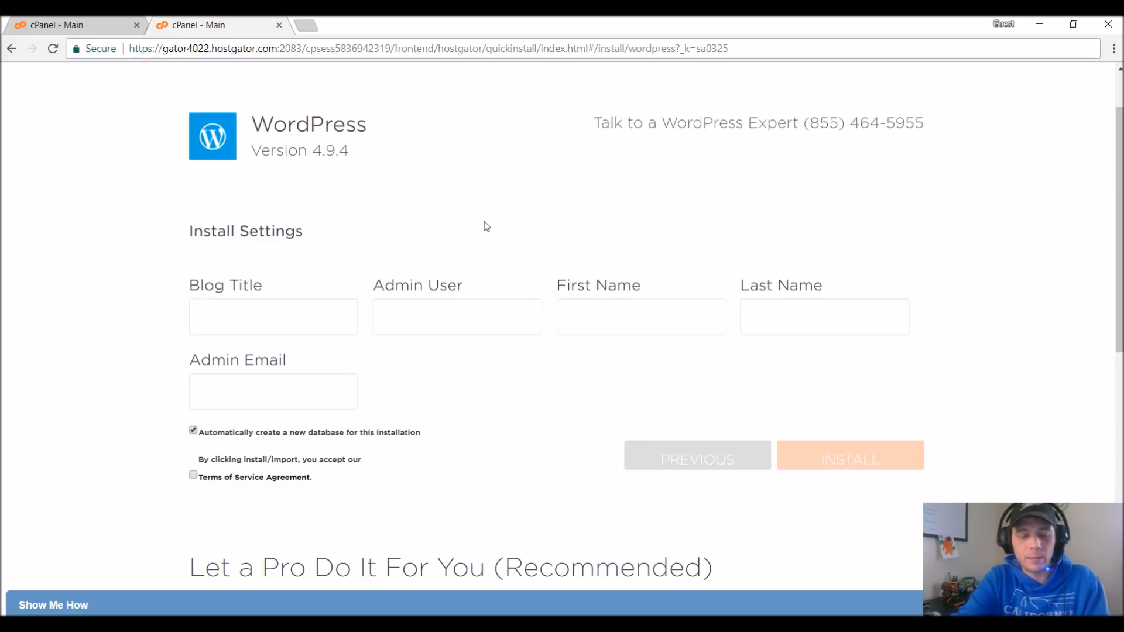
Enter "Dougnnut' Magazine" as the blog title.
type("DougnnutOnline")
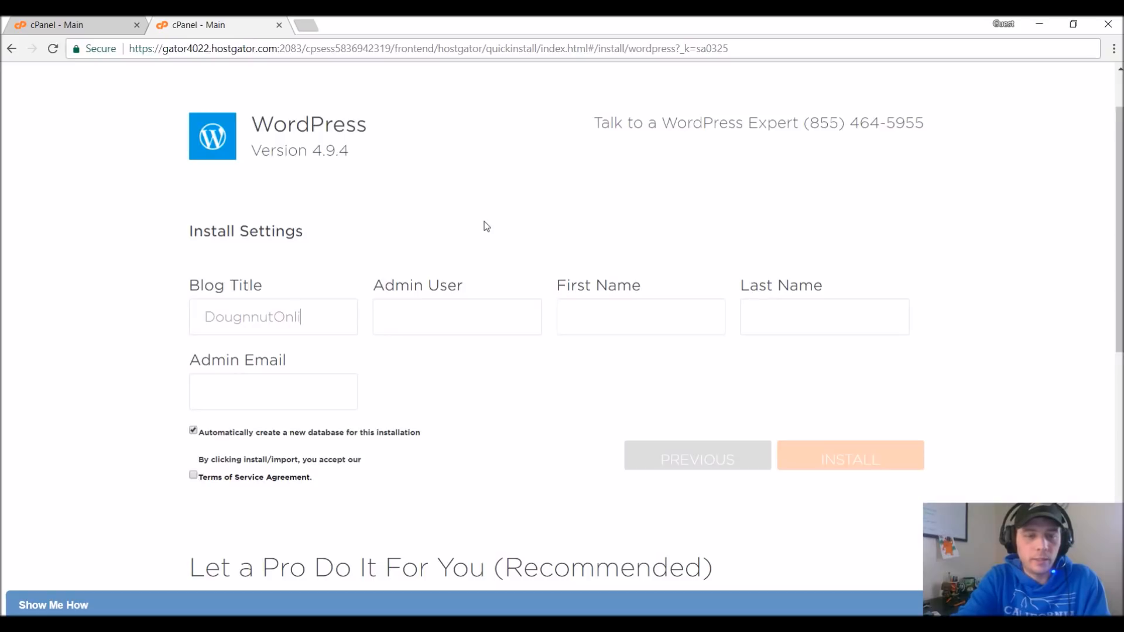
key("BackSpace")
key("BackSpace")
key("BackSpace")
type("Magazine")
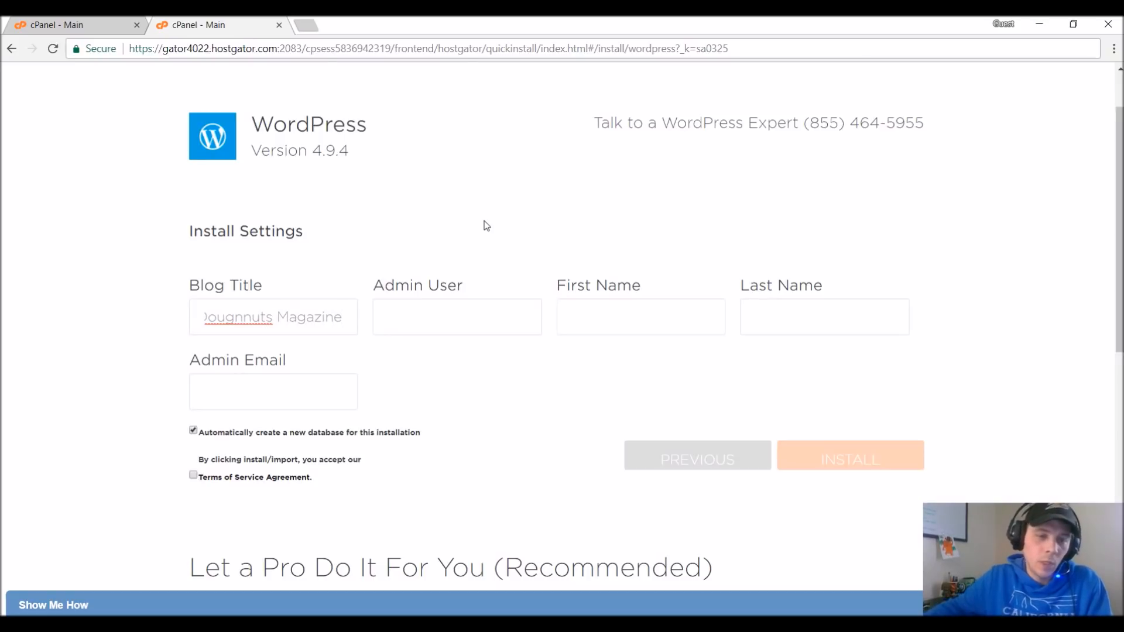
left_click_drag(266, 320, 271, 318)
type("'")
Set the admin user to Doughnuts and fill in the administrator's first name, last name and email address.
left_click(484, 318)
type("Doughnuts")
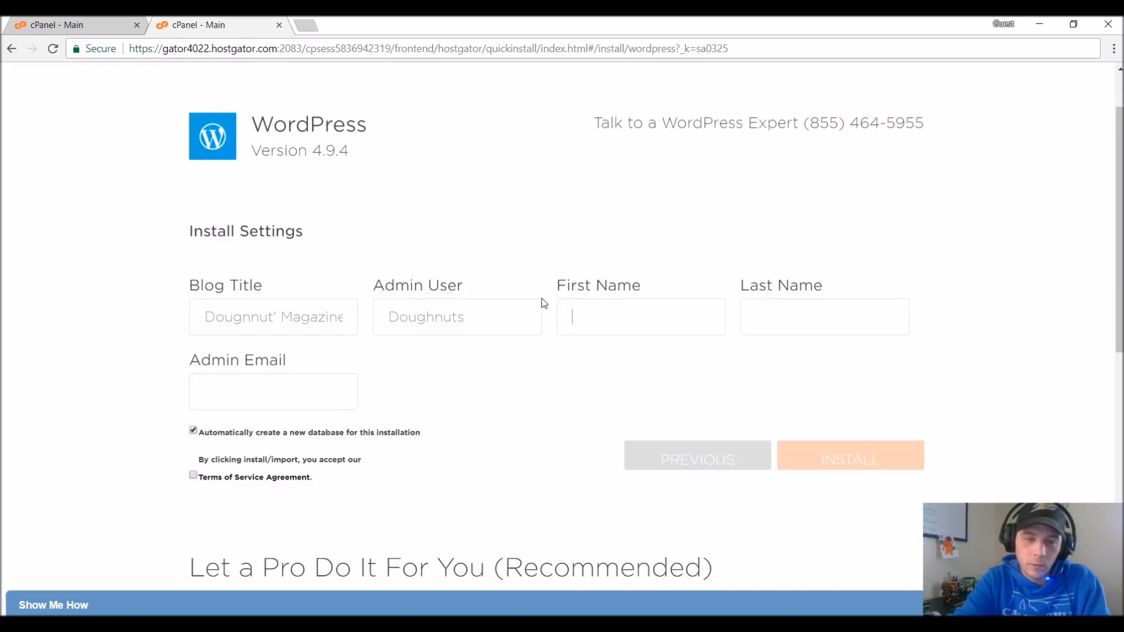
key("Tab")
type("Chris")
key("Tab")
type("Doughnut")
key("Tab")
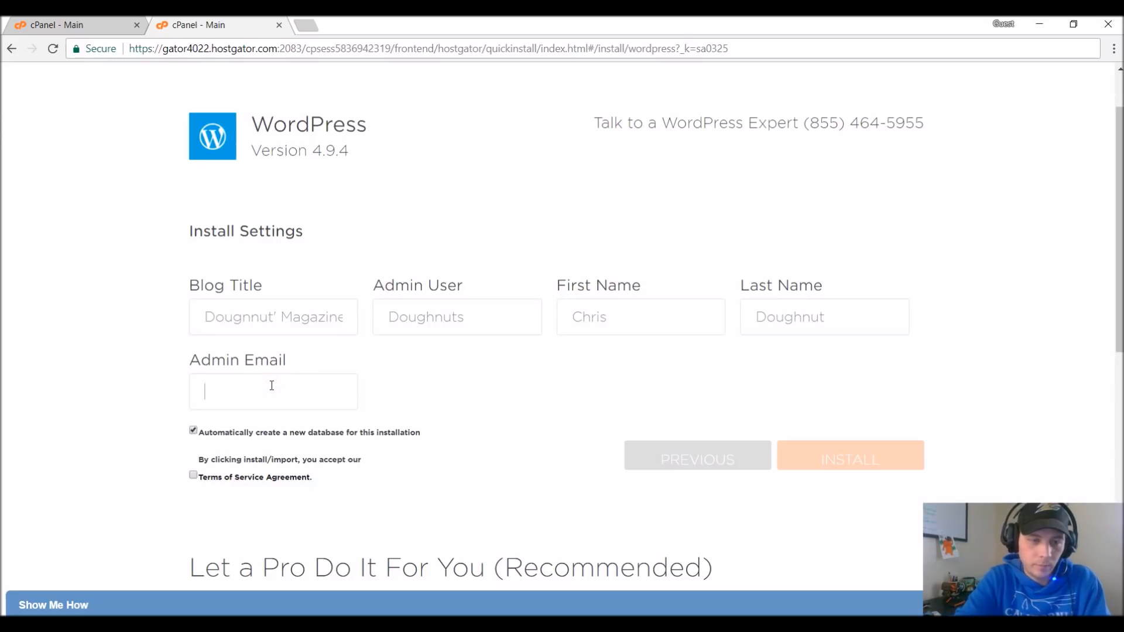
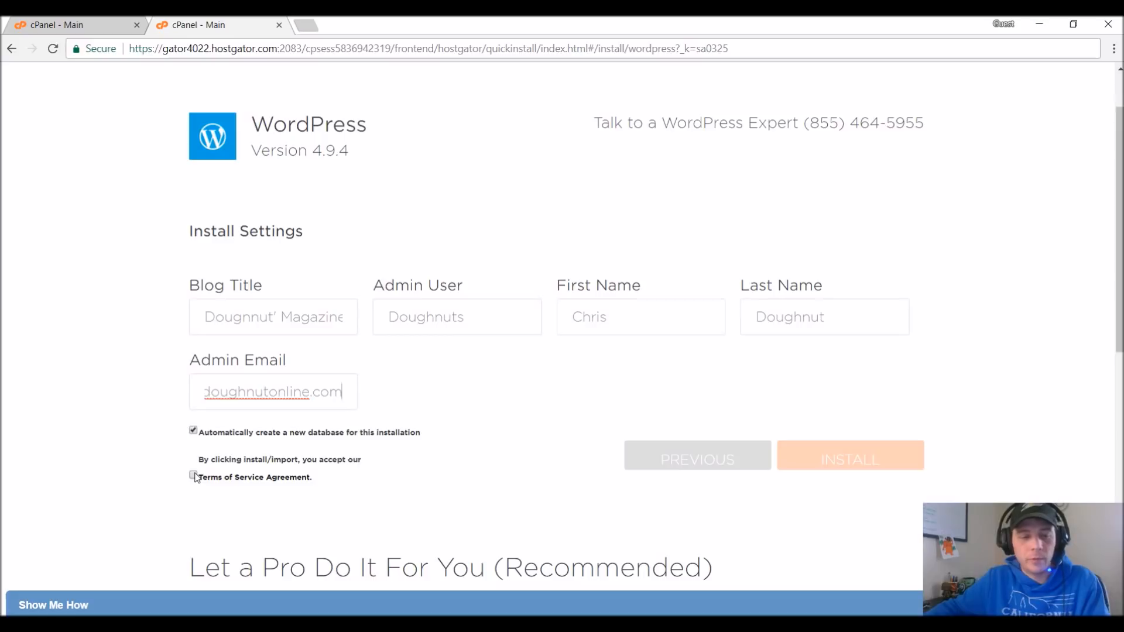
Accept the Terms of Service Agreement, install WordPress, and highlight the username and password in the installation details.
left_click(194, 476)
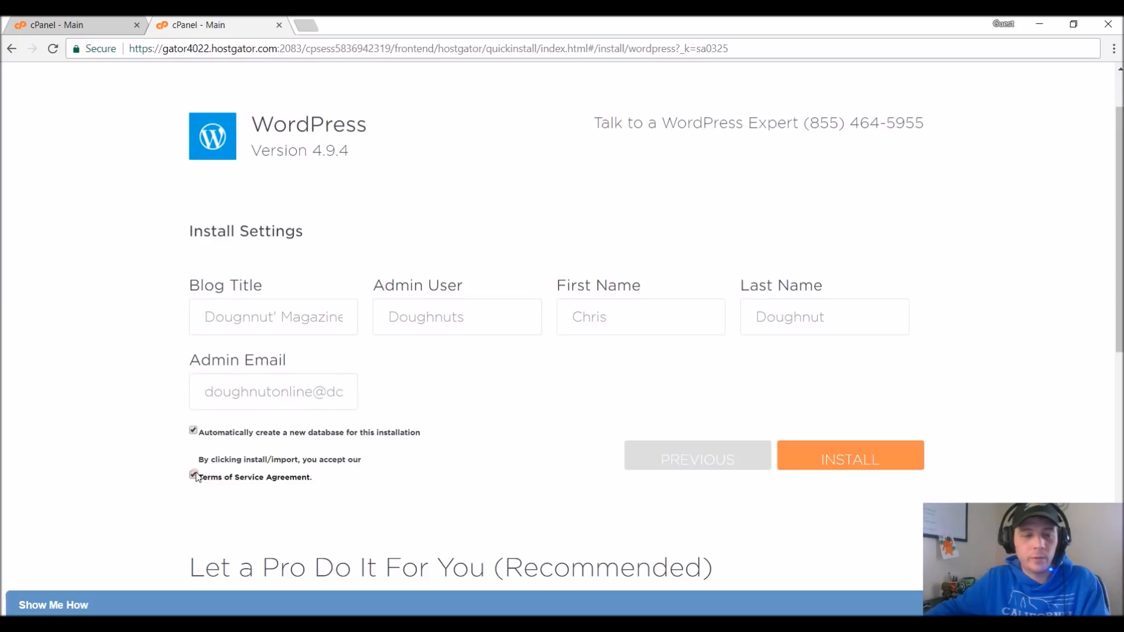
left_click(812, 456)
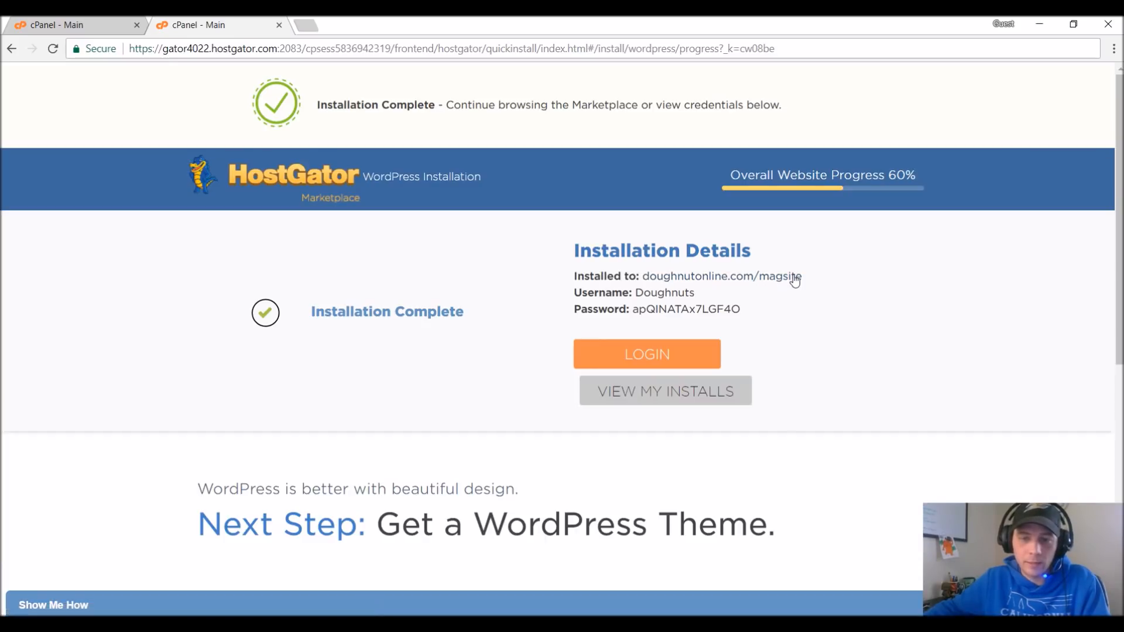
left_click_drag(745, 310, 572, 291)
key("ctrl+c")
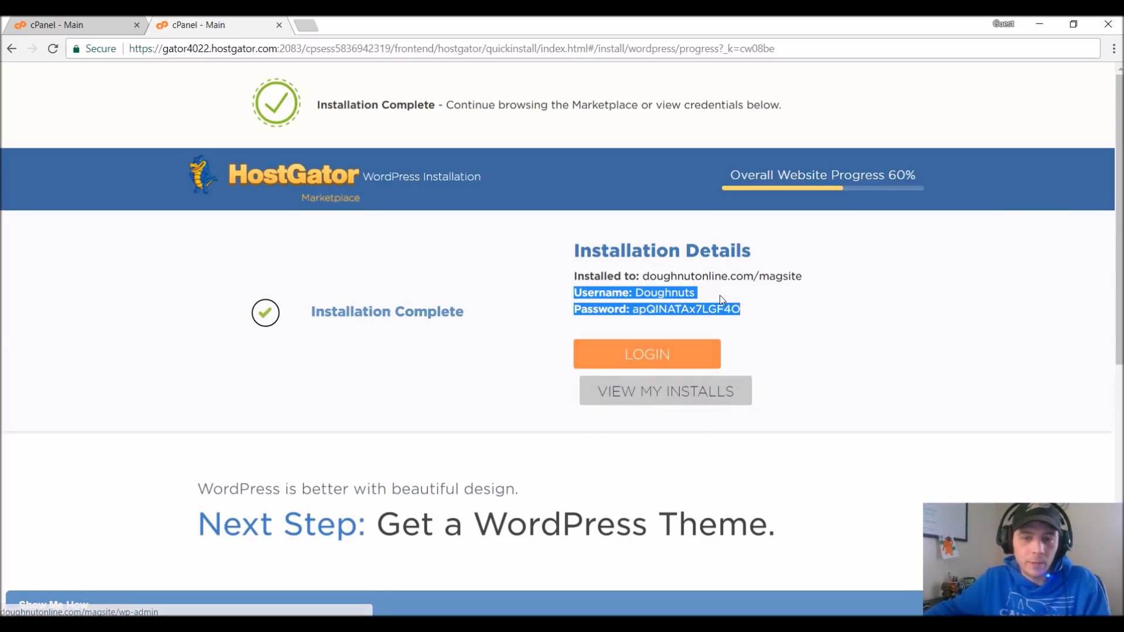
Paste the copied WordPress username and password into a new Notepad document, select the password there, and return to the browser.
key("super")
type("notepad")
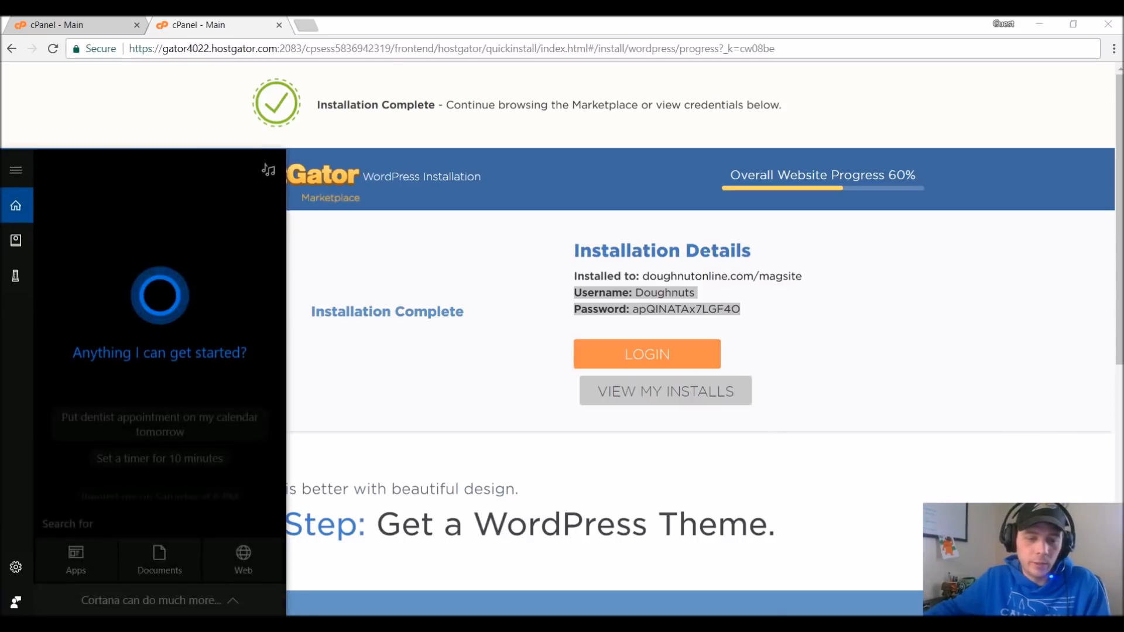
key("Return")
key("ctrl+v")
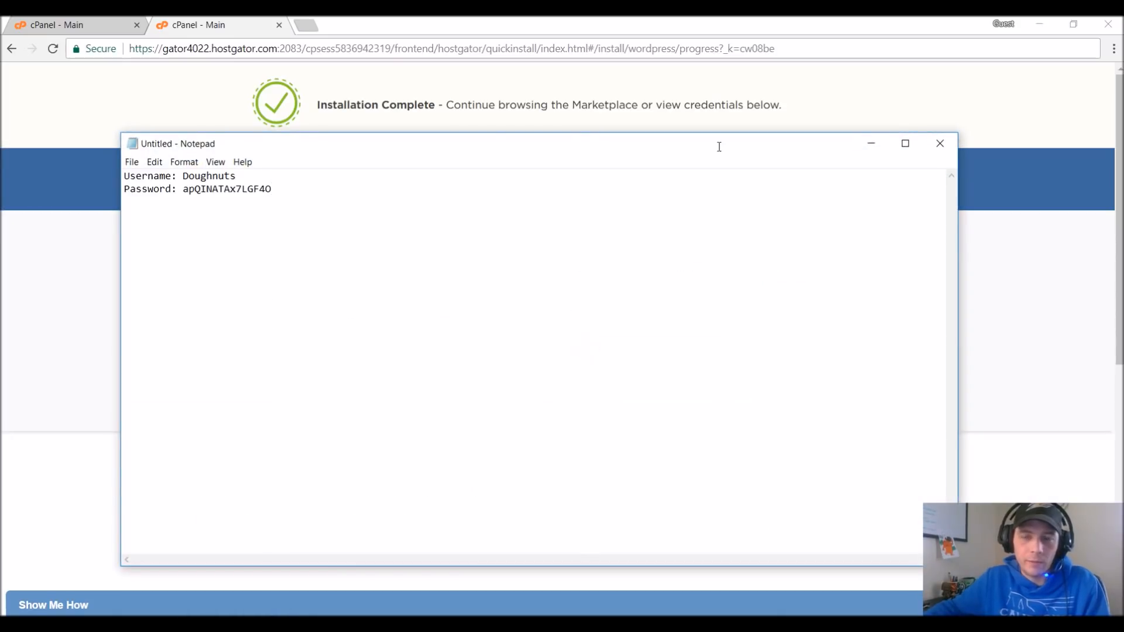
double_click(211, 190)
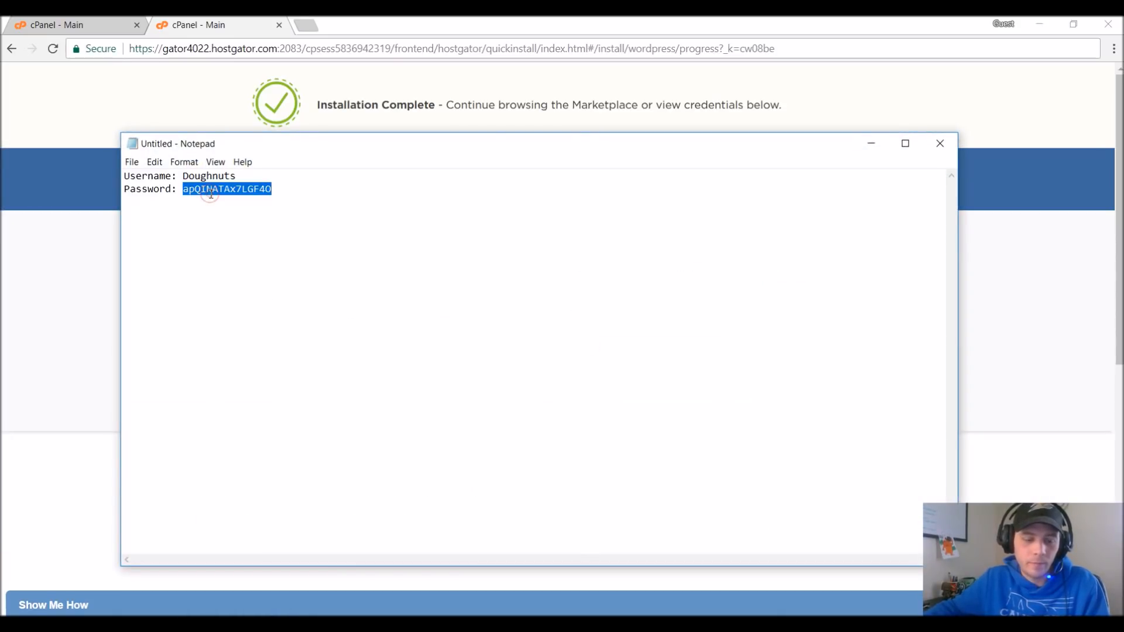
left_click(878, 143)
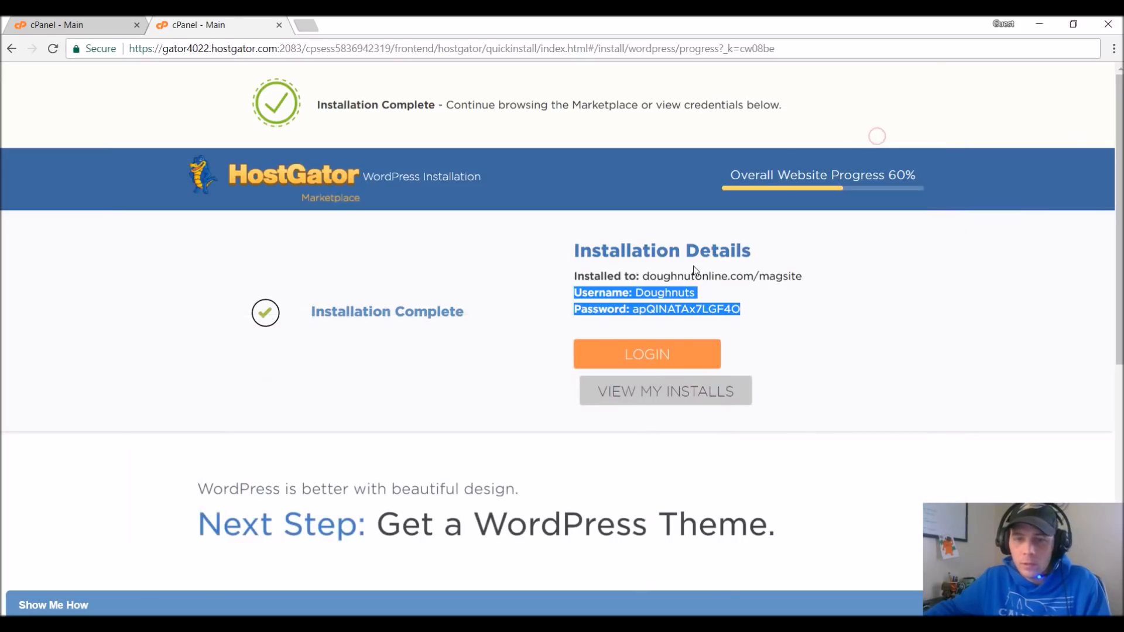
Open the installed site doughnutonline.com/magsite in a new browser tab and view its front page.
middle_click(737, 278)
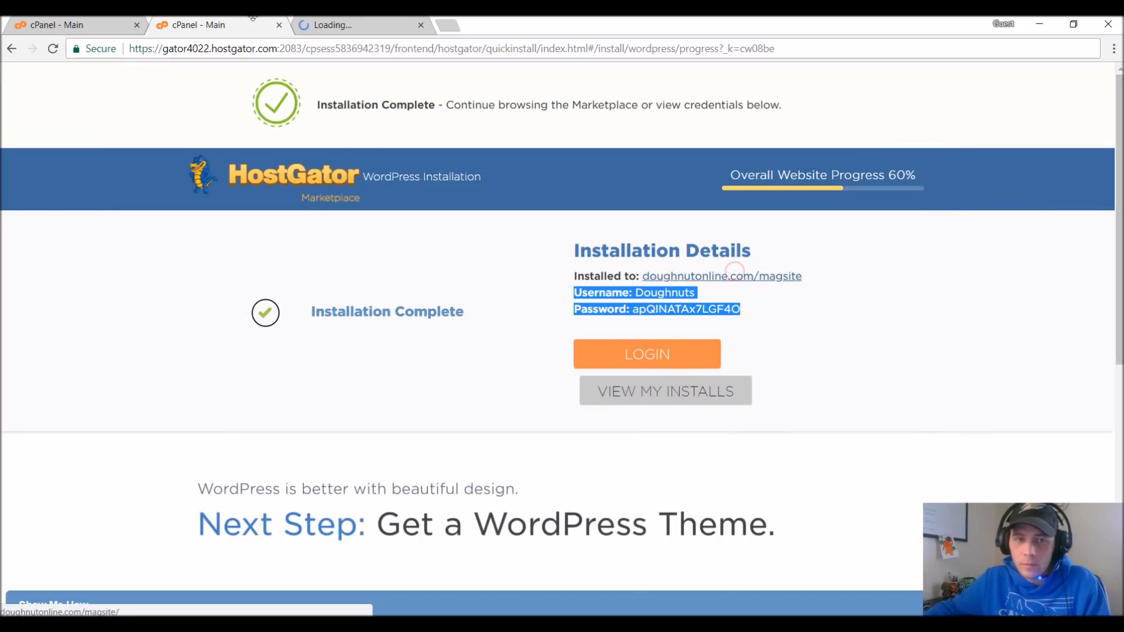
left_click(349, 27)
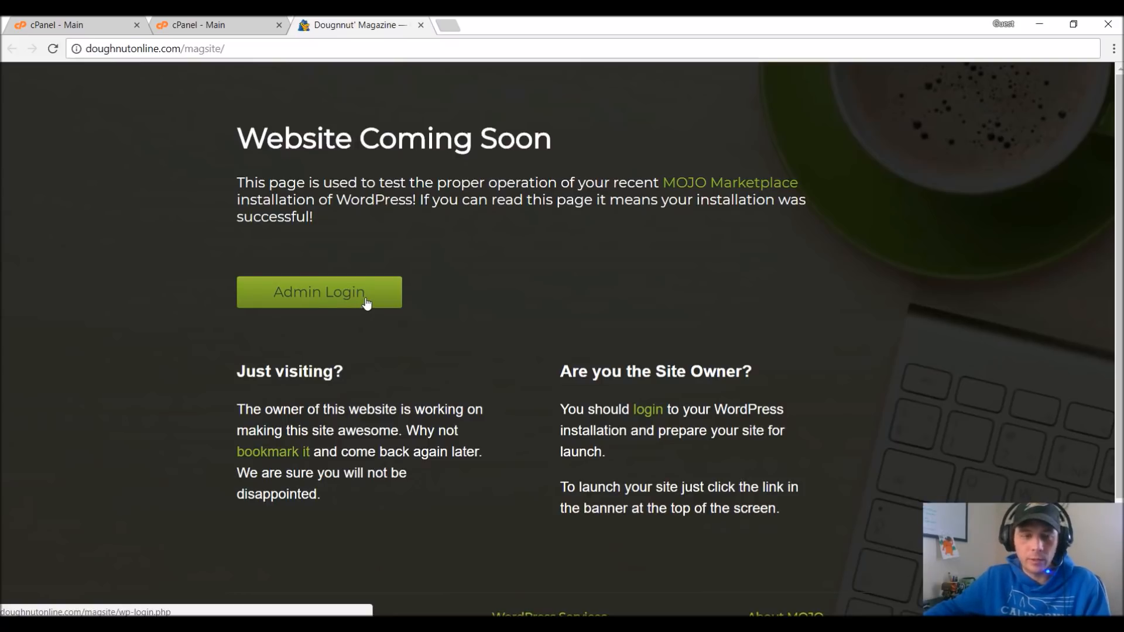
left_click(258, 21)
left_click(774, 351)
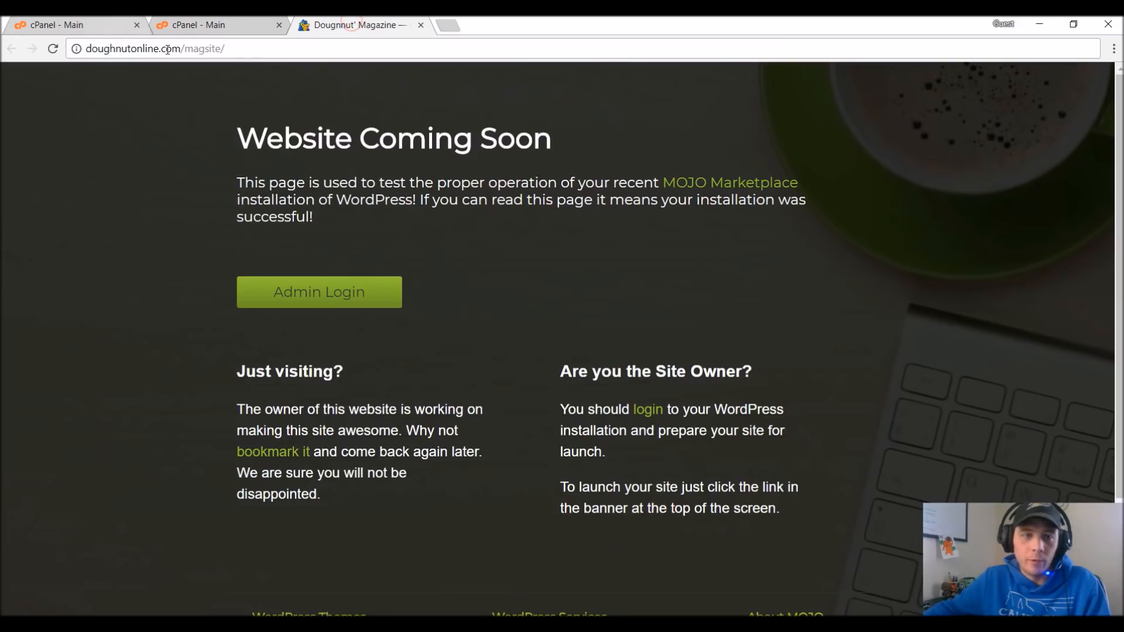
left_click(247, 38)
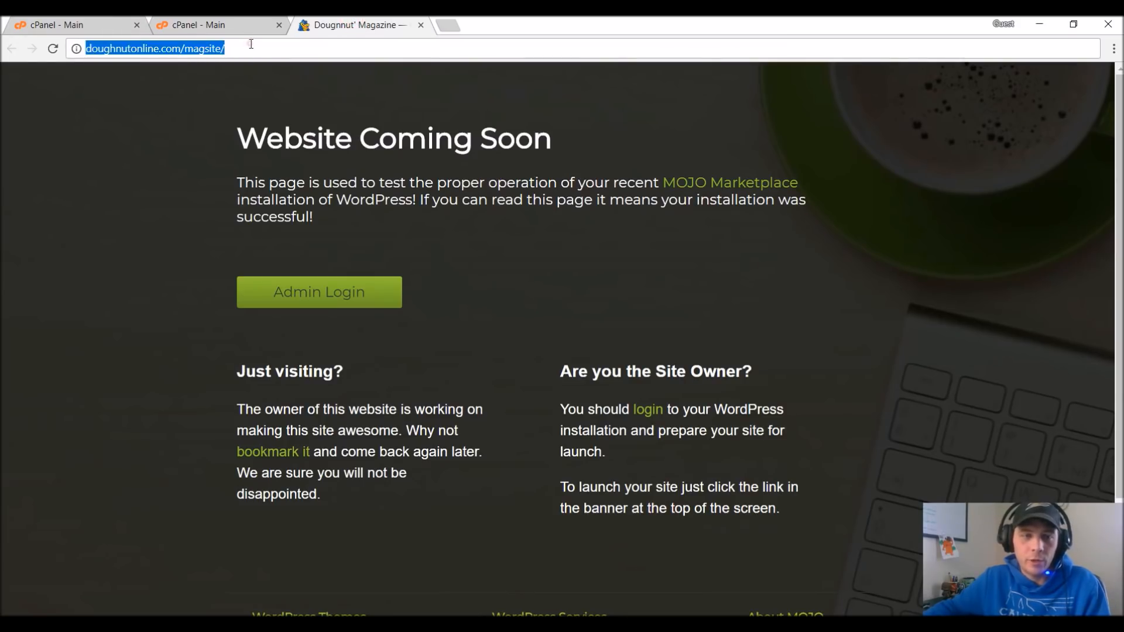
type("wp-a")
type("dmin")
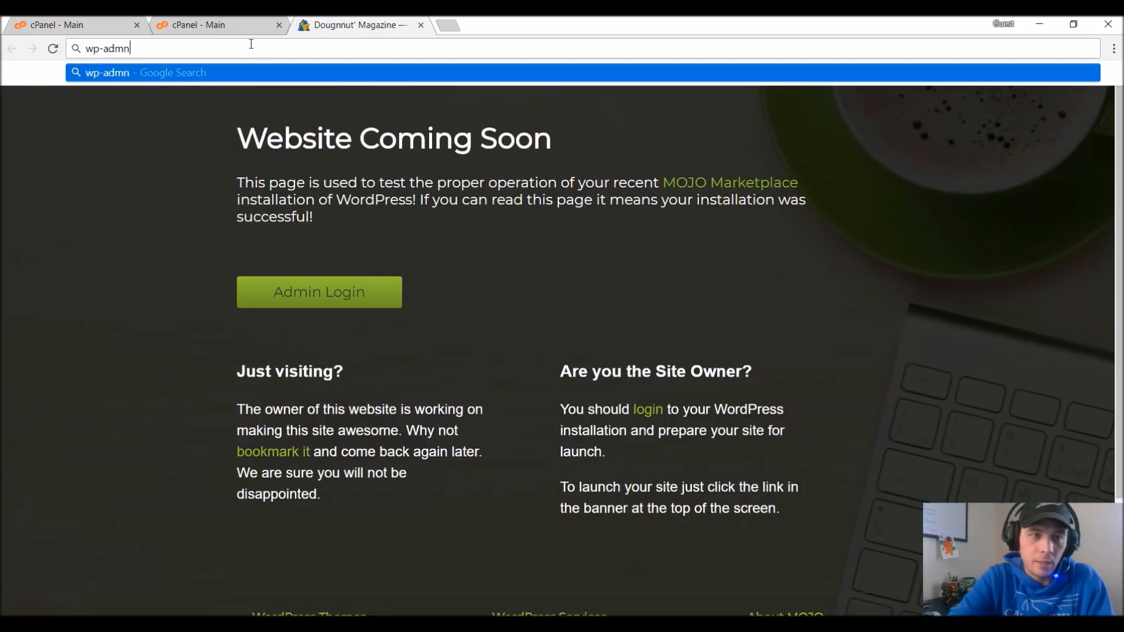
key("Escape")
Go to the WordPress admin address doughnutonline.com/magsite/wp-admin.
left_click(251, 43)
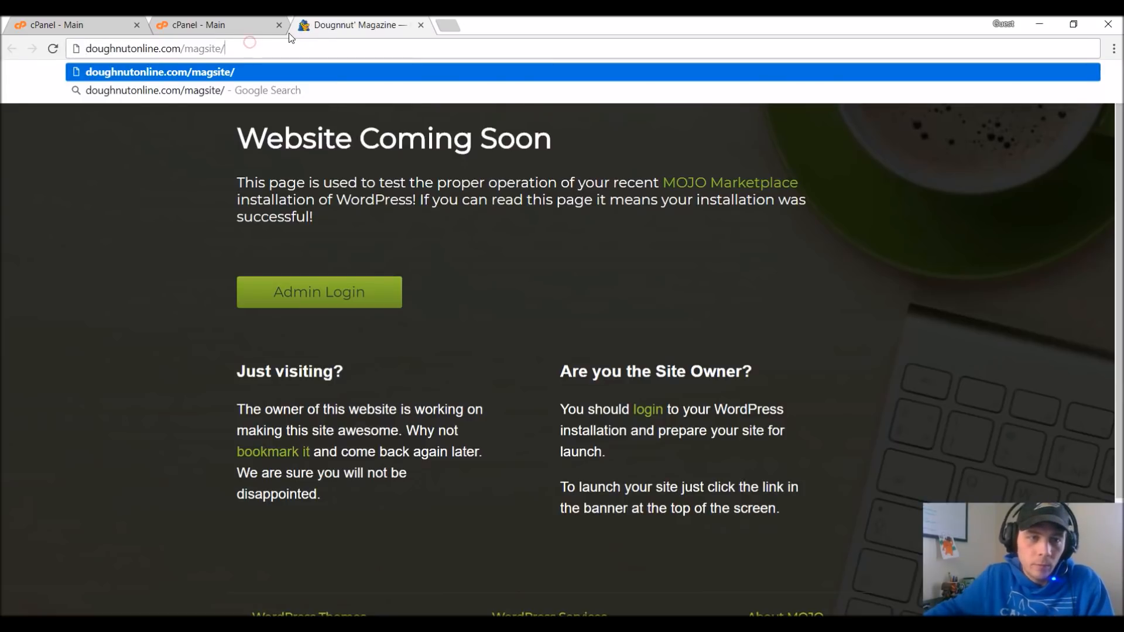
type("wp-admin")
key("Return")
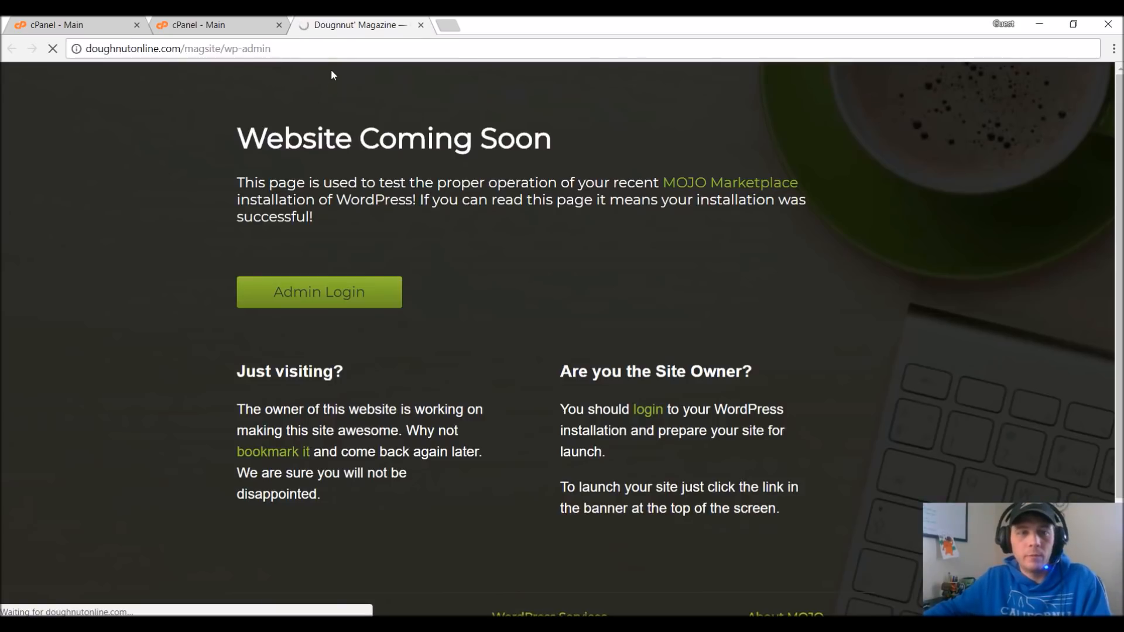
Log in to WordPress with the username Doughnuts and the account password saved in Notepad.
type("Dougnnu")
key("BackSpace")
key("BackSpace")
key("BackSpace")
type("hnuts")
key("Tab")
type("•••••••••••••••")
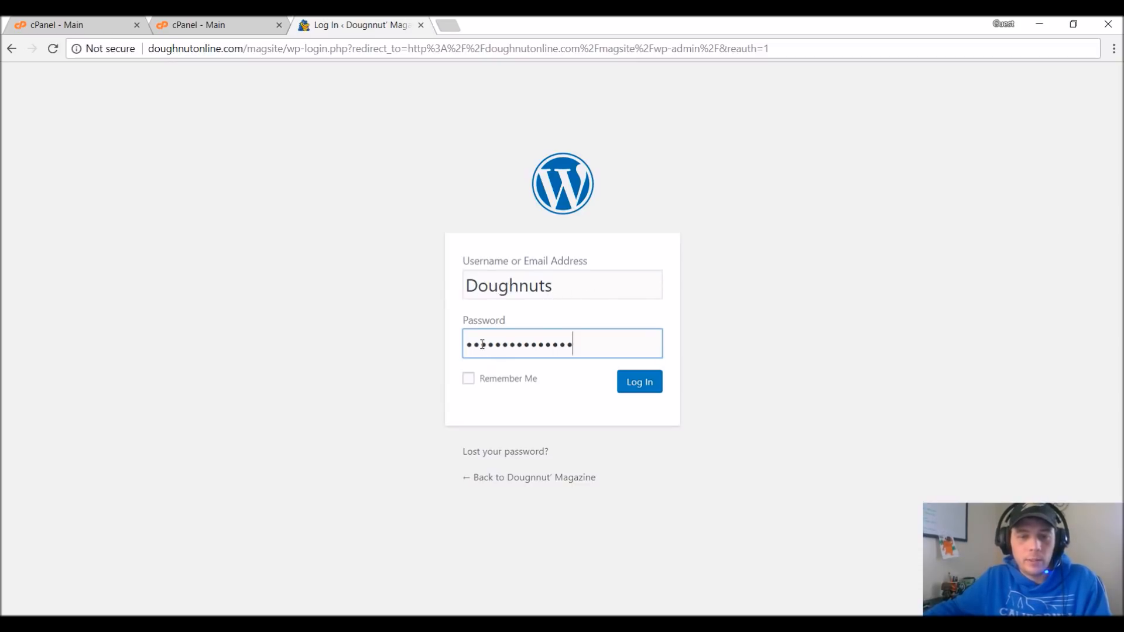
left_click(352, 624)
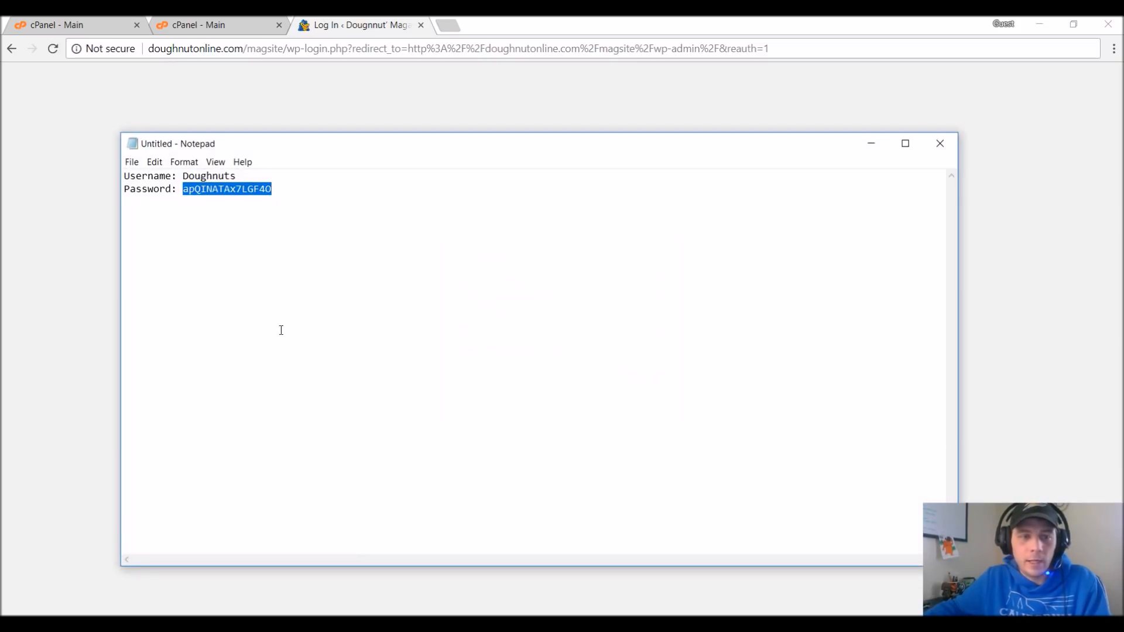
left_click(750, 80)
left_click(648, 380)
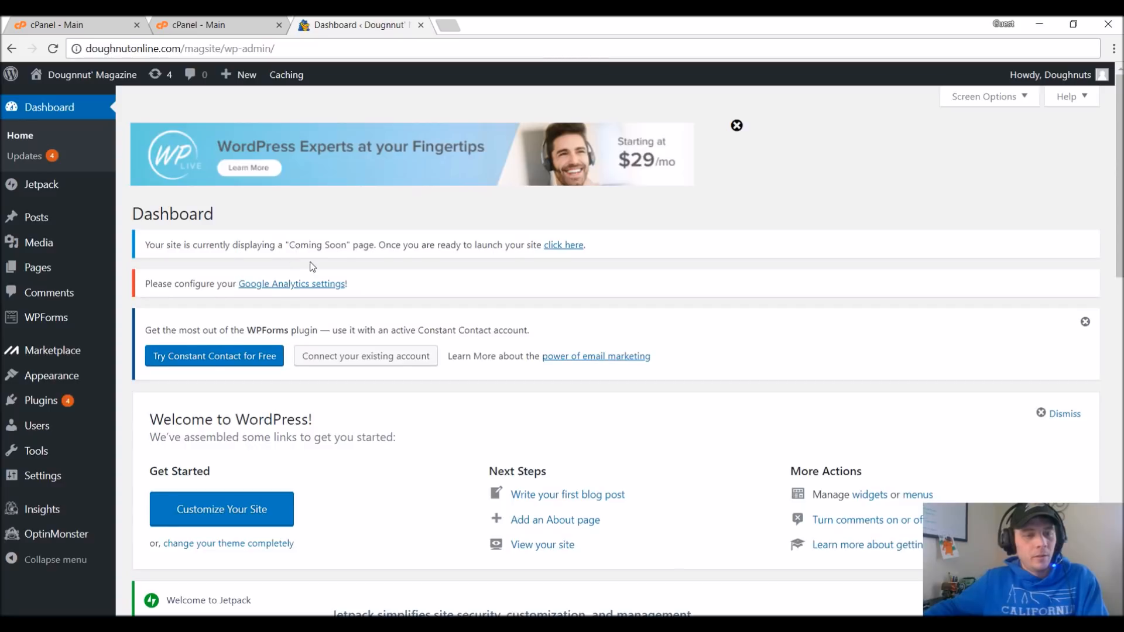
Dismiss the WPForms notice, the Welcome to WordPress box and the Jetpack box on the dashboard.
scroll(316, 263, "down", 1)
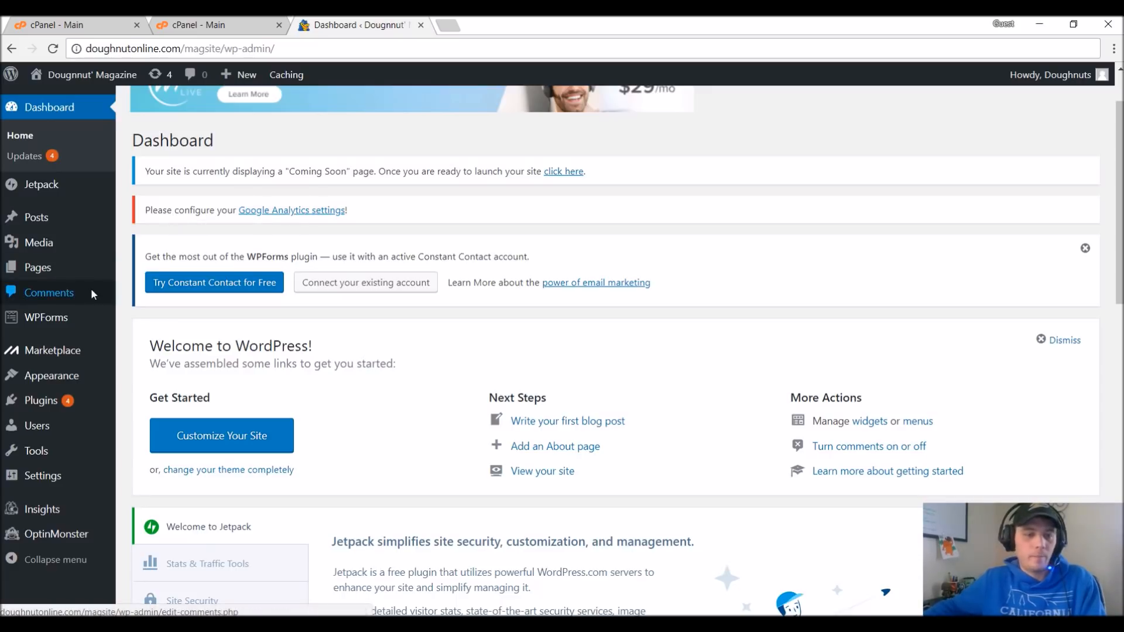
scroll(667, 417, "down", 1)
scroll(709, 376, "down", 1)
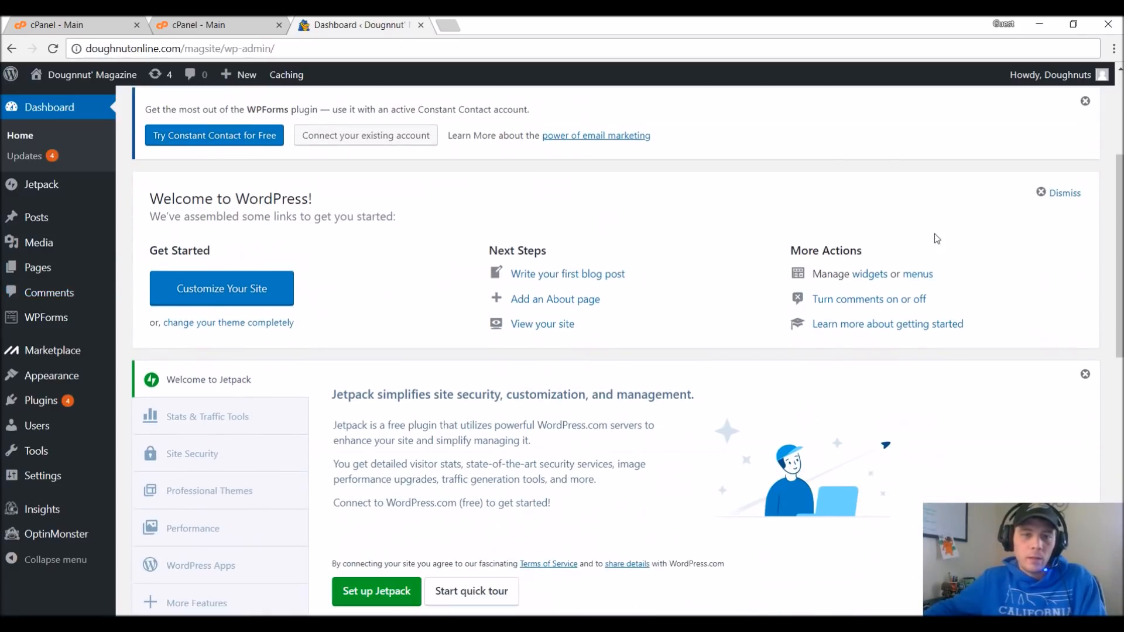
scroll(297, 171, "up", 1)
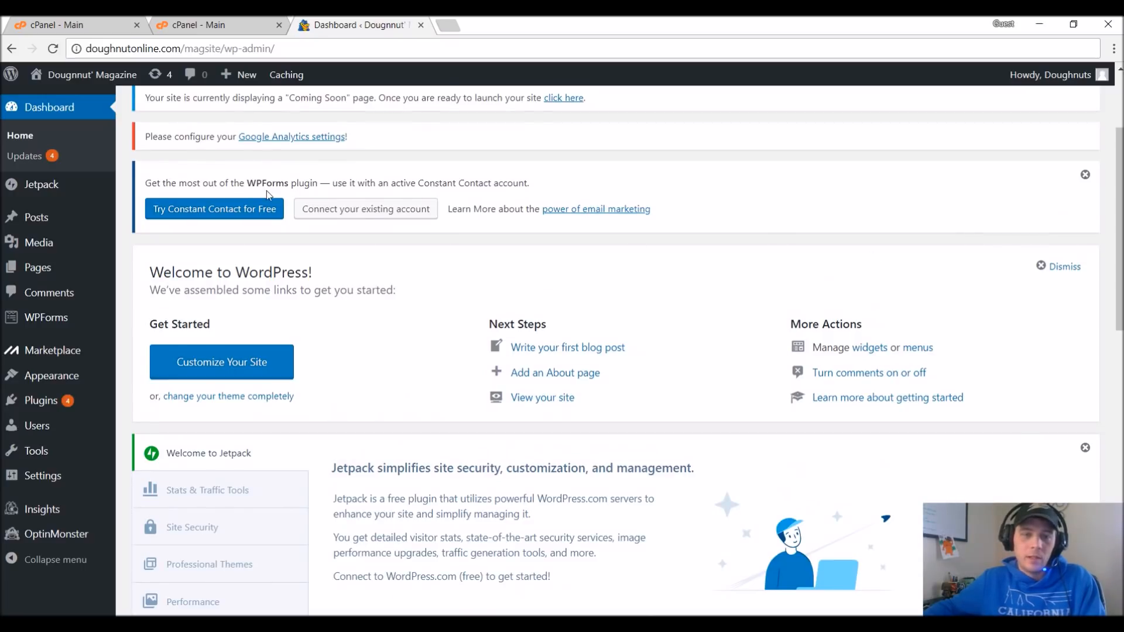
left_click(1086, 174)
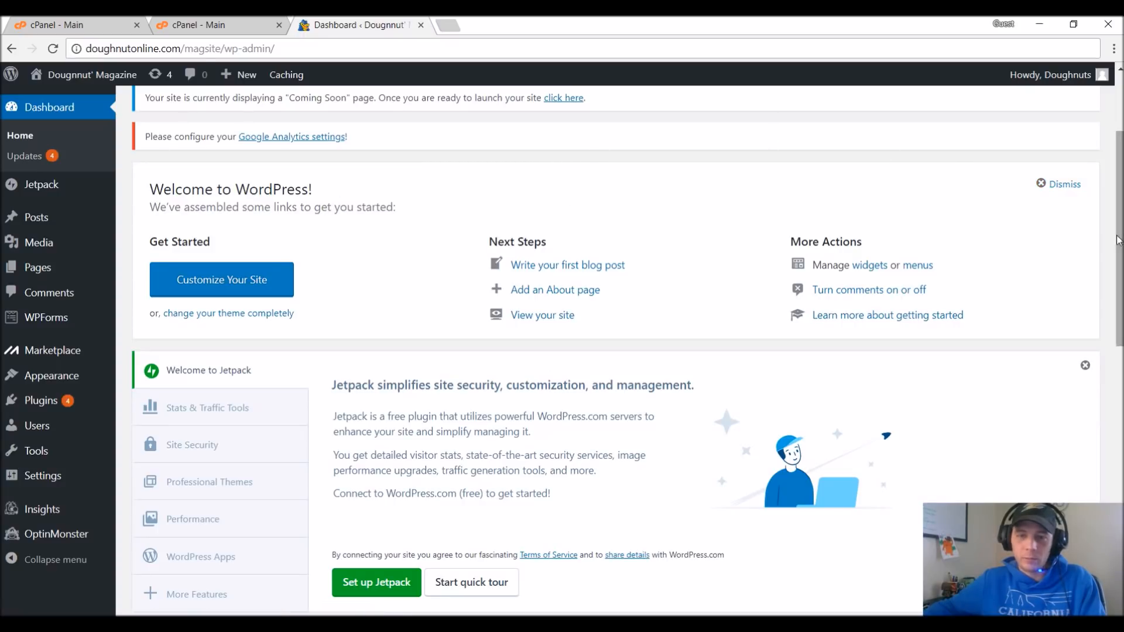
left_click(1064, 185)
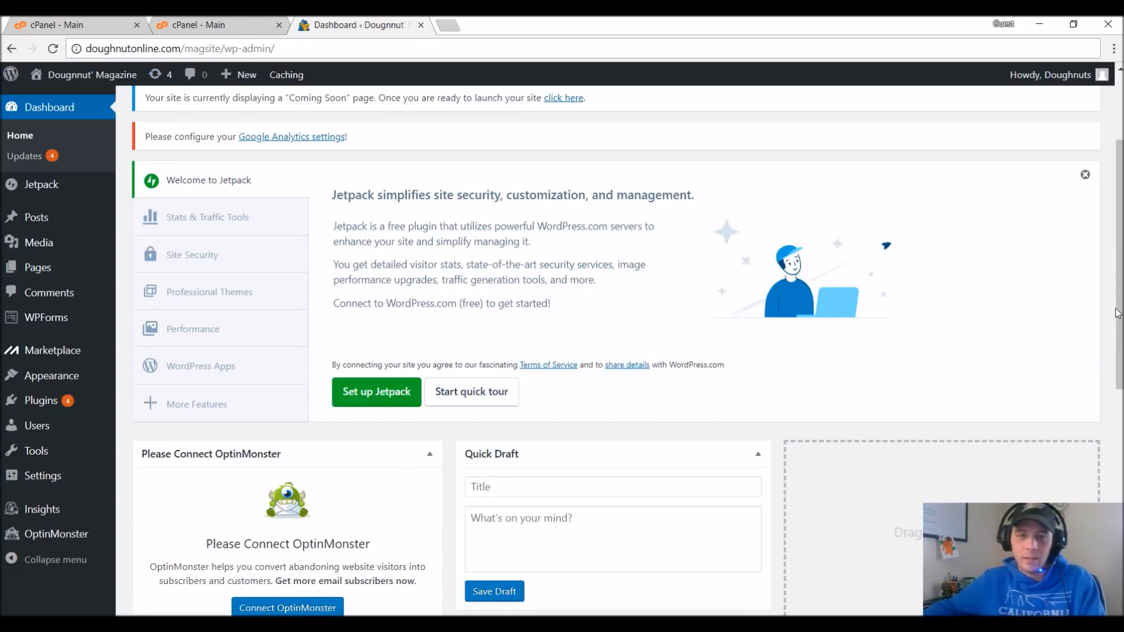
left_click(1085, 174)
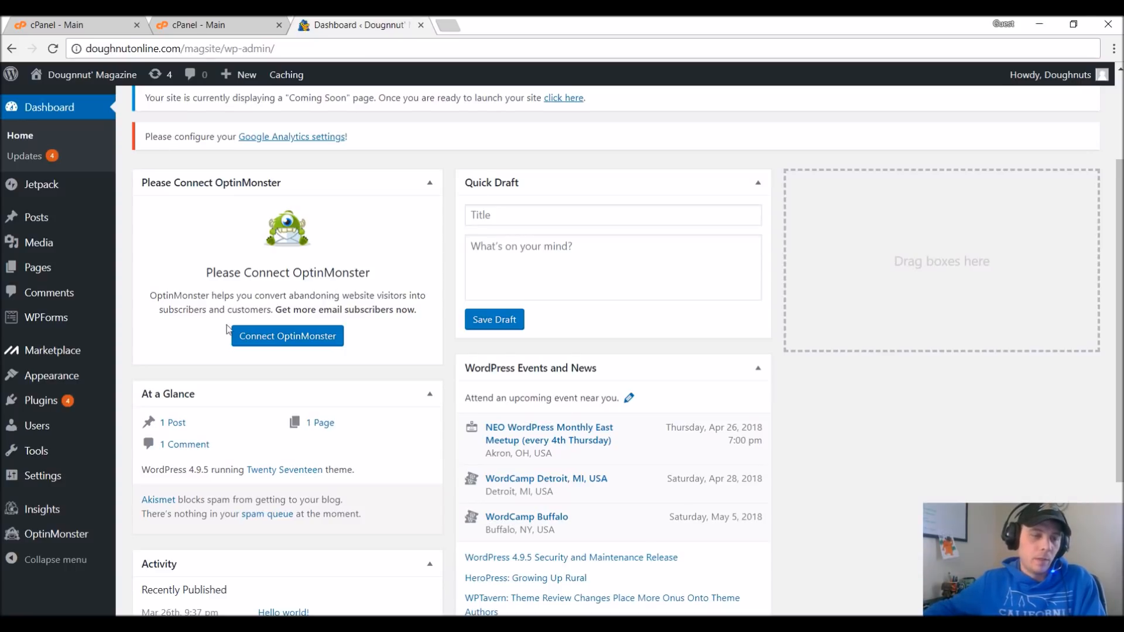
Go to the page for adding new themes and search the theme directory for "Color Mag".
mouse_move(82, 375)
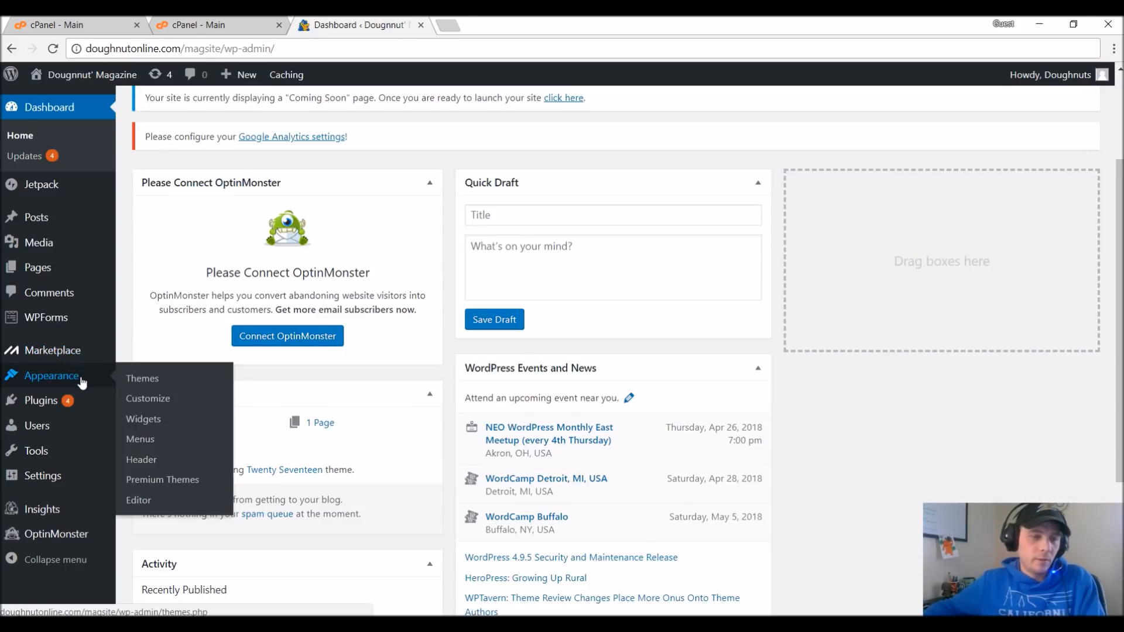
left_click(151, 384)
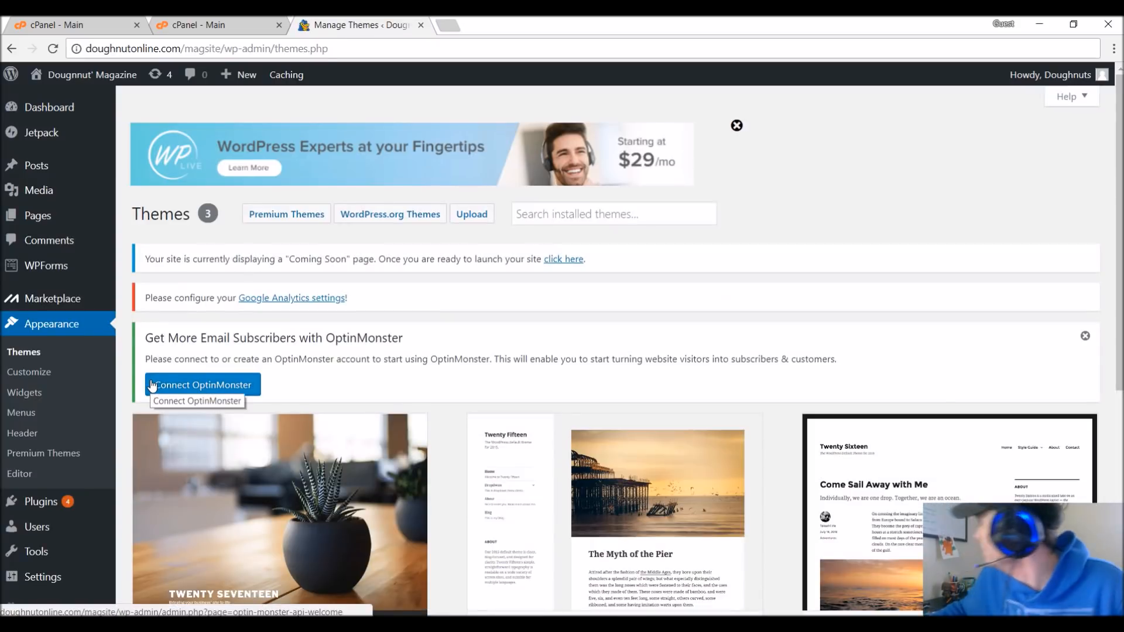
scroll(336, 388, "down", 6)
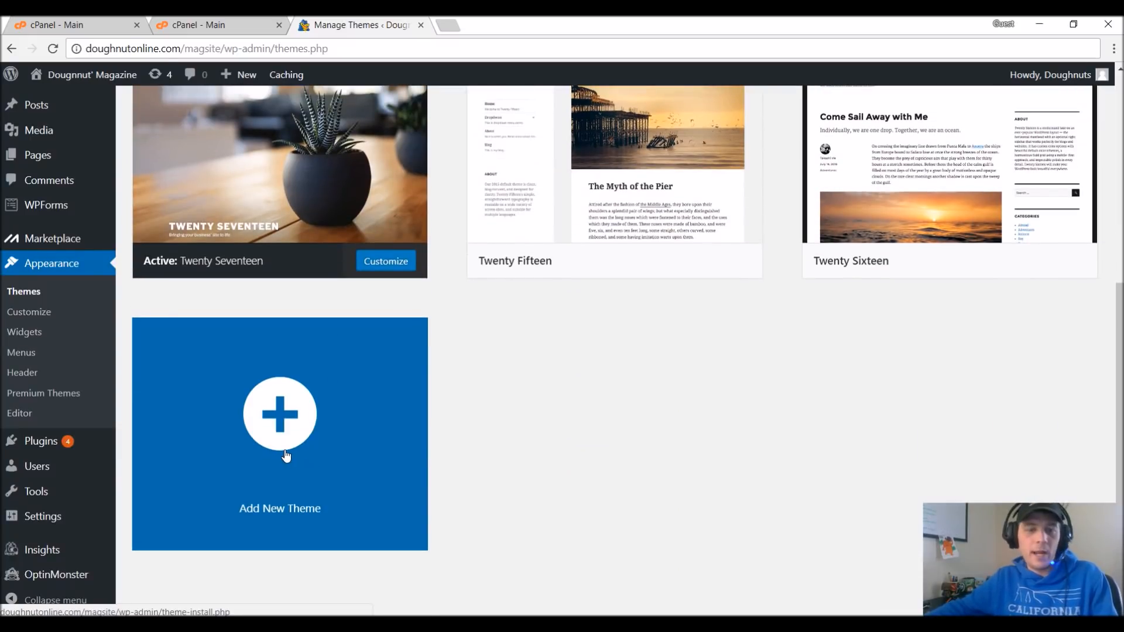
left_click(286, 457)
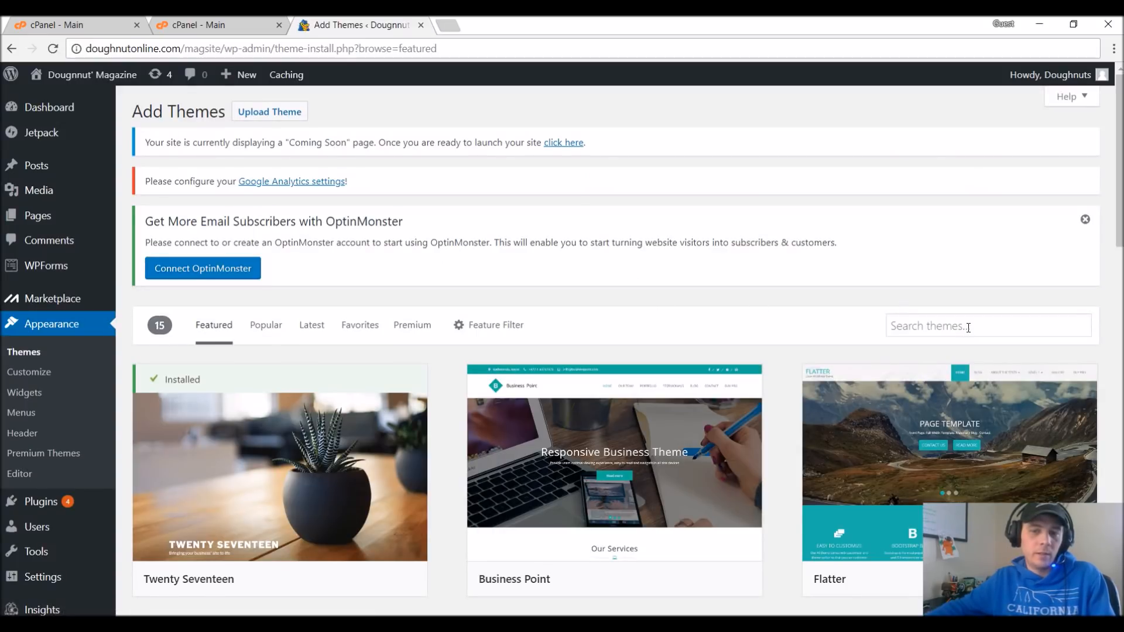
left_click(968, 328)
scroll(774, 283, "down", 3)
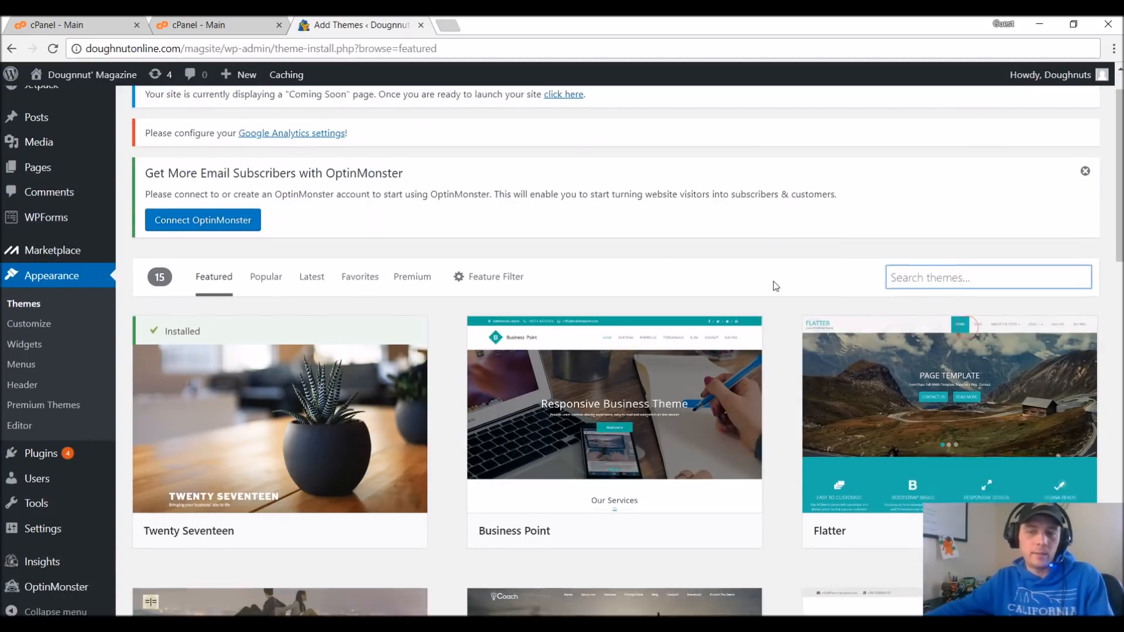
type("Color Mag")
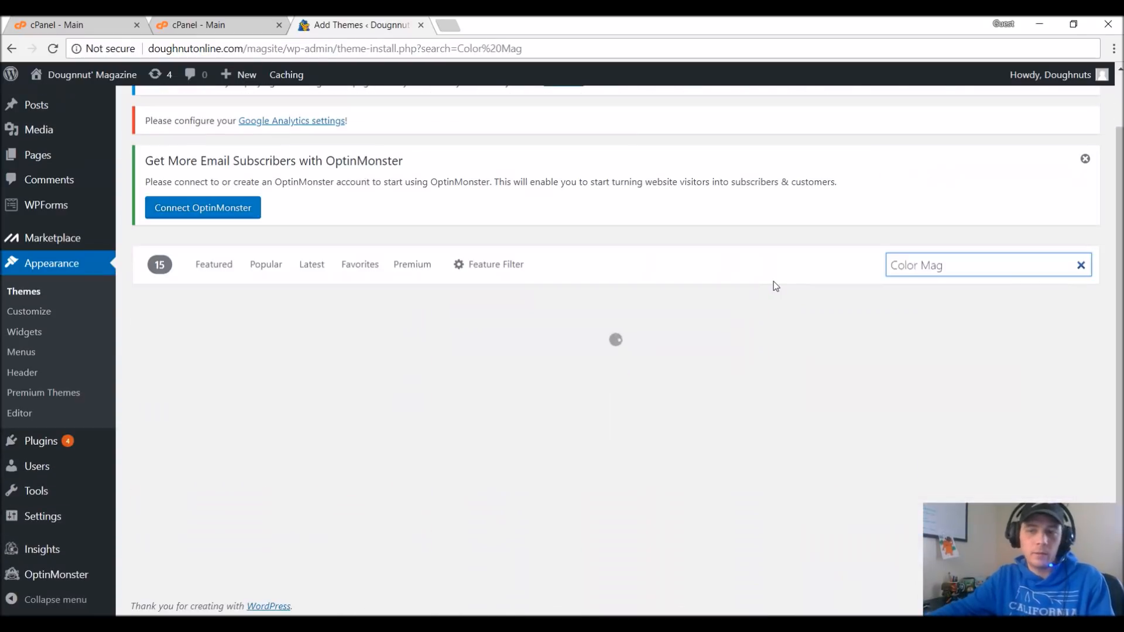
scroll(770, 272, "down", 2)
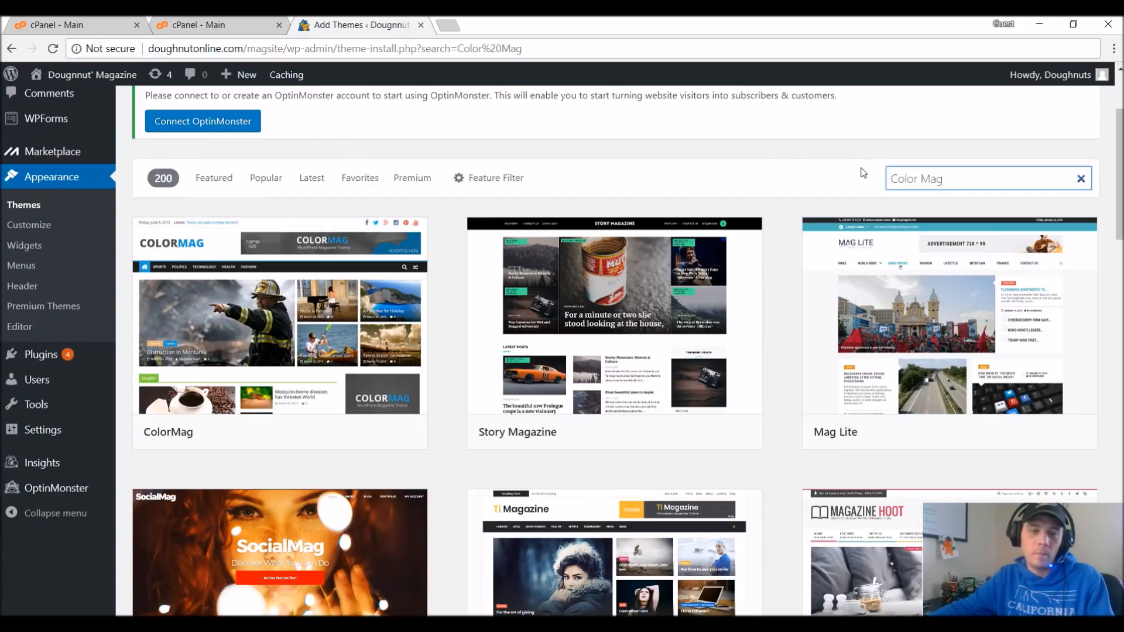
Install and activate the ColorMag theme, and dismiss the OptinMonster notice on the themes page.
mouse_move(264, 273)
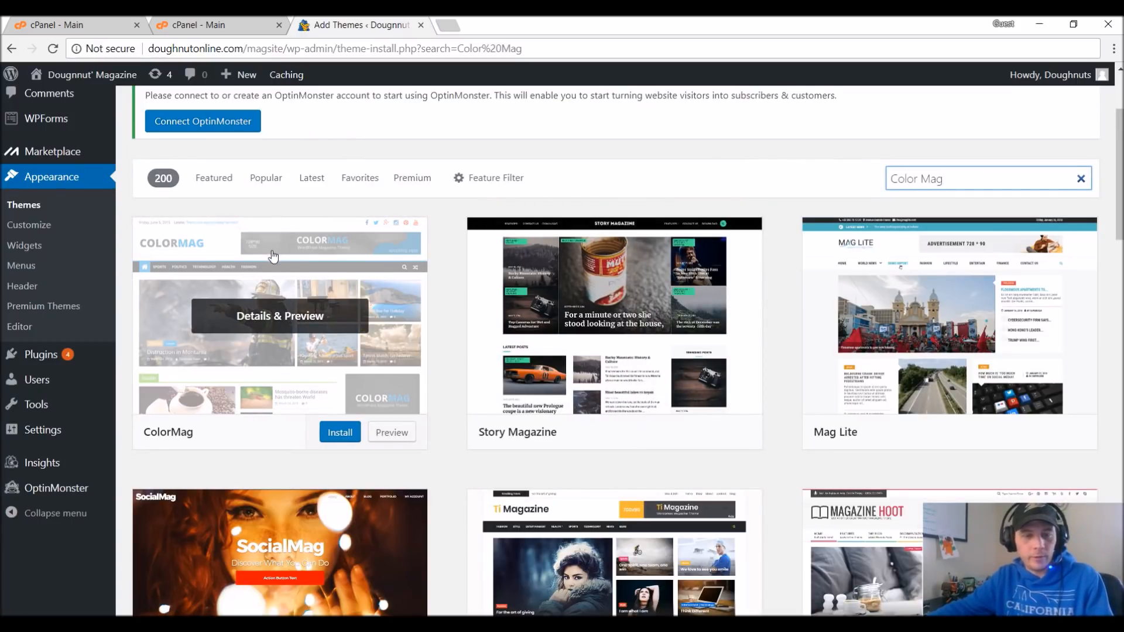
left_click(348, 436)
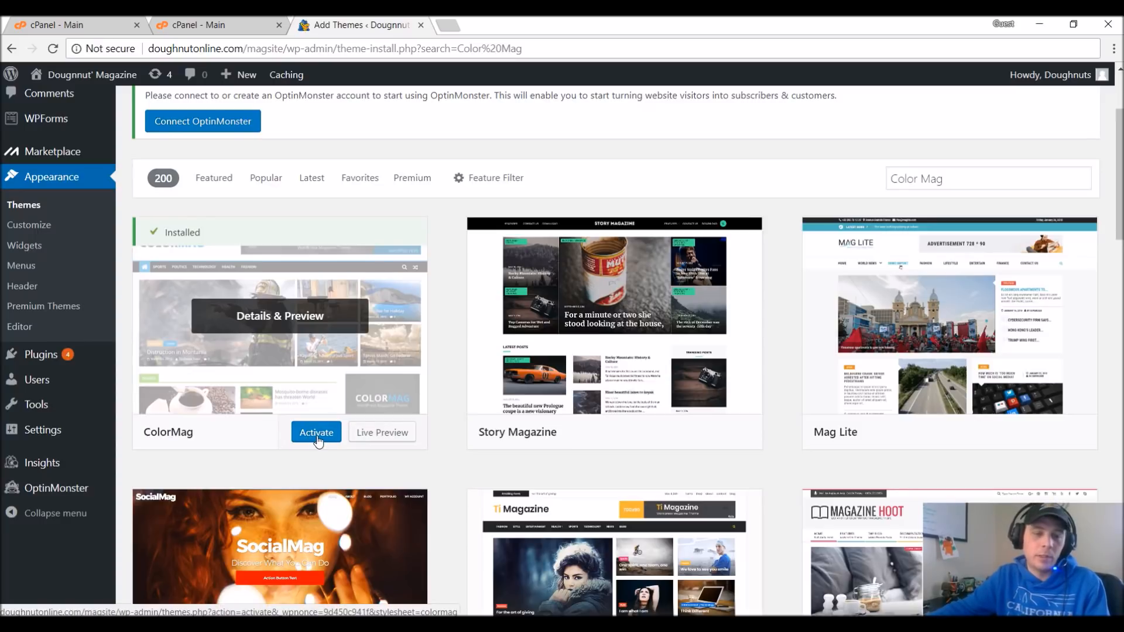
left_click(317, 438)
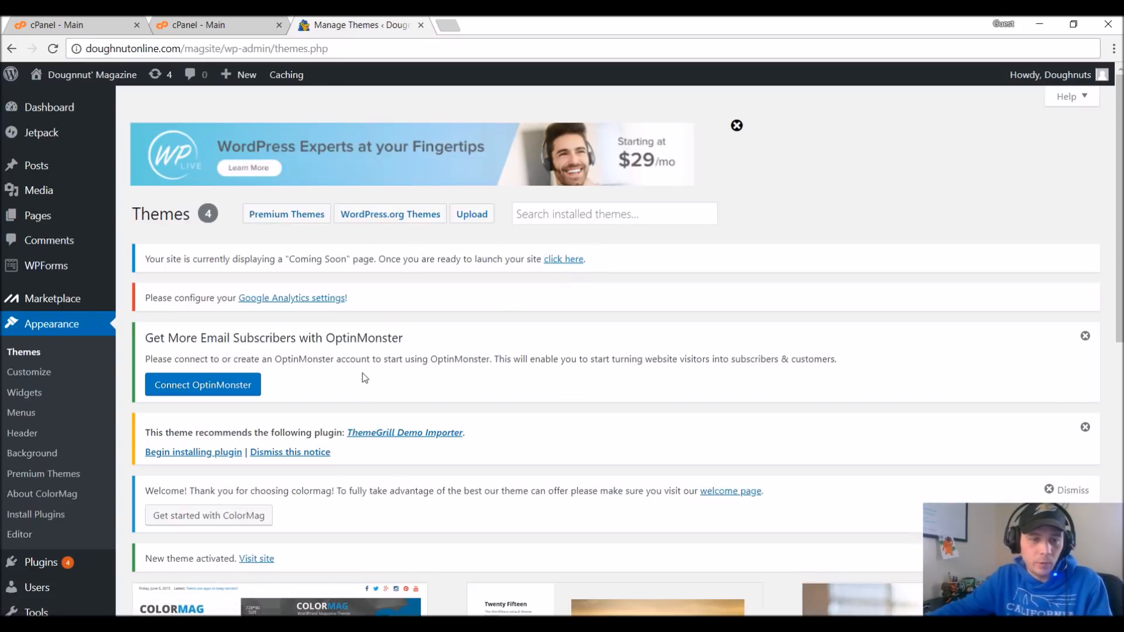
left_click(1087, 337)
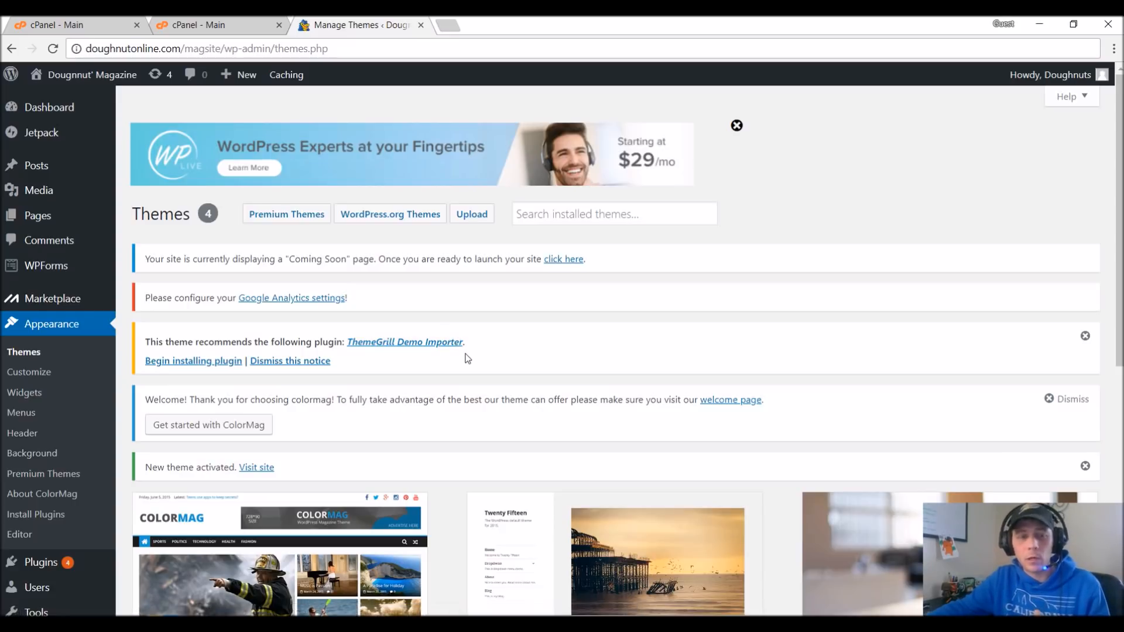
Install and activate the ThemeGrill Demo Importer plugin recommended by the ColorMag theme.
left_click(182, 364)
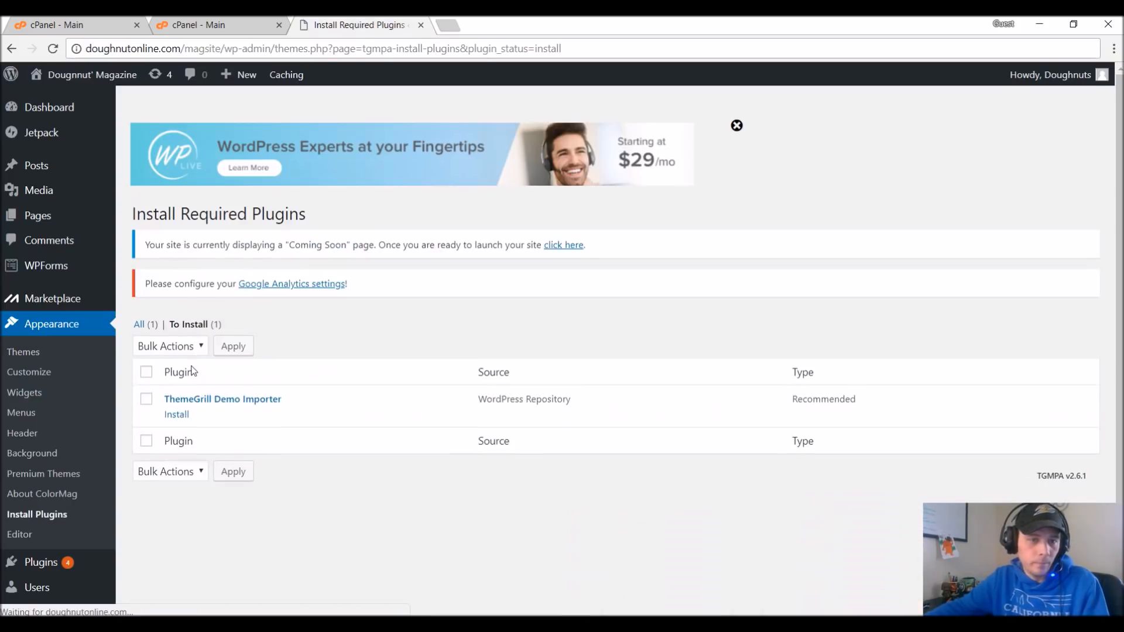
left_click(174, 420)
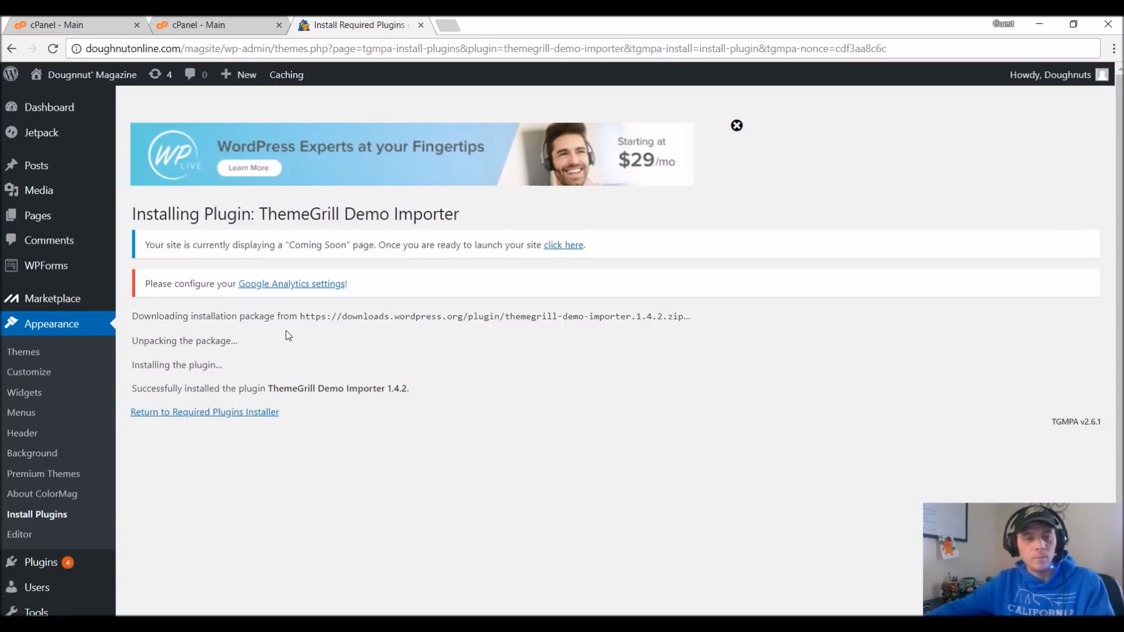
left_click(237, 412)
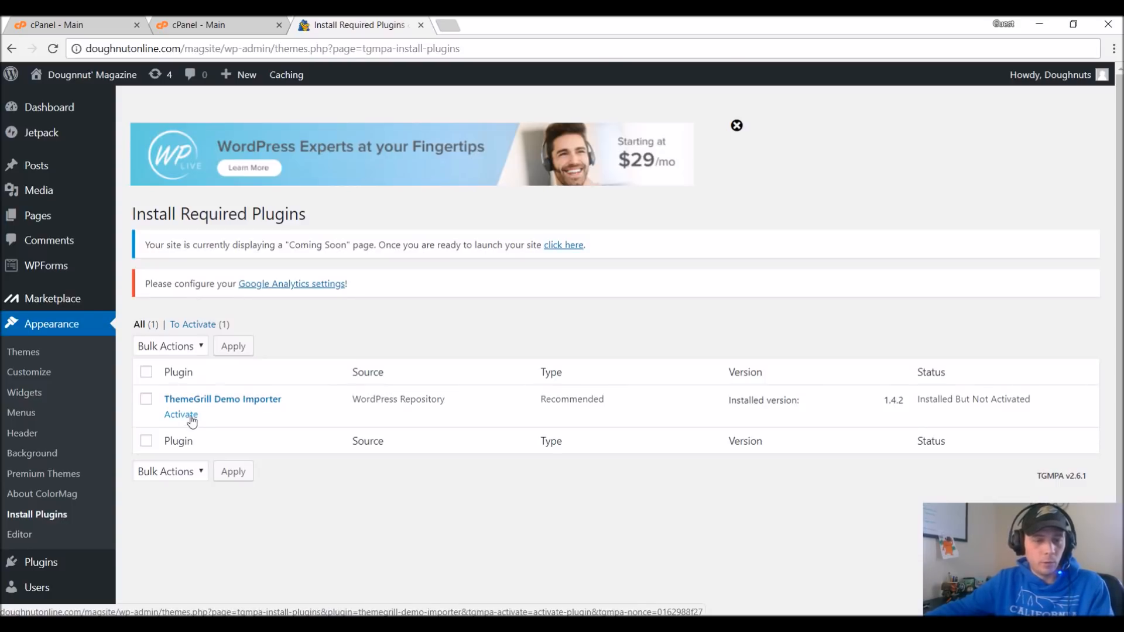
left_click(190, 416)
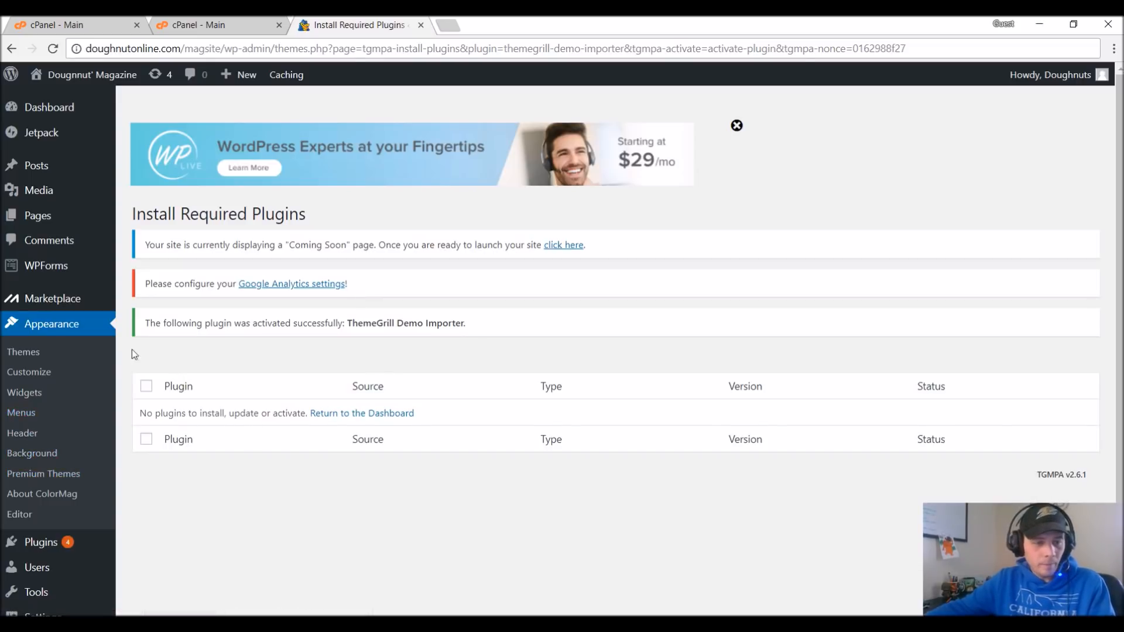
Go to the Demo Importer's theme demos and download the free ColorMag demo package.
left_click(75, 327)
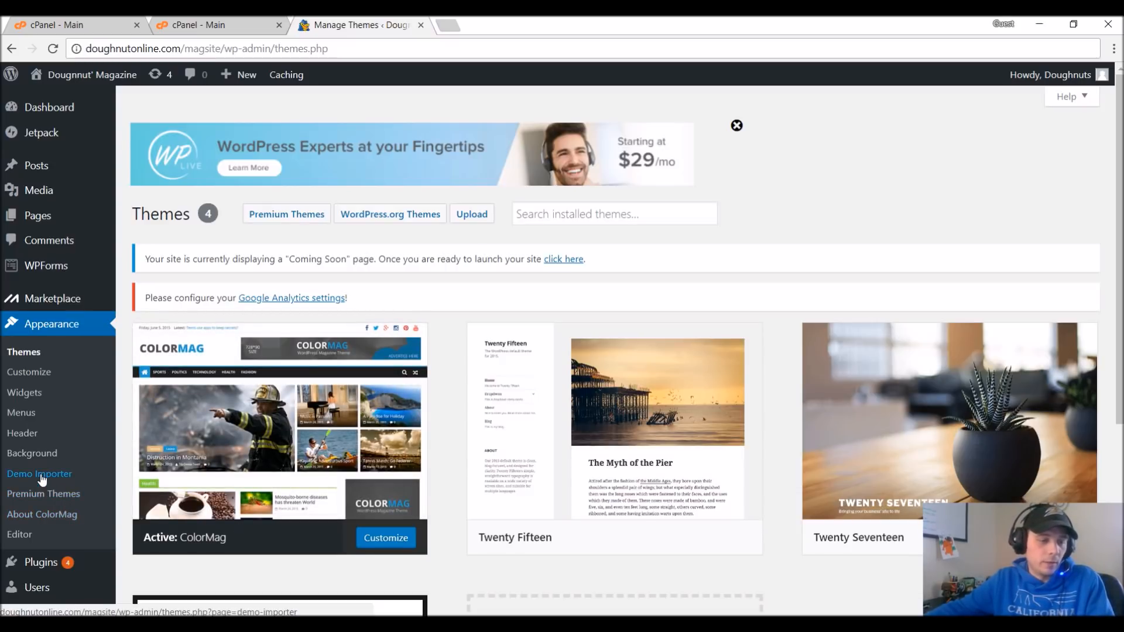
left_click(65, 473)
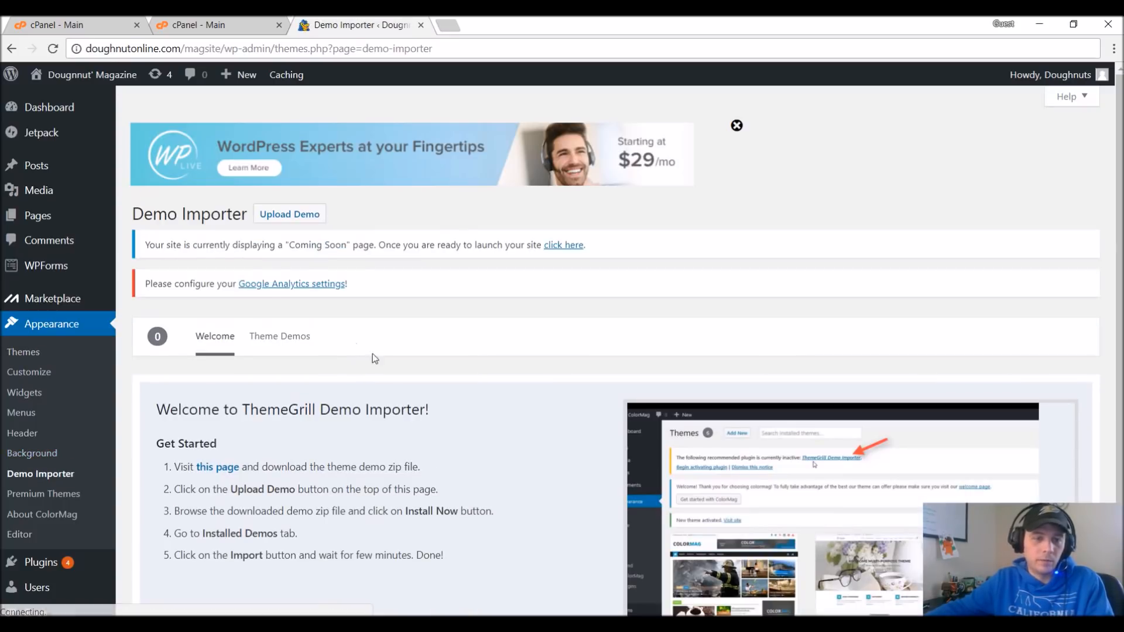
left_click(276, 342)
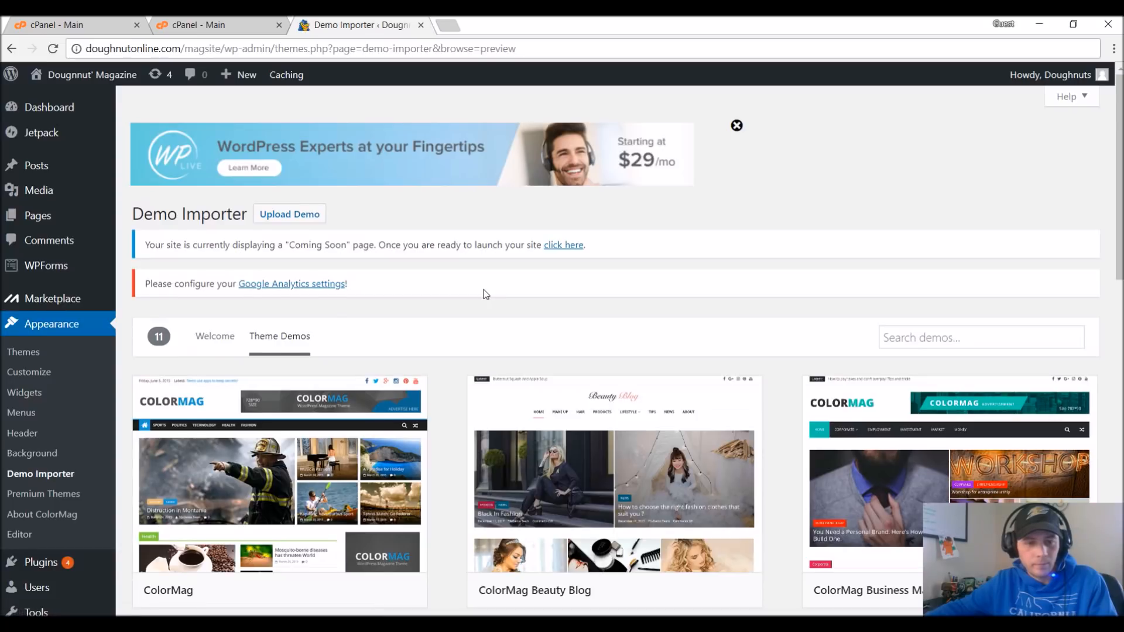
scroll(485, 296, "down", 3)
mouse_move(283, 342)
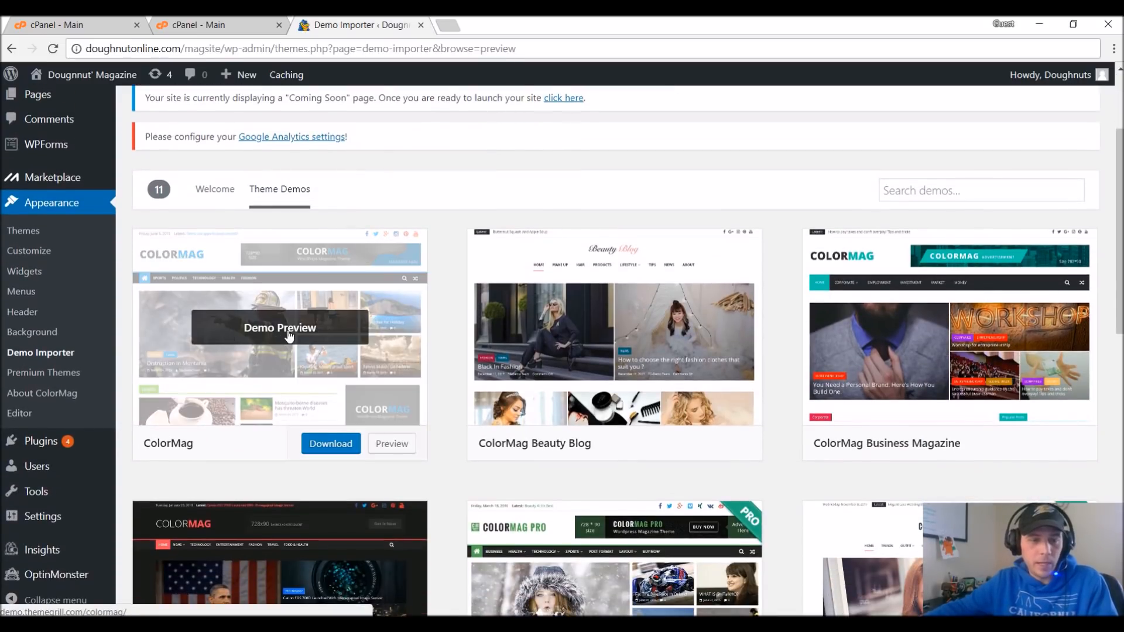
left_click(342, 450)
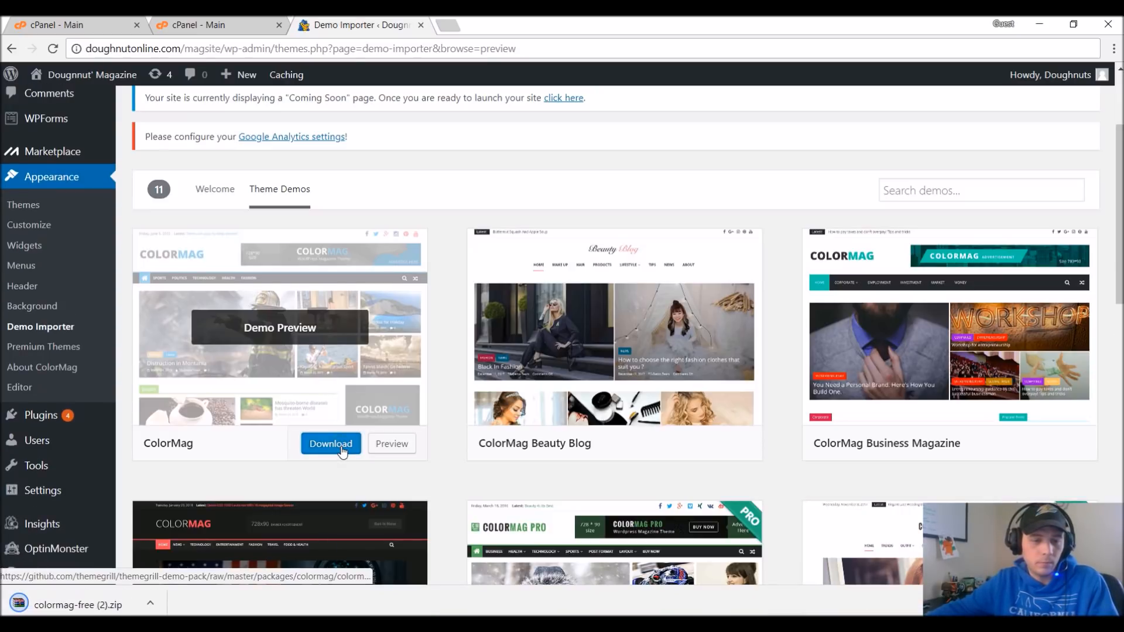
Upload the demo pack colormag-free (2).zip to the Demo Importer and install it.
scroll(464, 452, "down", 1)
scroll(465, 453, "down", 2)
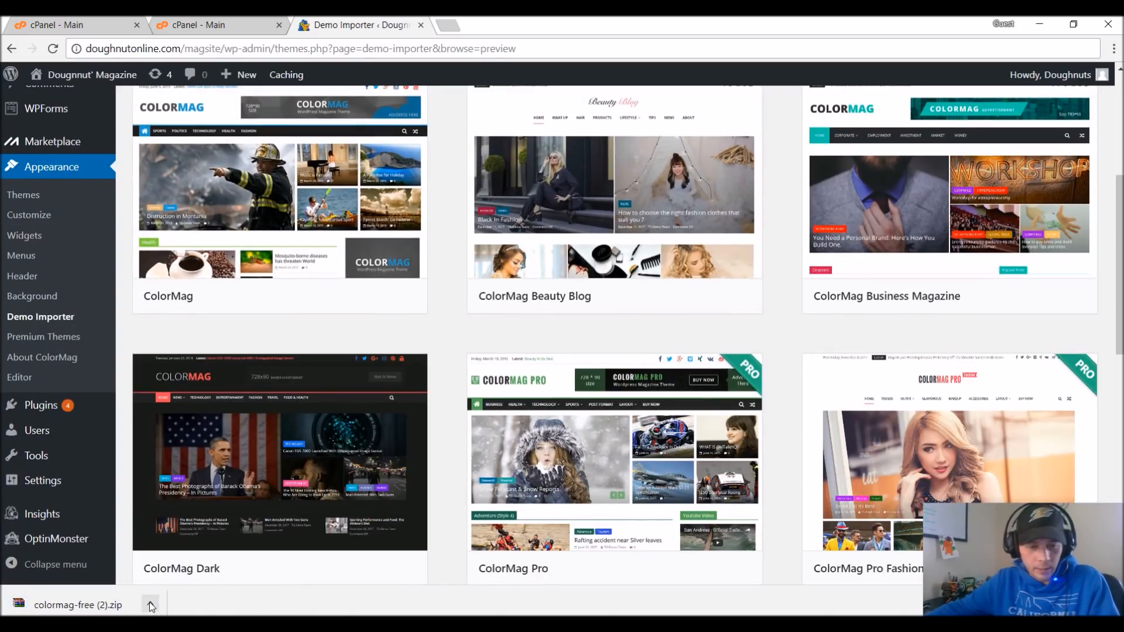
scroll(274, 417, "up", 5)
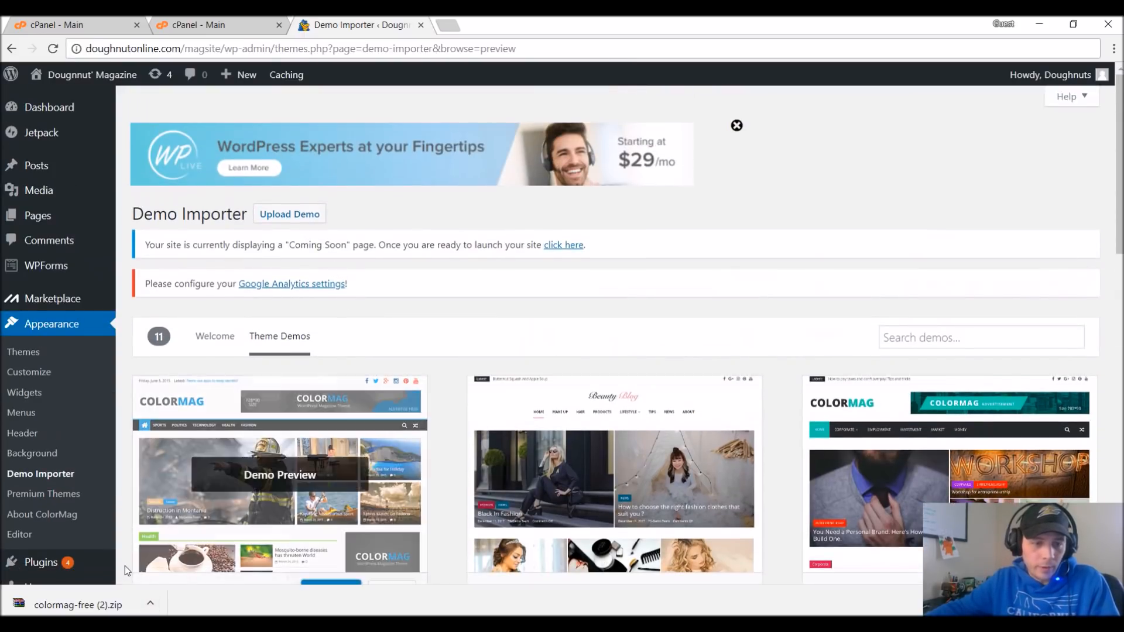
left_click(289, 219)
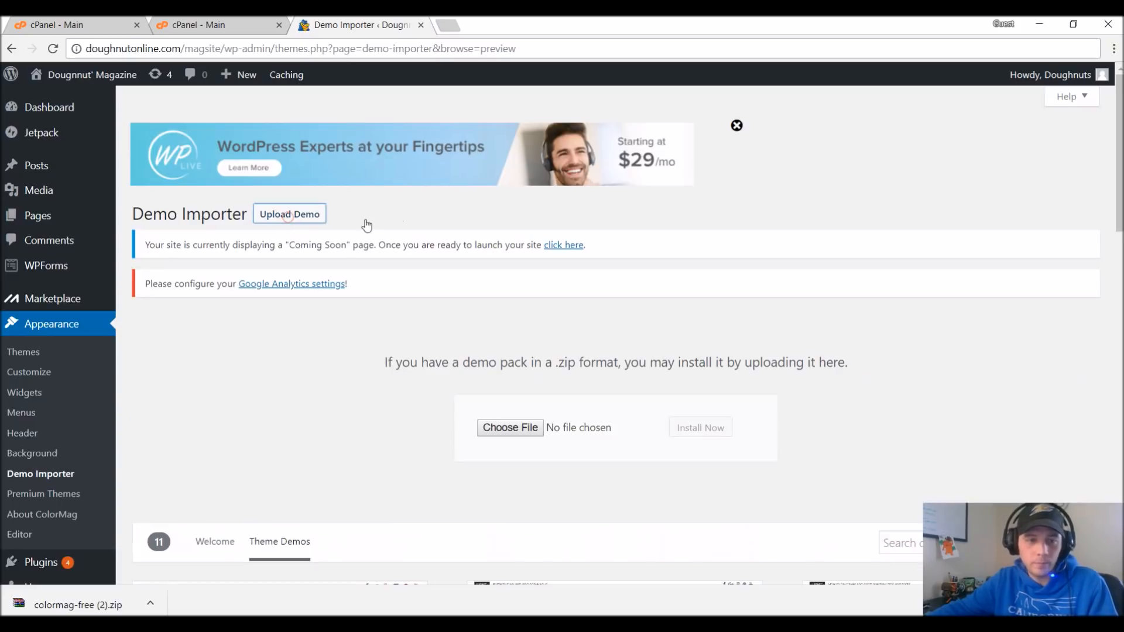
left_click(521, 429)
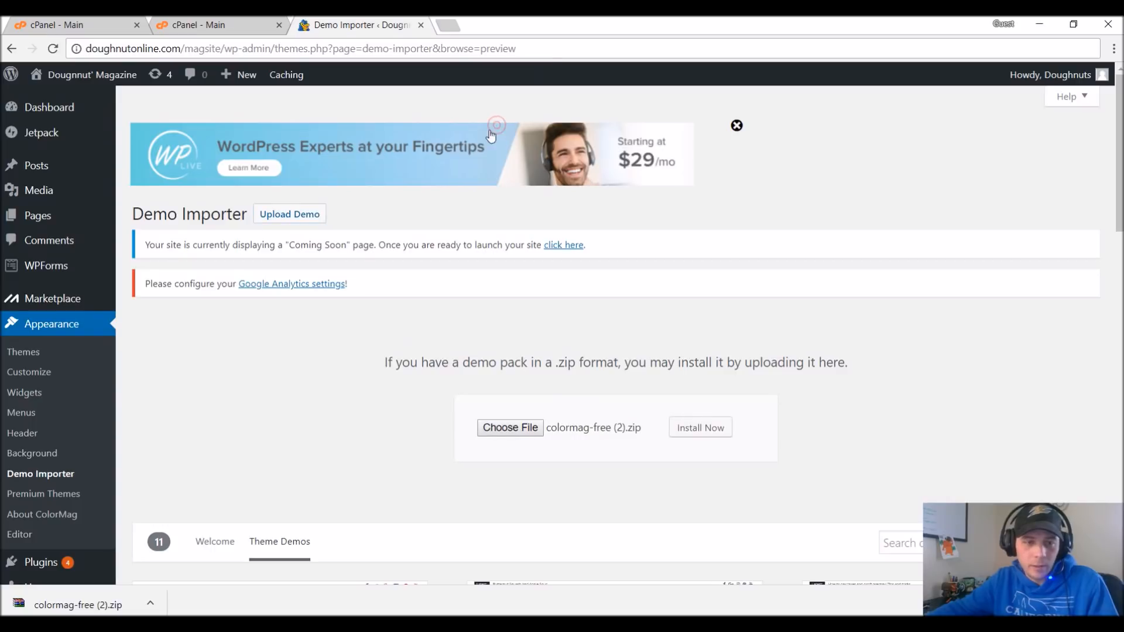
left_click(724, 434)
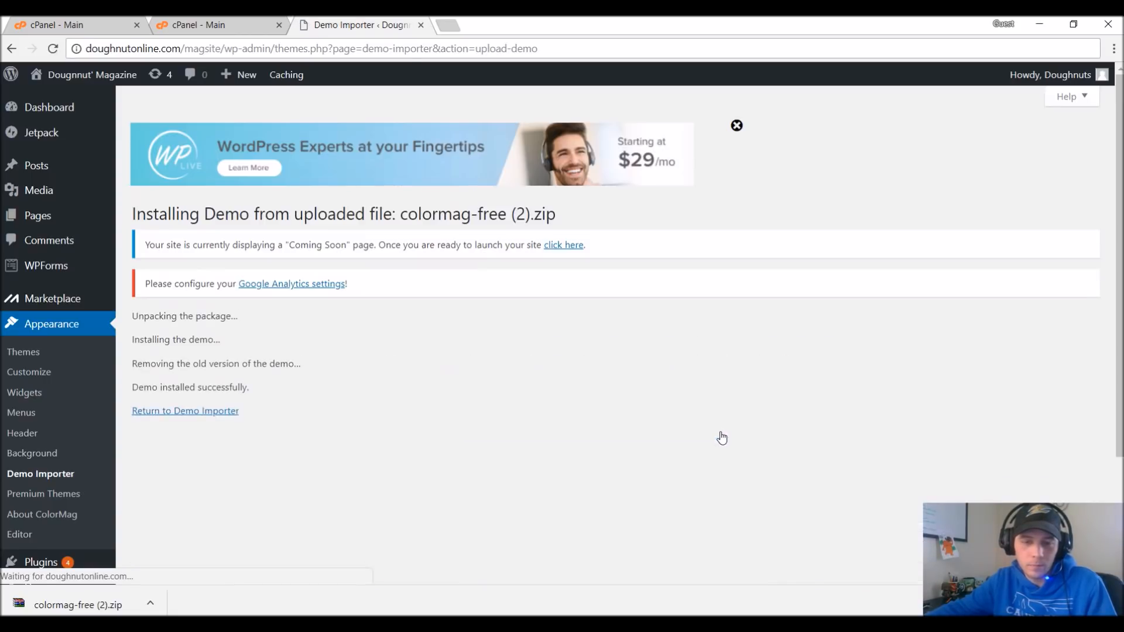
Return to the Demo Importer and install and activate the Everest Forms plugin required by the ColorMag demo.
left_click(187, 412)
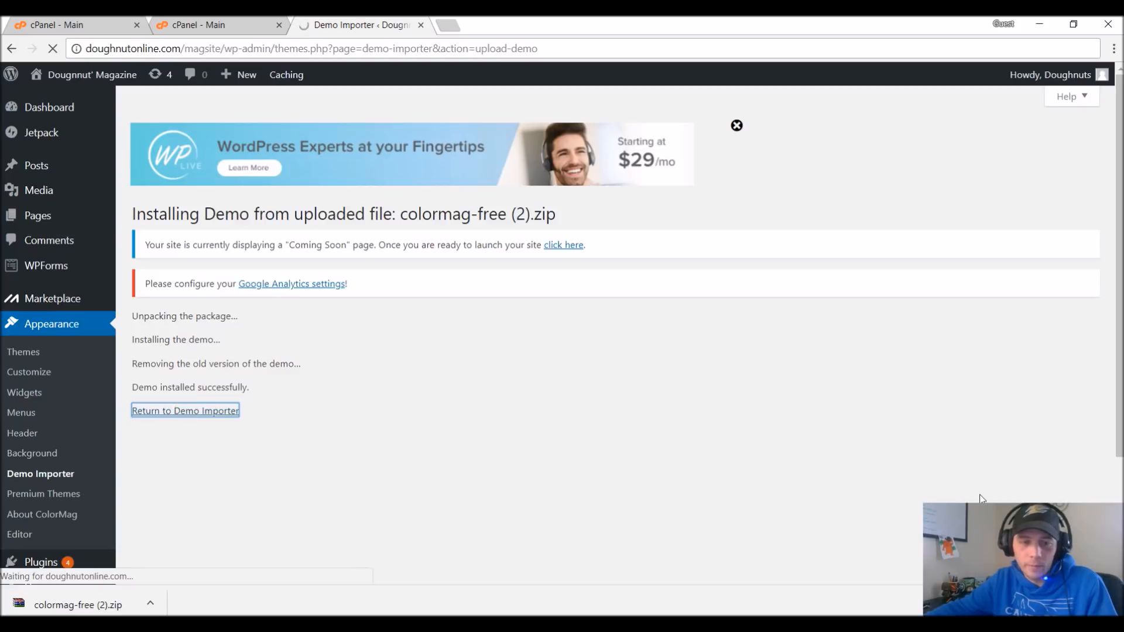
scroll(275, 223, "up", 2)
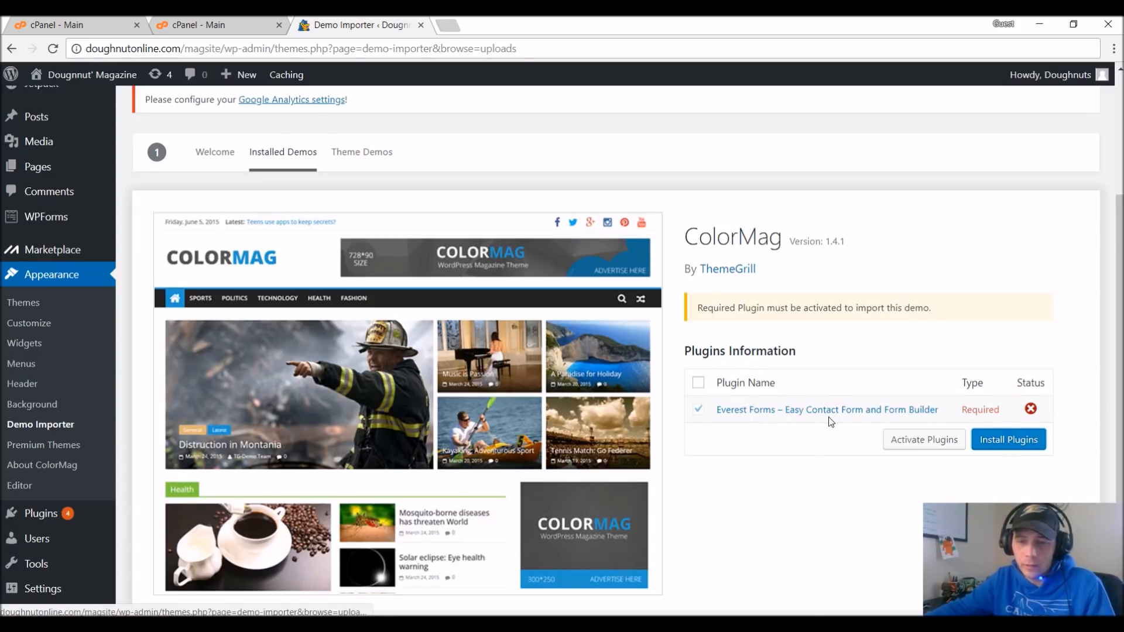
scroll(828, 417, "down", 1)
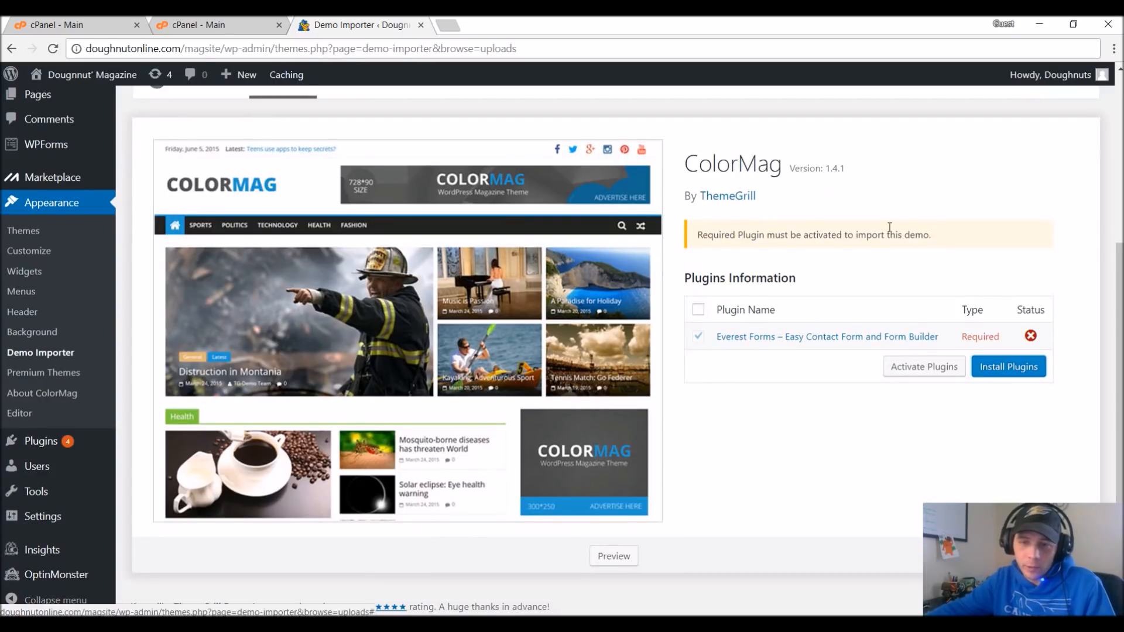
left_click(698, 337)
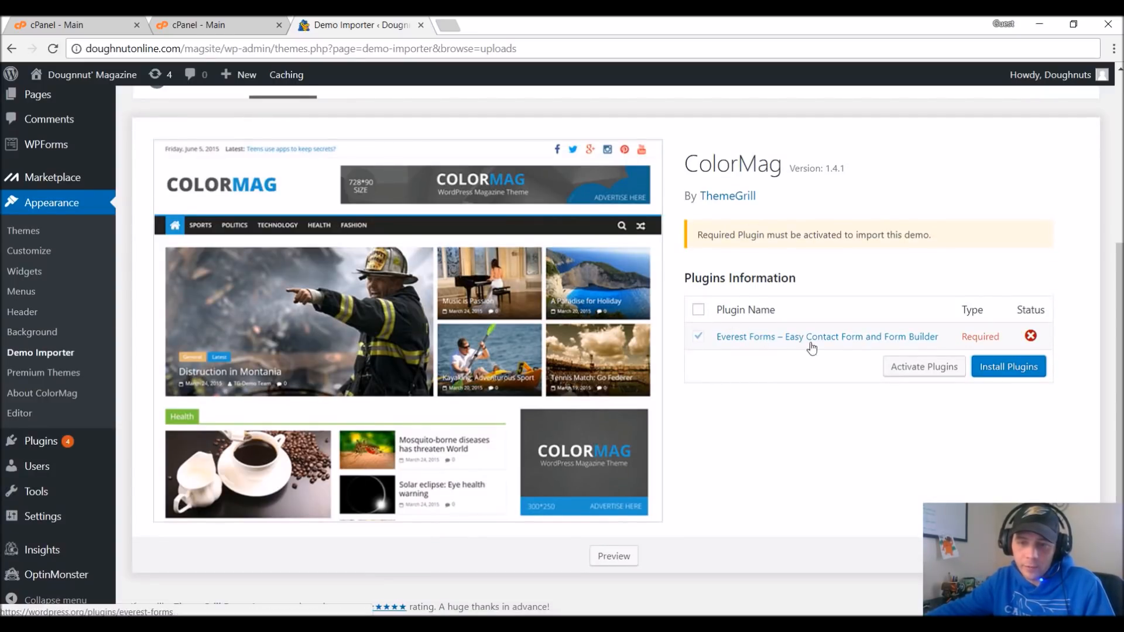
left_click(993, 373)
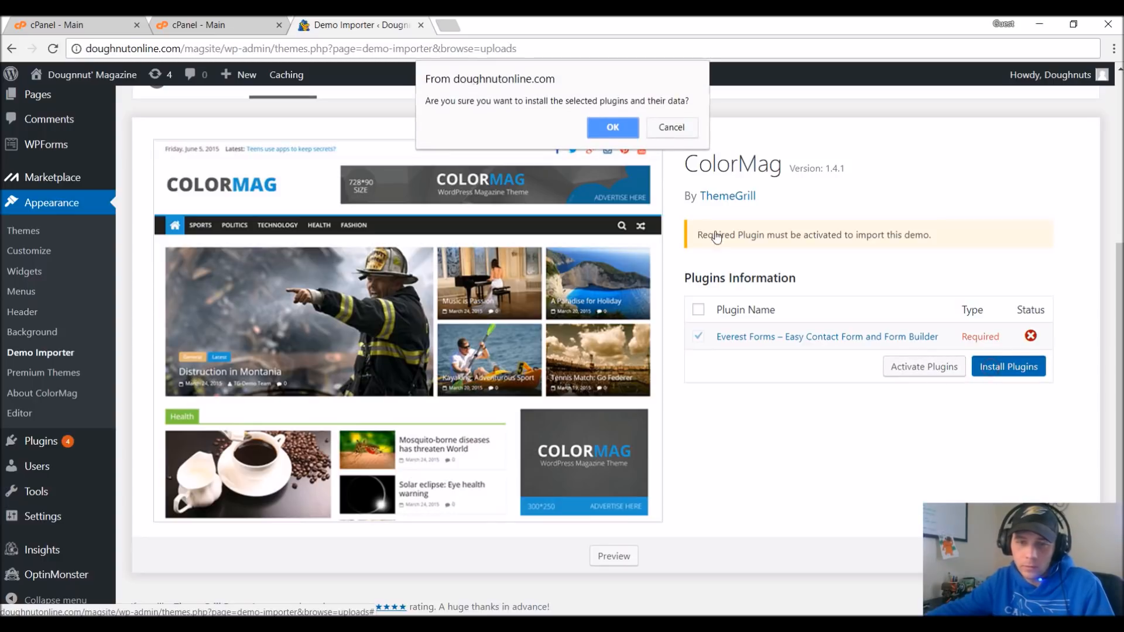
left_click(613, 128)
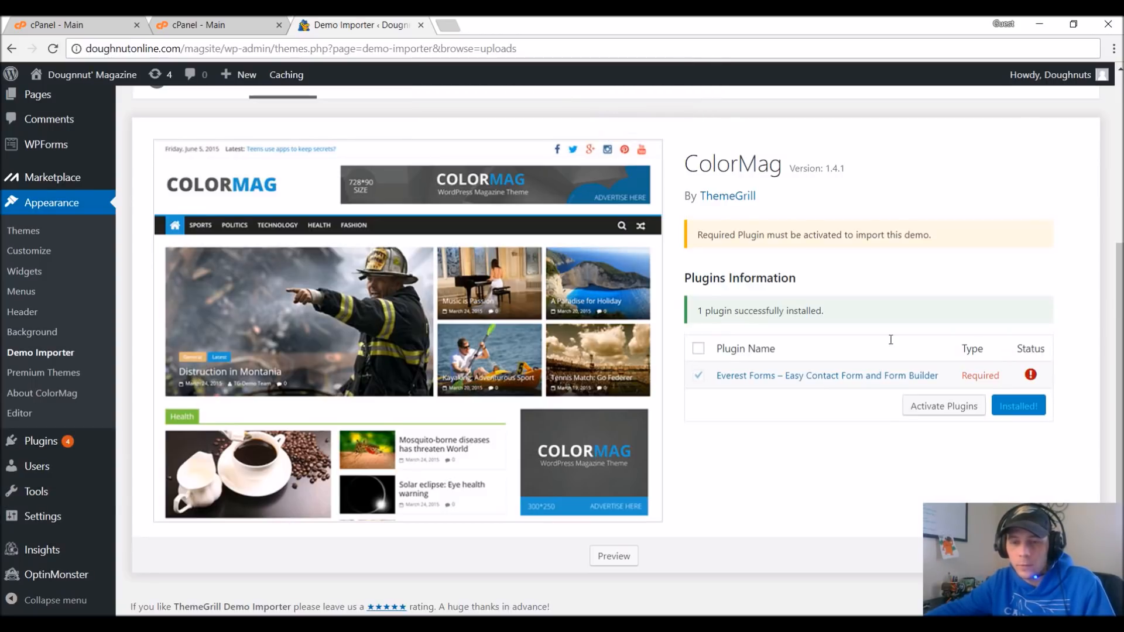
left_click(936, 408)
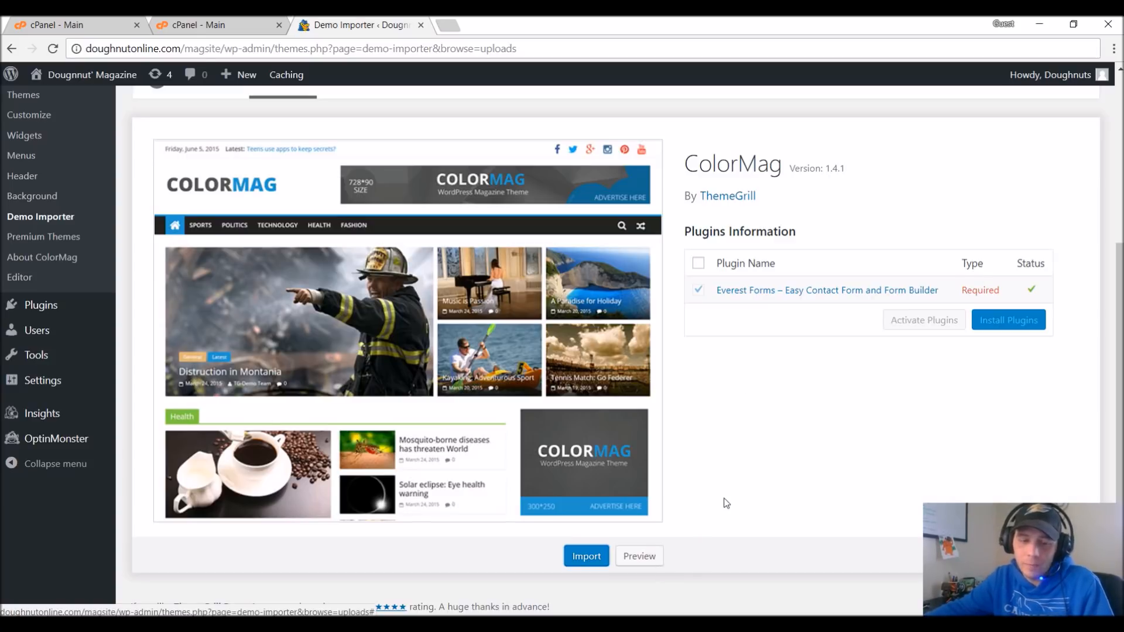
Import the installed ColorMag demo, accepting the overwrite of the current settings, and run the import a second time.
left_click(588, 557)
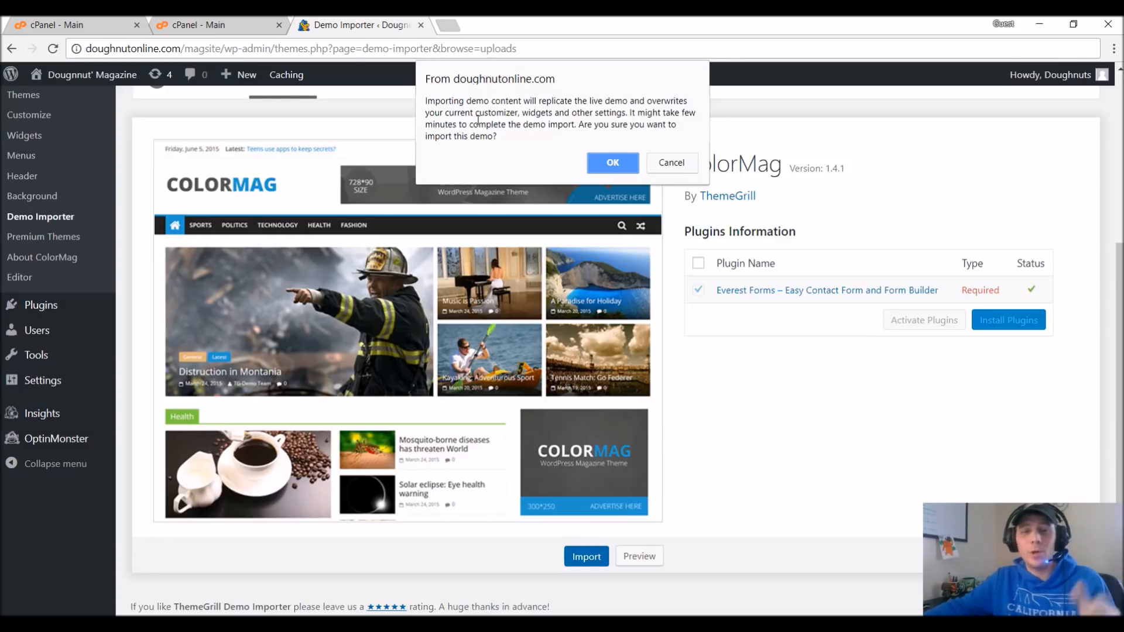
left_click(613, 163)
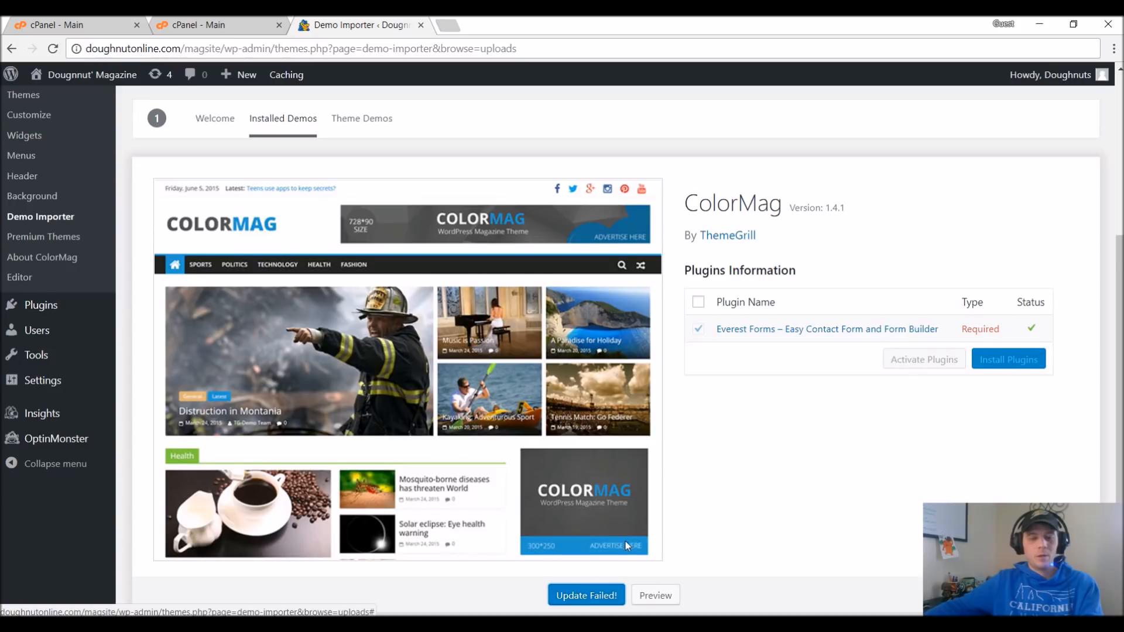
scroll(638, 537, "down", 1)
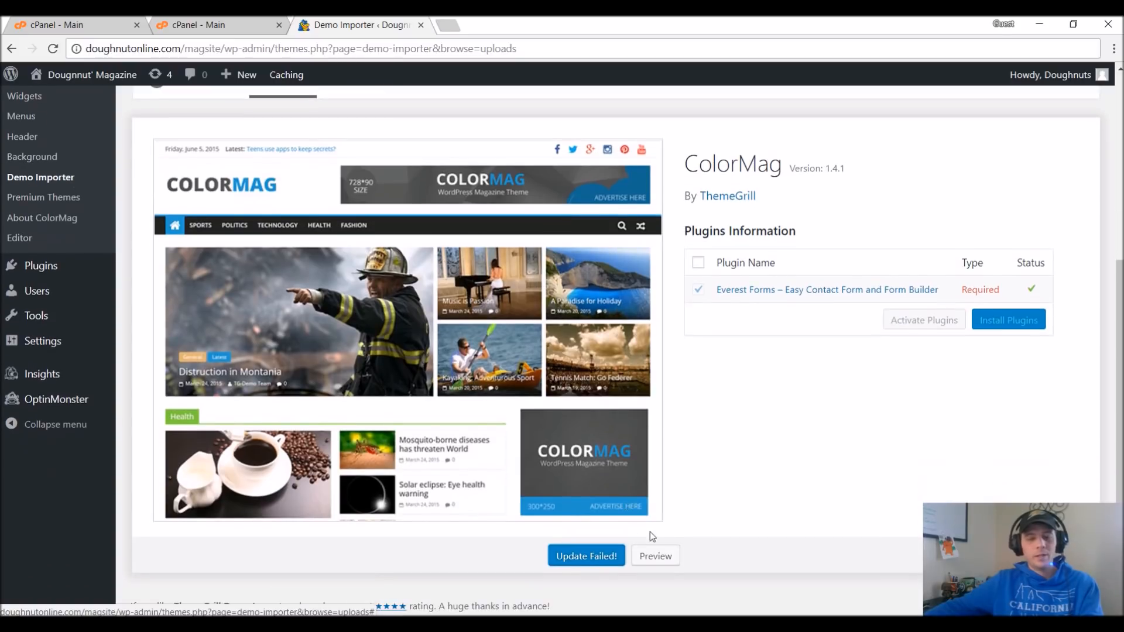
left_click(582, 561)
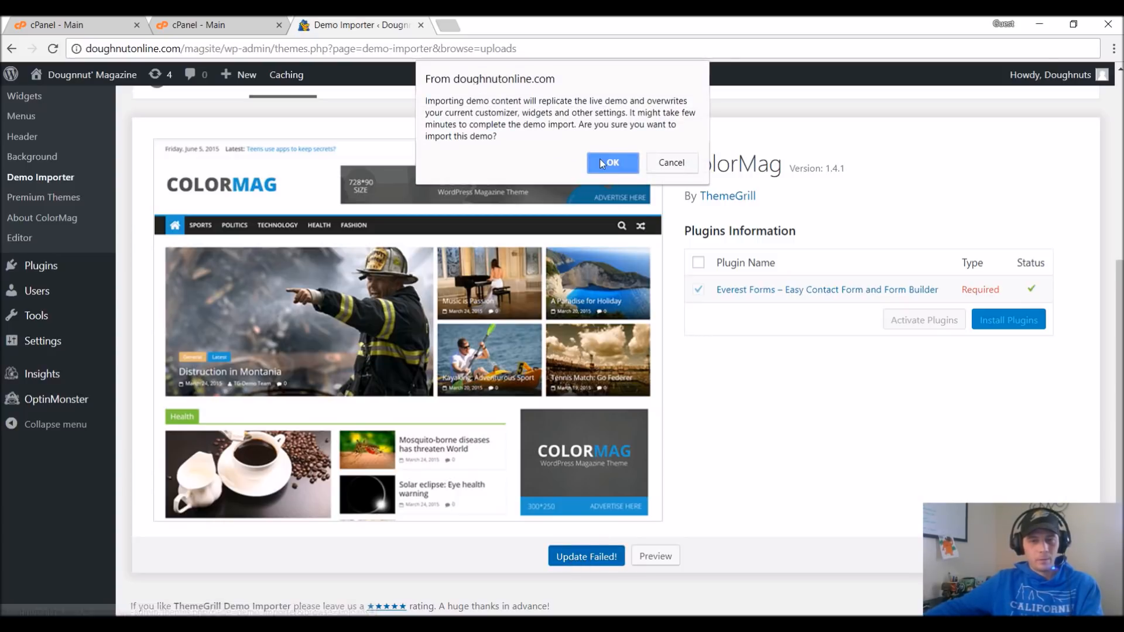
left_click(603, 164)
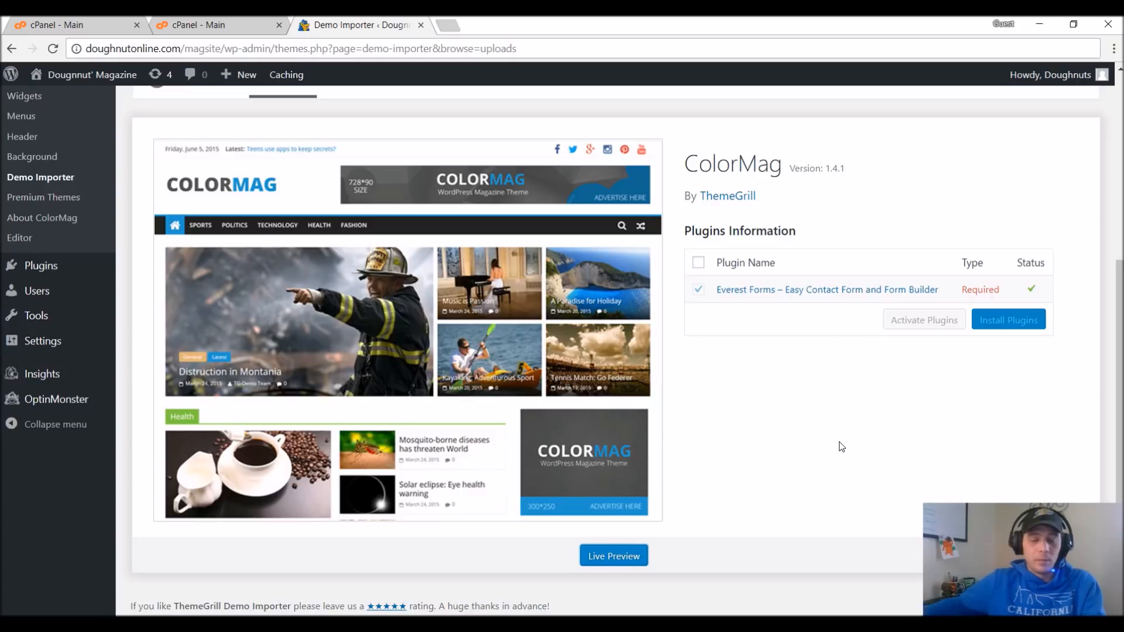
Open the live preview of the site and examine the homepage's header, featured slider, category sections, sidebar and advertisement areas.
left_click(633, 560)
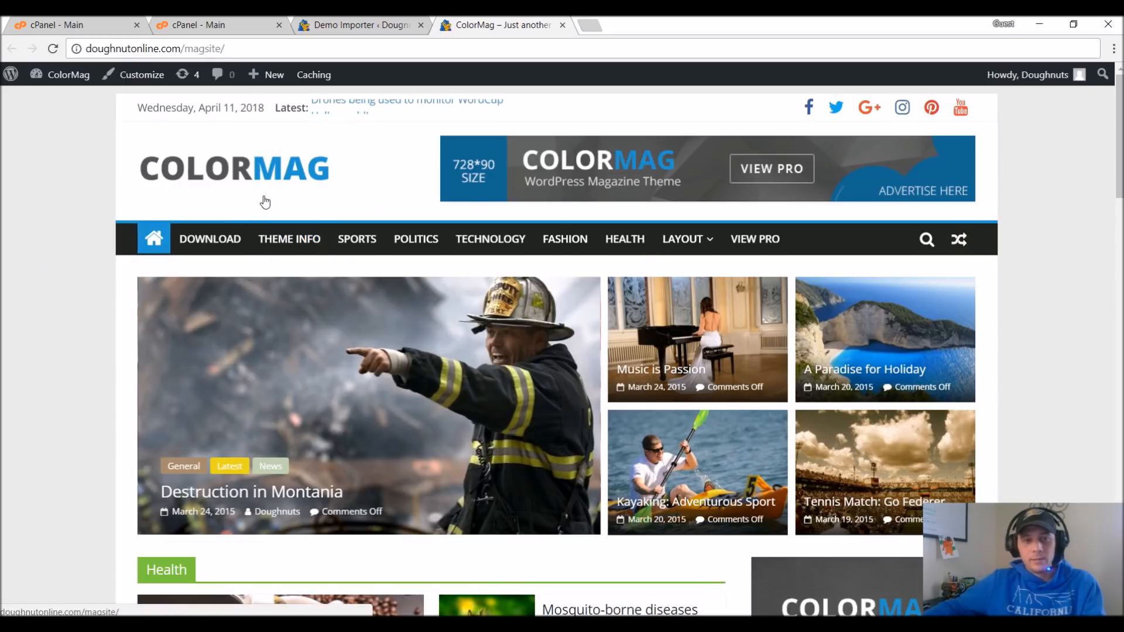
scroll(279, 195, "down", 1)
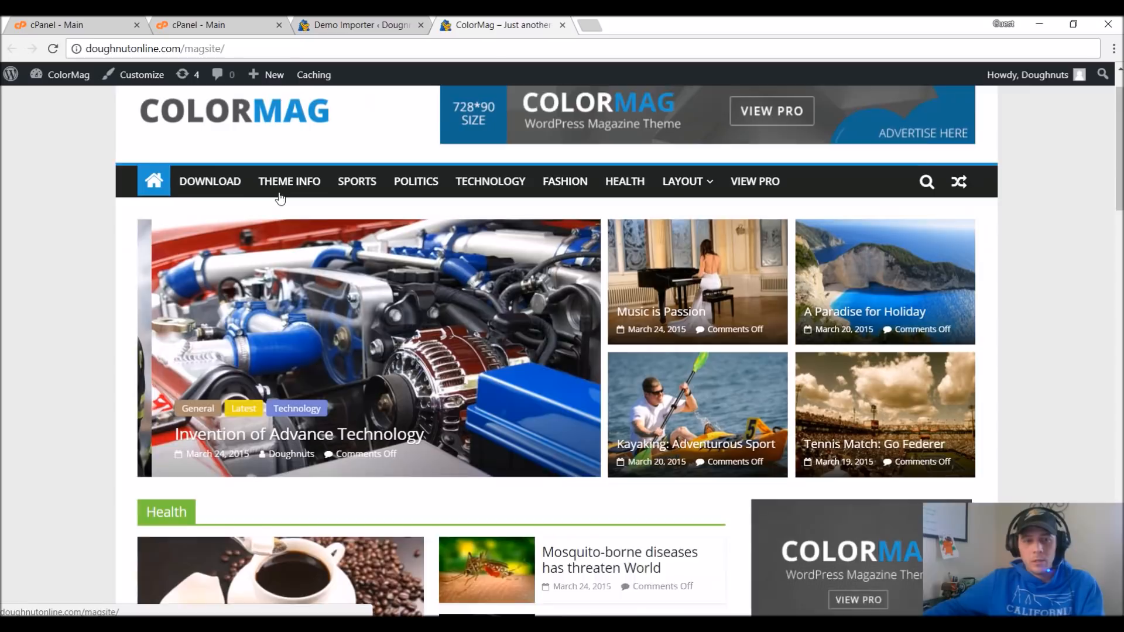
scroll(154, 202, "up", 1)
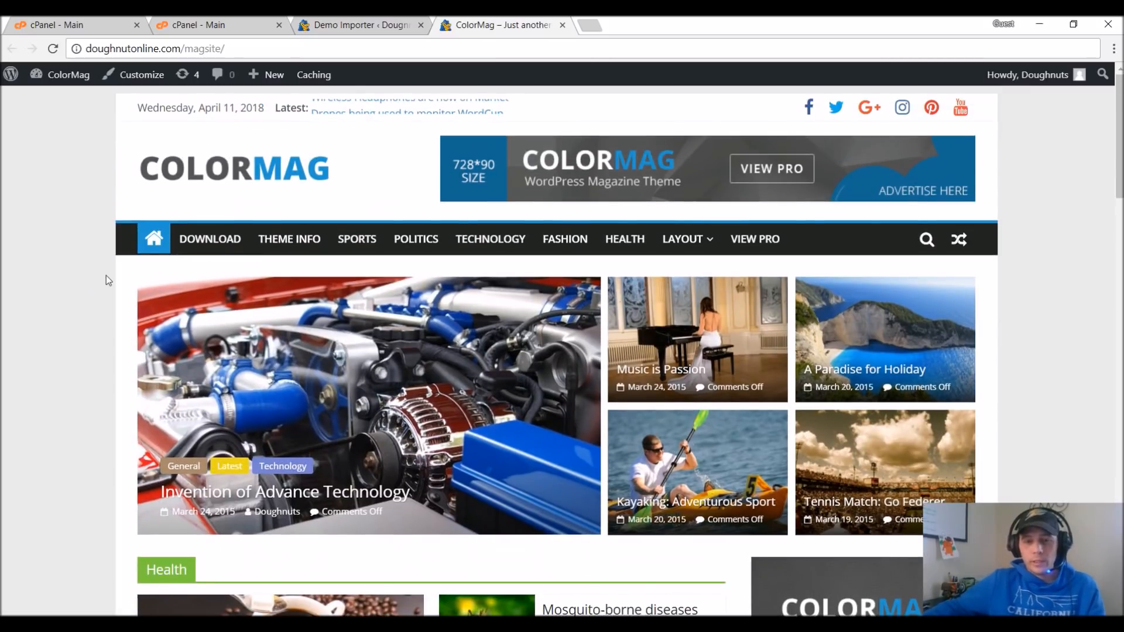
scroll(1079, 408, "down", 4)
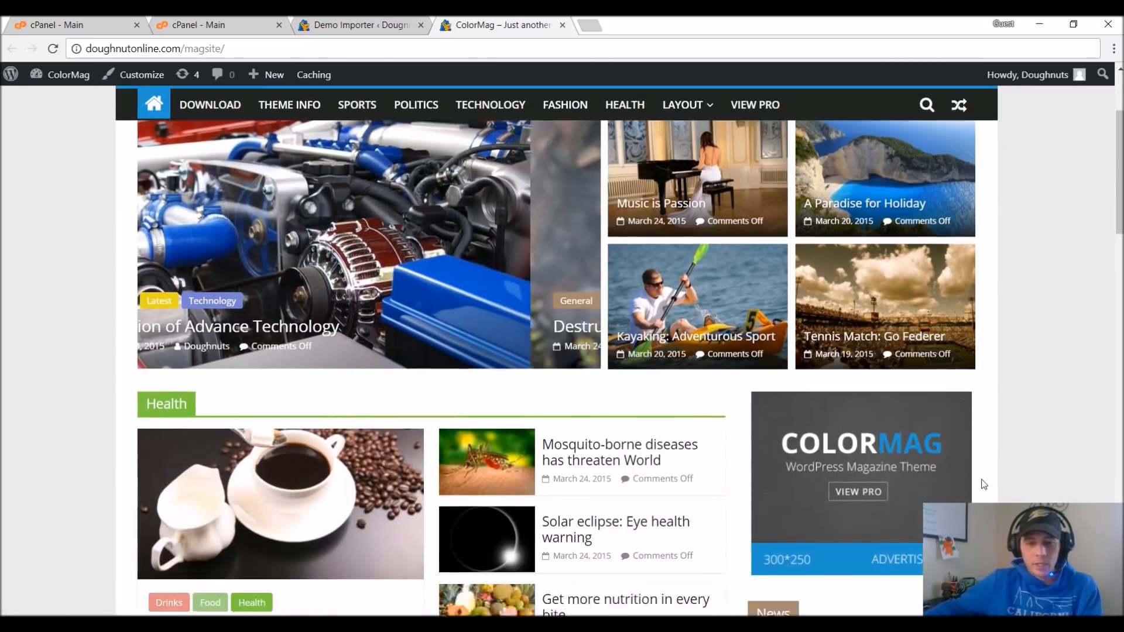
scroll(983, 485, "down", 2)
scroll(984, 482, "down", 3)
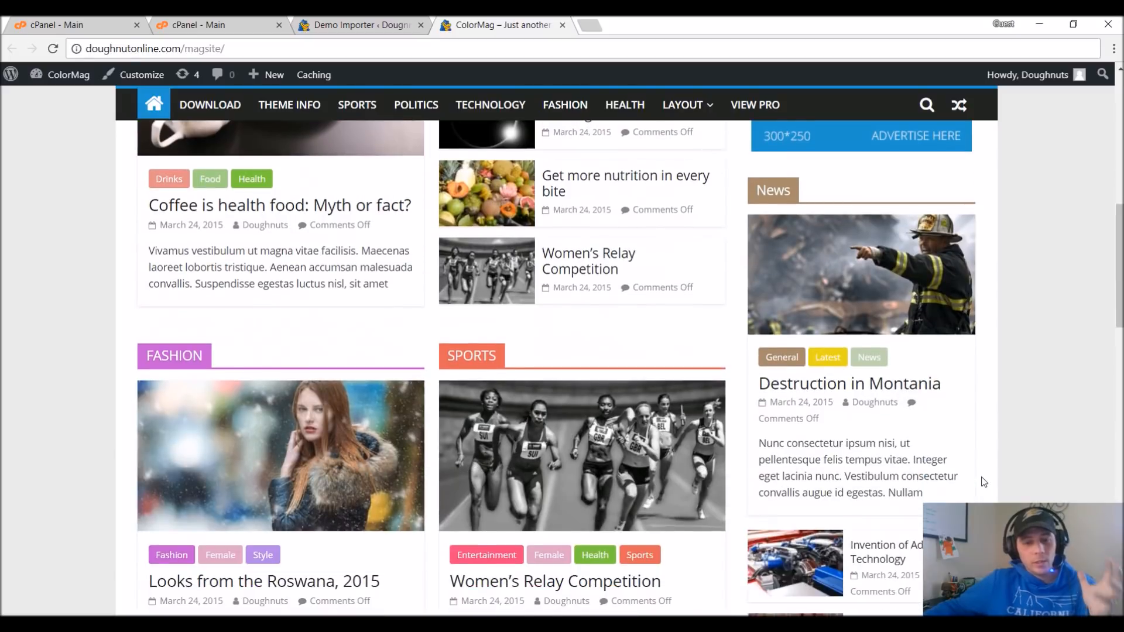
scroll(987, 478, "down", 5)
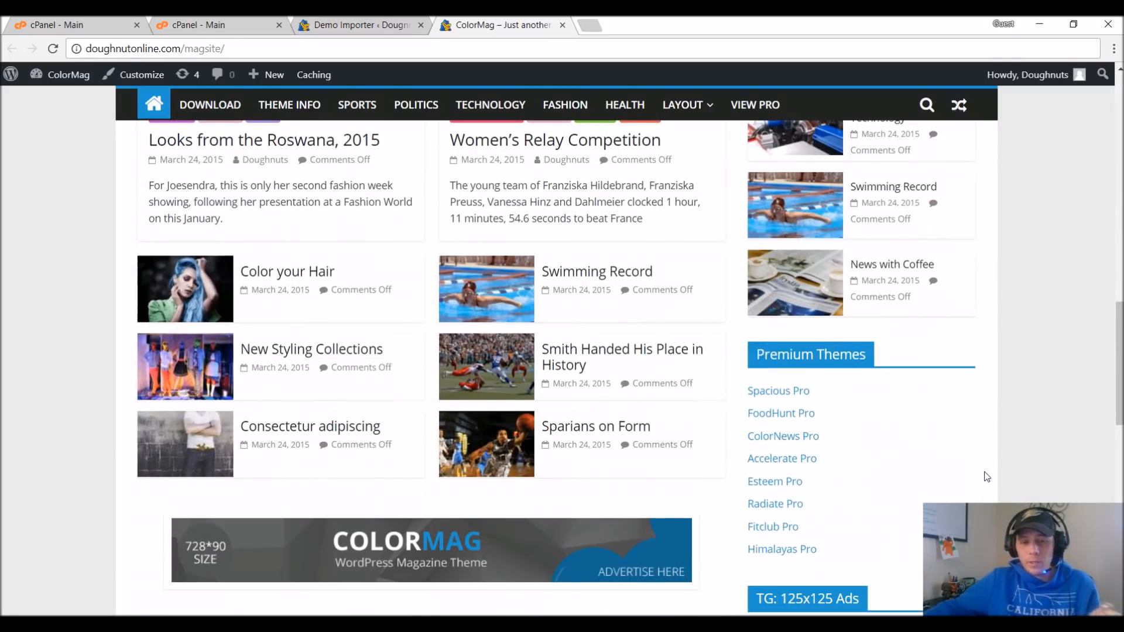
scroll(988, 477, "up", 5)
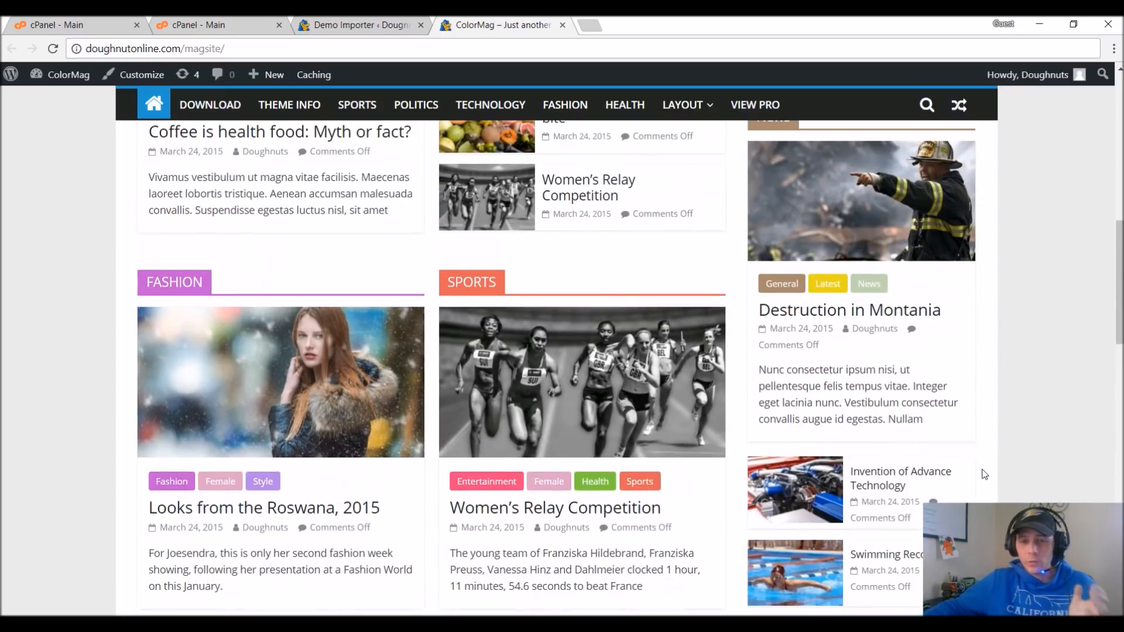
scroll(983, 470, "up", 3)
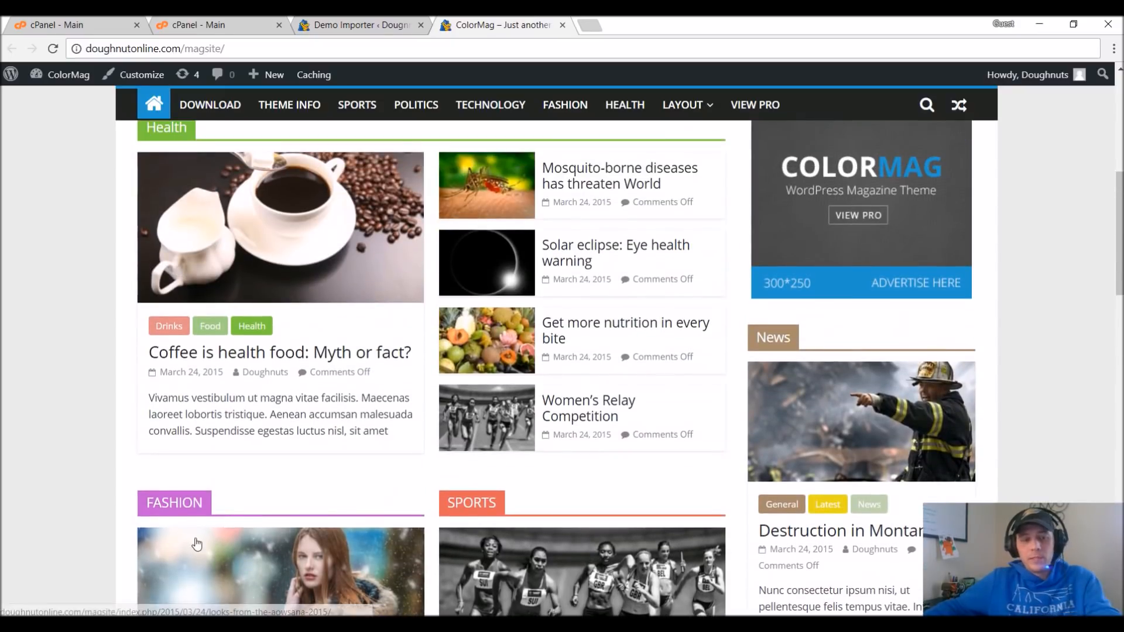
scroll(82, 313, "up", 2)
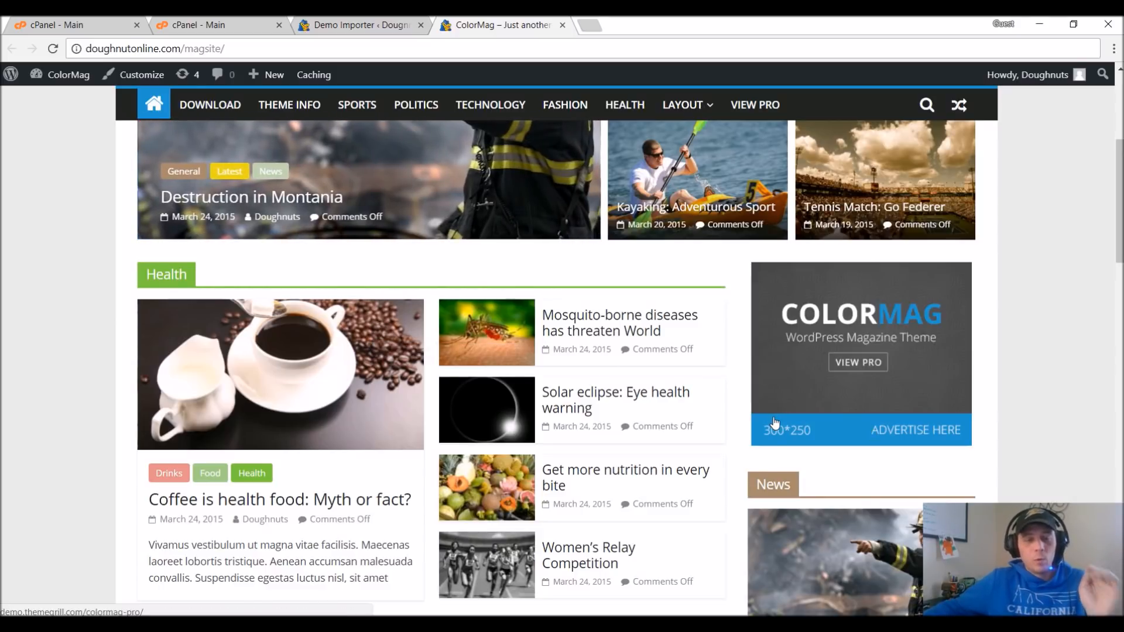
scroll(808, 459, "up", 1)
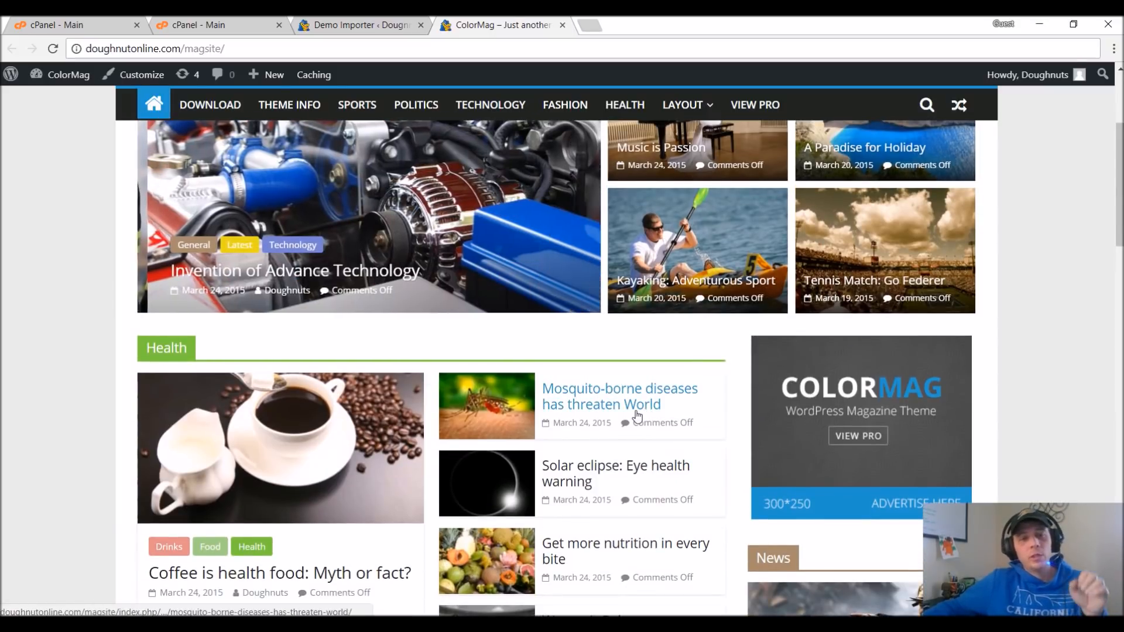
scroll(637, 419, "up", 2)
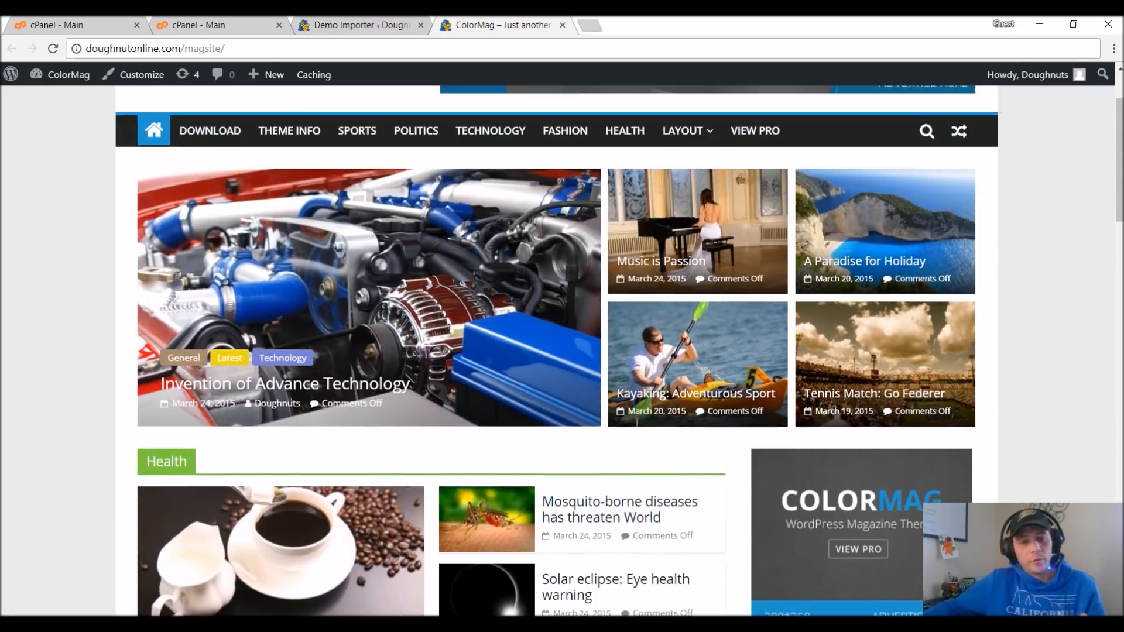
scroll(636, 420, "up", 2)
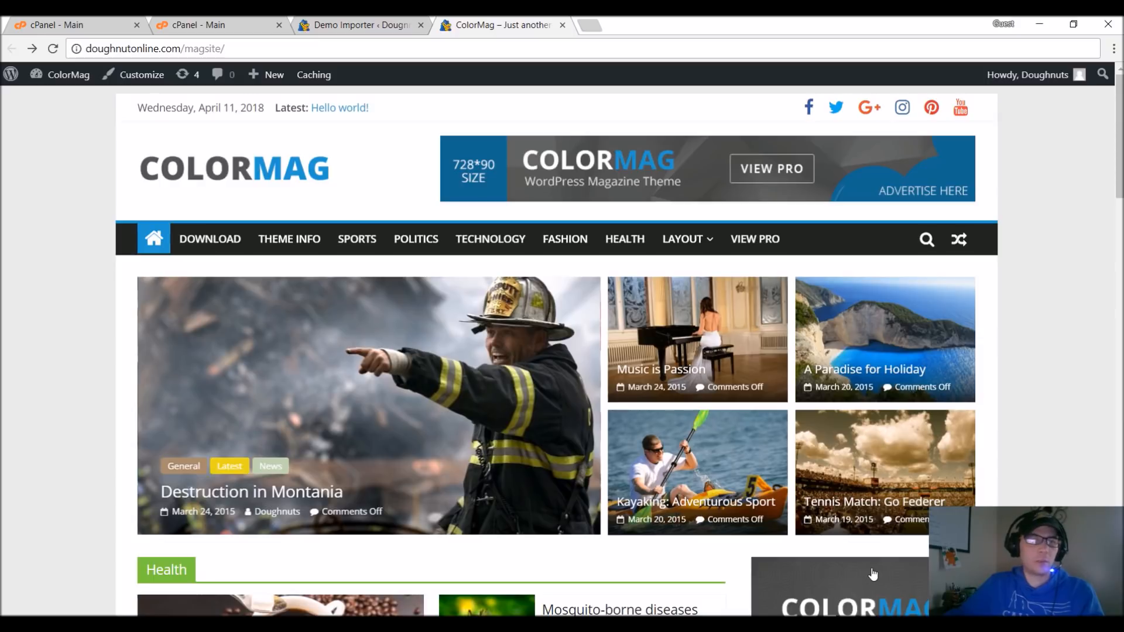
mouse_move(68, 82)
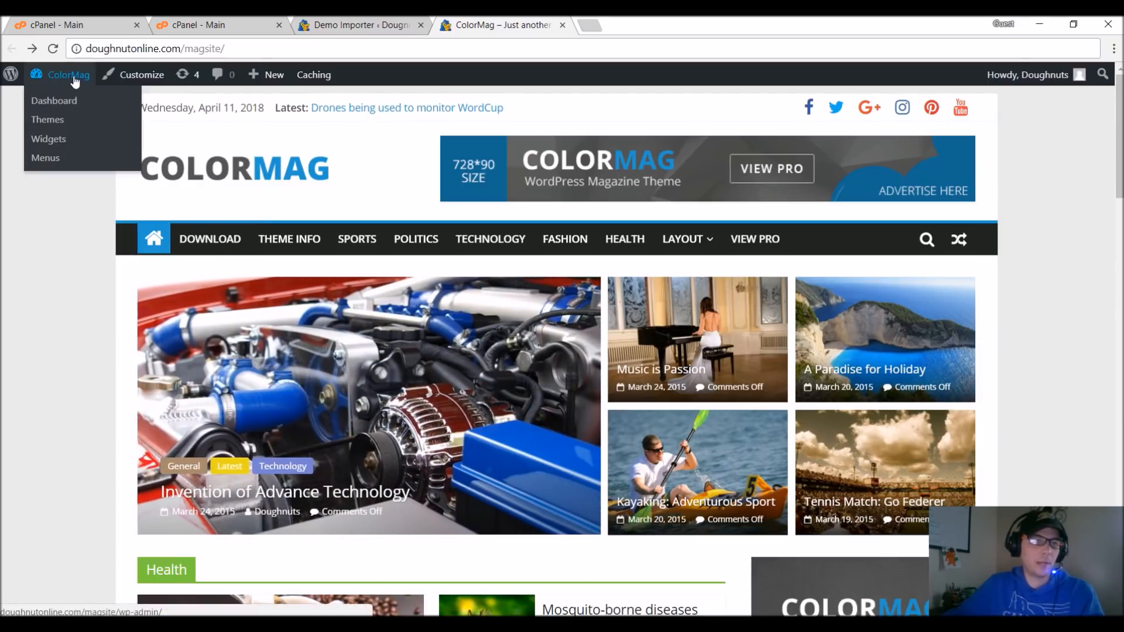
Open the site's dashboard and start customizing the ColorMag theme.
left_click(58, 103)
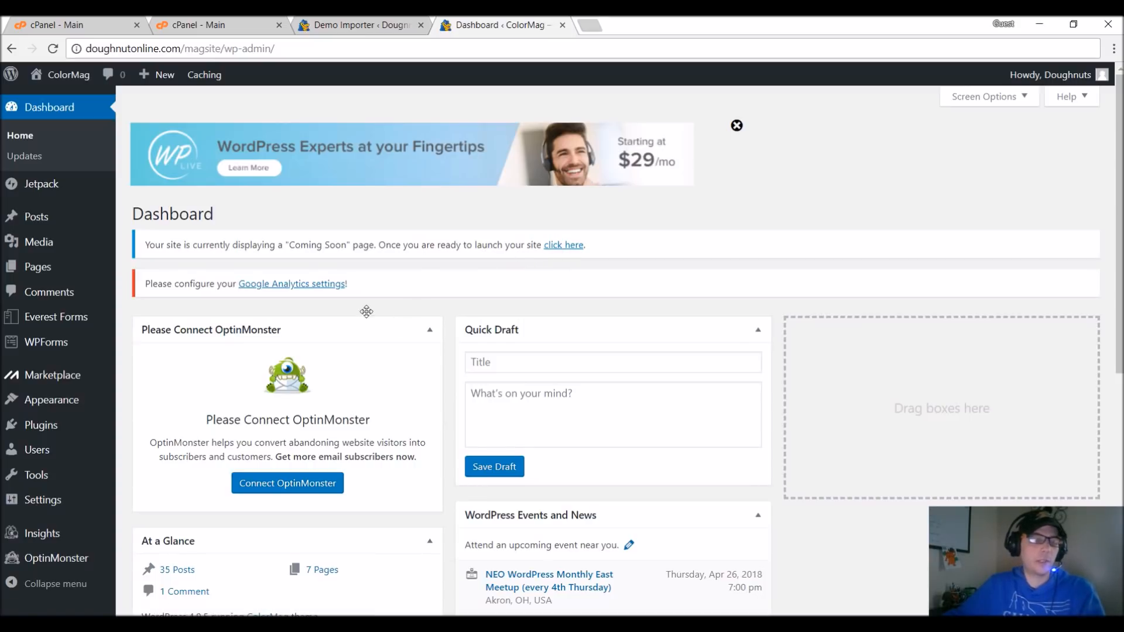
mouse_move(75, 402)
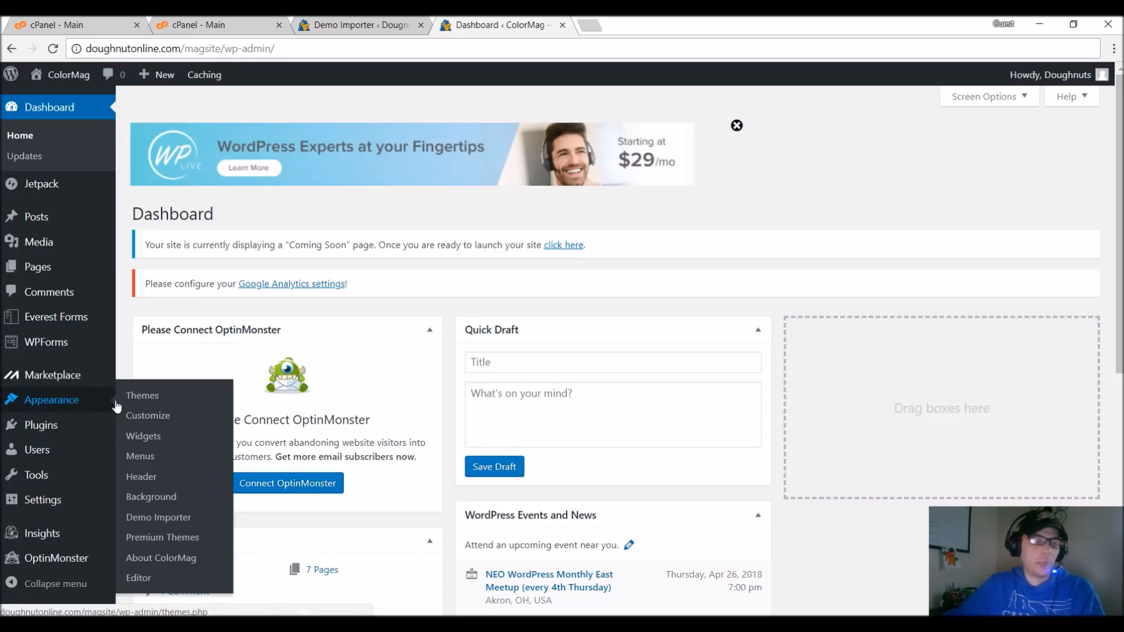
left_click(150, 417)
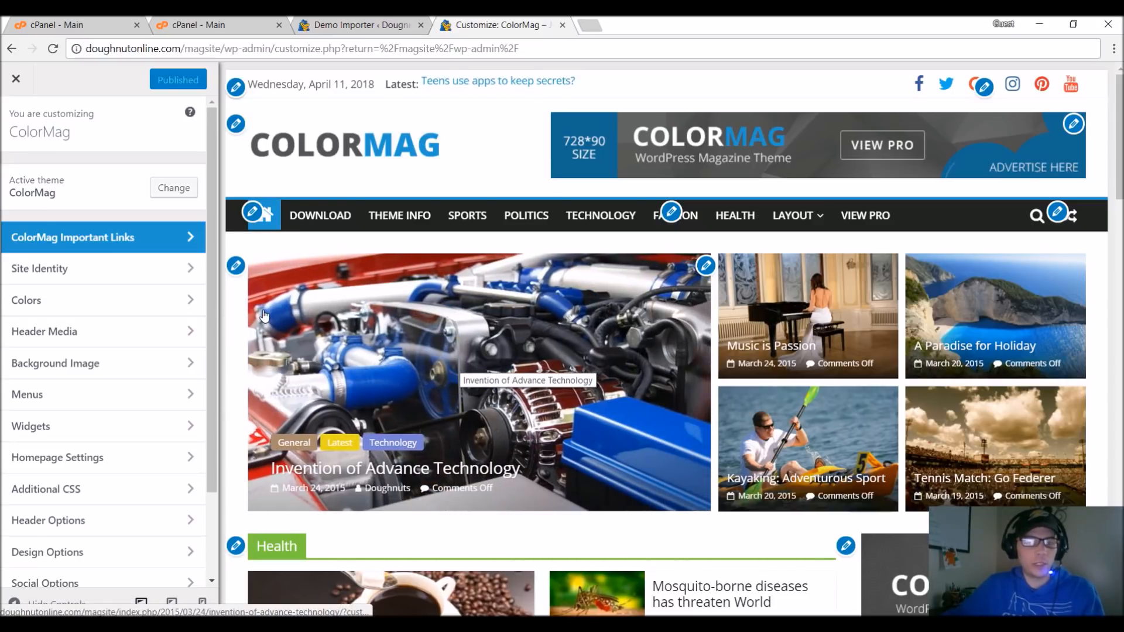
Examine the widget settings of the featured category slider, including its category options, and of the highlighted posts beside it.
left_click(235, 268)
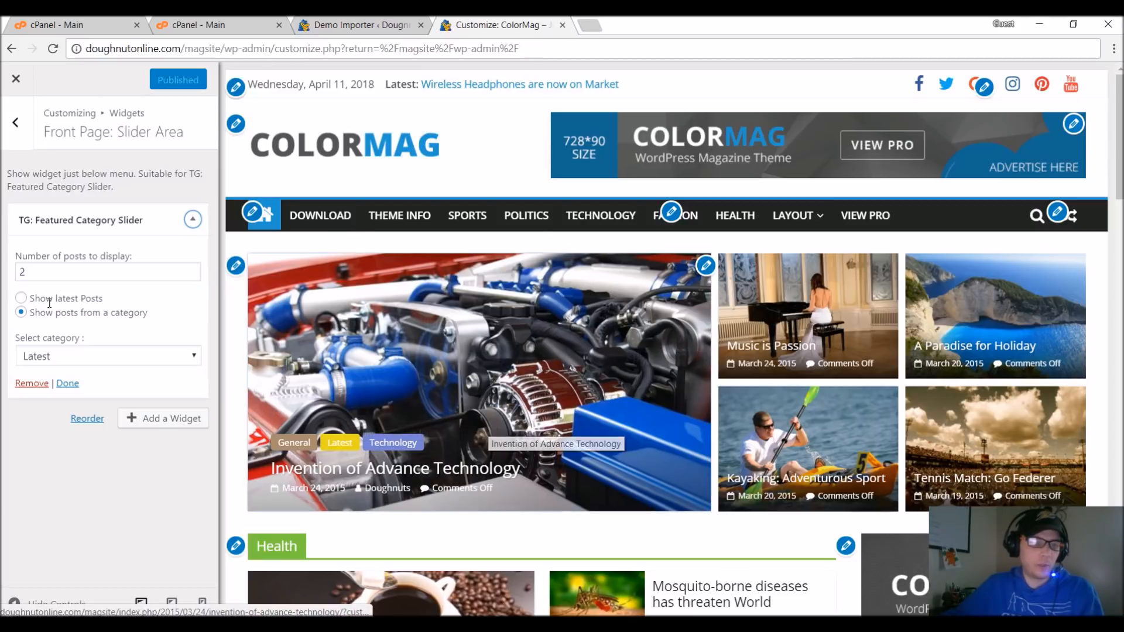
left_click(93, 357)
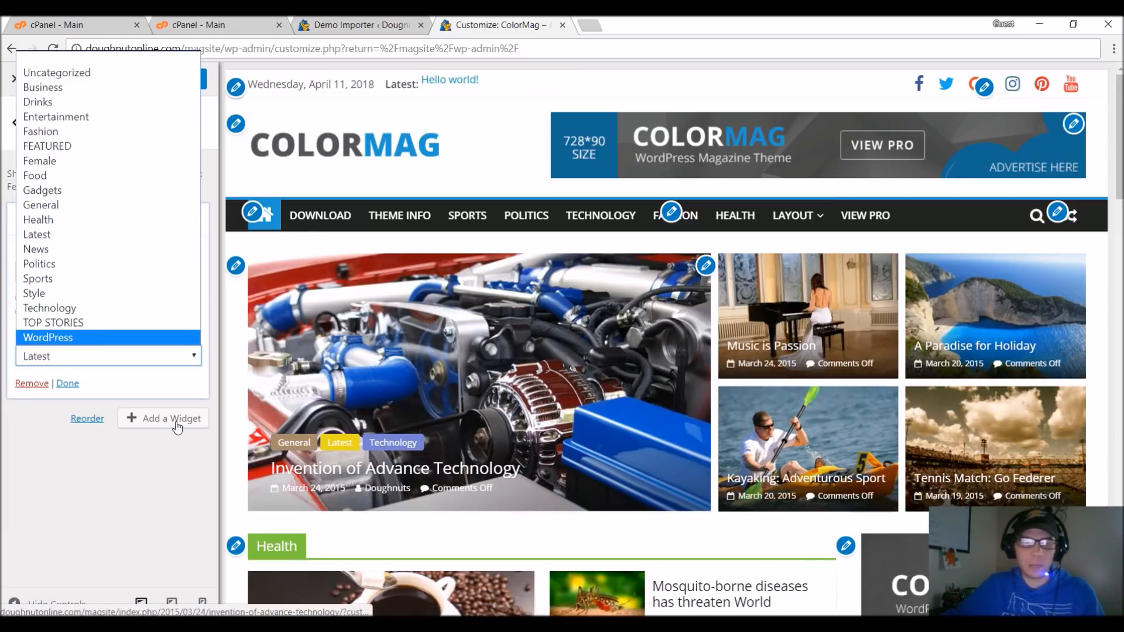
left_click(112, 482)
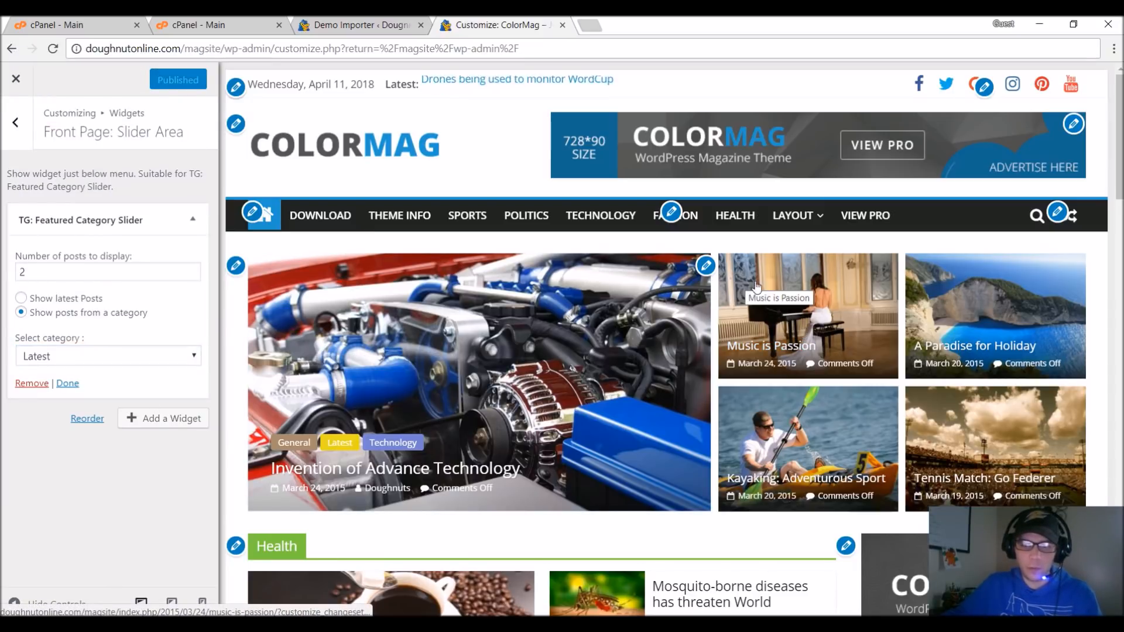
left_click(706, 267)
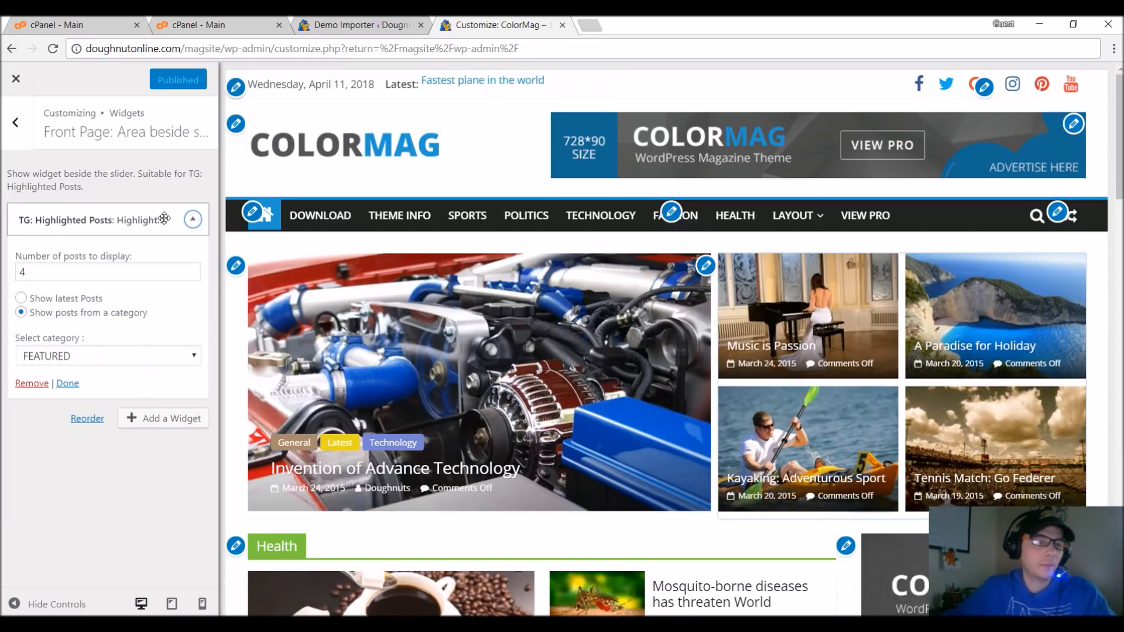
Retitle the Health featured posts section as Travel and finally Lifestyle, and check its available post categories.
scroll(367, 198, "down", 5)
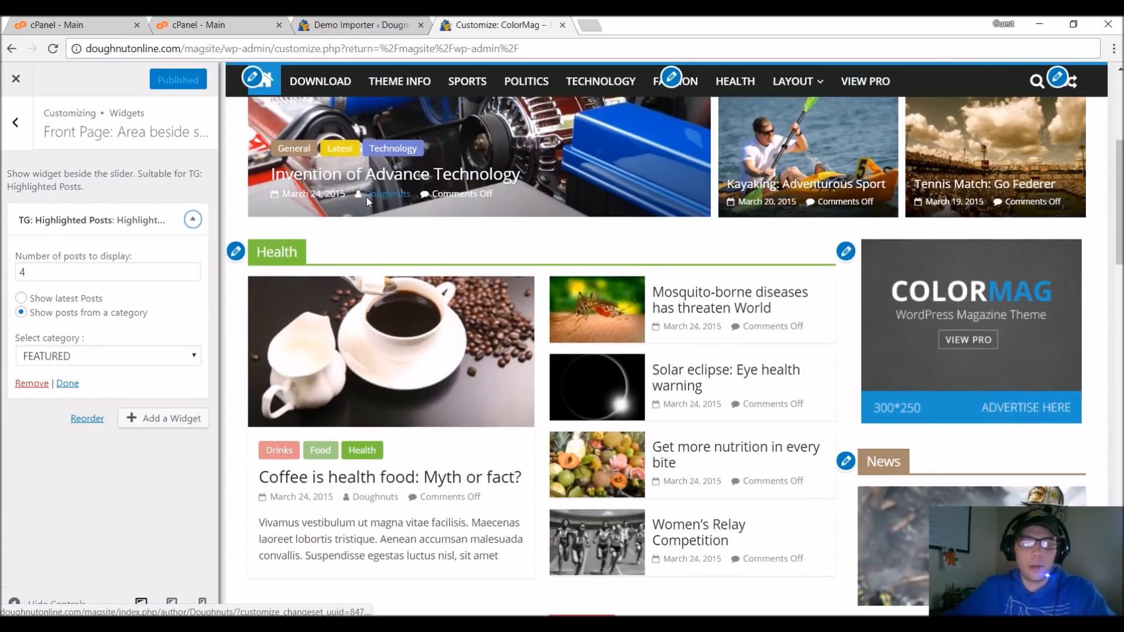
left_click(235, 253)
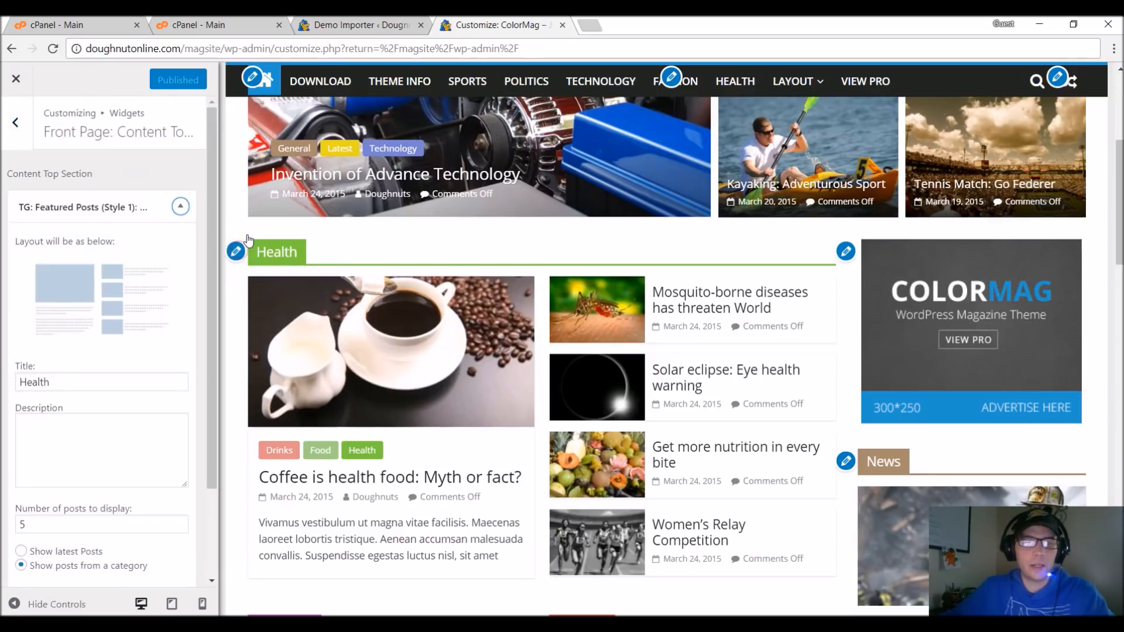
scroll(80, 322, "down", 1)
double_click(78, 316)
type("Travel")
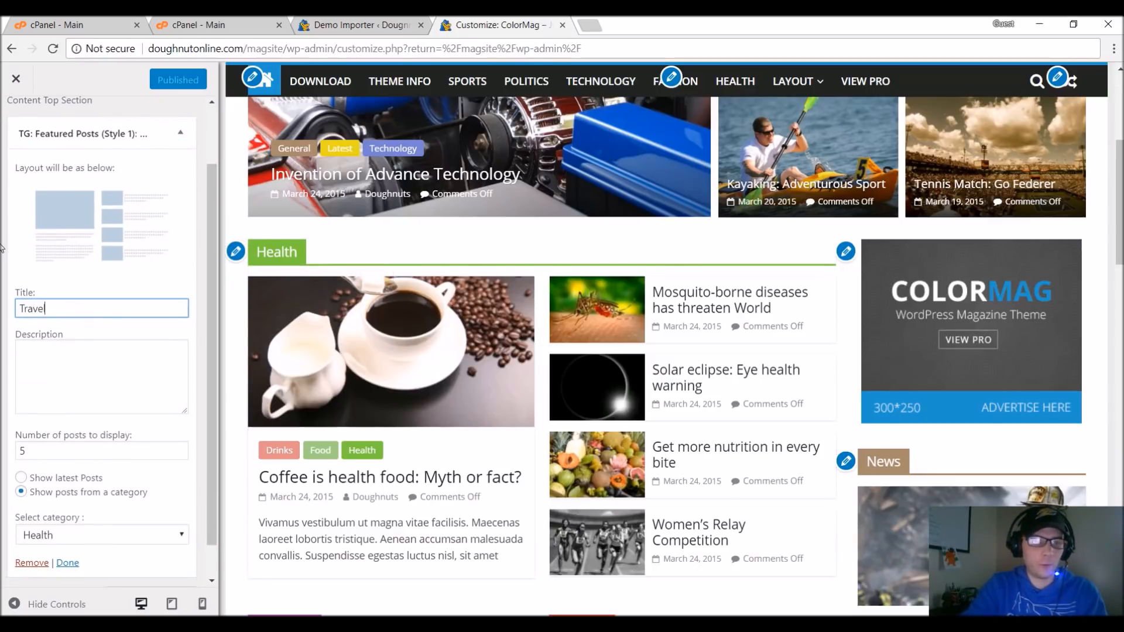
type("Lifestyle")
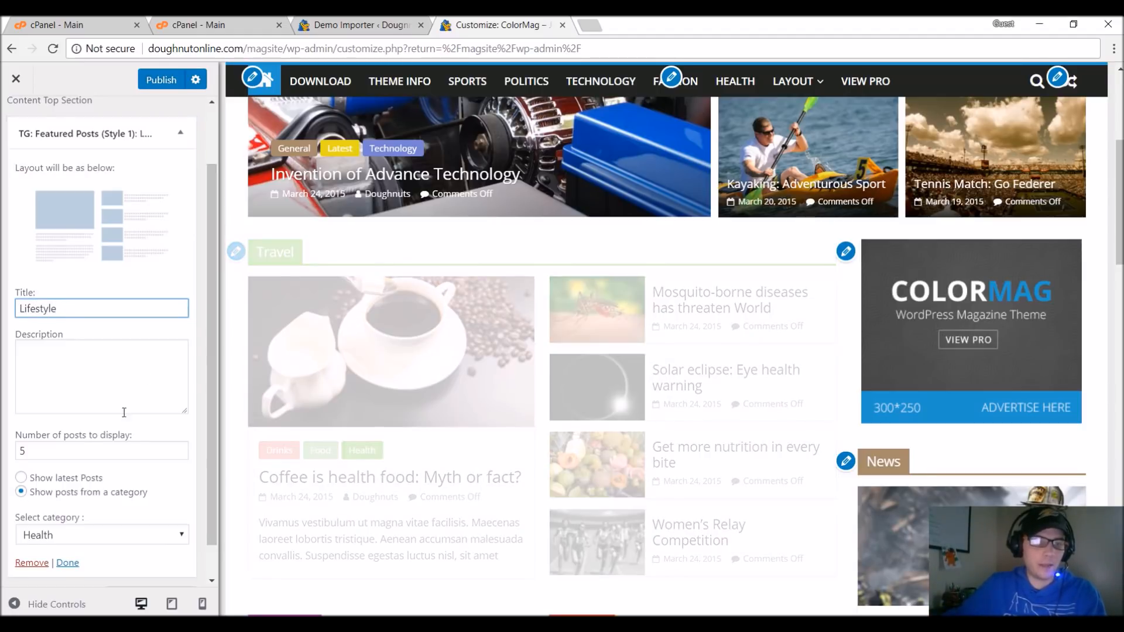
scroll(108, 518, "down", 1)
left_click(101, 498)
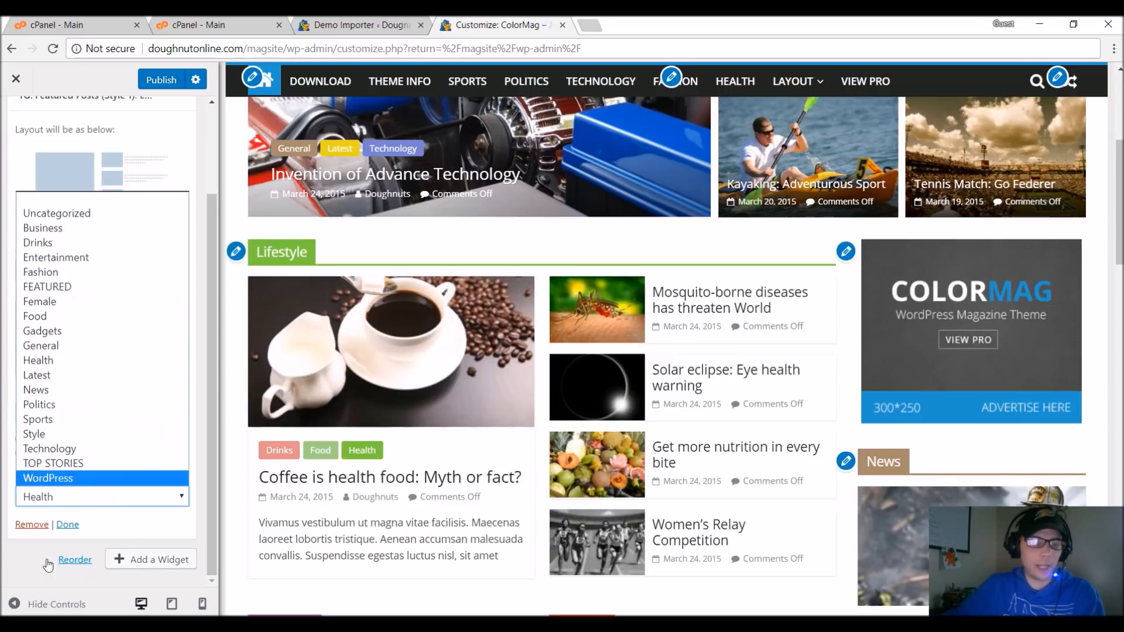
left_click(23, 548)
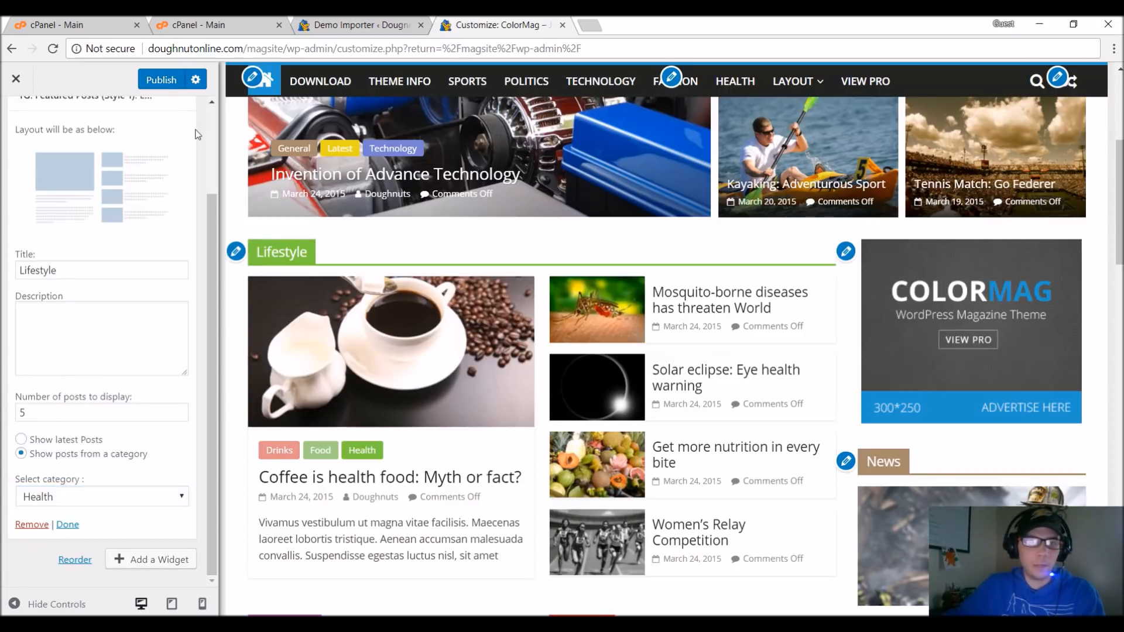
Leave the theme customization and discard the unsaved changes.
left_click(16, 78)
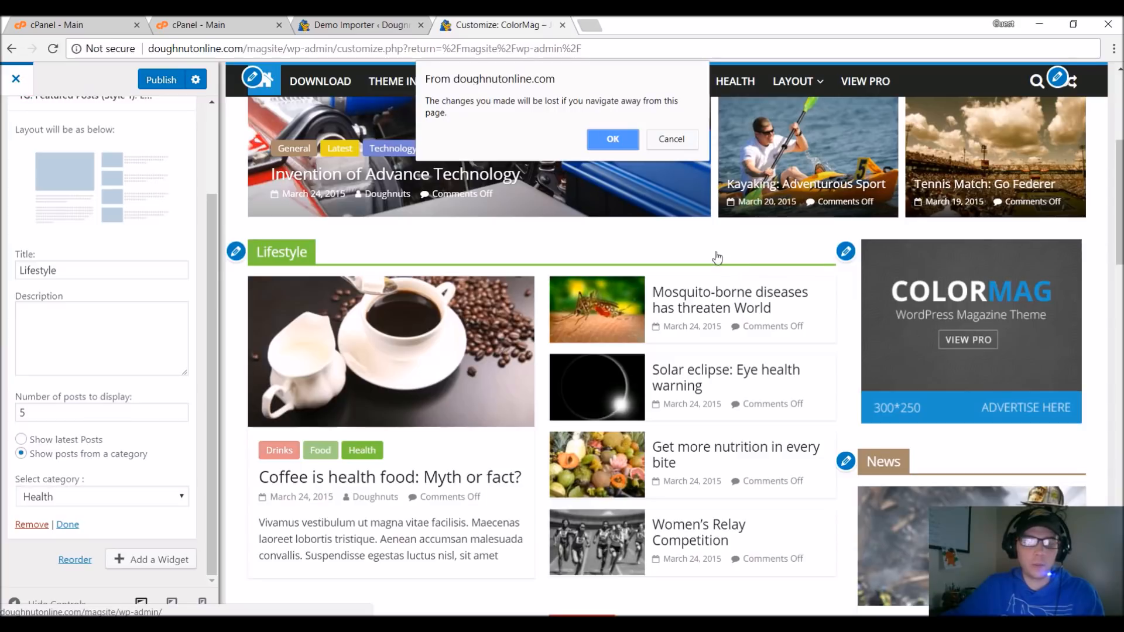
left_click(672, 137)
scroll(491, 191, "up", 5)
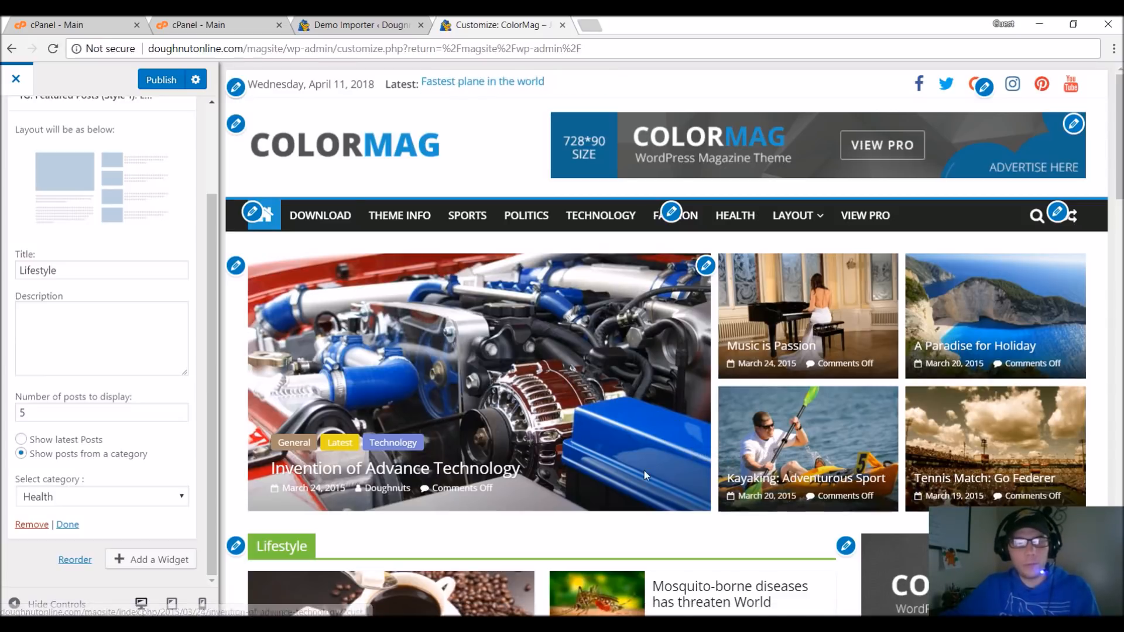
left_click(16, 79)
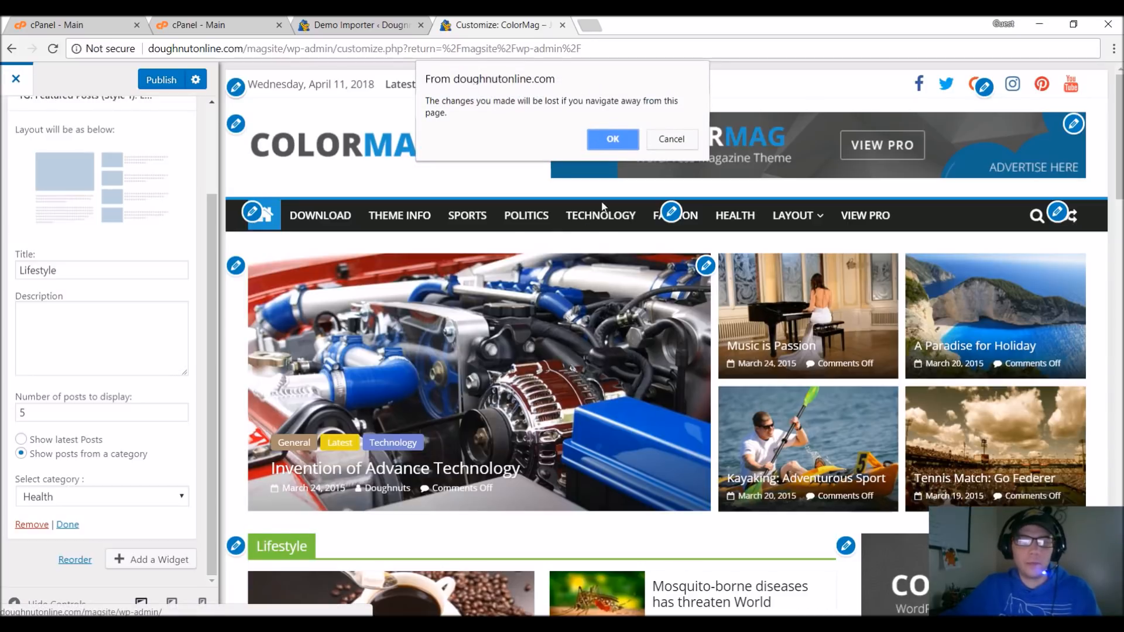
left_click(614, 149)
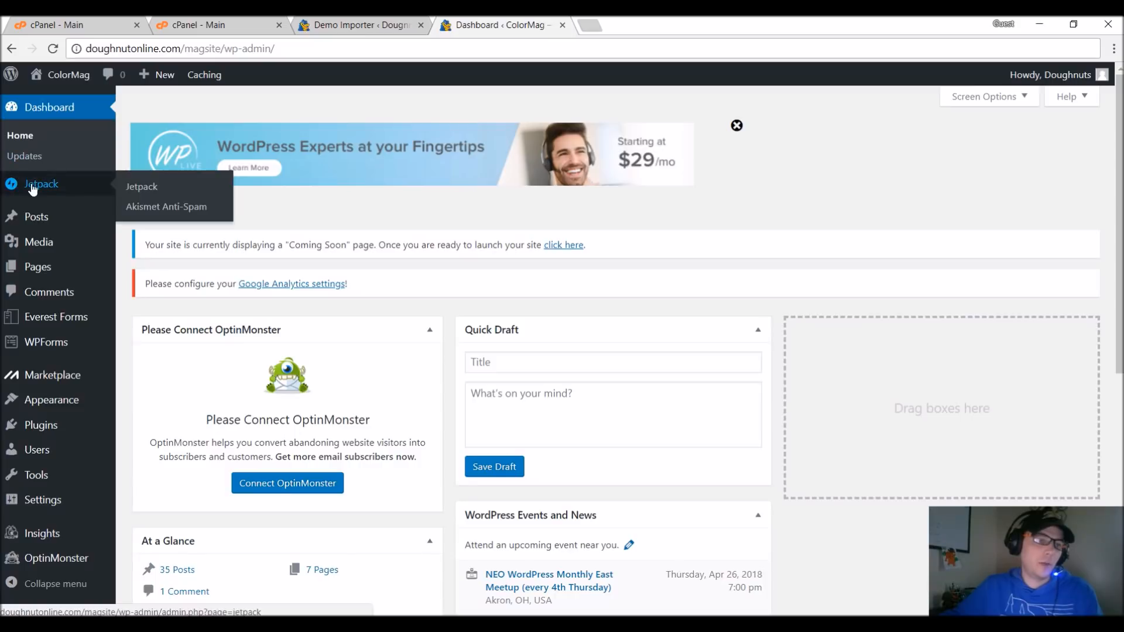
Open the post categories and examine the list of imported demo categories.
mouse_move(42, 222)
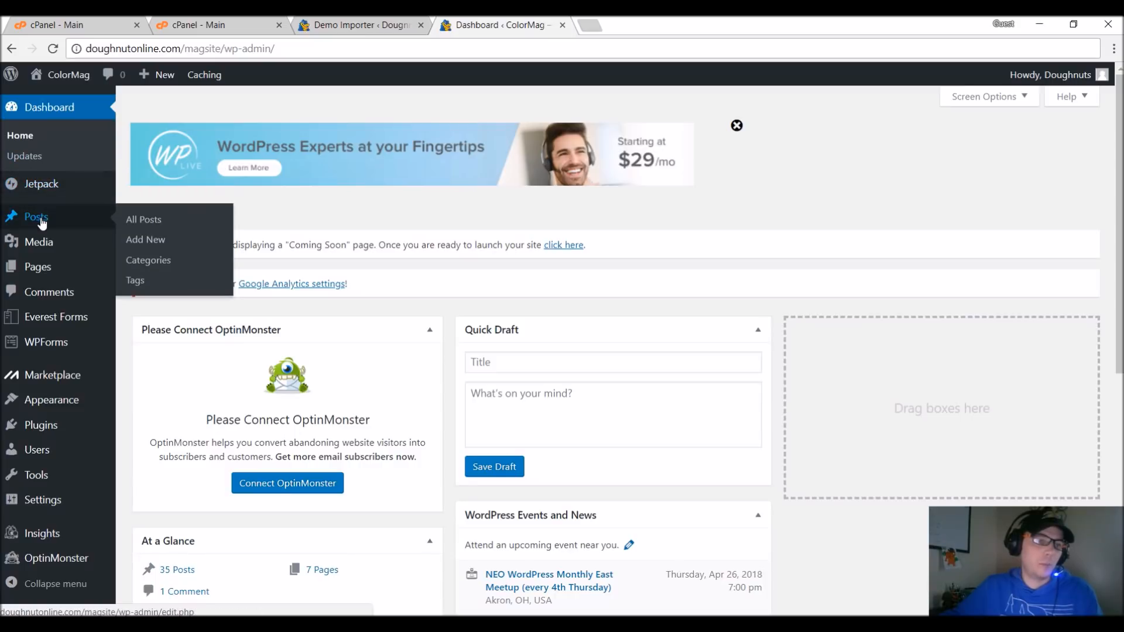
left_click(157, 264)
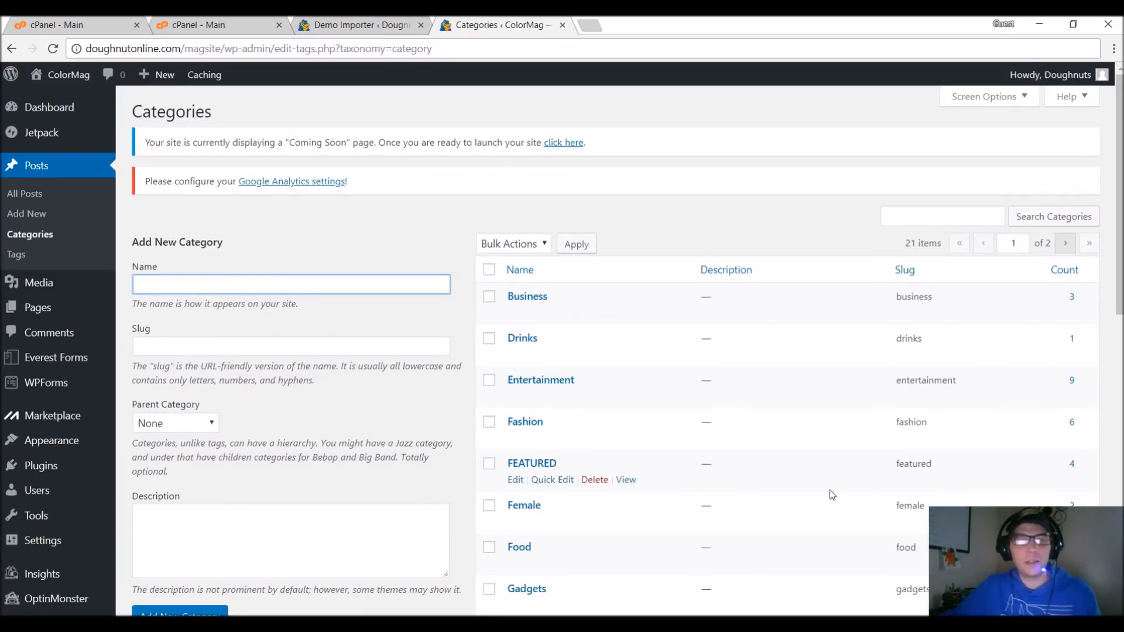
scroll(833, 494, "down", 3)
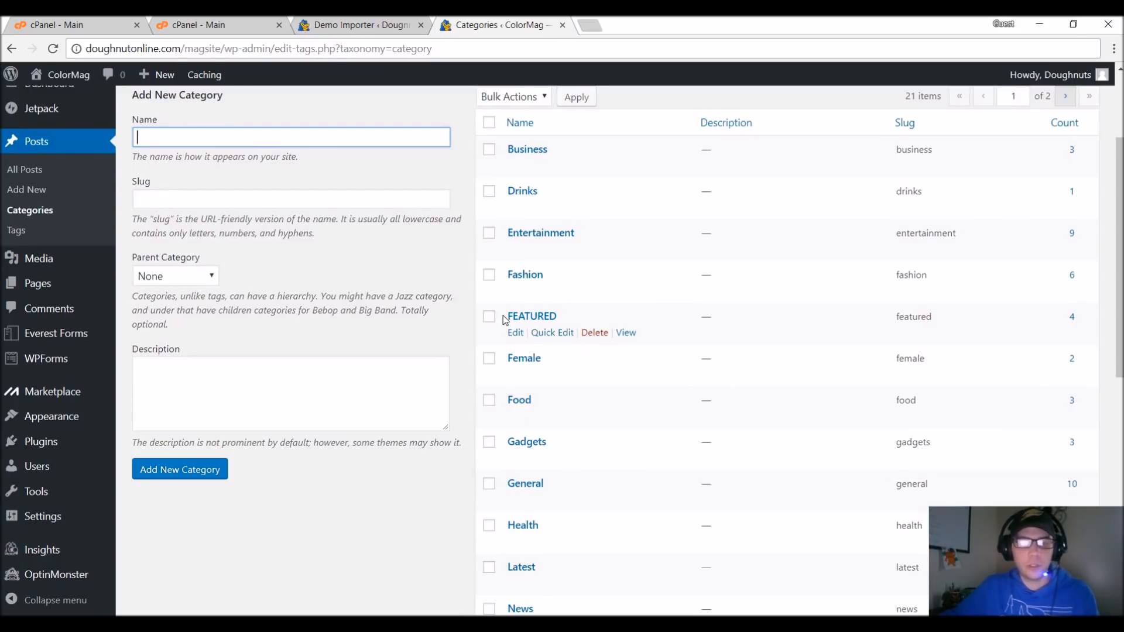
scroll(514, 398, "down", 2)
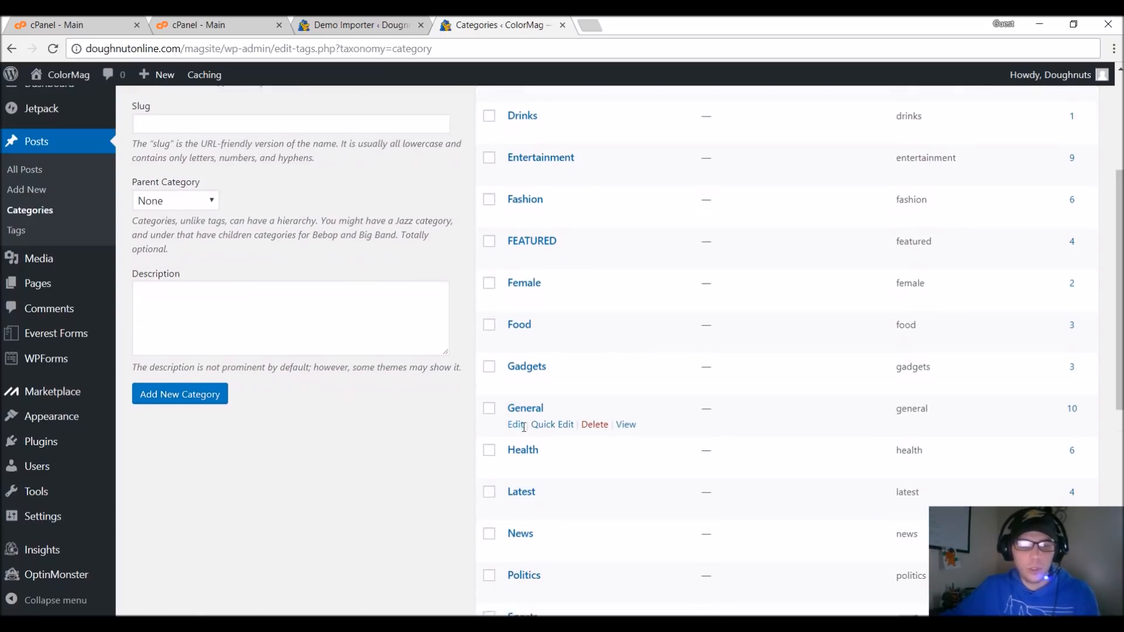
scroll(510, 423, "down", 1)
scroll(514, 425, "down", 3)
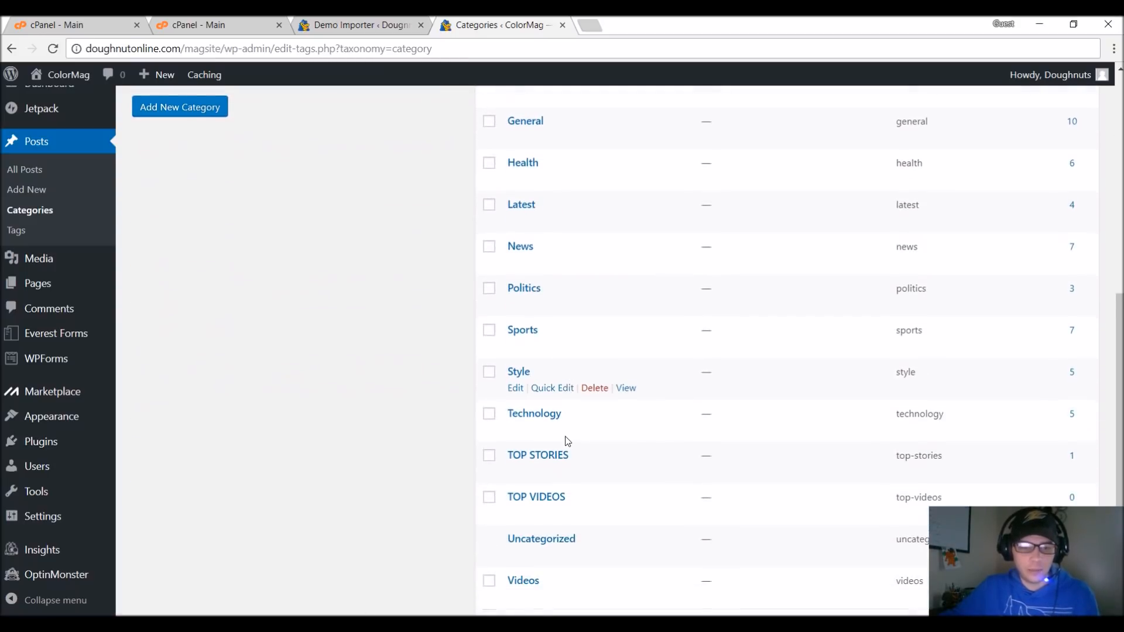
scroll(585, 509, "down", 1)
scroll(589, 513, "up", 3)
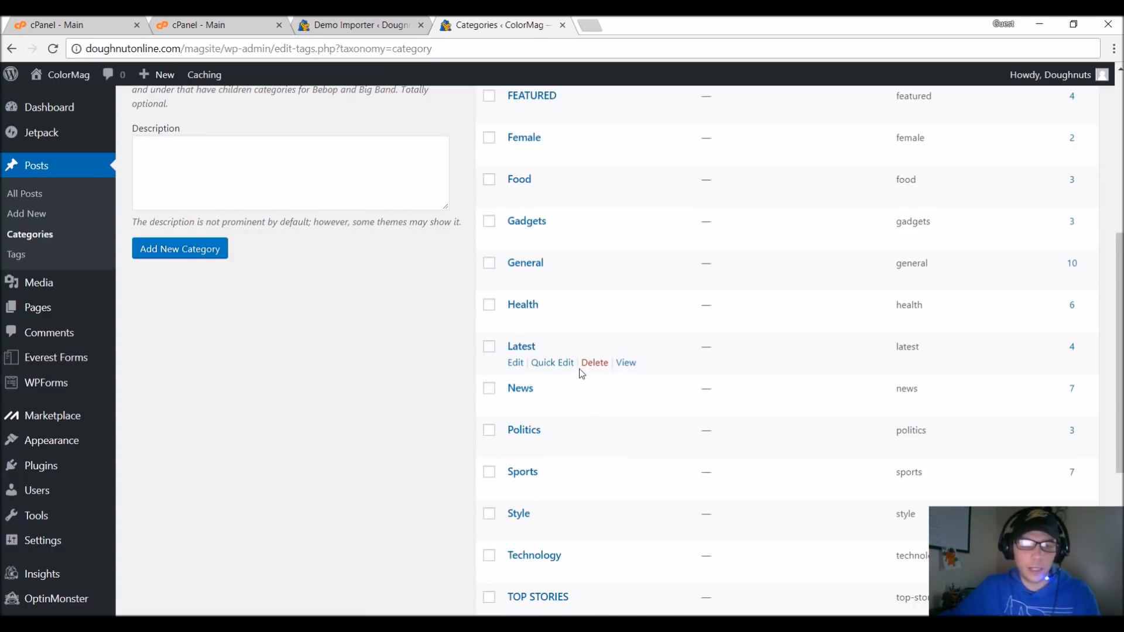
scroll(582, 373, "up", 4)
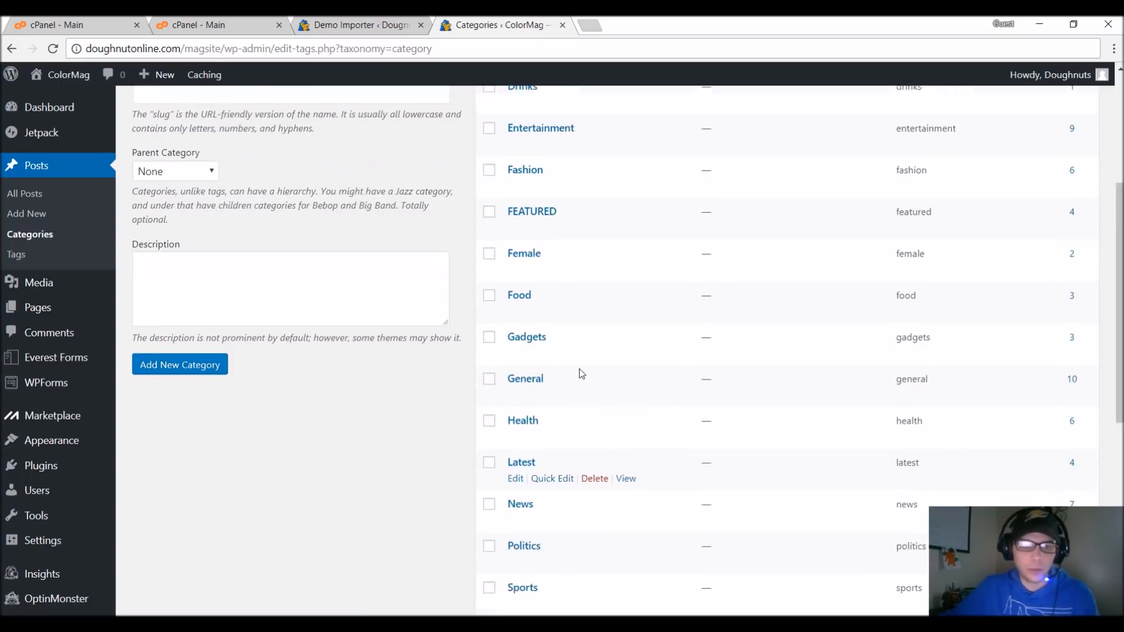
Bulk-delete the post categories Business, Drinks, Entertainment, Fashion, Female, Food, Gadgets, Health, Politics, Sports and Style.
mouse_move(499, 321)
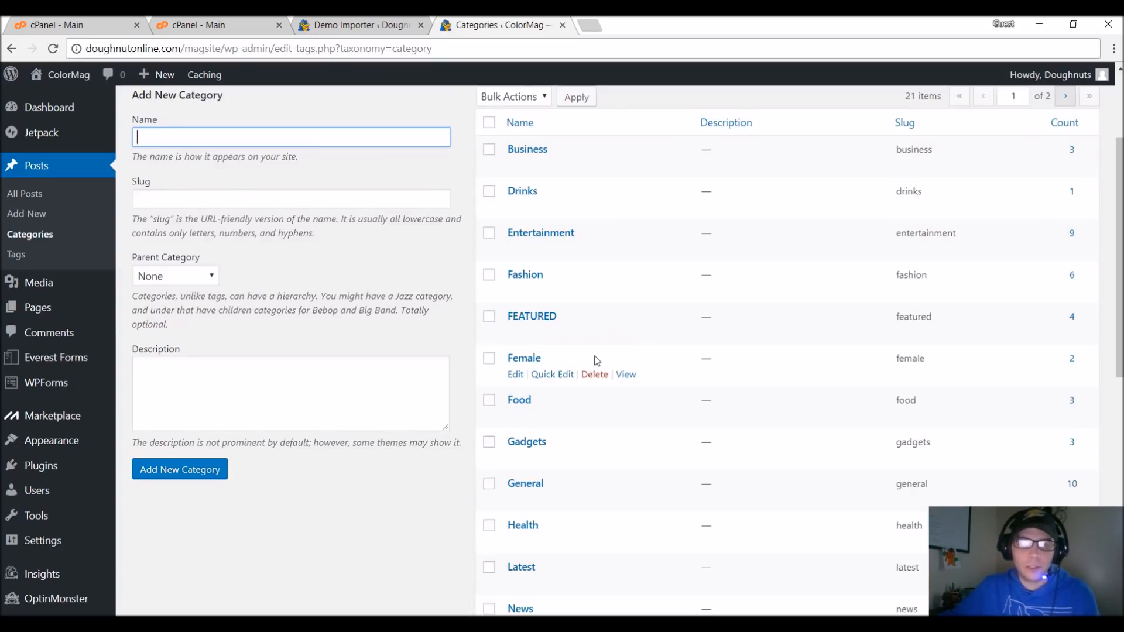
left_click(490, 150)
scroll(514, 178, "down", 1)
scroll(500, 145, "up", 1)
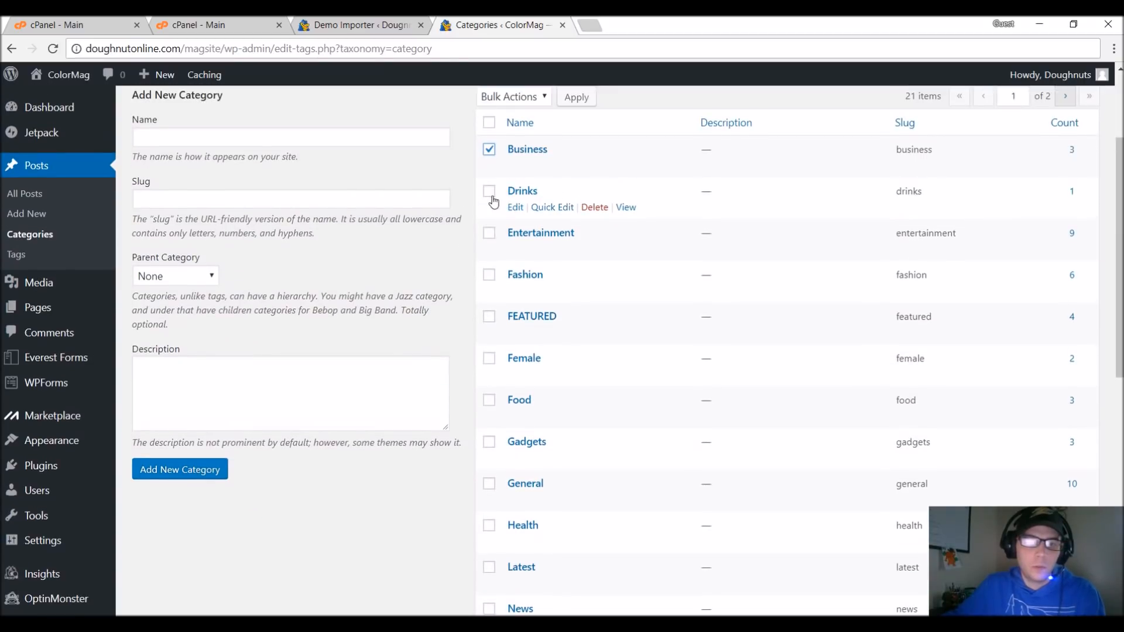
left_click(489, 192)
left_click(491, 234)
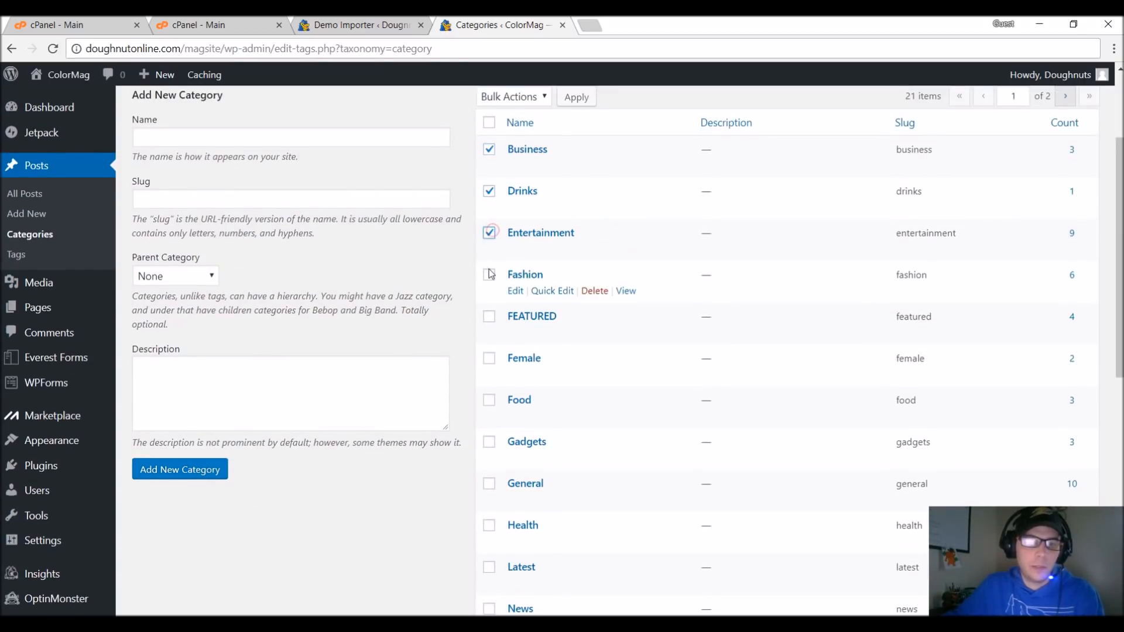
scroll(503, 342, "down", 2)
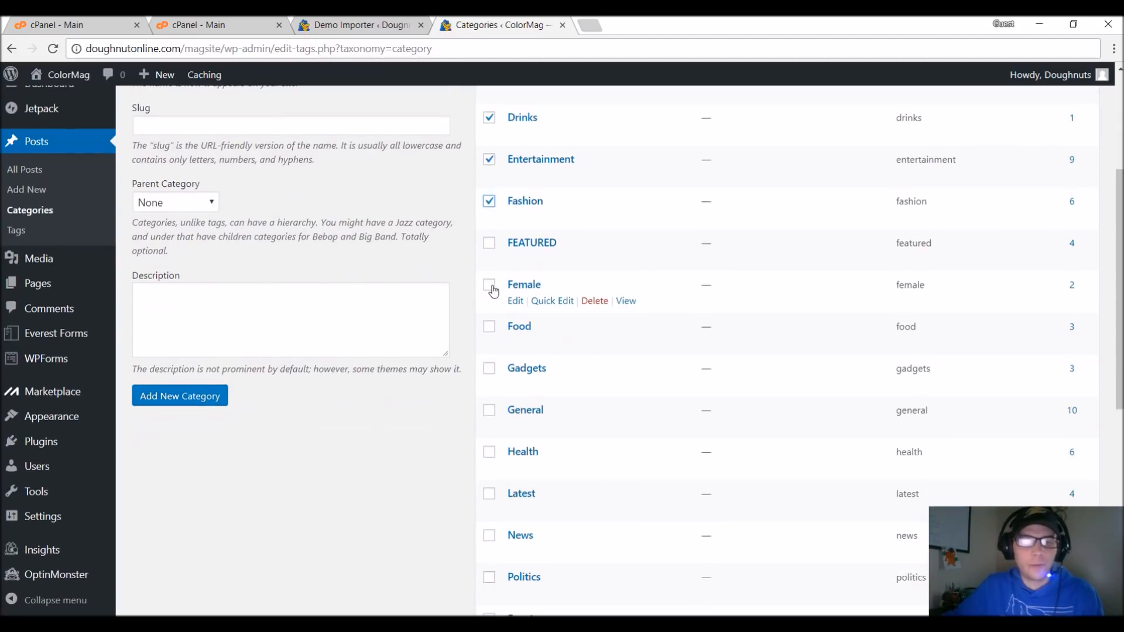
left_click(489, 285)
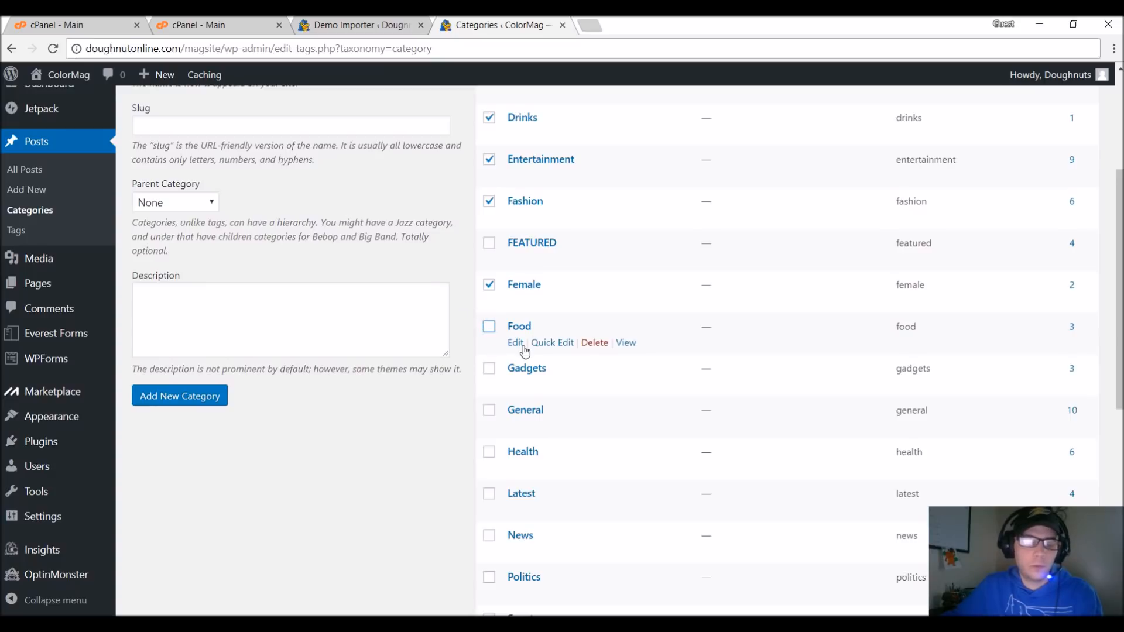
scroll(515, 317, "down", 2)
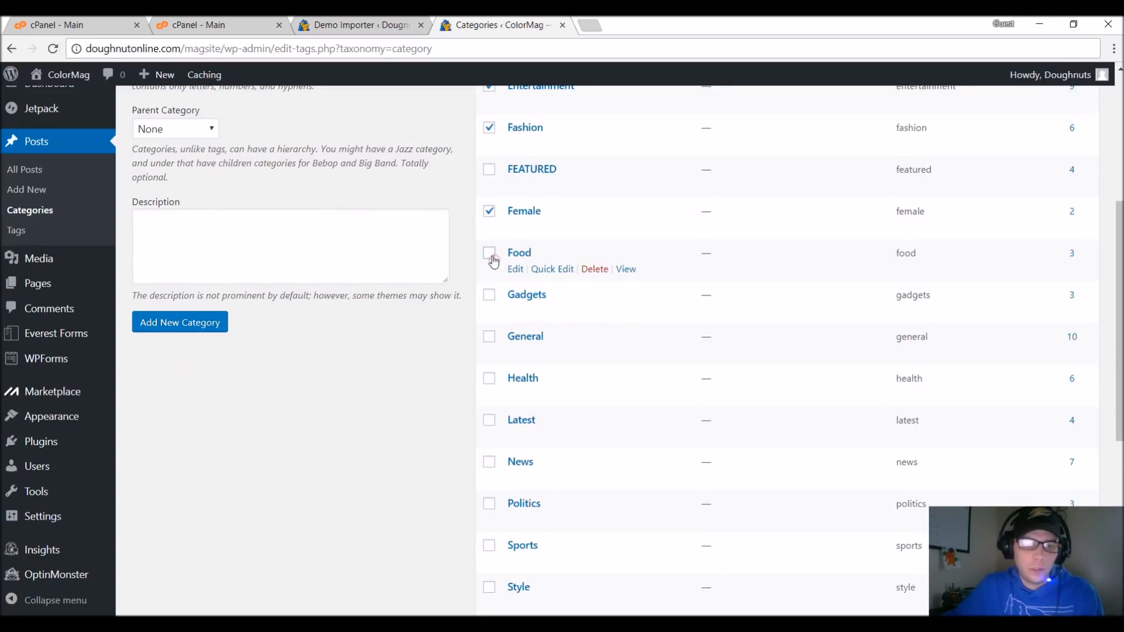
left_click(489, 295)
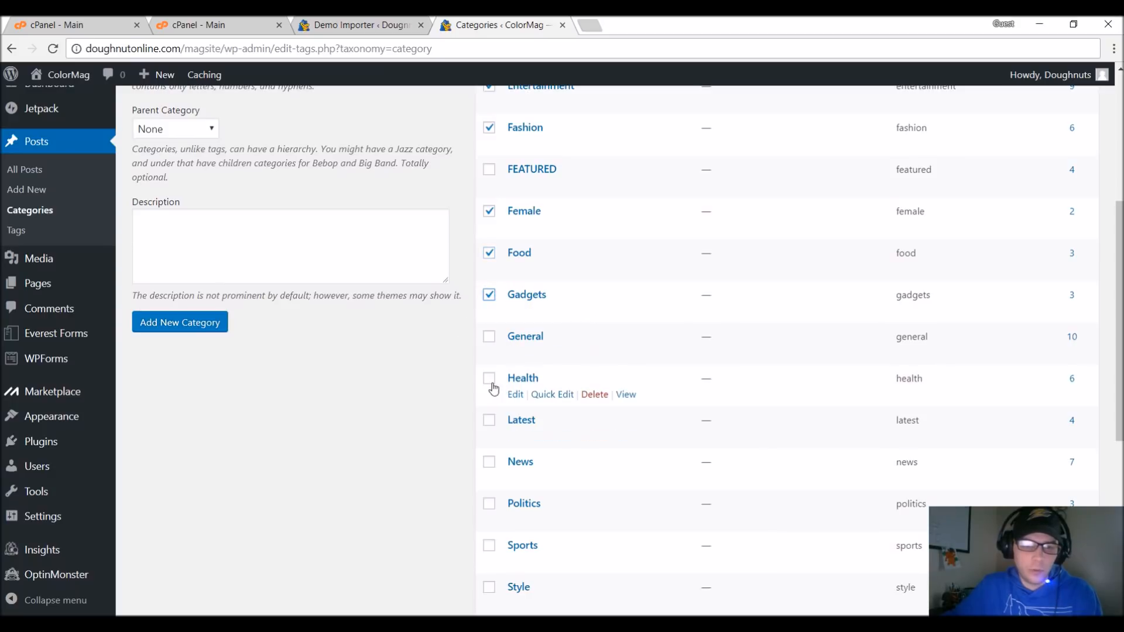
scroll(498, 366, "down", 1)
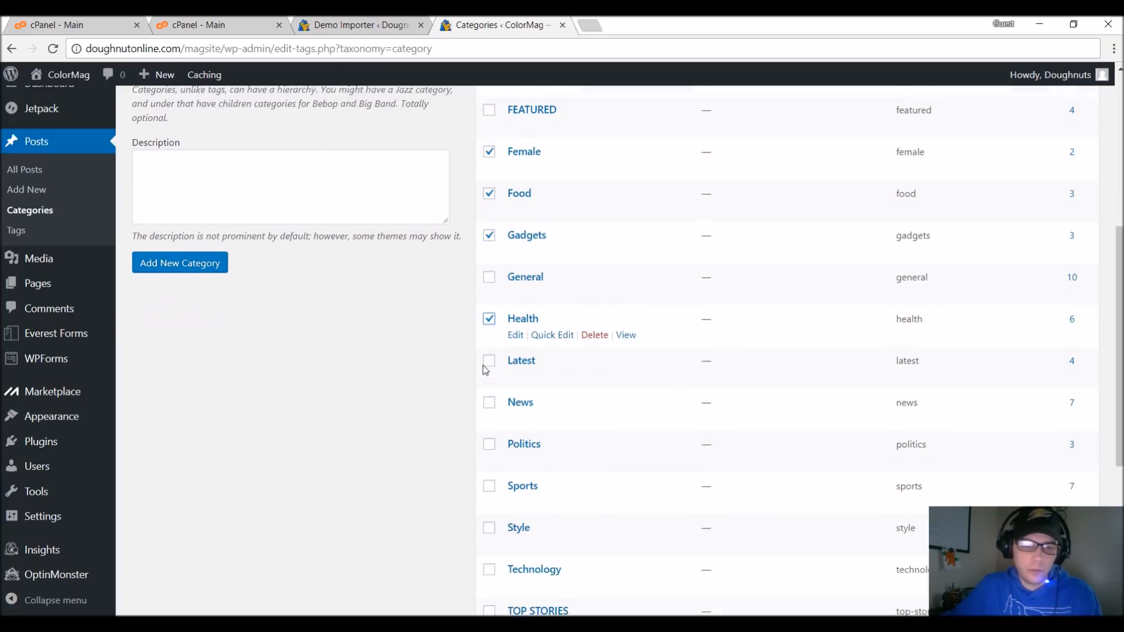
left_click(489, 221)
scroll(556, 337, "down", 1)
scroll(553, 341, "down", 1)
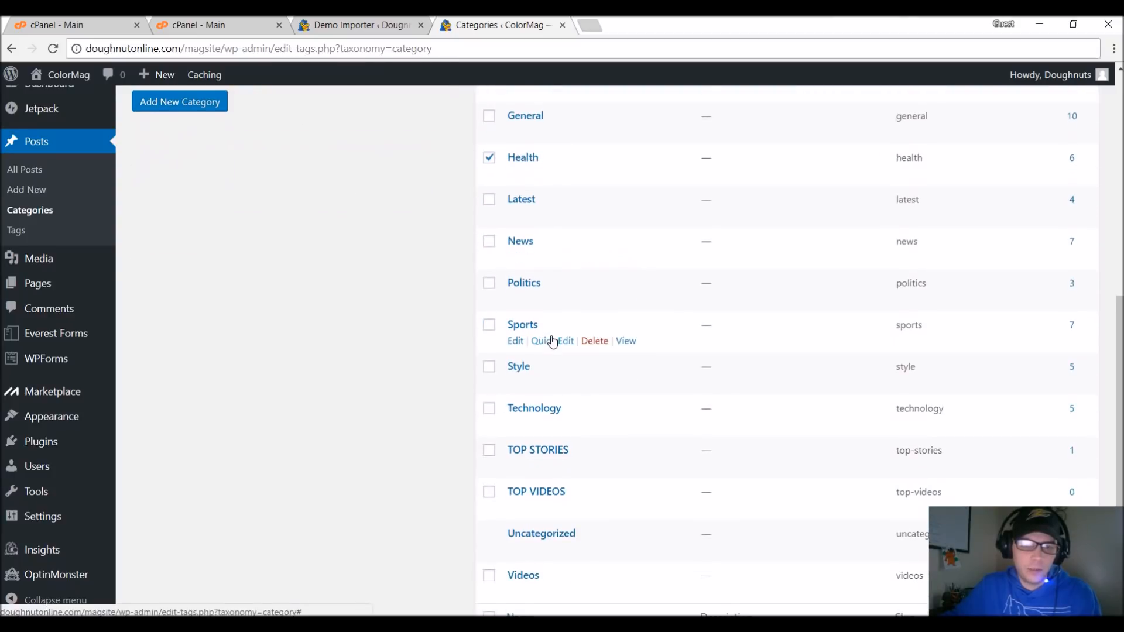
scroll(548, 337, "up", 2)
left_click(489, 223)
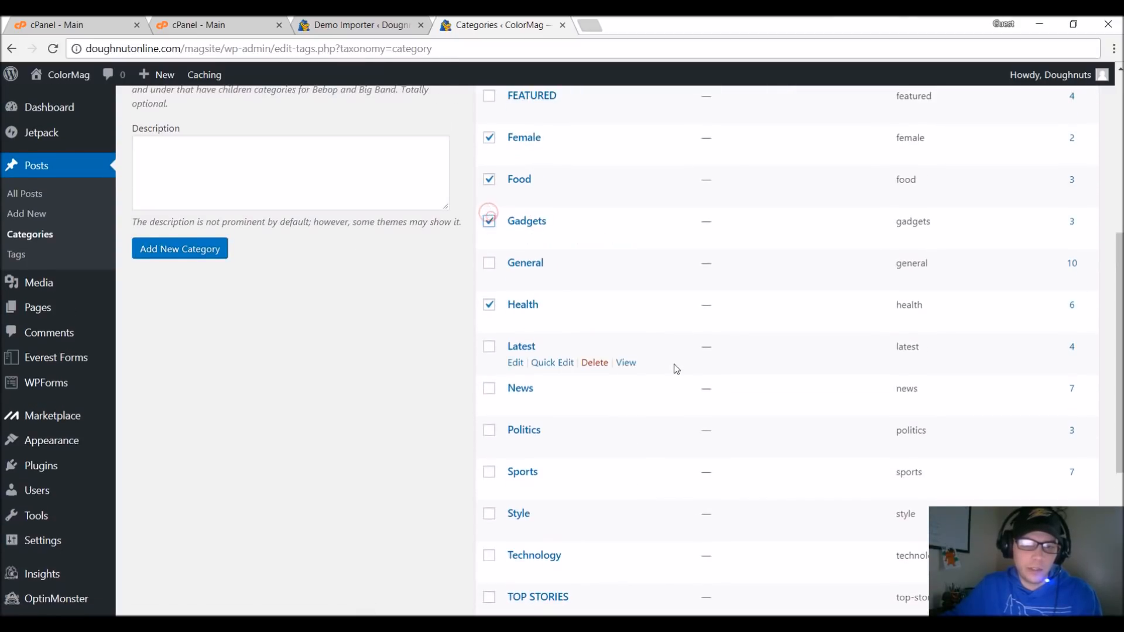
scroll(667, 375, "down", 1)
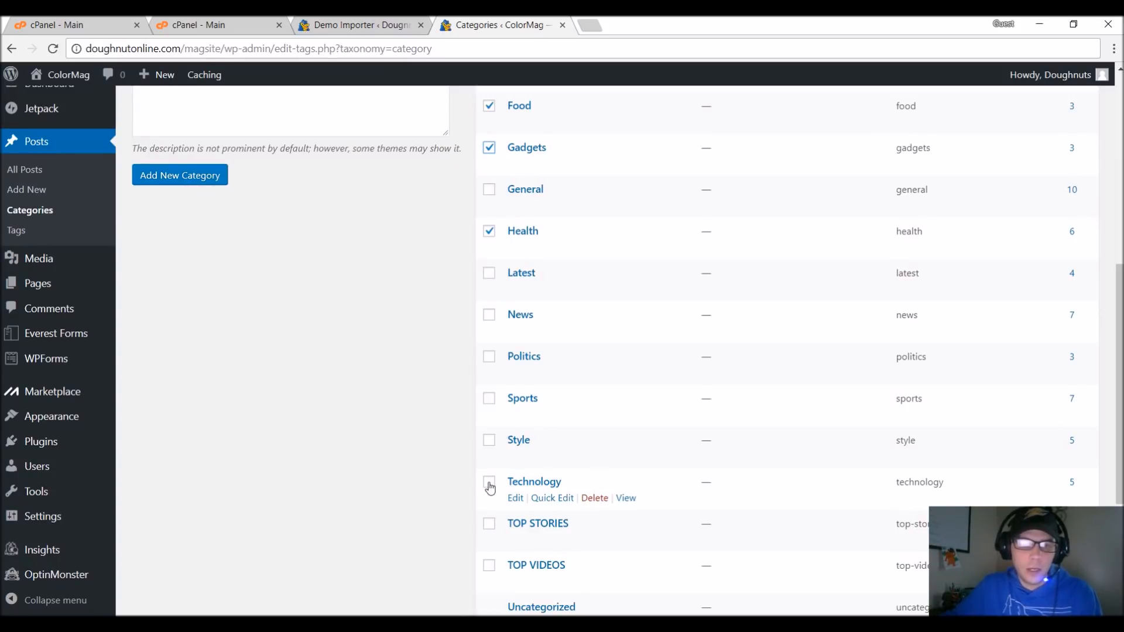
left_click(490, 399)
left_click(490, 357)
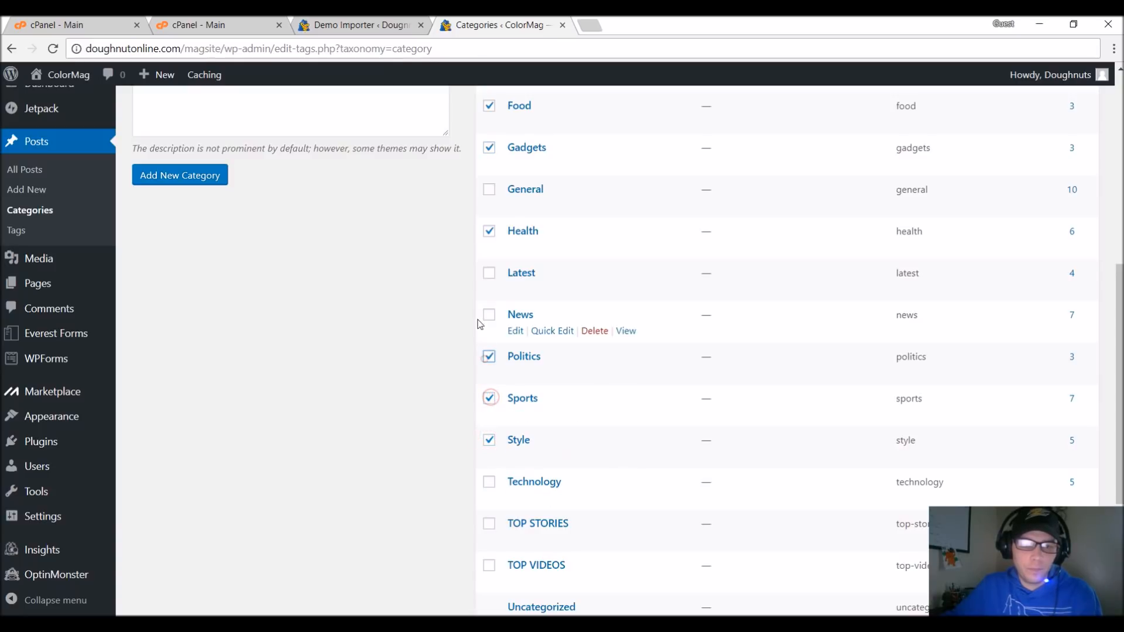
left_click(477, 308, "shift")
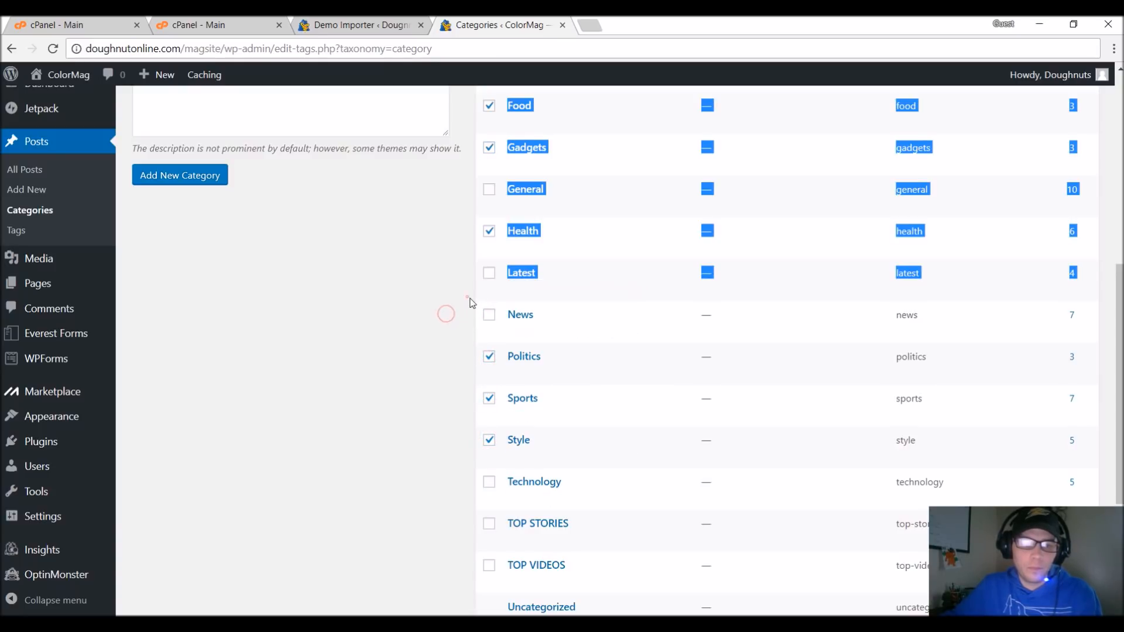
left_click(601, 305)
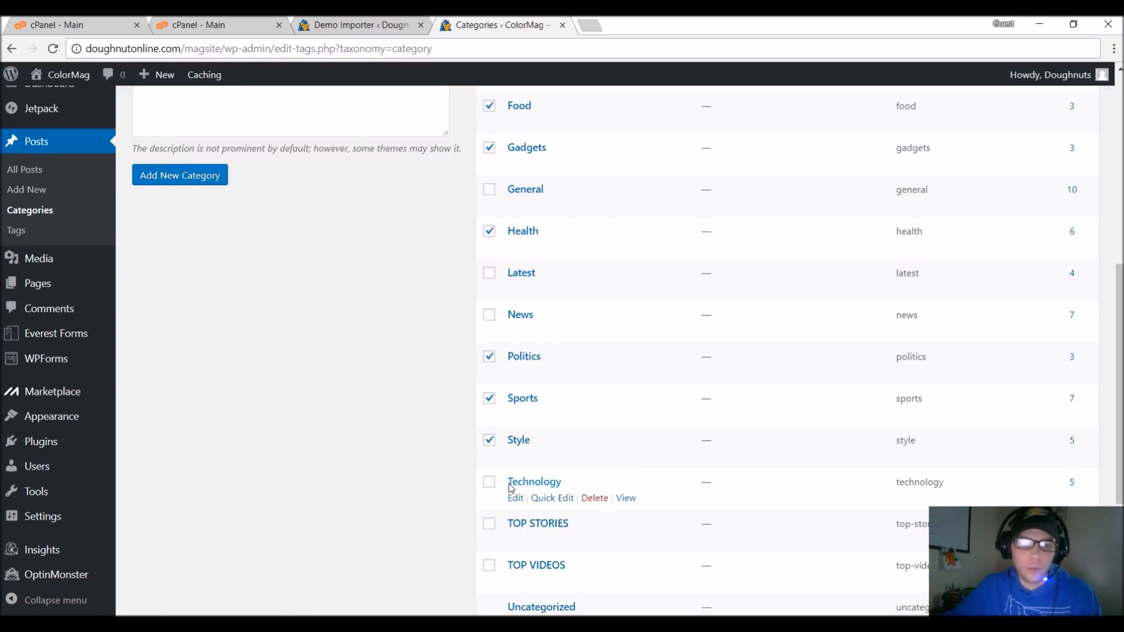
scroll(510, 484, "up", 5)
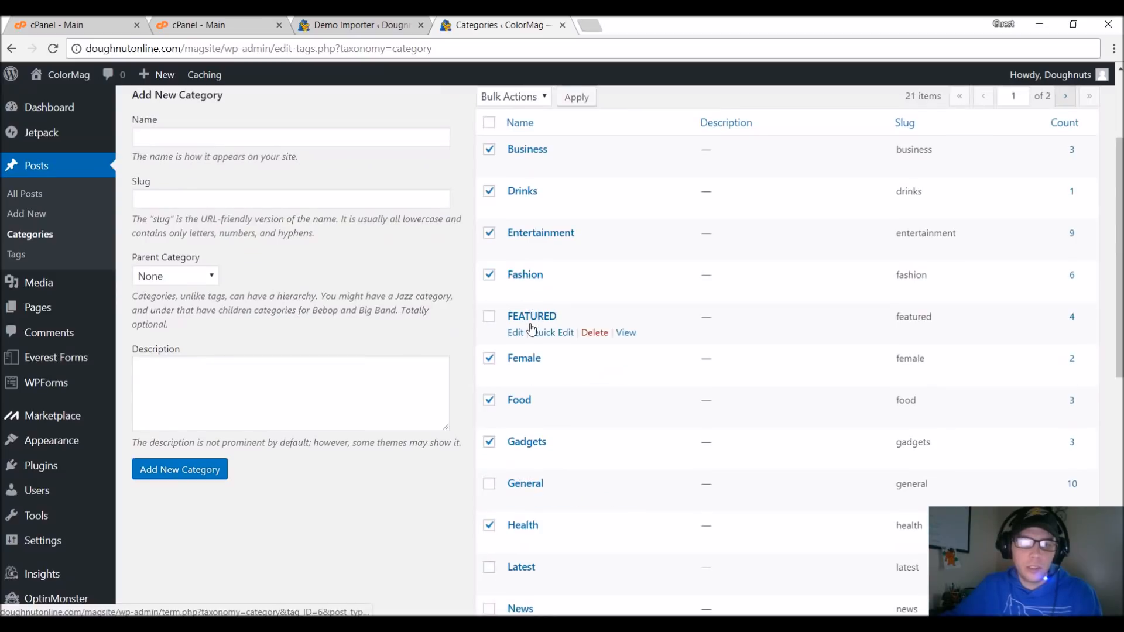
scroll(534, 357, "down", 8)
scroll(537, 359, "down", 1)
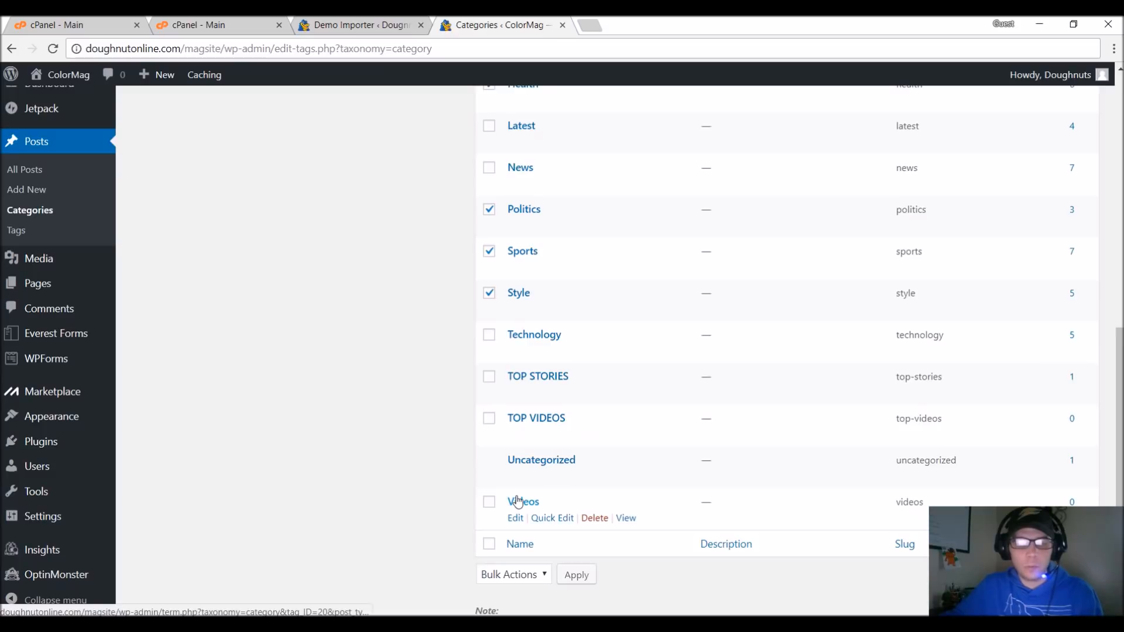
left_click(542, 577)
left_click(540, 577)
scroll(539, 577, "down", 1)
left_click(509, 502)
left_click(503, 532)
left_click(583, 501)
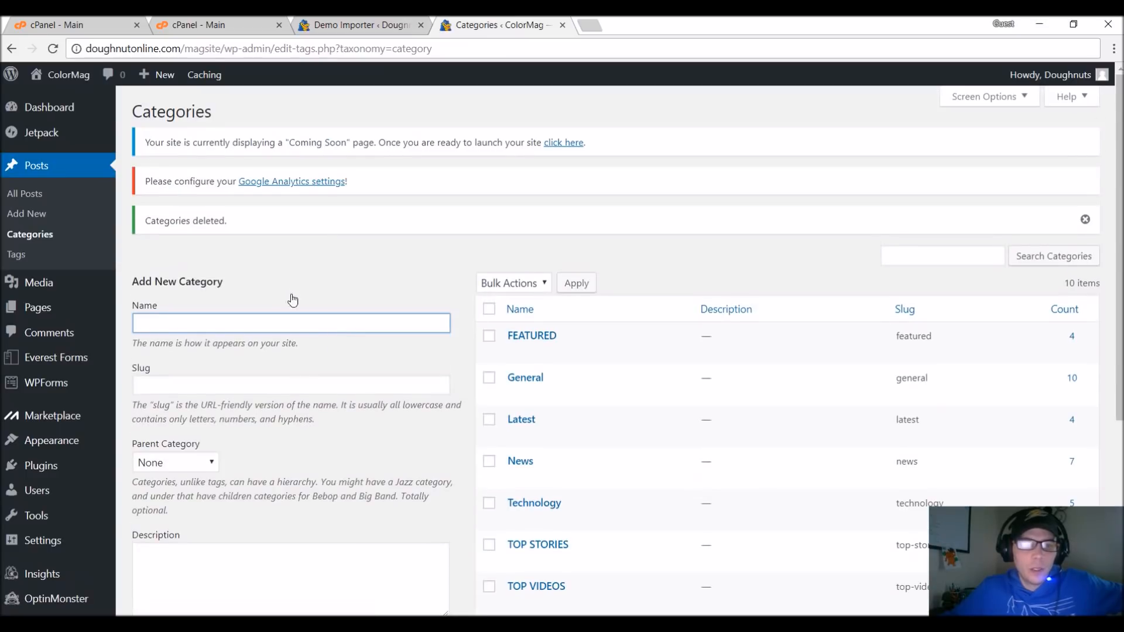
Add a post category named Travel with the slug travel and the description Travel, without a parent category.
left_click(294, 282)
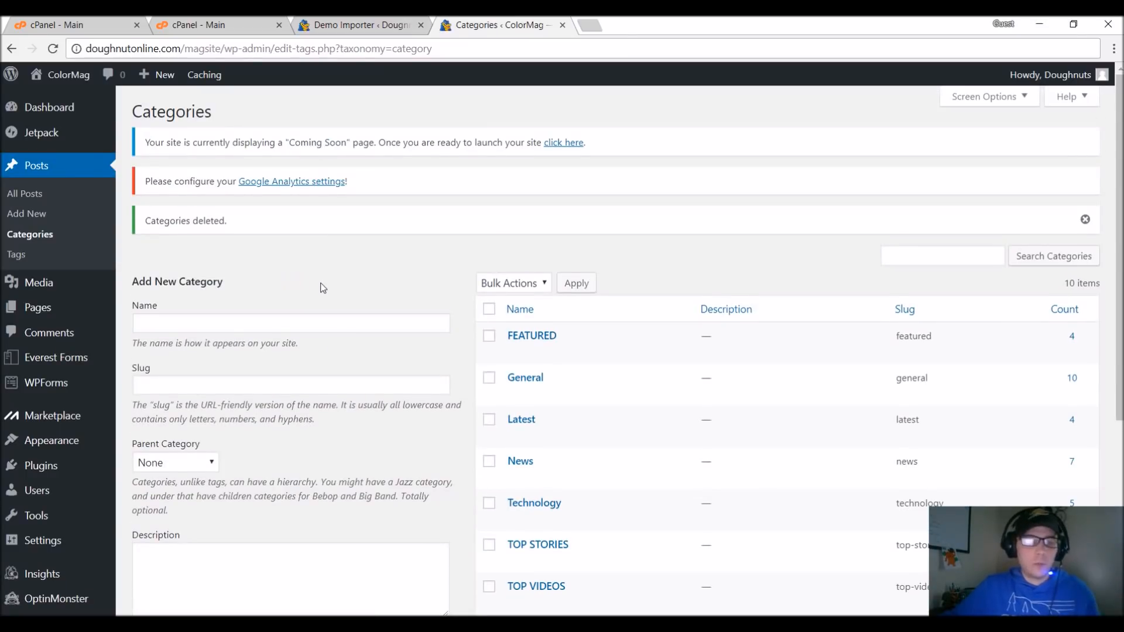
scroll(321, 288, "down", 1)
left_click(352, 240)
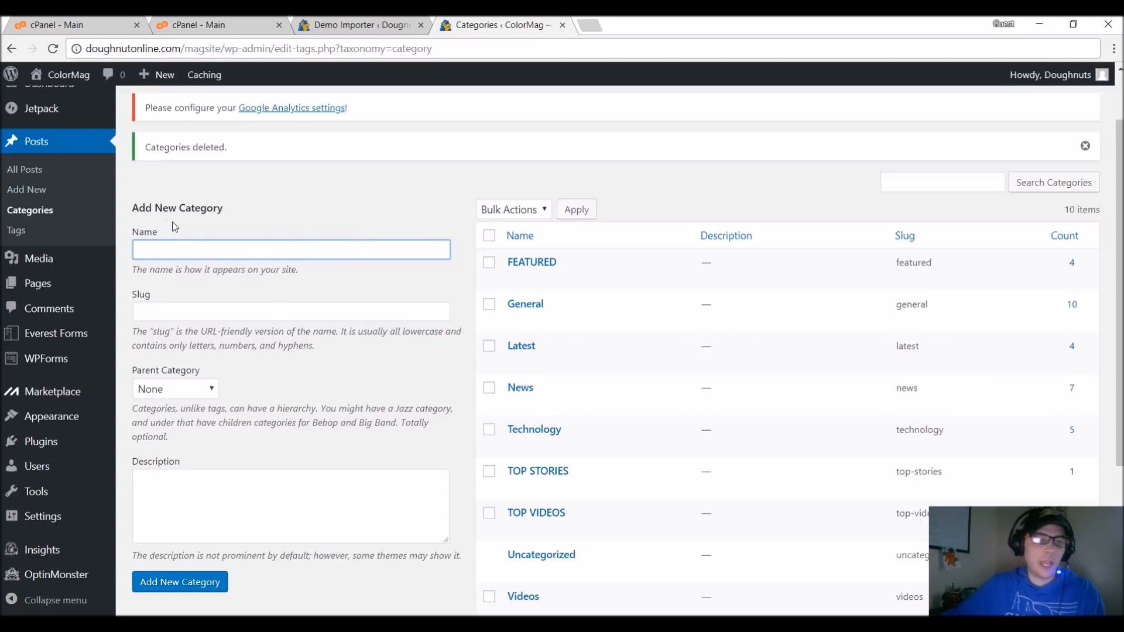
type("Travel")
left_click(241, 313)
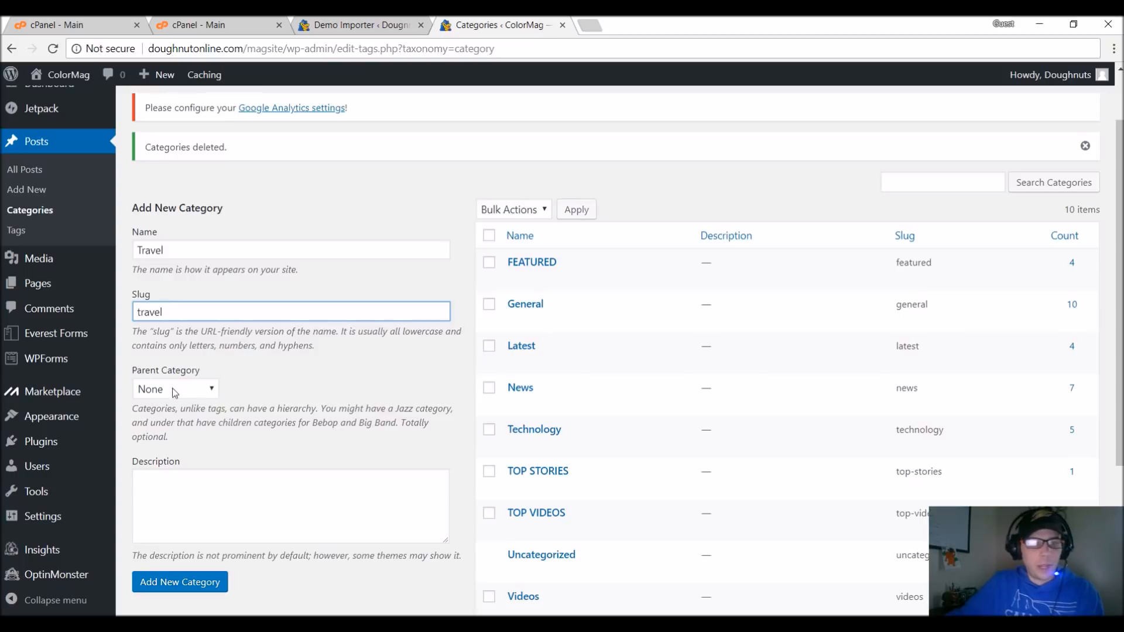
scroll(366, 406, "down", 1)
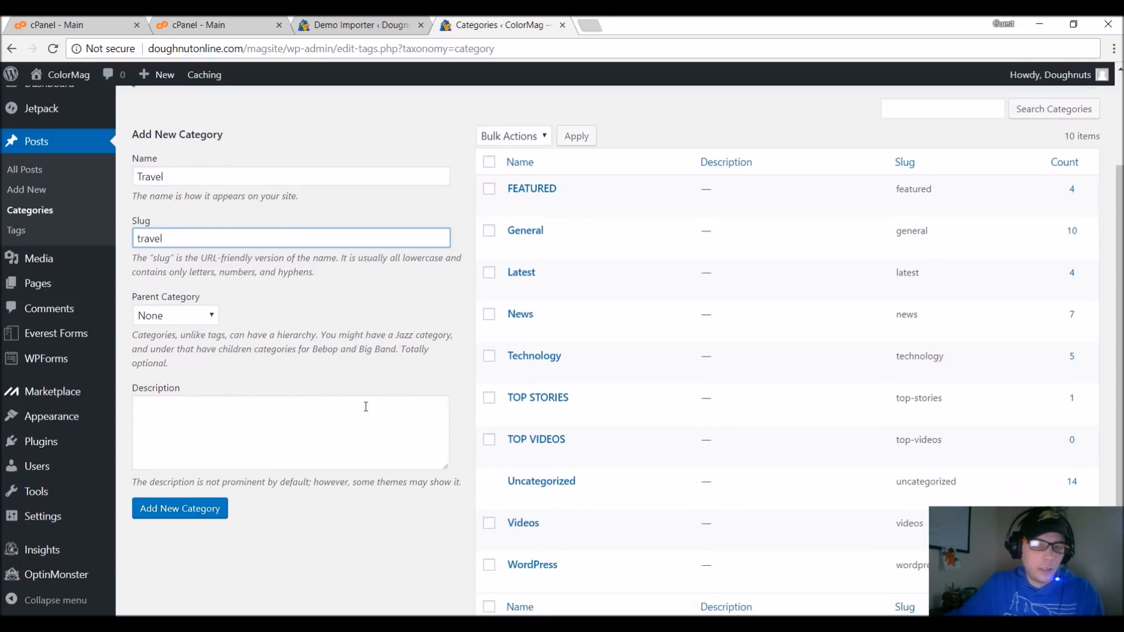
left_click(305, 413)
type("Travel")
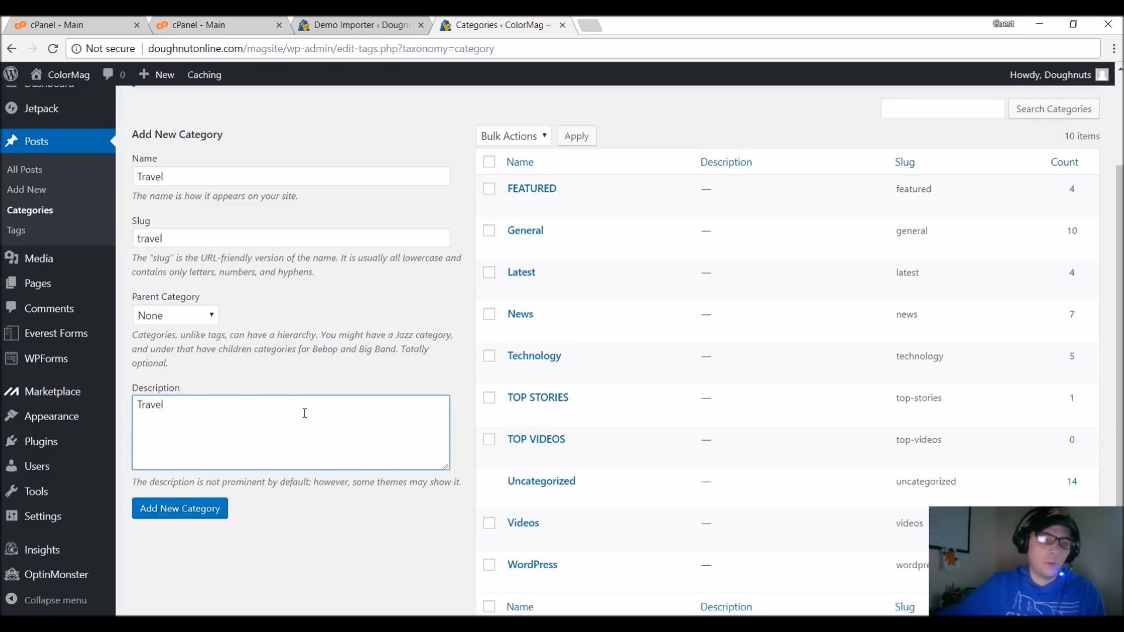
left_click(205, 516)
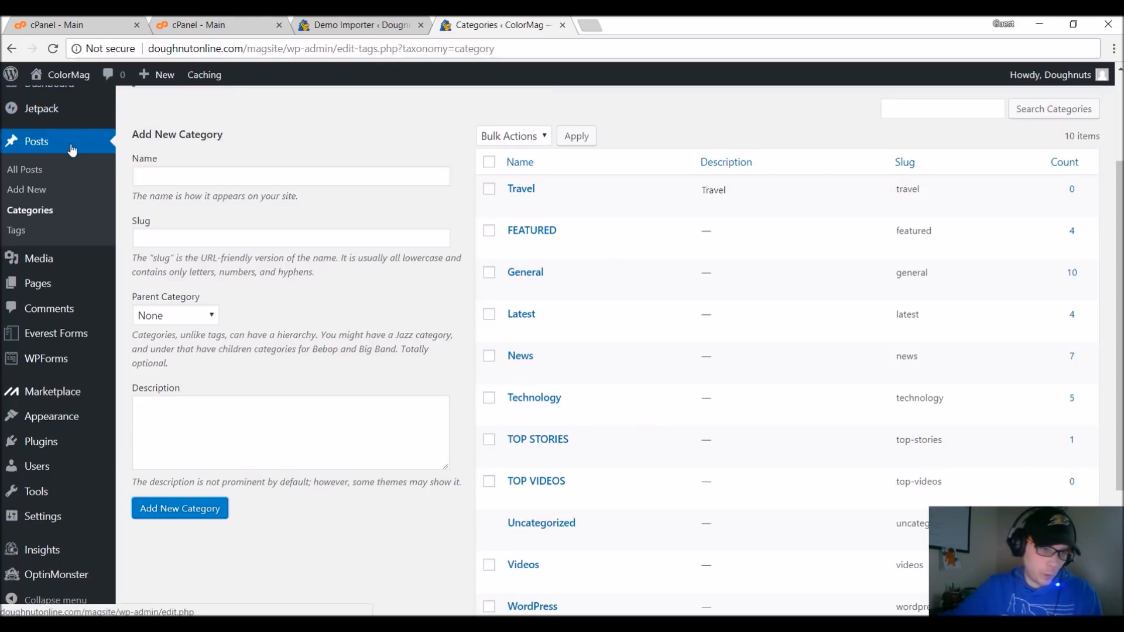
Open the list of all posts and move every post on its first page to the Trash.
scroll(53, 161, "up", 2)
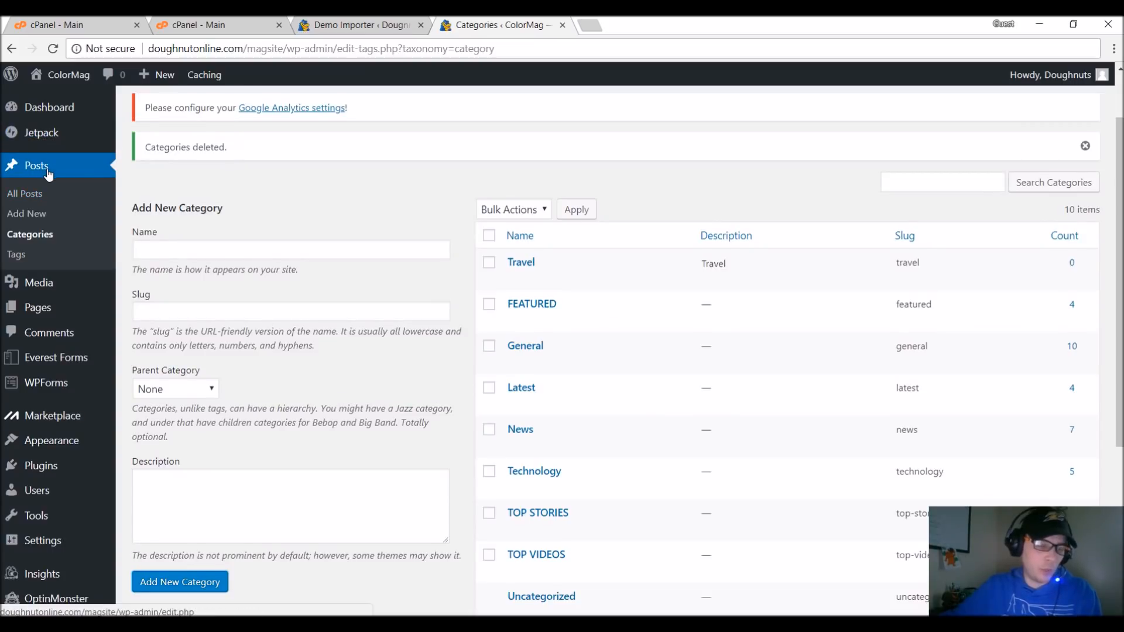
left_click(49, 173)
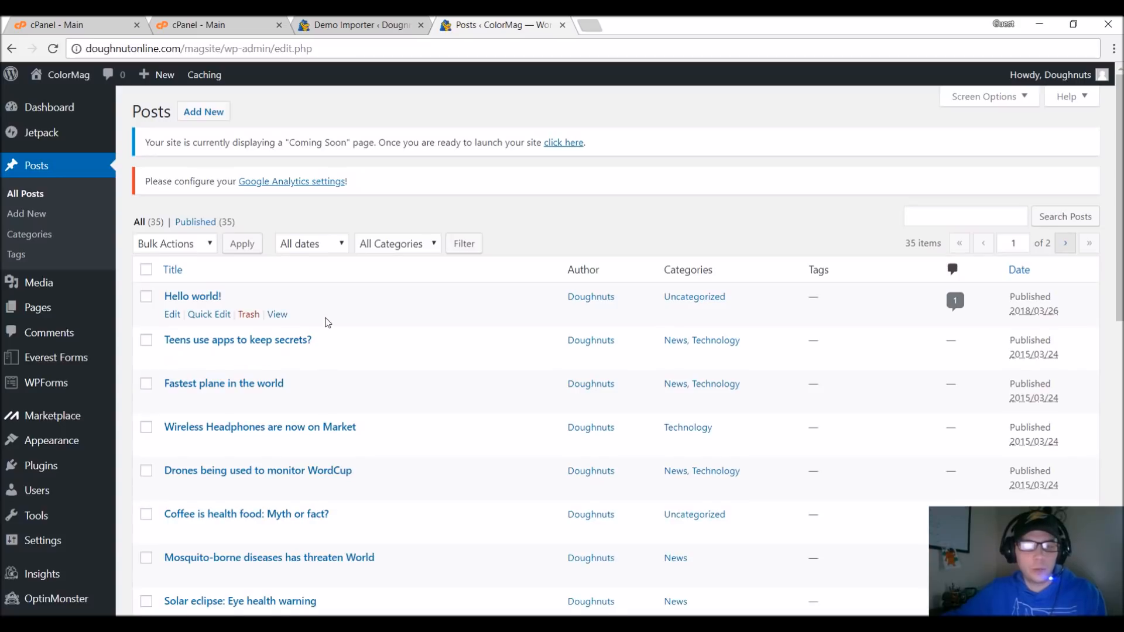
scroll(326, 322, "down", 6)
scroll(326, 321, "down", 5)
scroll(339, 328, "up", 10)
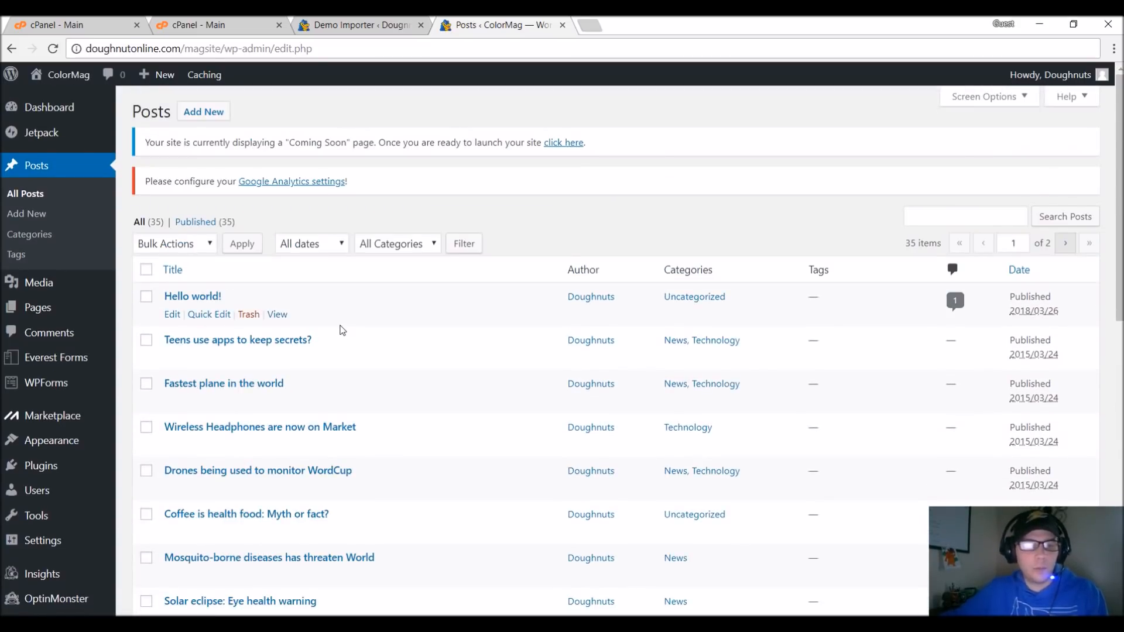
left_click(145, 270)
left_click(173, 251)
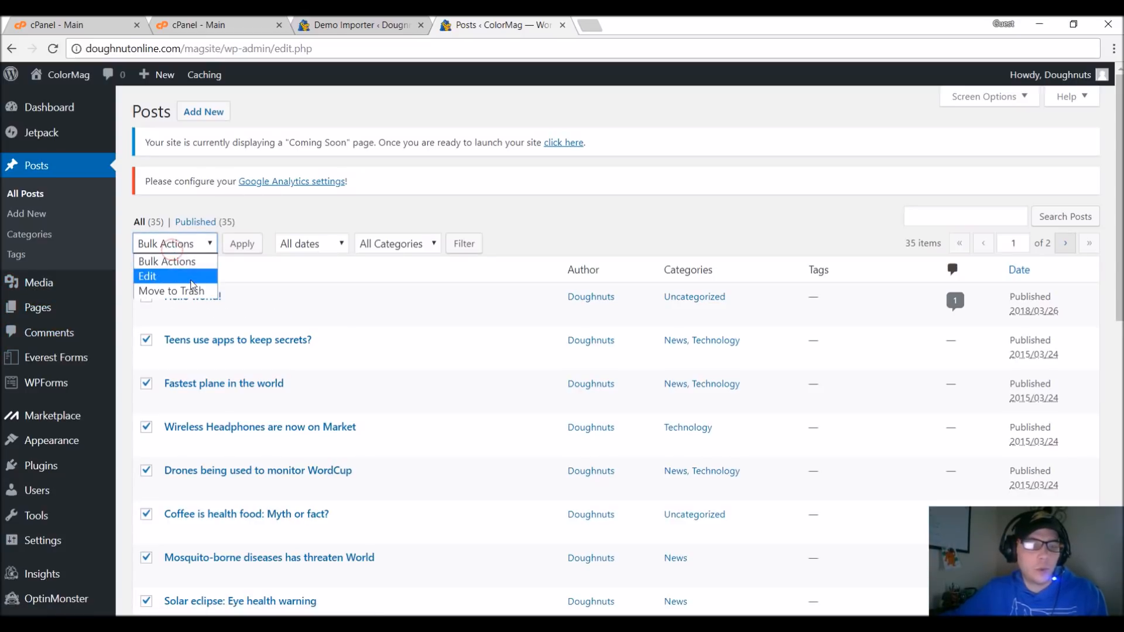
left_click(193, 291)
left_click(243, 246)
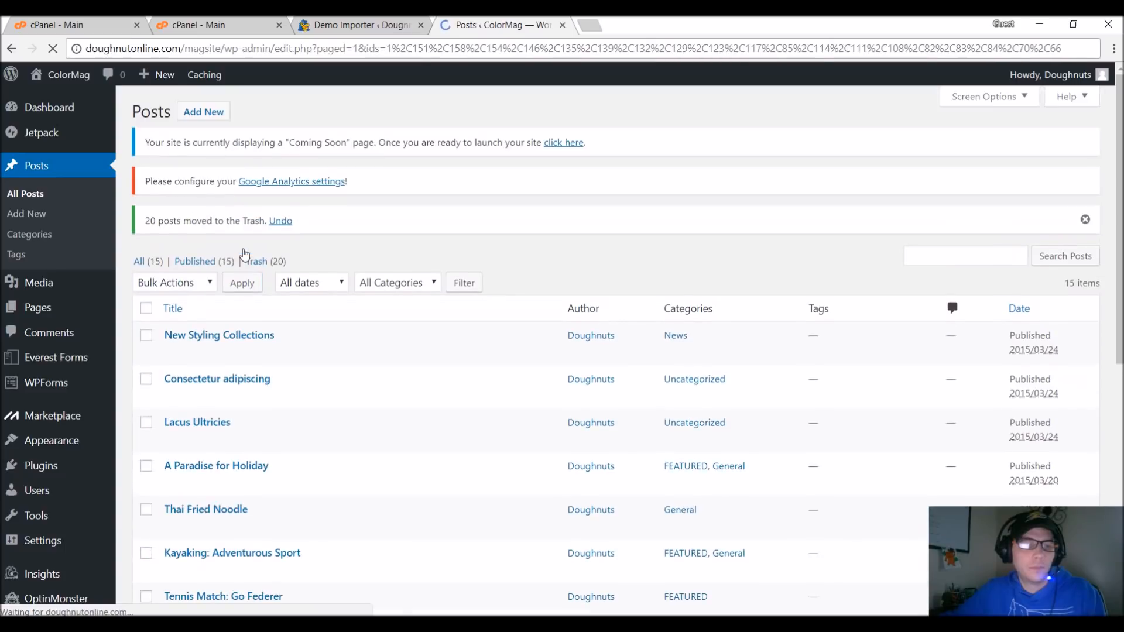
Move all the remaining demo posts to the Trash.
left_click(205, 278)
left_click(164, 288)
left_click(146, 308)
left_click(170, 284)
left_click(173, 328)
left_click(227, 288)
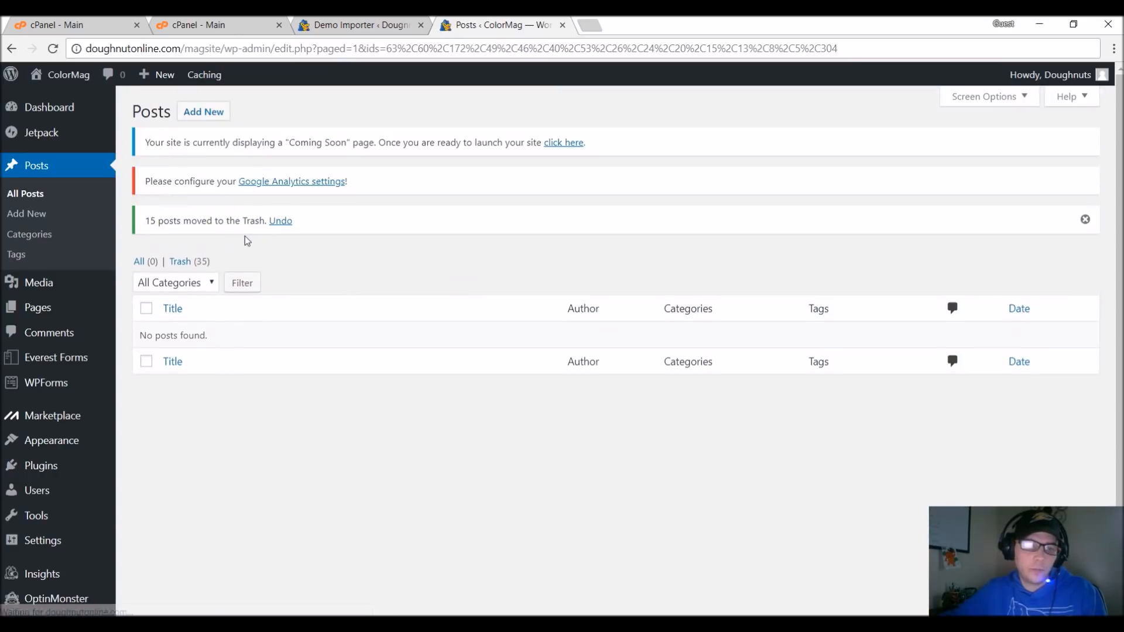
left_click(357, 277)
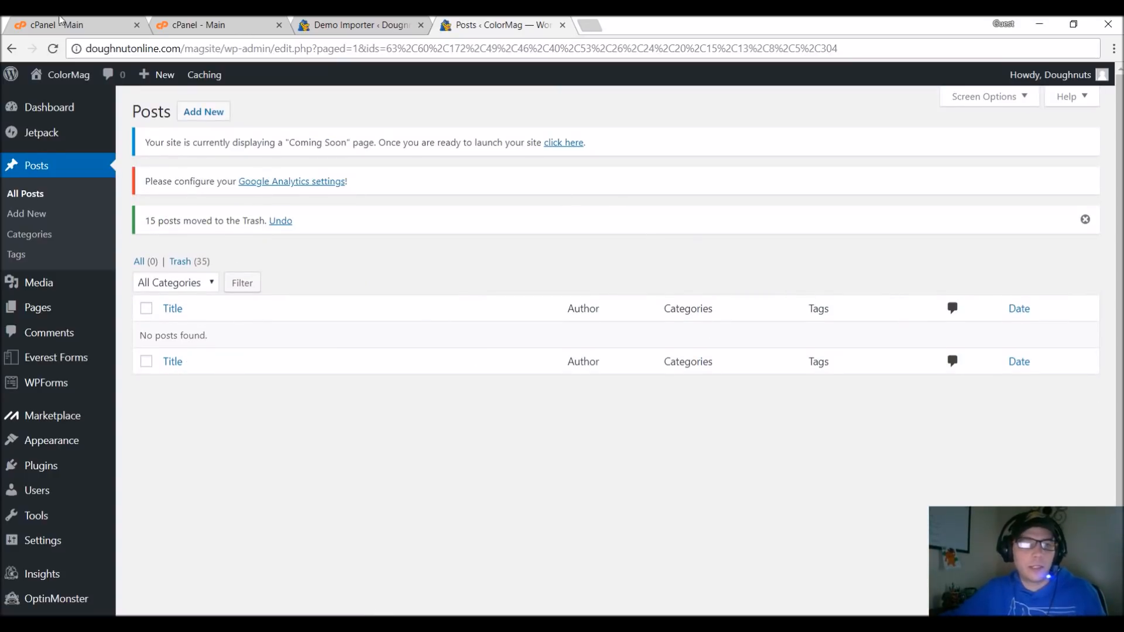
Open the site's homepage in a new browser tab and examine how its sections look without the demo posts.
mouse_move(59, 74)
right_click(64, 108)
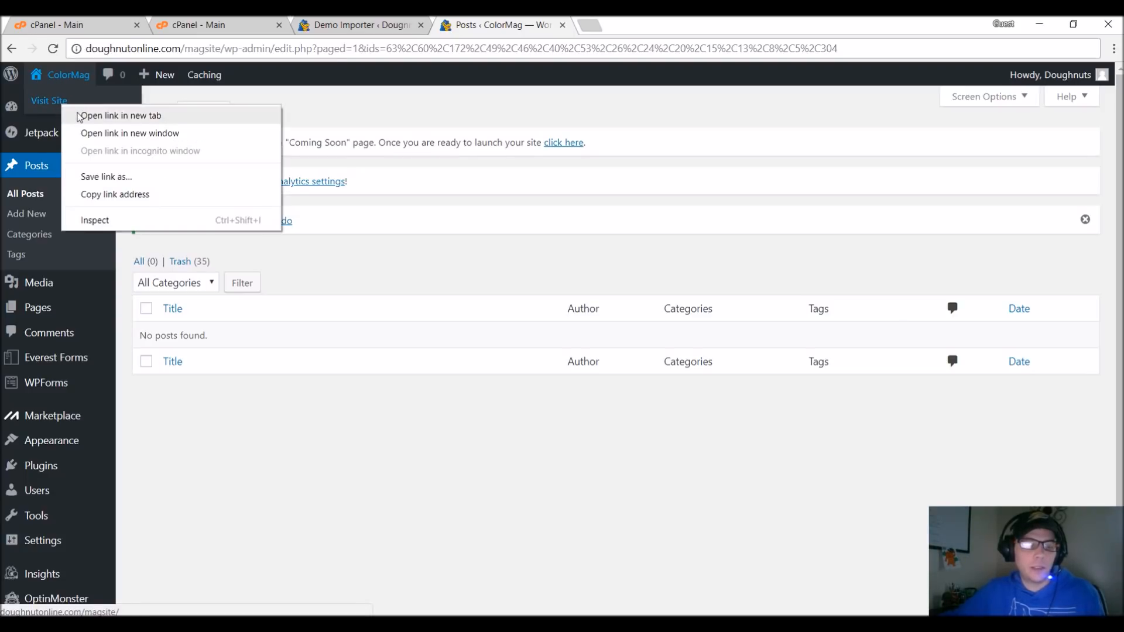
left_click(102, 116)
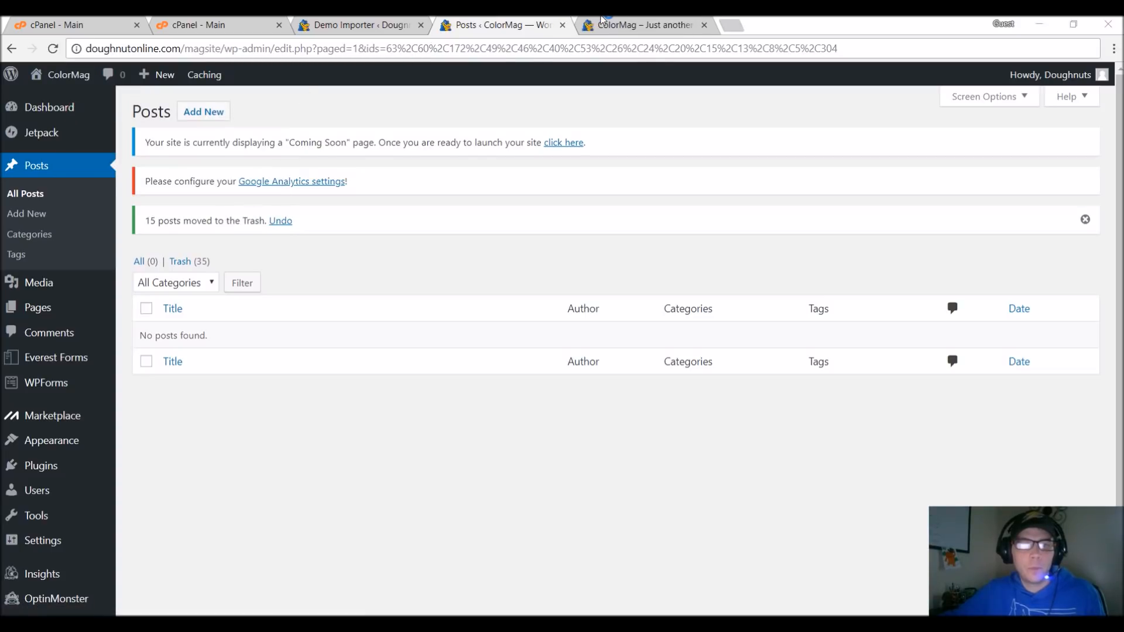
left_click(657, 28)
scroll(499, 287, "down", 4)
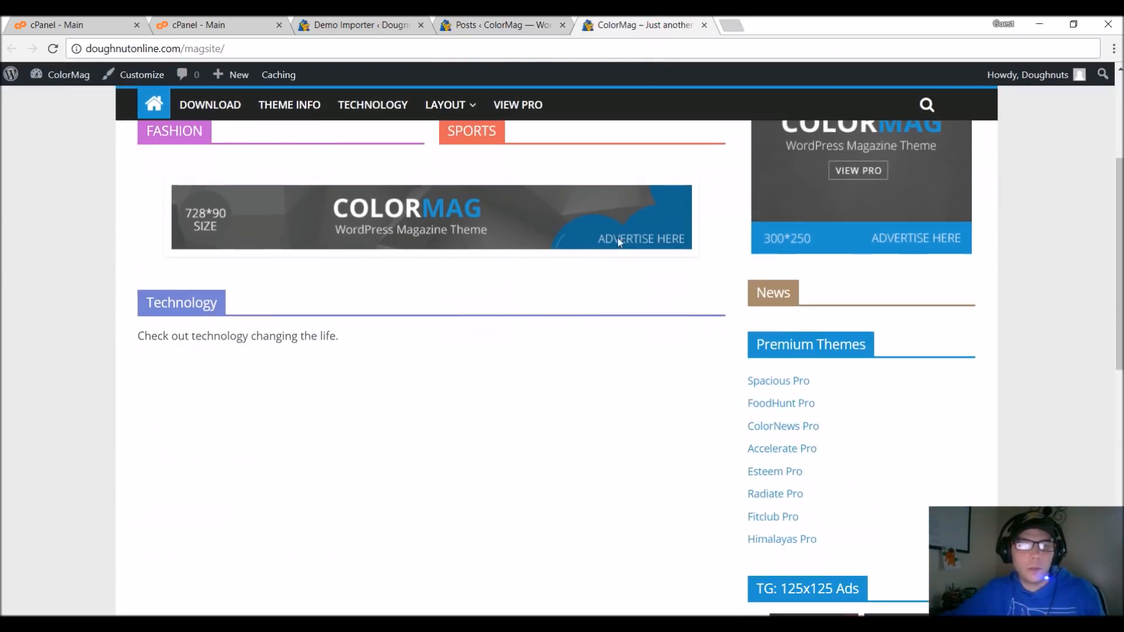
scroll(394, 272, "down", 10)
scroll(610, 298, "up", 15)
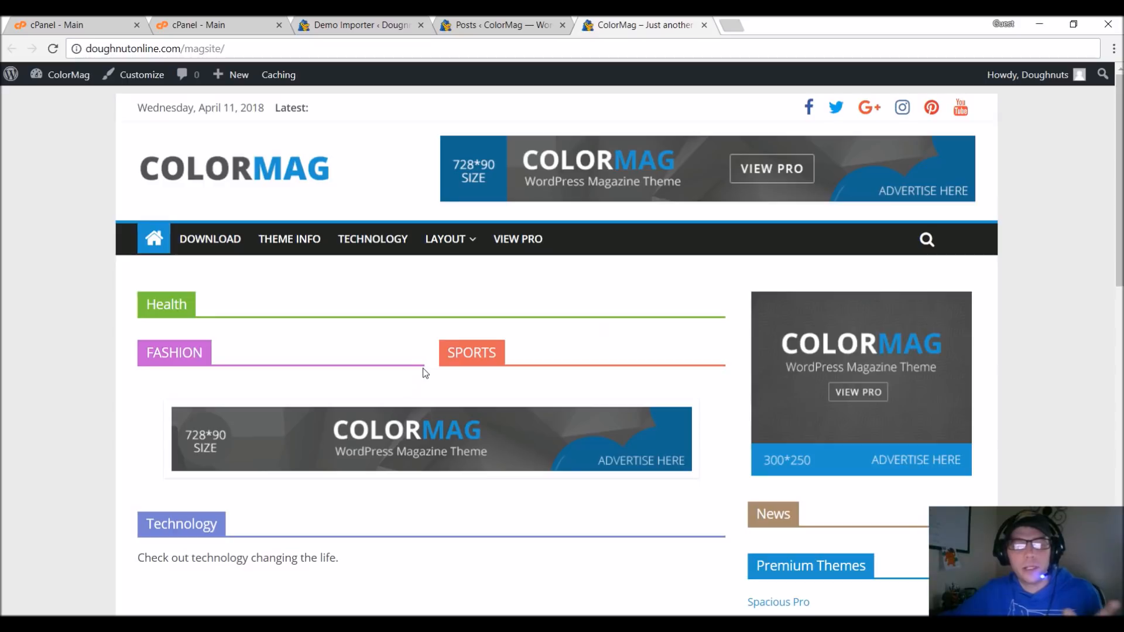
scroll(169, 200, "down", 1)
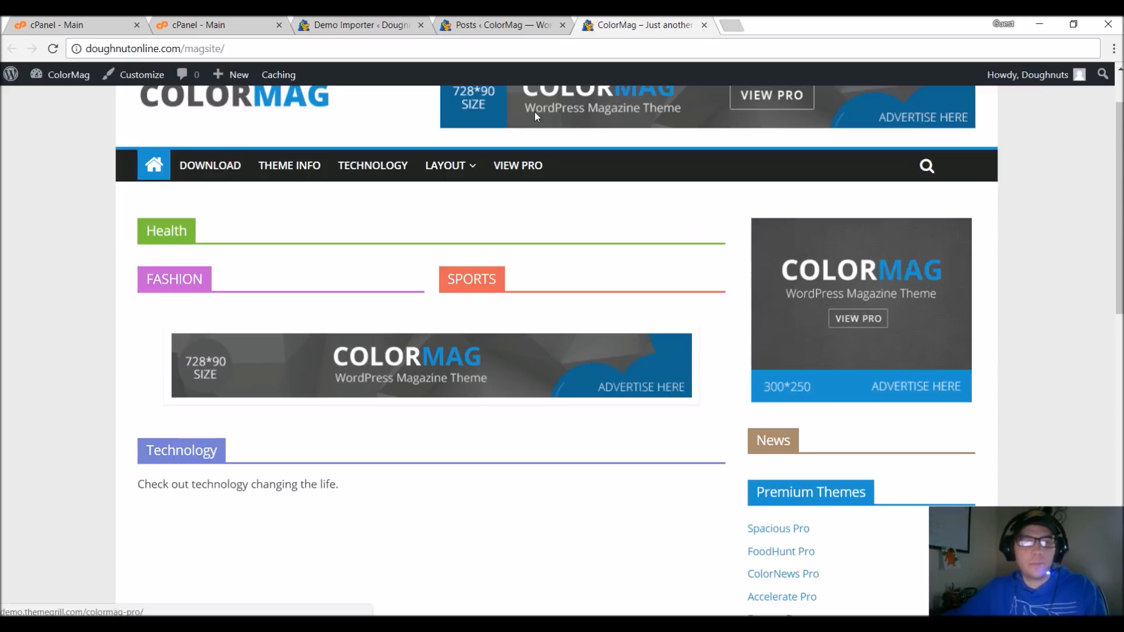
Return to the posts administration and start a new post titled "DDoS Attacks on the Rise".
left_click(518, 26)
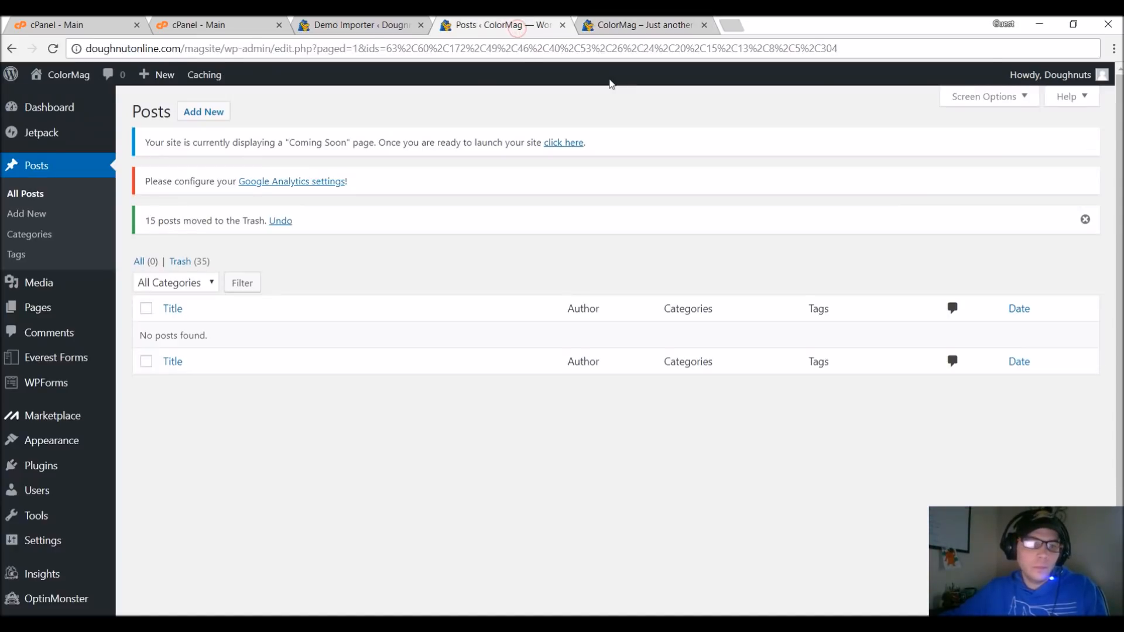
left_click(222, 117)
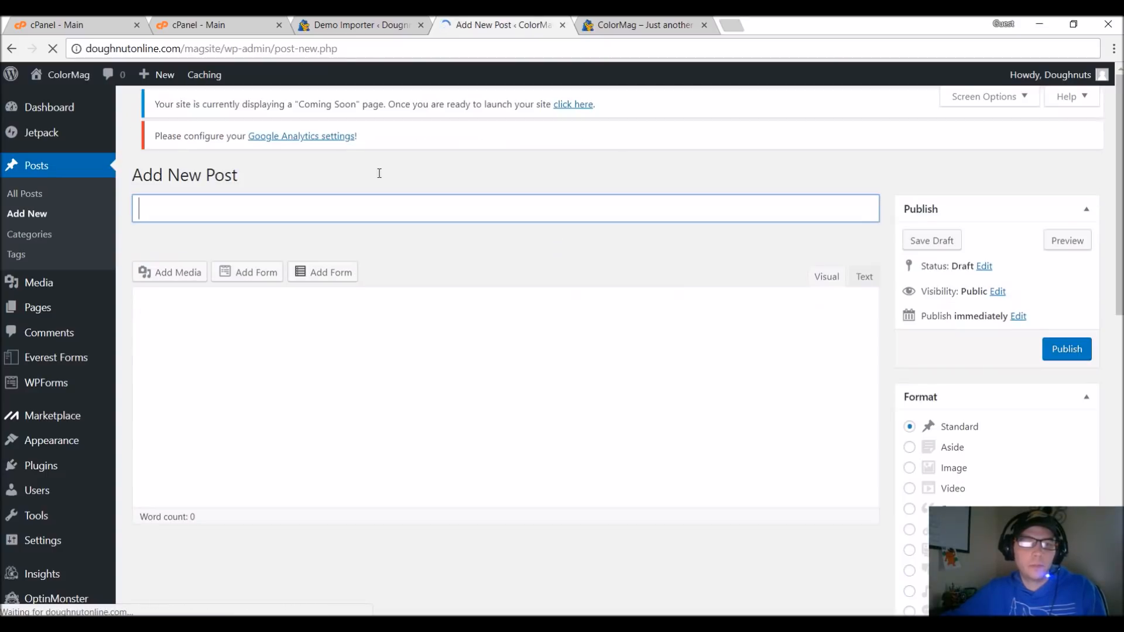
left_click(228, 226)
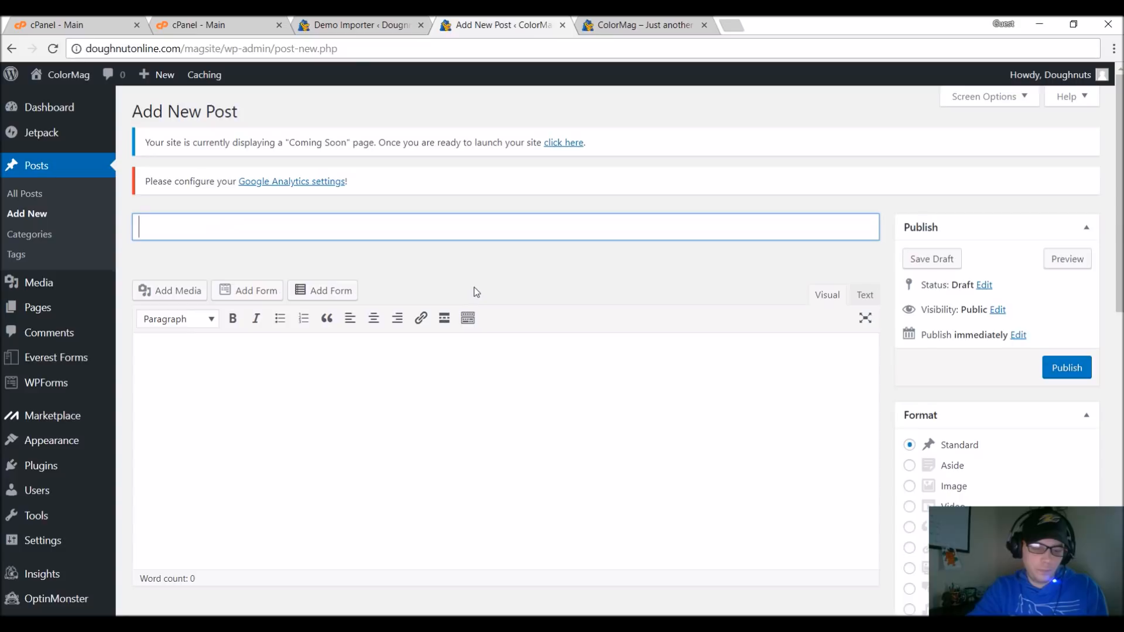
type("DD")
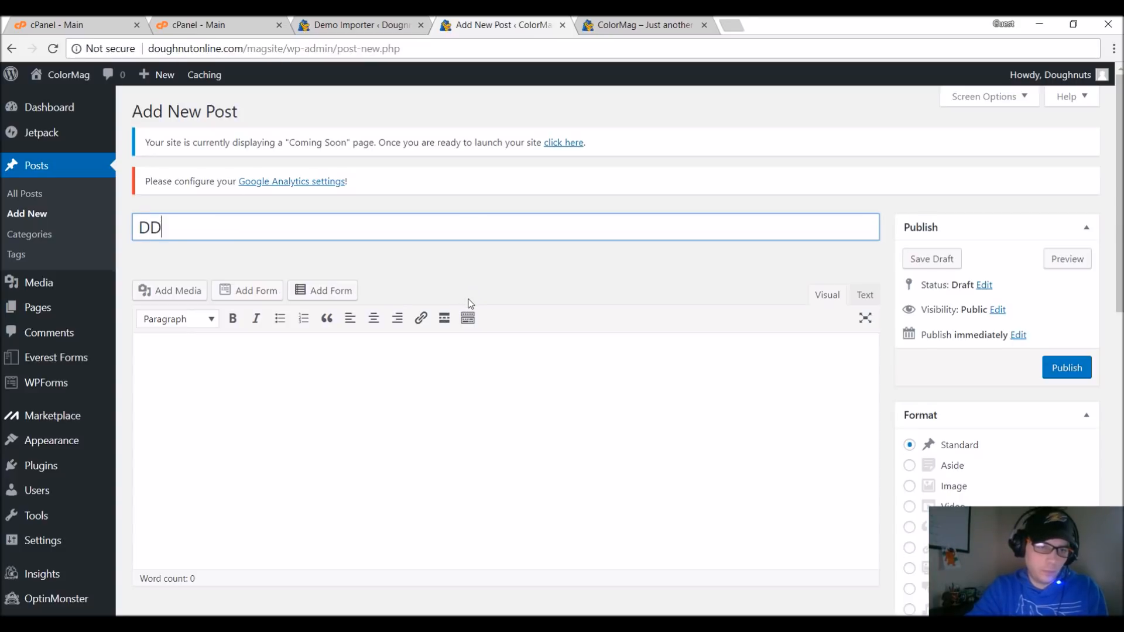
type("oS Attacks on the Rise")
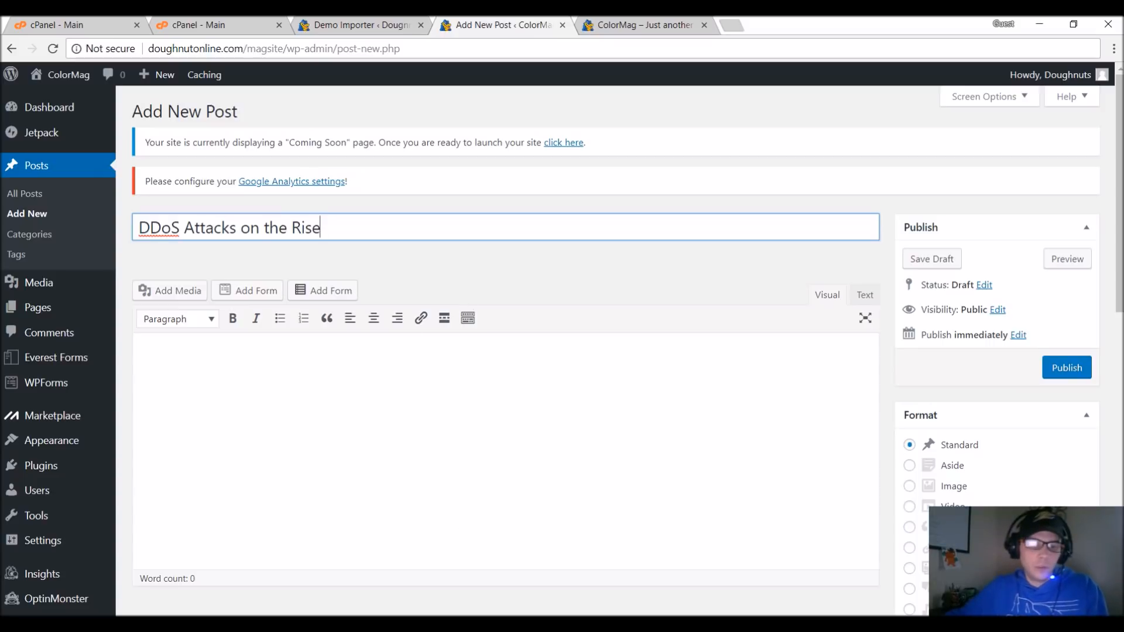
Switch to File Explorer, open sample-article.txt from MagSite's Content folder and copy its entire text.
key("alt+Tab")
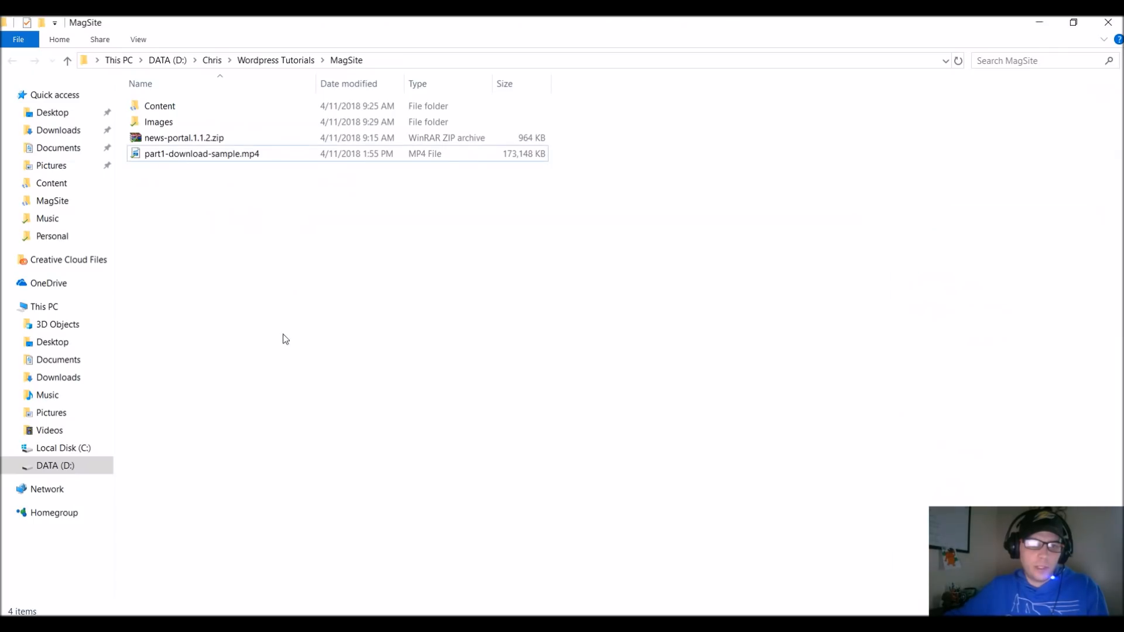
double_click(178, 109)
left_click(179, 110)
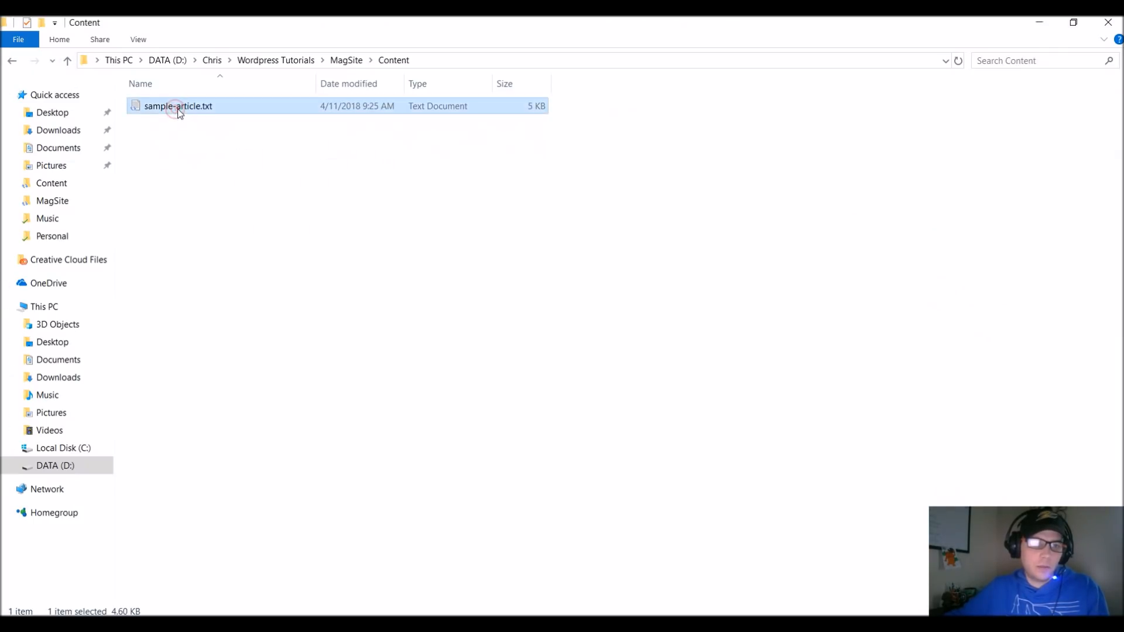
double_click(179, 110)
key("ctrl+a")
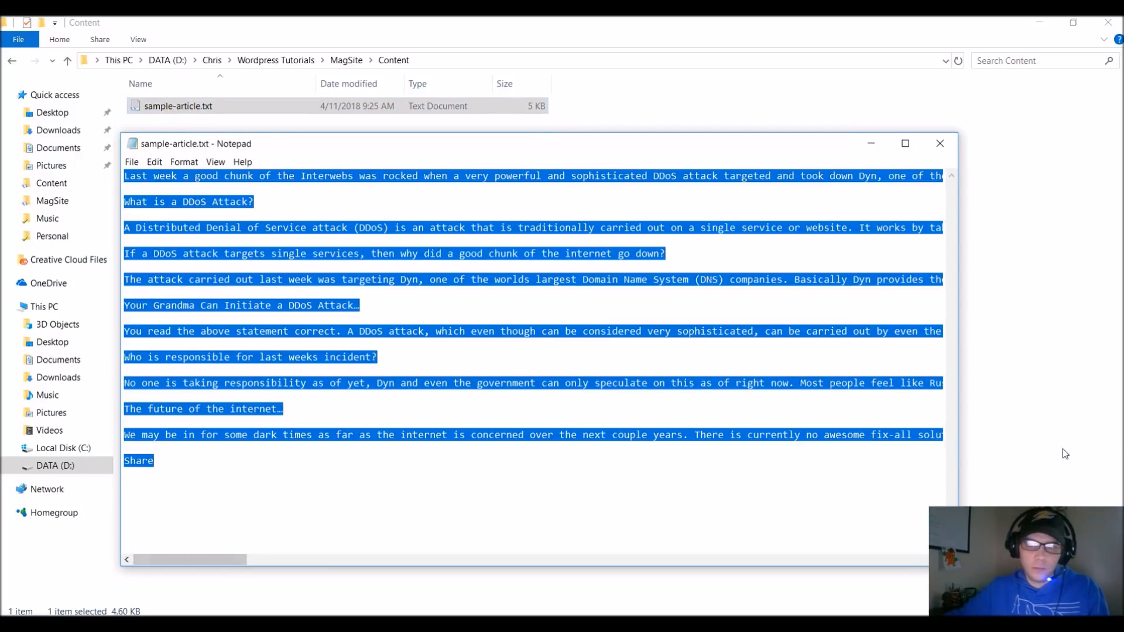
Return to the new post in the browser and paste the copied article text into its body.
left_click(1041, 22)
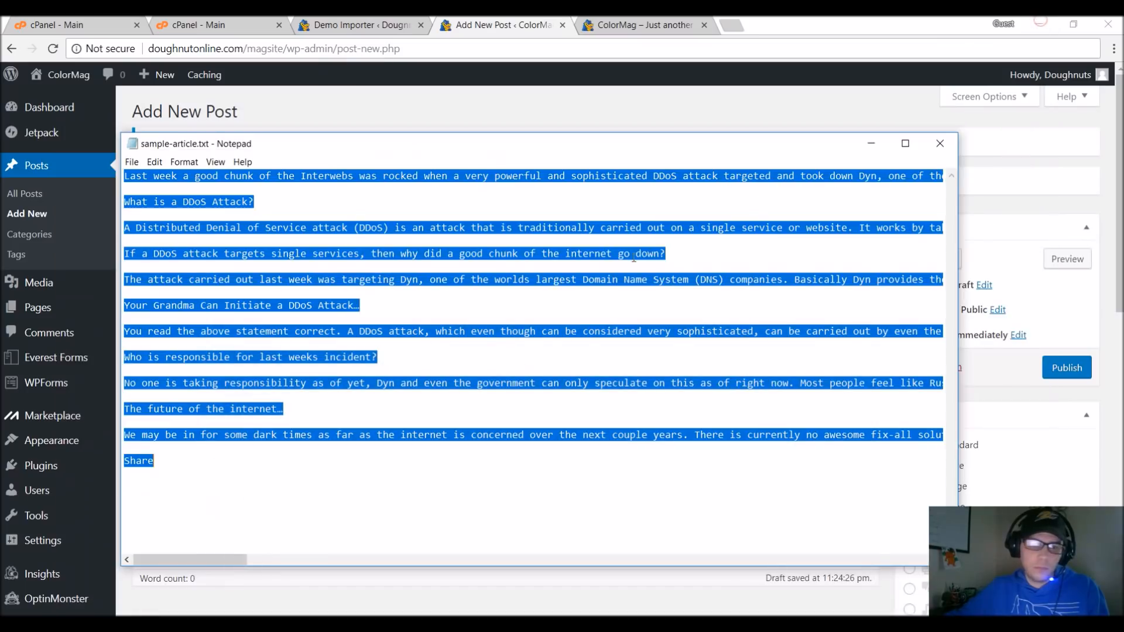
left_click(594, 590)
left_click(426, 472)
scroll(425, 472, "down", 2)
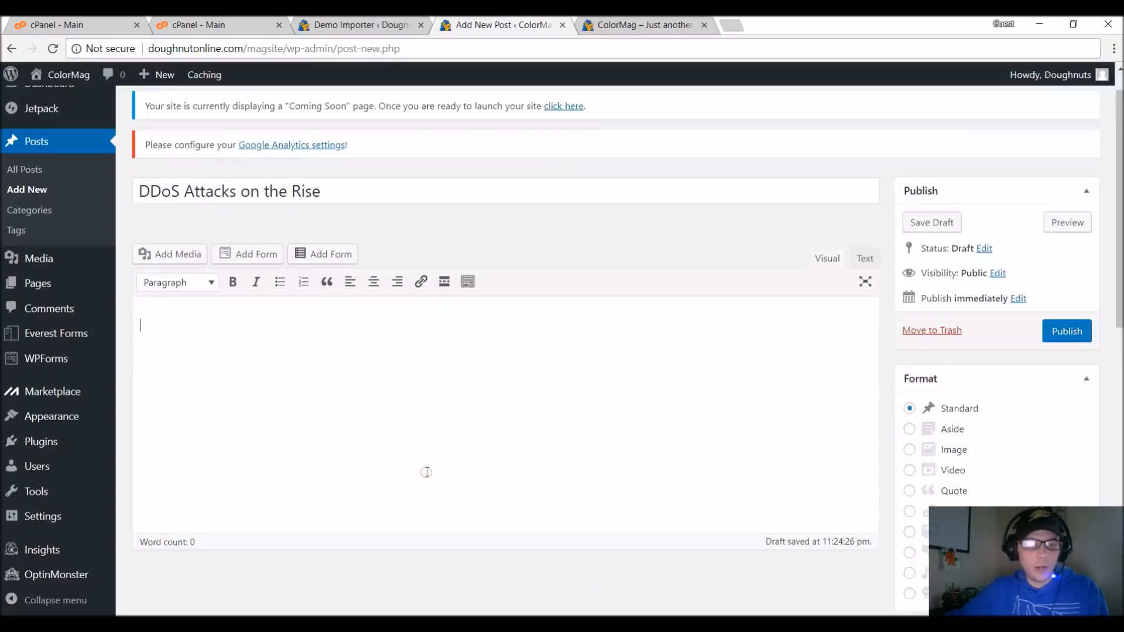
key("ctrl+v")
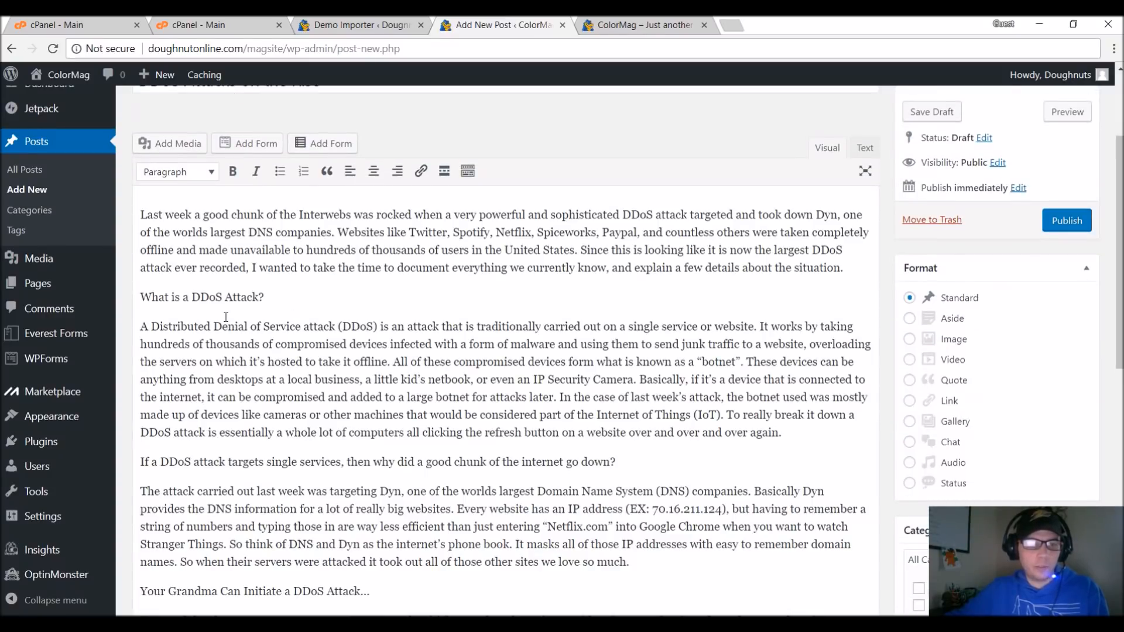
Assign the new post to the Latest and Technology categories and compare them with the homepage sections.
scroll(454, 304, "up", 2)
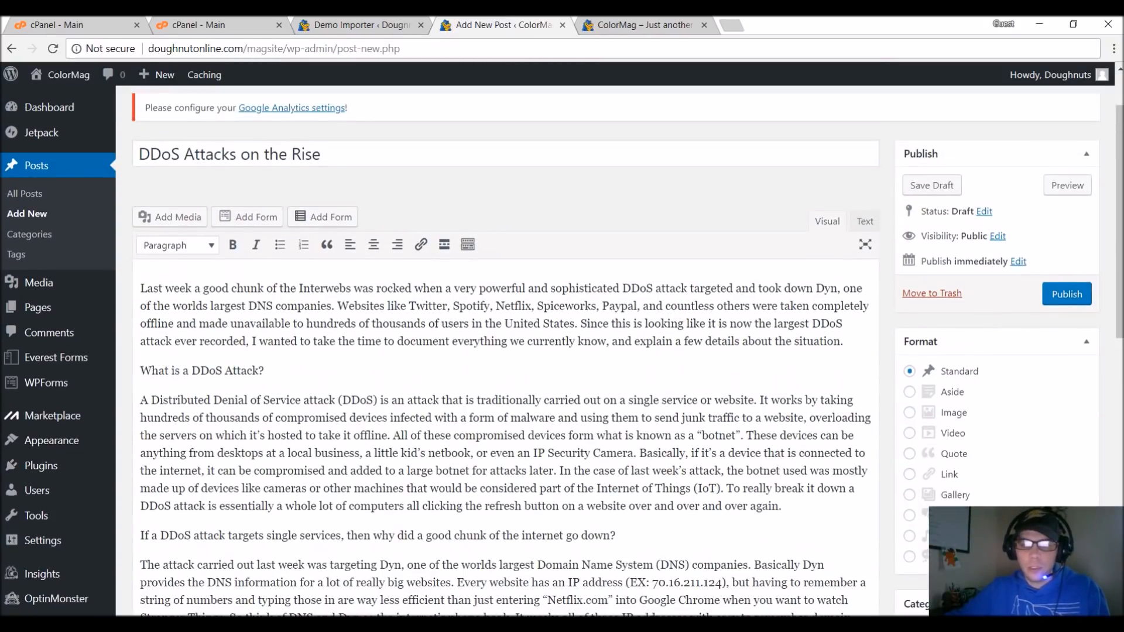
scroll(980, 410, "down", 5)
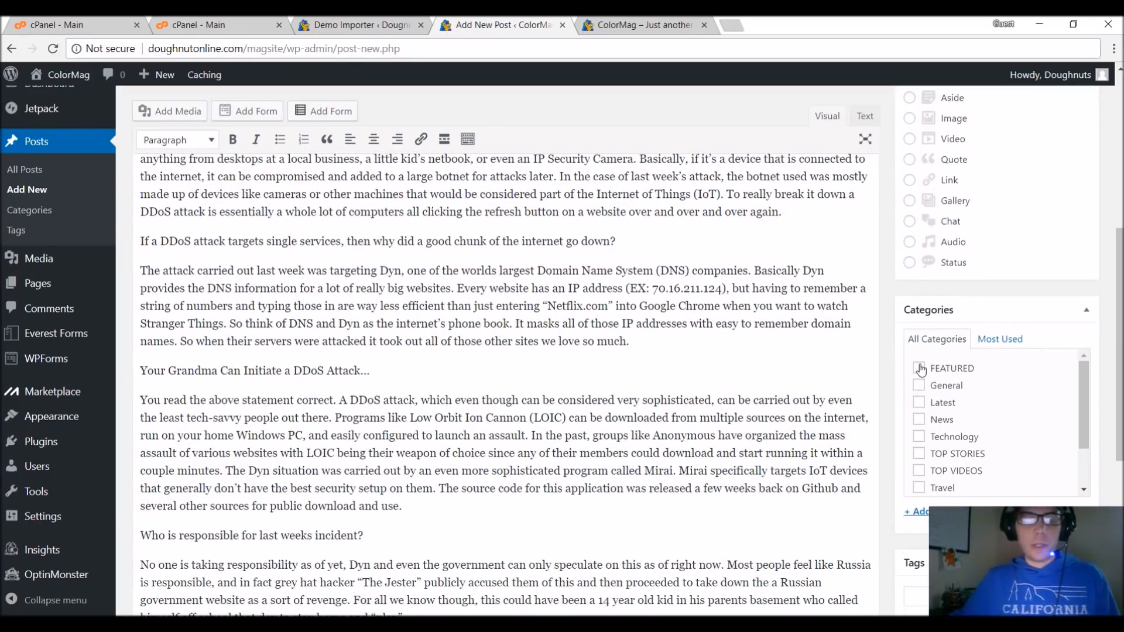
scroll(994, 374, "up", 1)
scroll(996, 378, "down", 1)
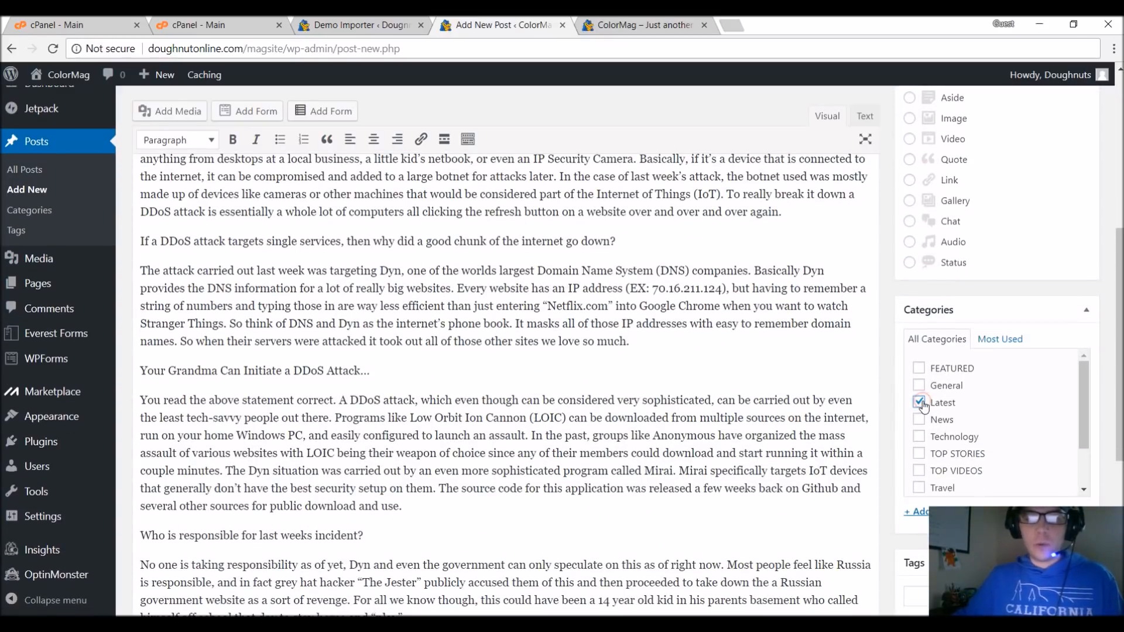
left_click(918, 436)
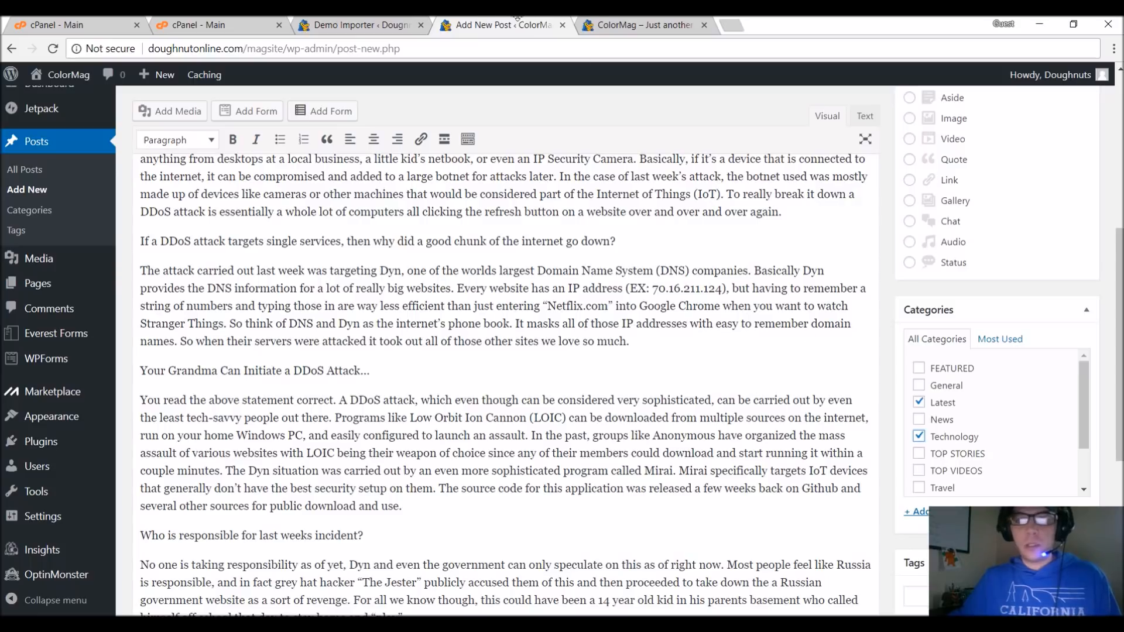
left_click(602, 24)
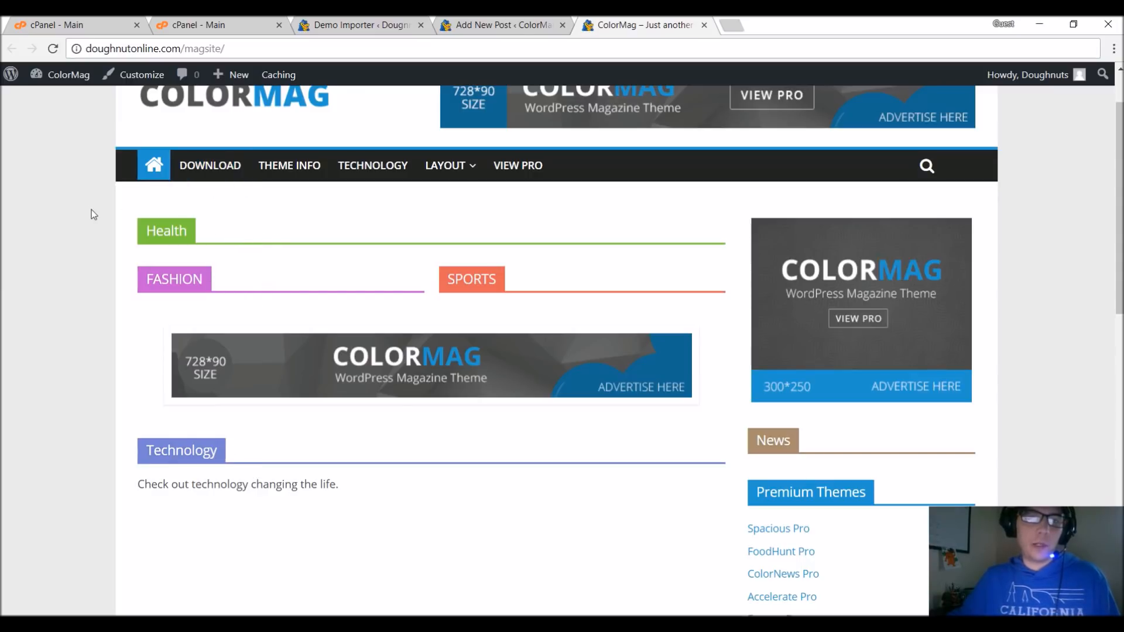
left_click(466, 22)
Add the tags DDoS and DDoSPrevention to the post.
scroll(888, 333, "down", 5)
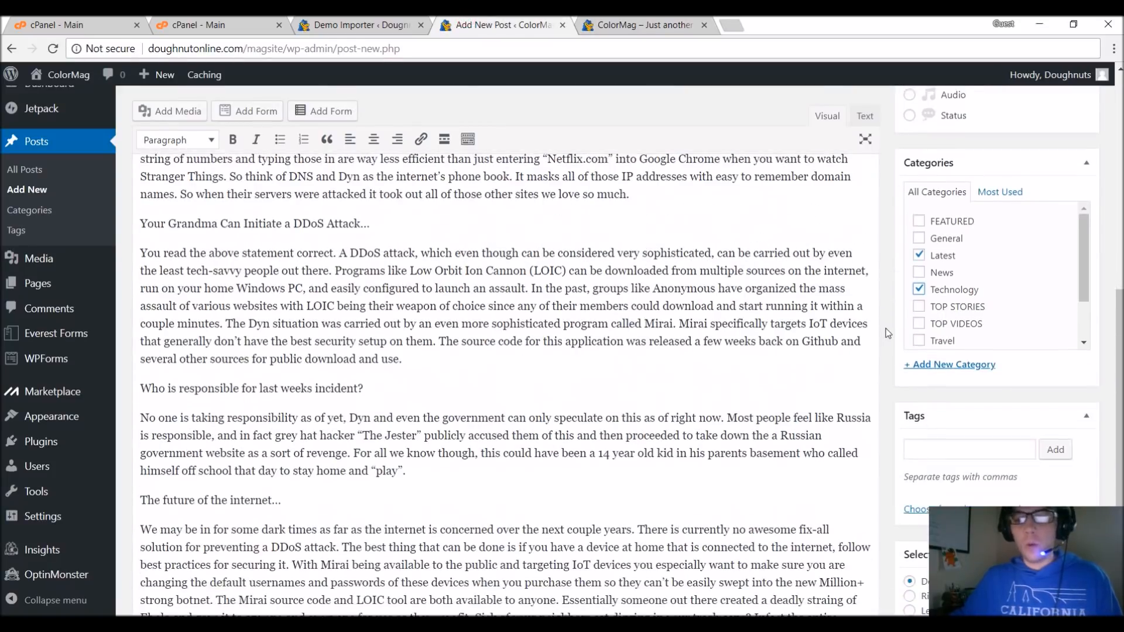
left_click(967, 303)
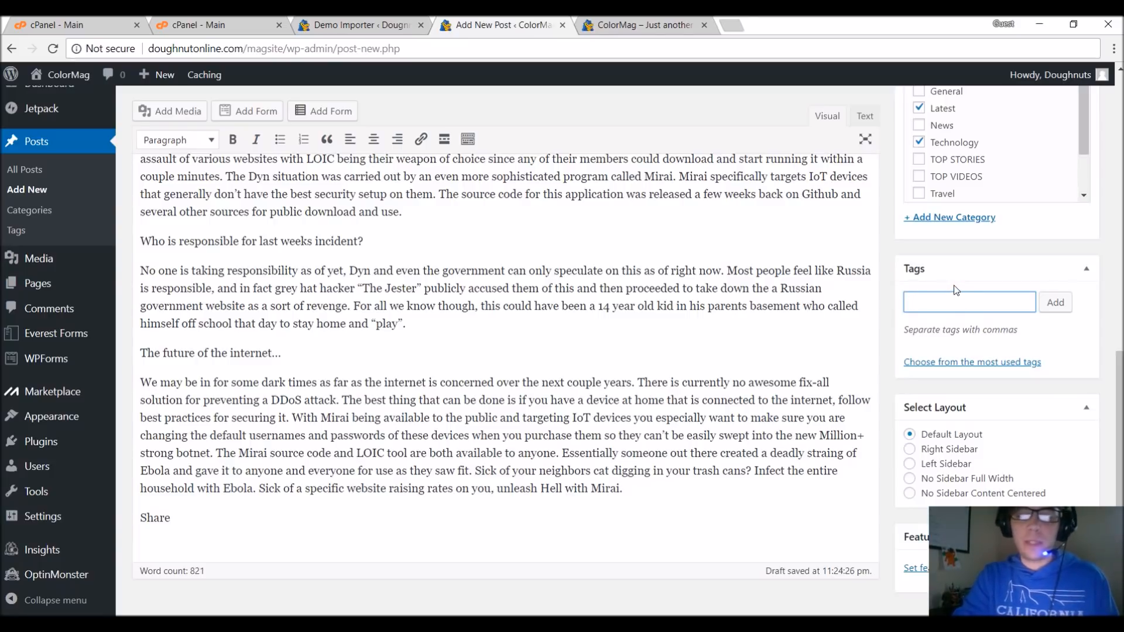
type("DD")
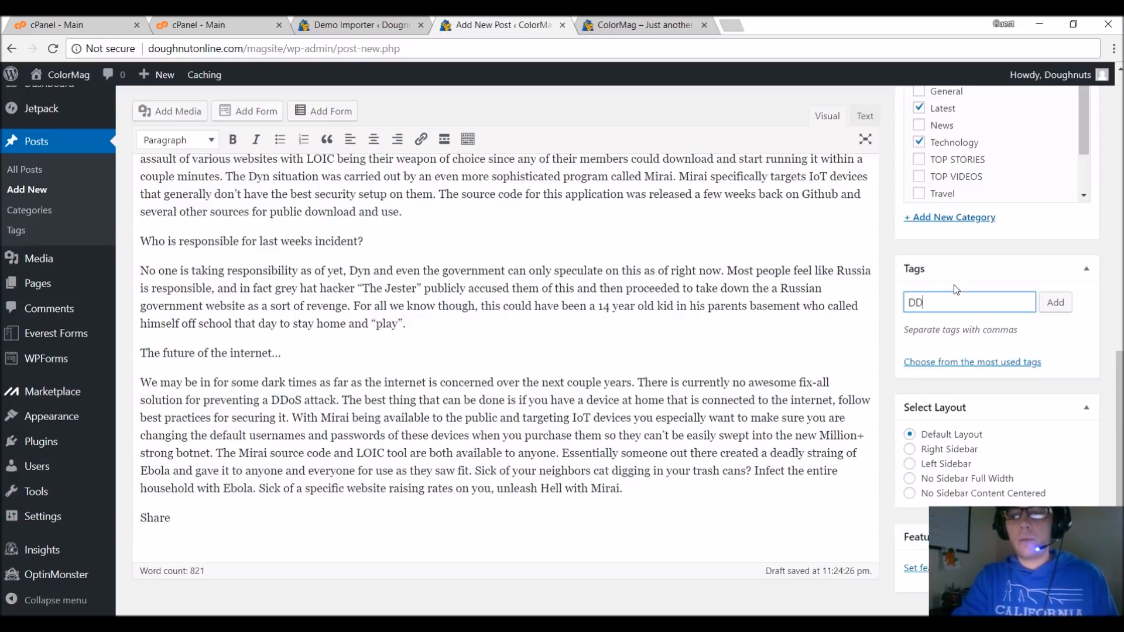
type("oS")
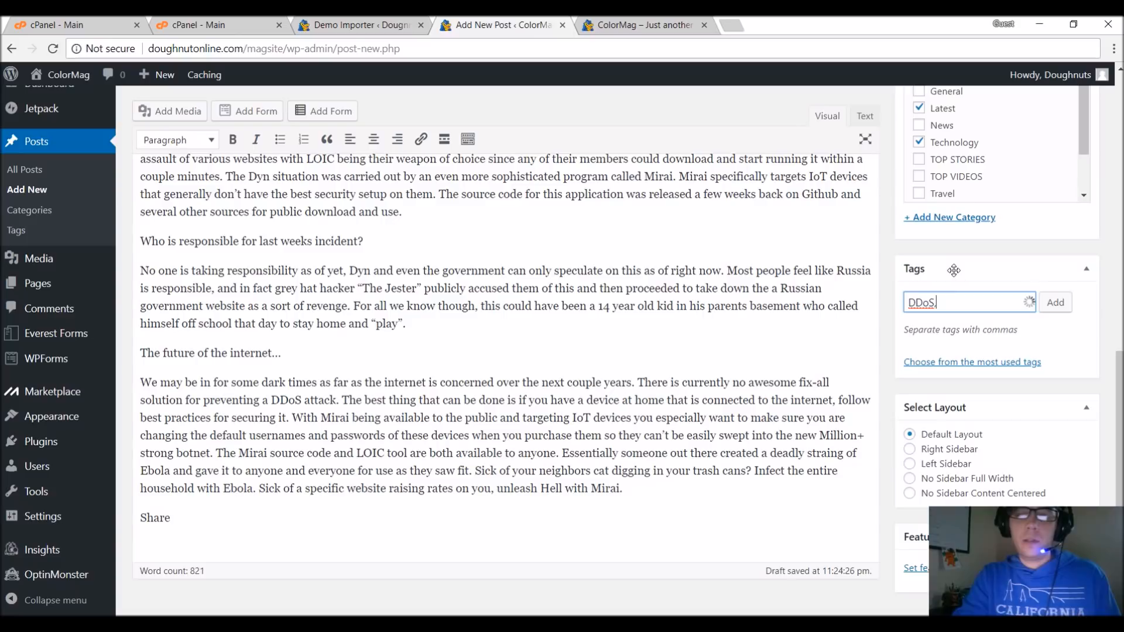
type(", DD")
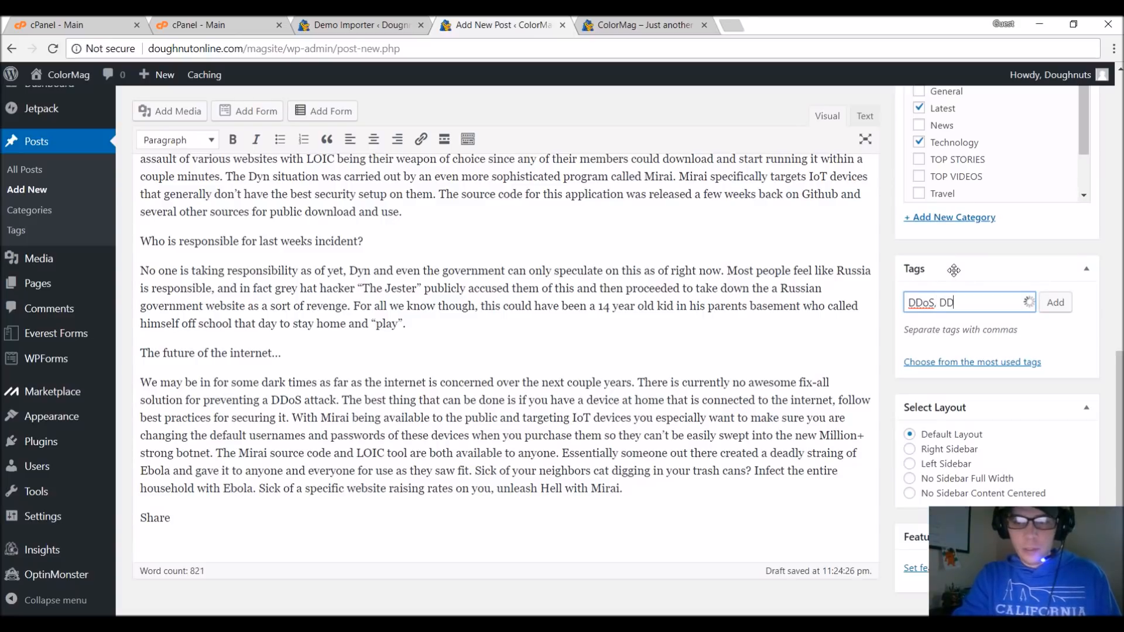
type("oSPrevention,")
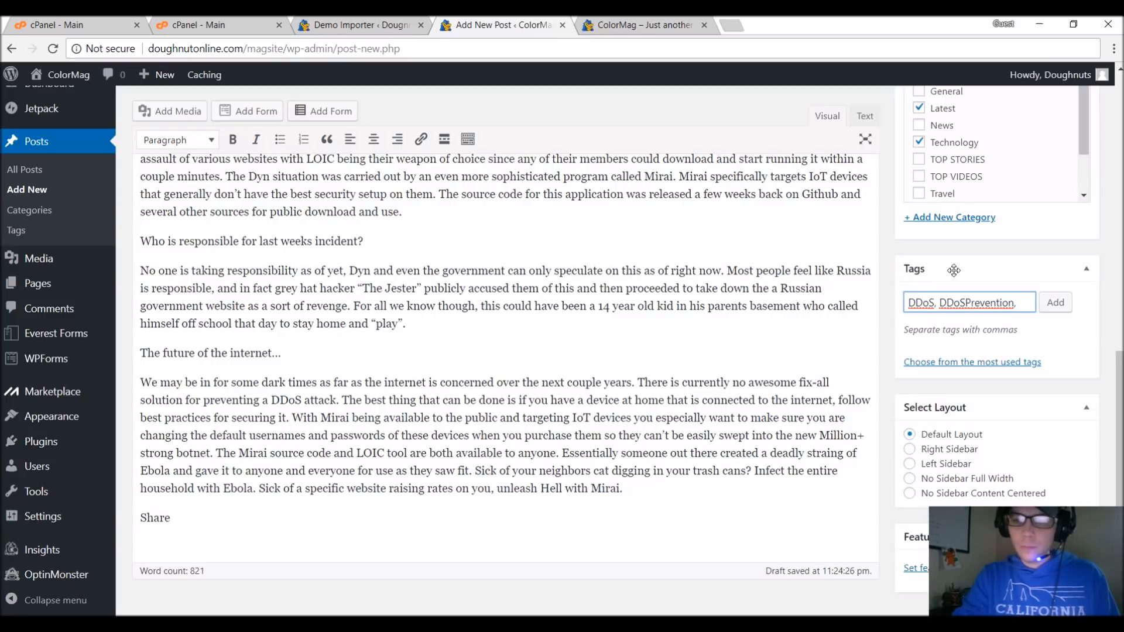
key("Return")
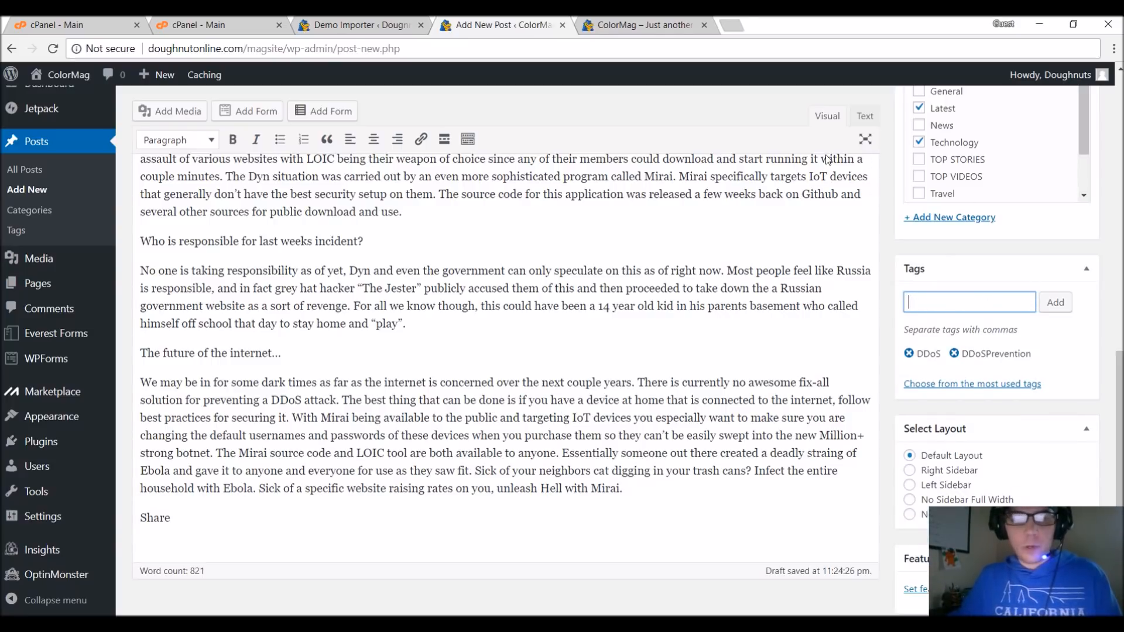
Open the post's featured image upload and, in File Explorer, open the Tech-StockArt folder inside MagSite's Images folder.
scroll(984, 326, "down", 1)
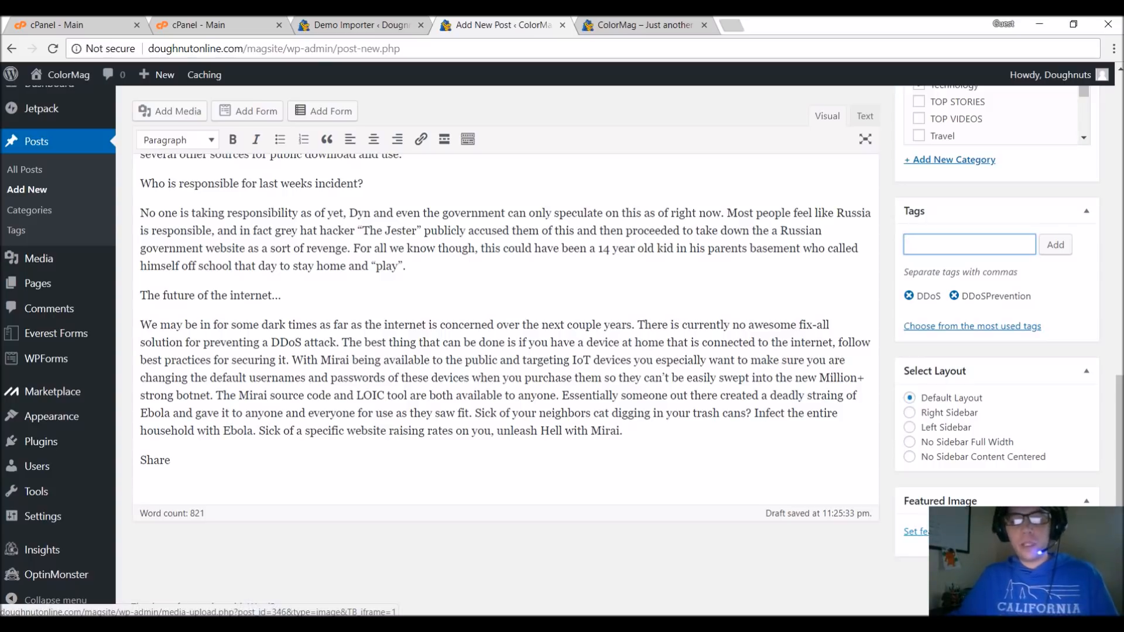
left_click(917, 532)
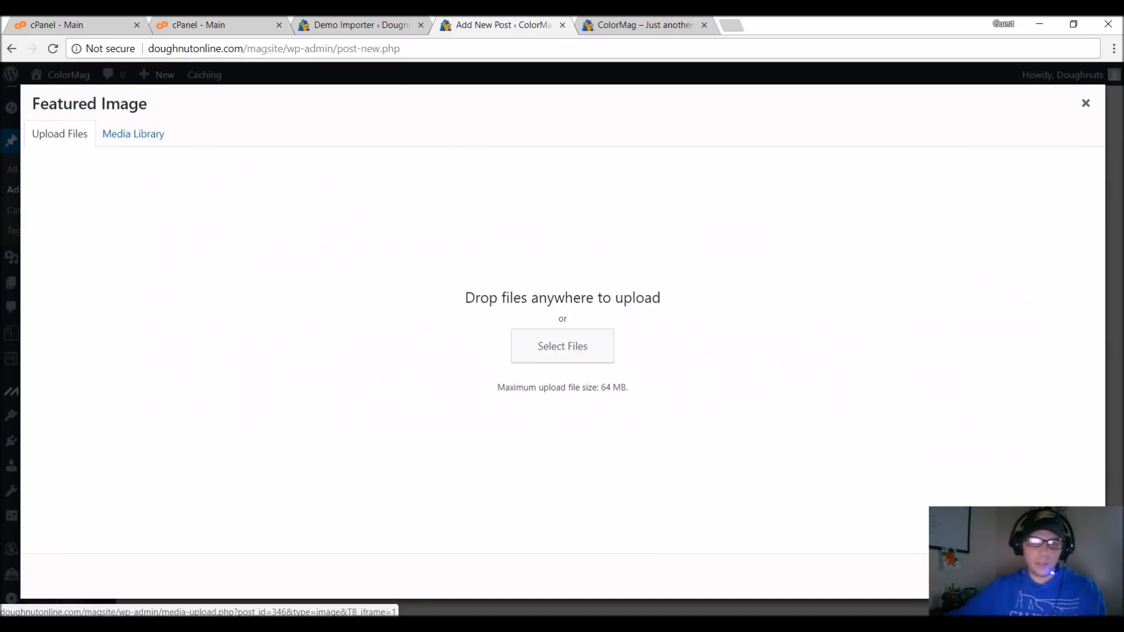
left_click(572, 351)
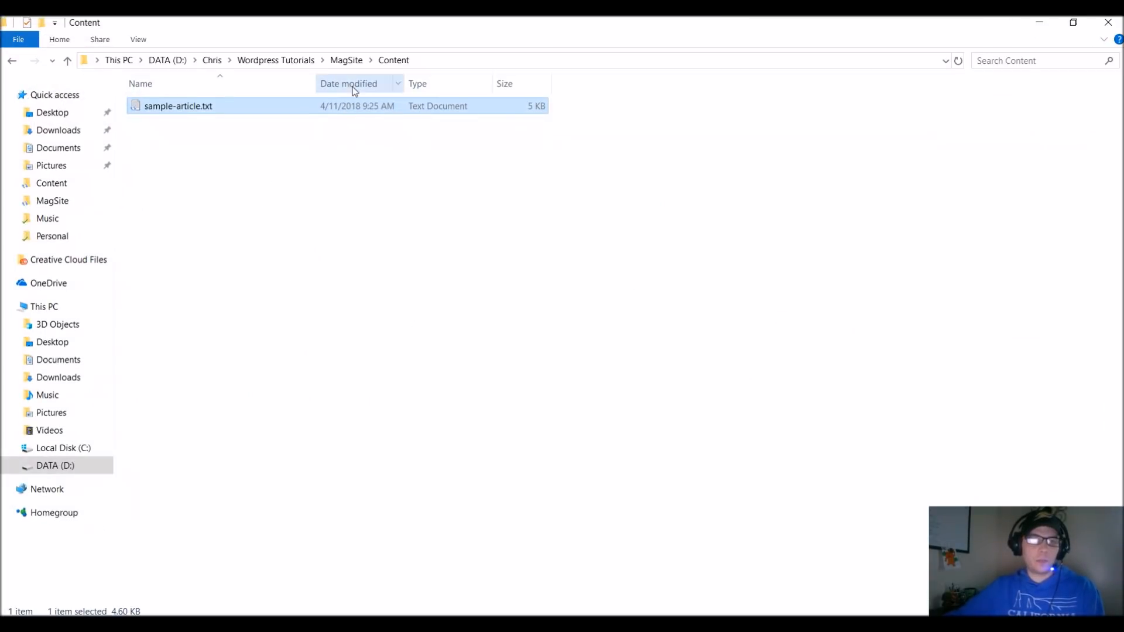
left_click(346, 60)
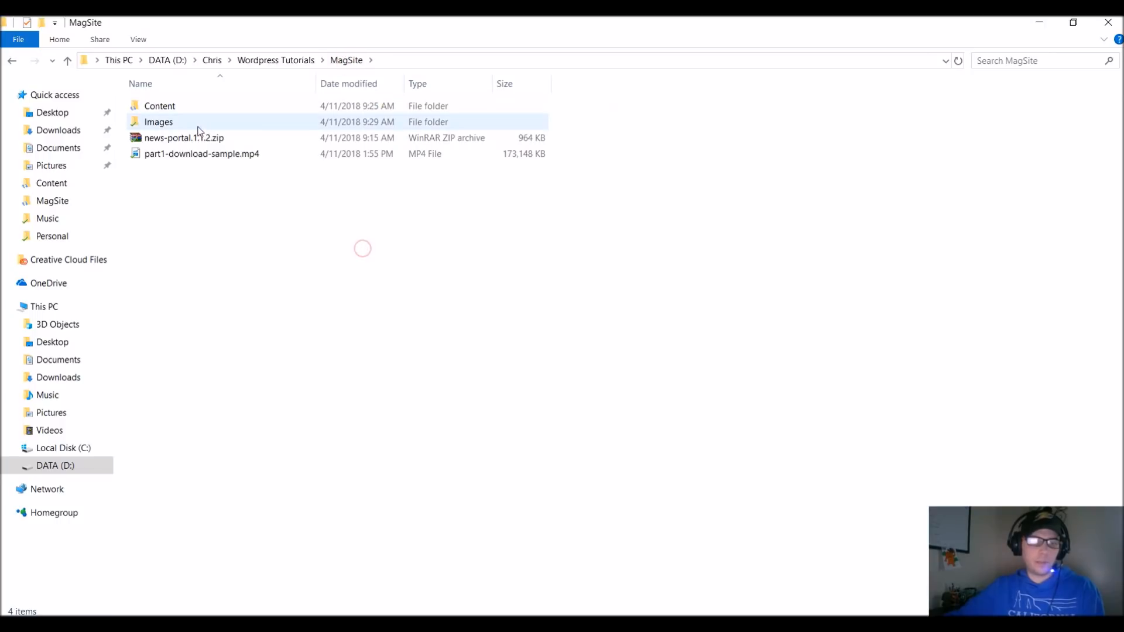
double_click(165, 125)
double_click(183, 105)
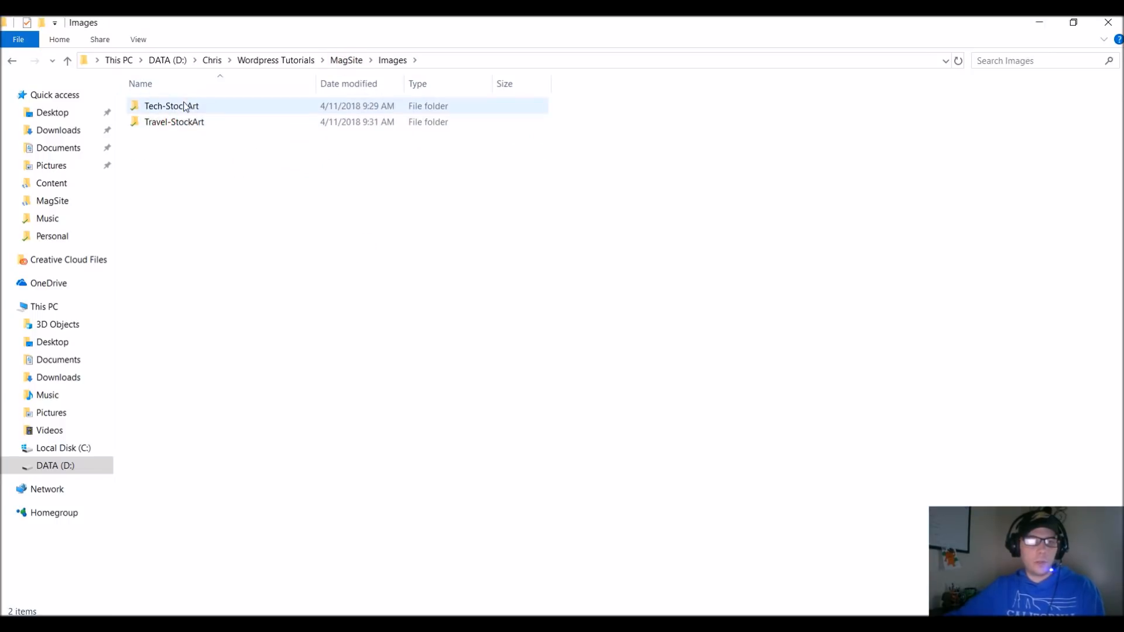
Upload abstract-art-blur-373543.jpg from the Tech-StockArt folder and set it as the post's featured image.
double_click(255, 27)
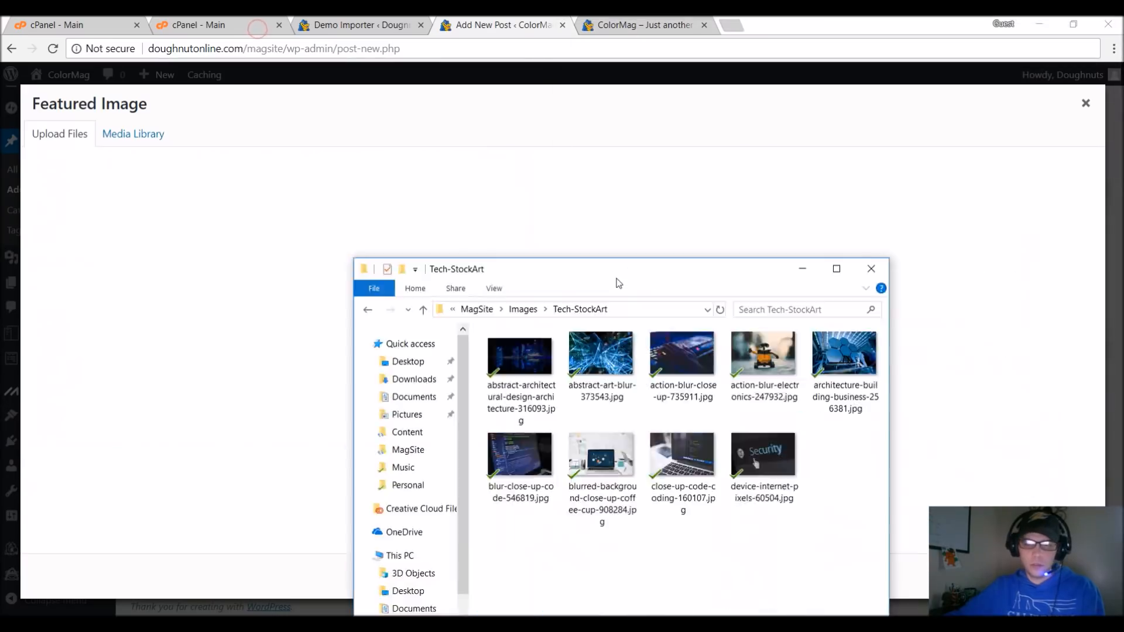
left_click_drag(615, 281, 191, 200)
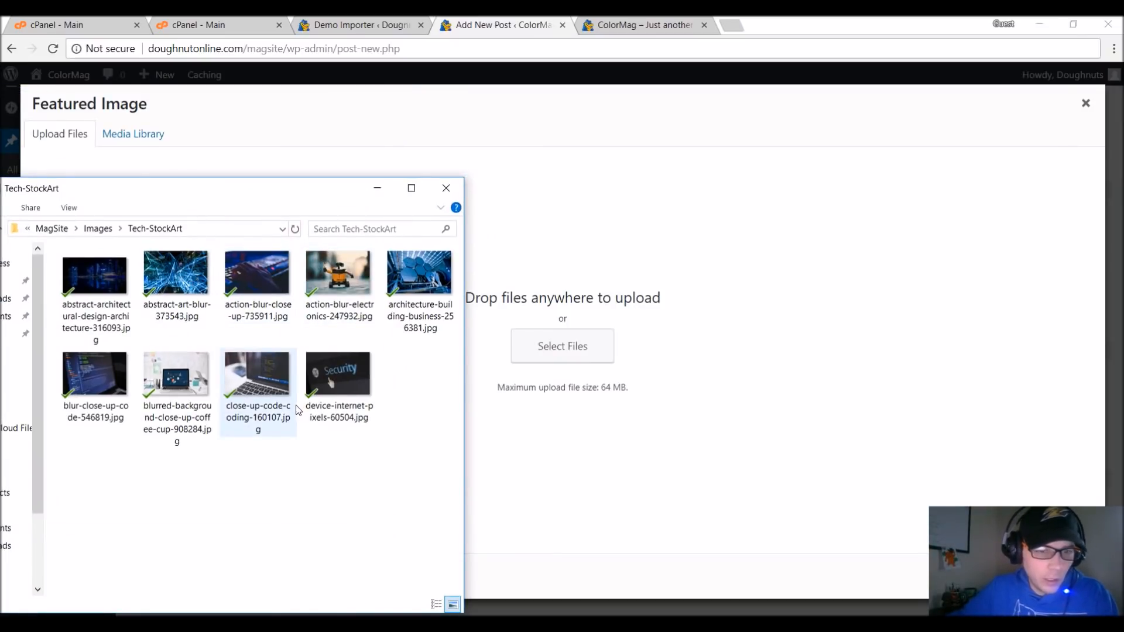
left_click_drag(174, 284, 638, 374)
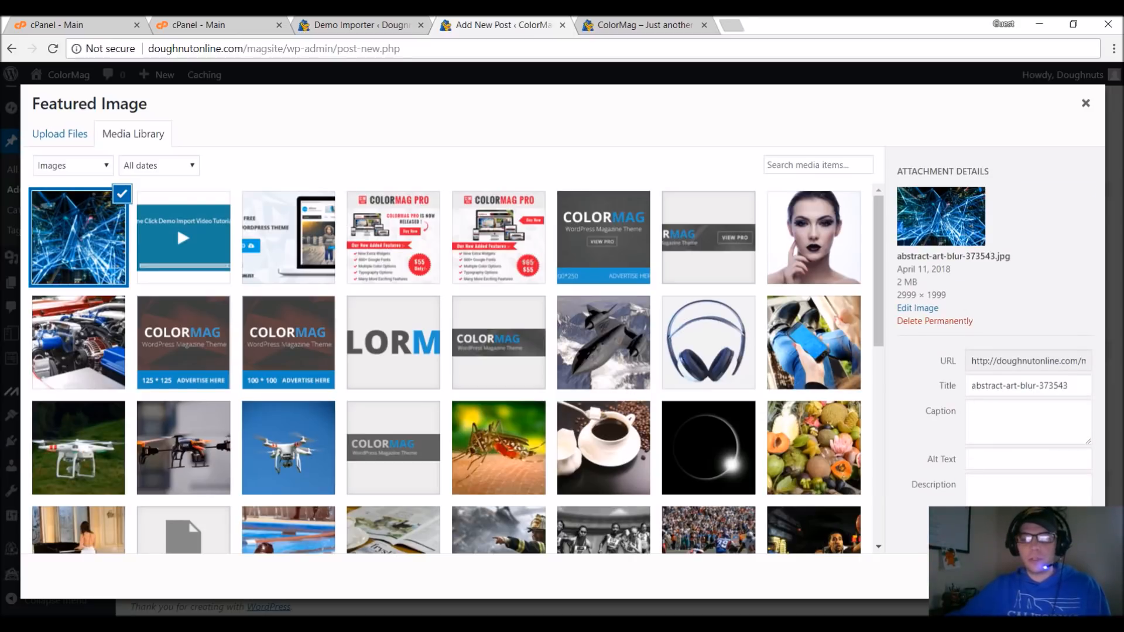
left_click(1045, 577)
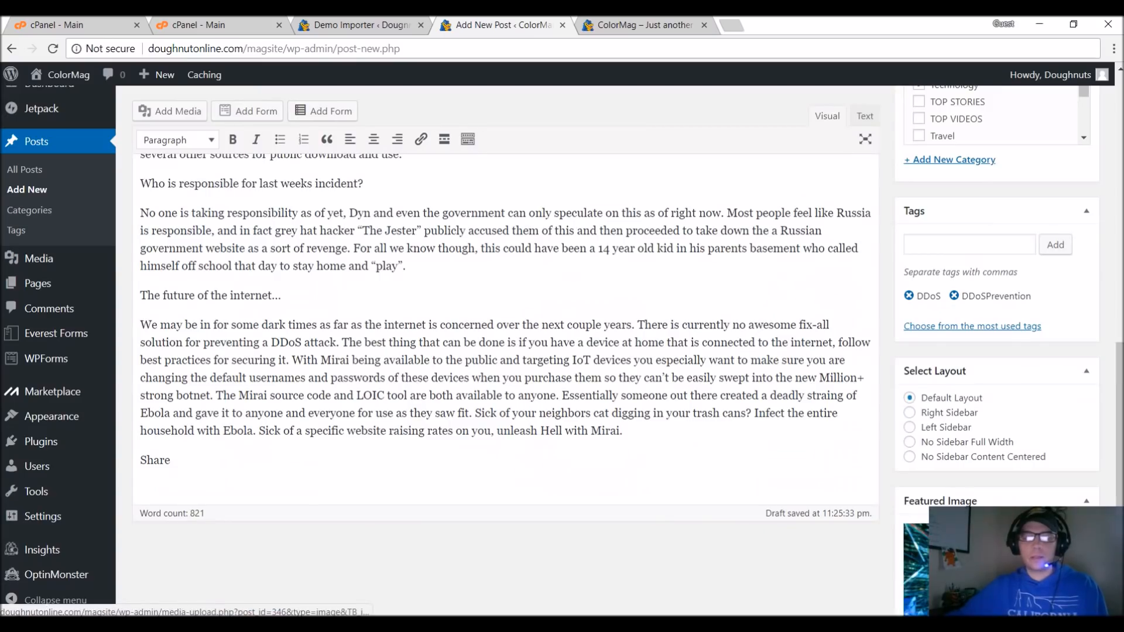
Check the featured image in the post's settings and publish the post.
scroll(982, 459, "down", 1)
scroll(983, 457, "down", 1)
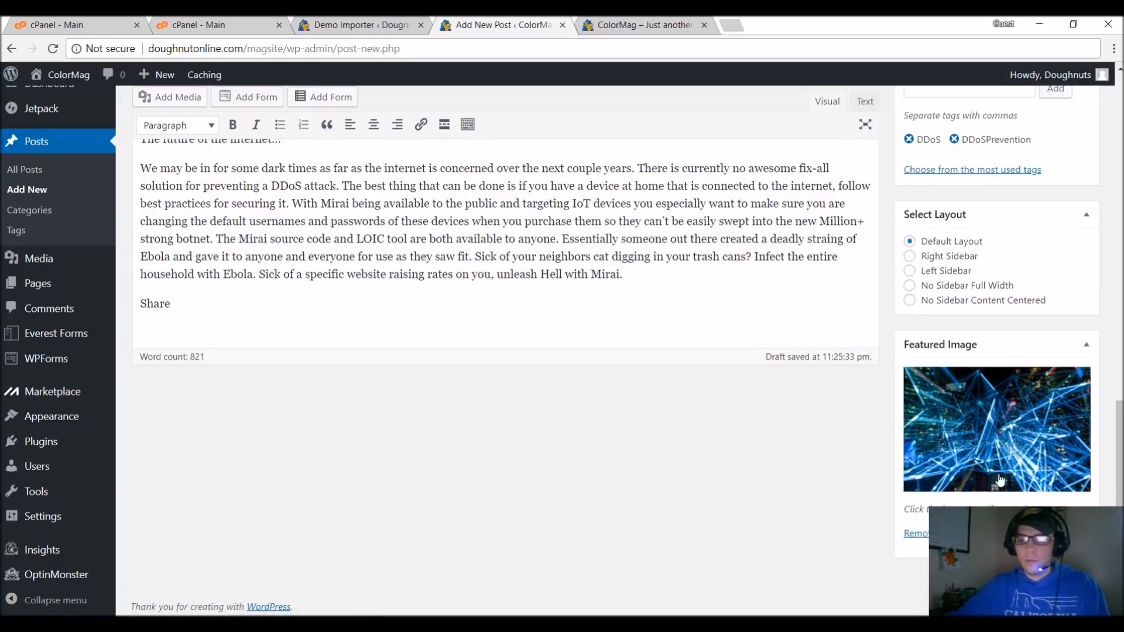
scroll(1004, 487, "up", 10)
scroll(1005, 487, "up", 6)
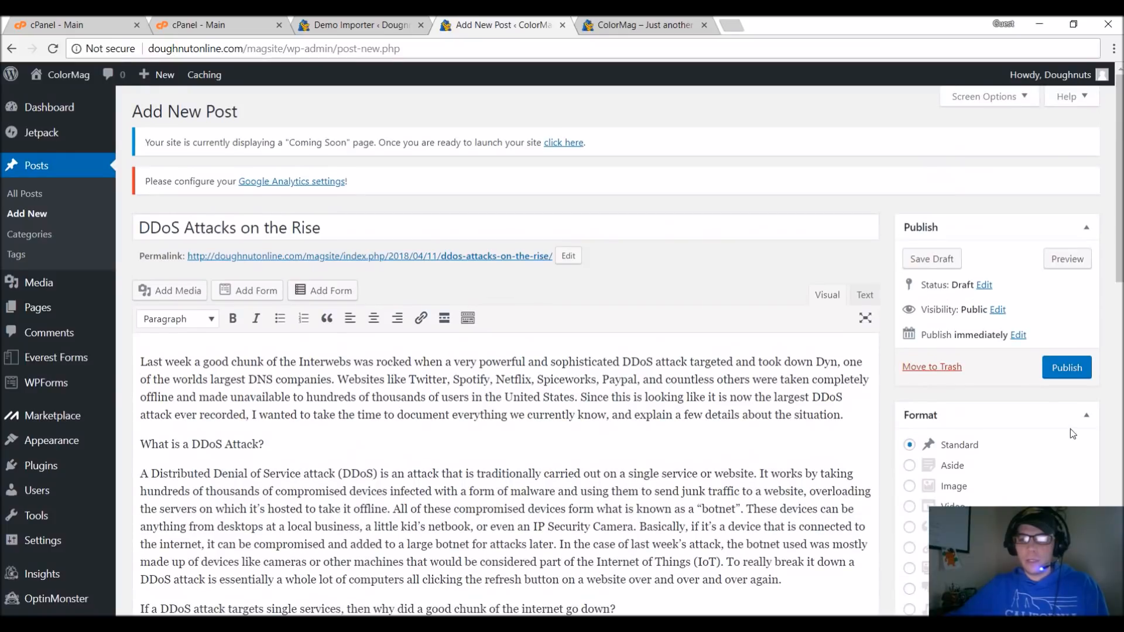
left_click(1053, 374)
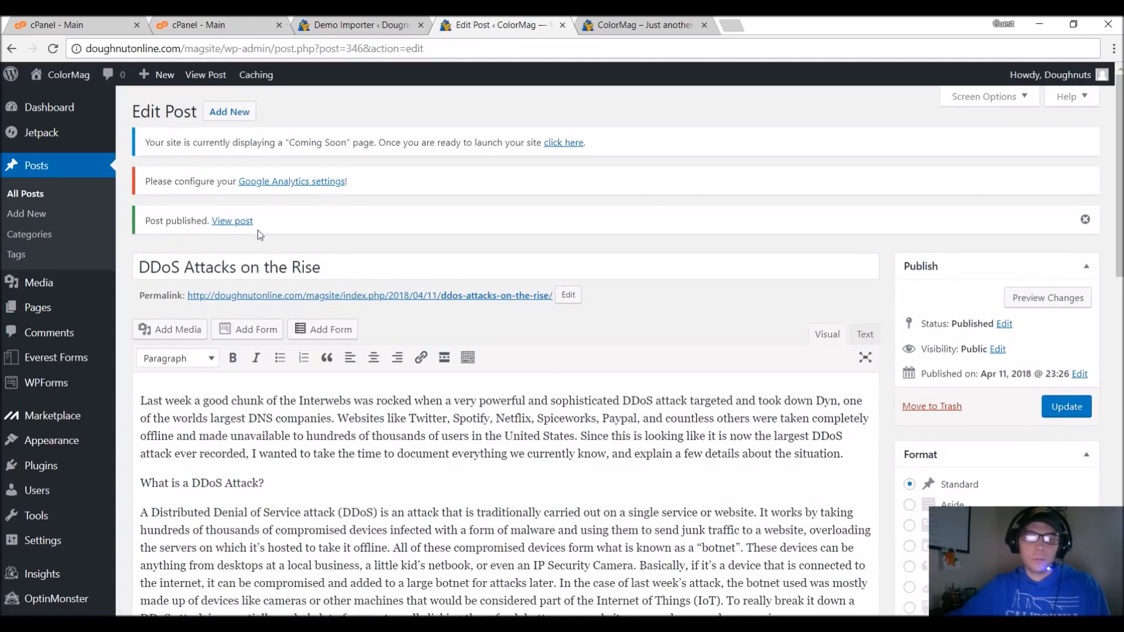
Open the published DDoS Attacks on the Rise post in a new tab and review its image, categories, tags and text.
right_click(230, 222)
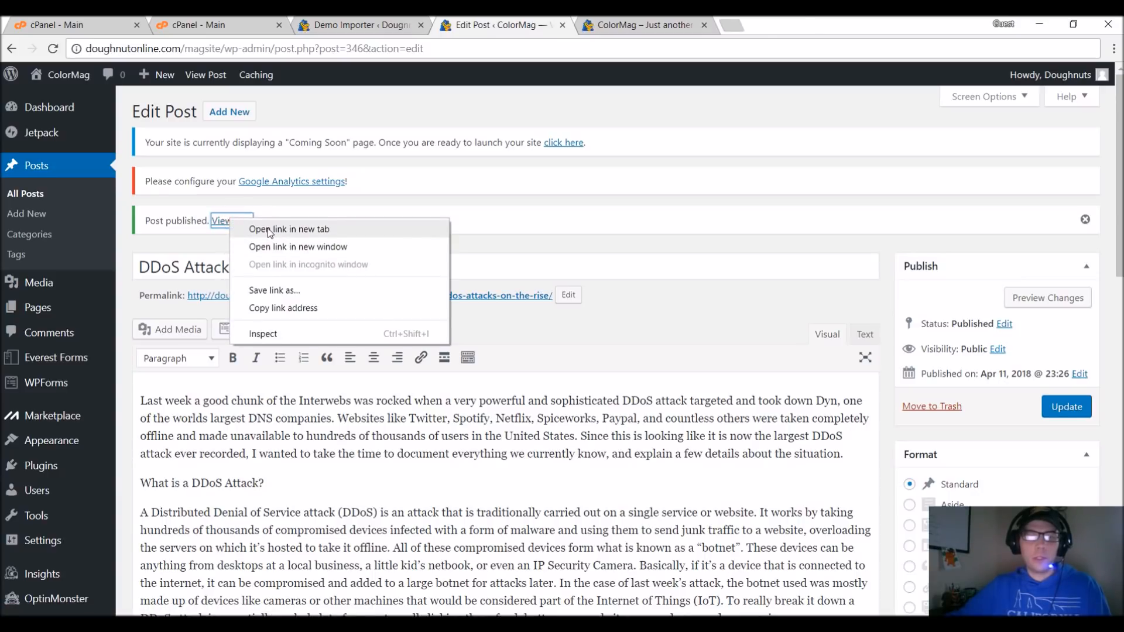
left_click(270, 233)
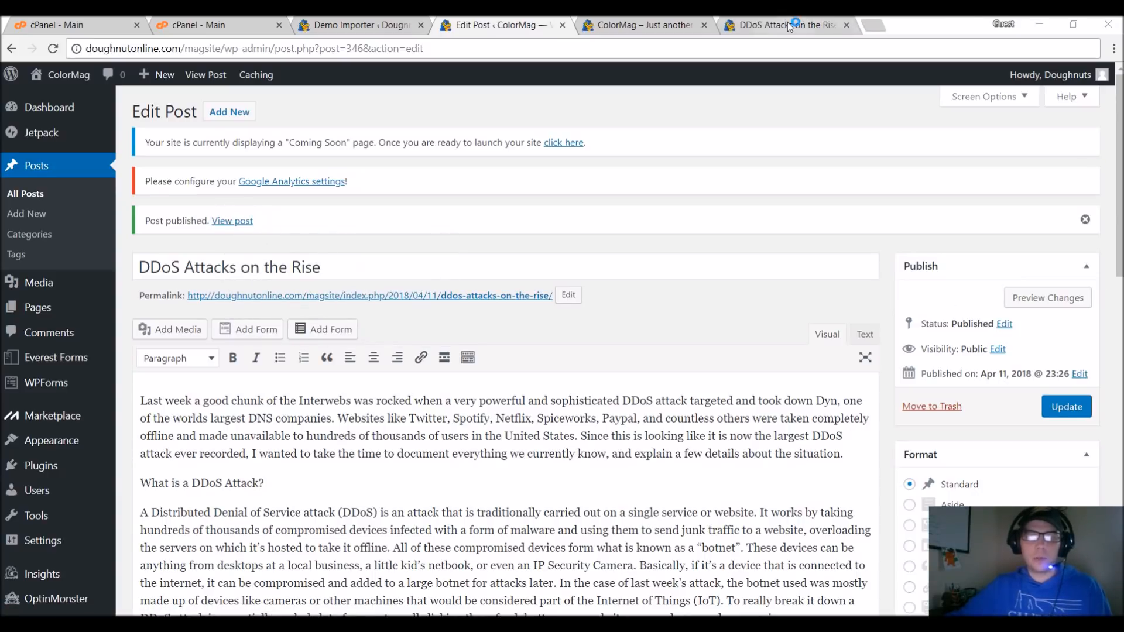
left_click(790, 26)
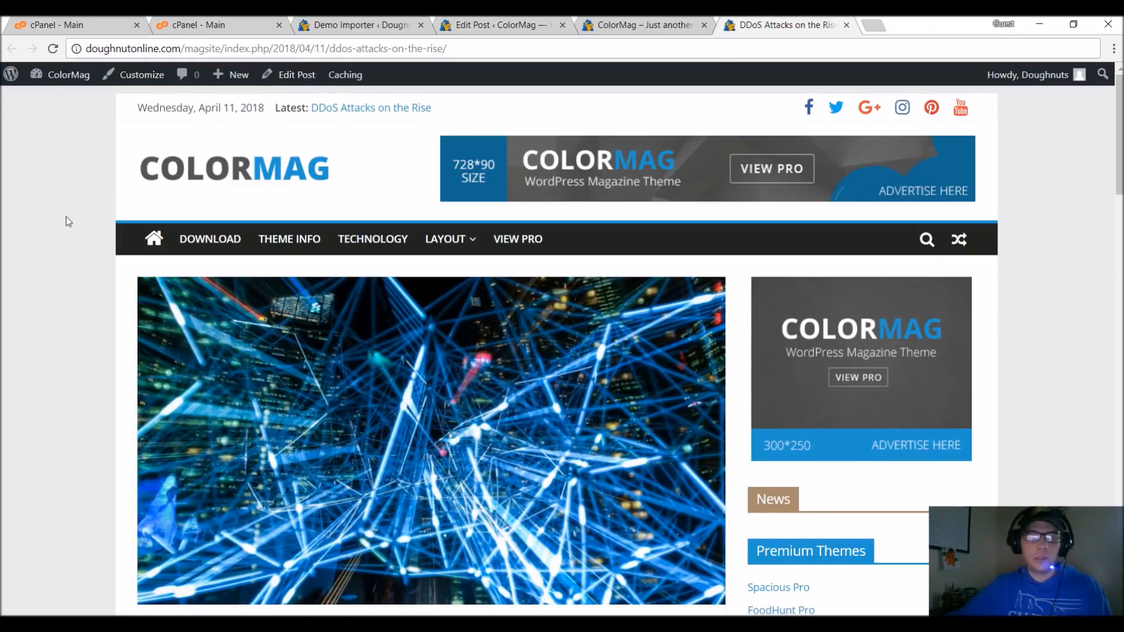
scroll(108, 279, "down", 5)
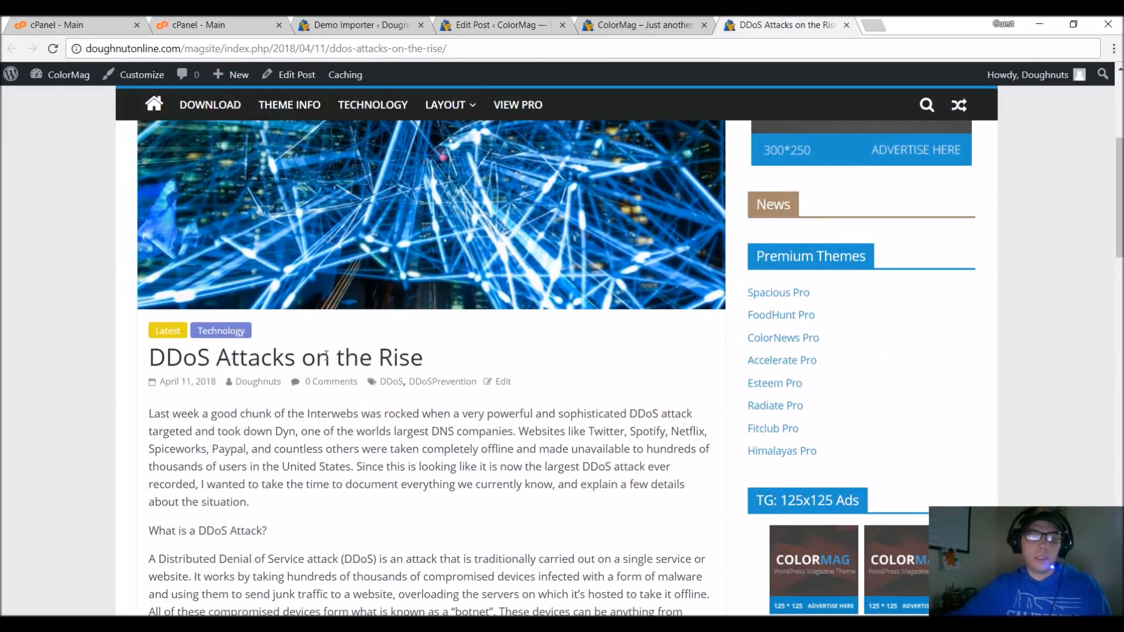
scroll(447, 414, "down", 4)
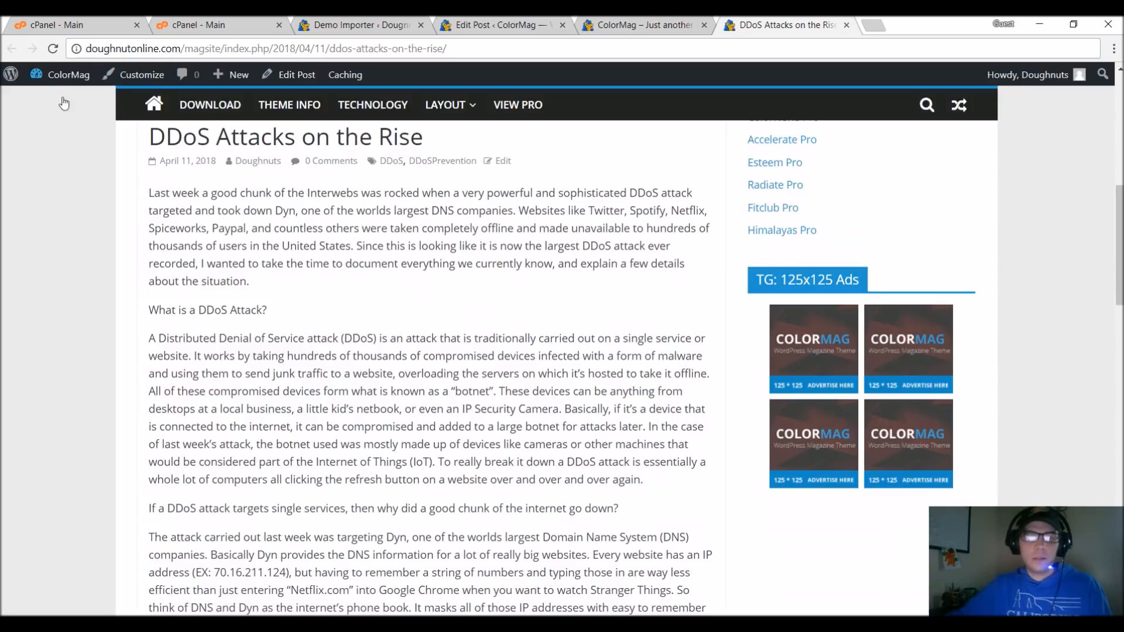
scroll(262, 268, "down", 10)
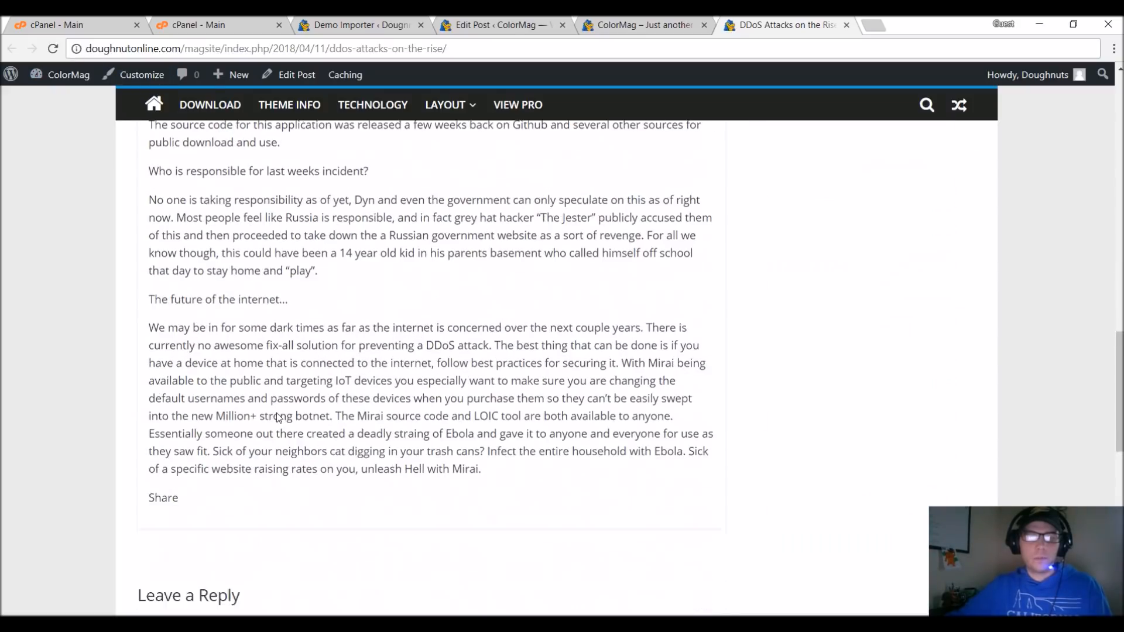
scroll(278, 418, "up", 15)
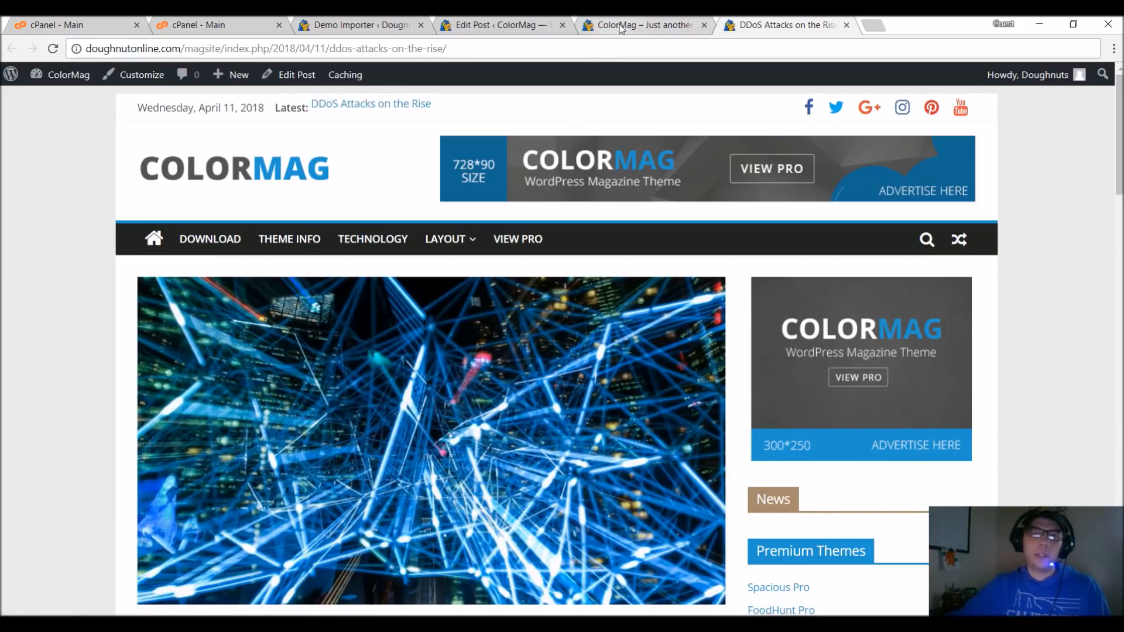
Reload the site's homepage and check where the new post appears, including the Technology section.
left_click(638, 24)
left_click(422, 47)
key("Return")
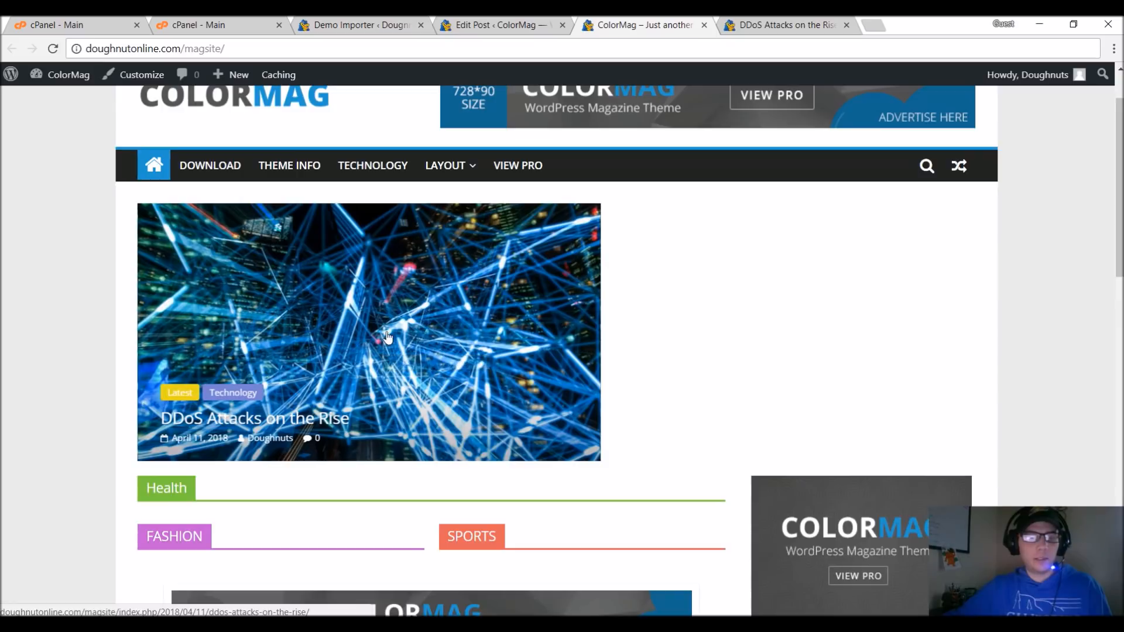
scroll(267, 375, "down", 8)
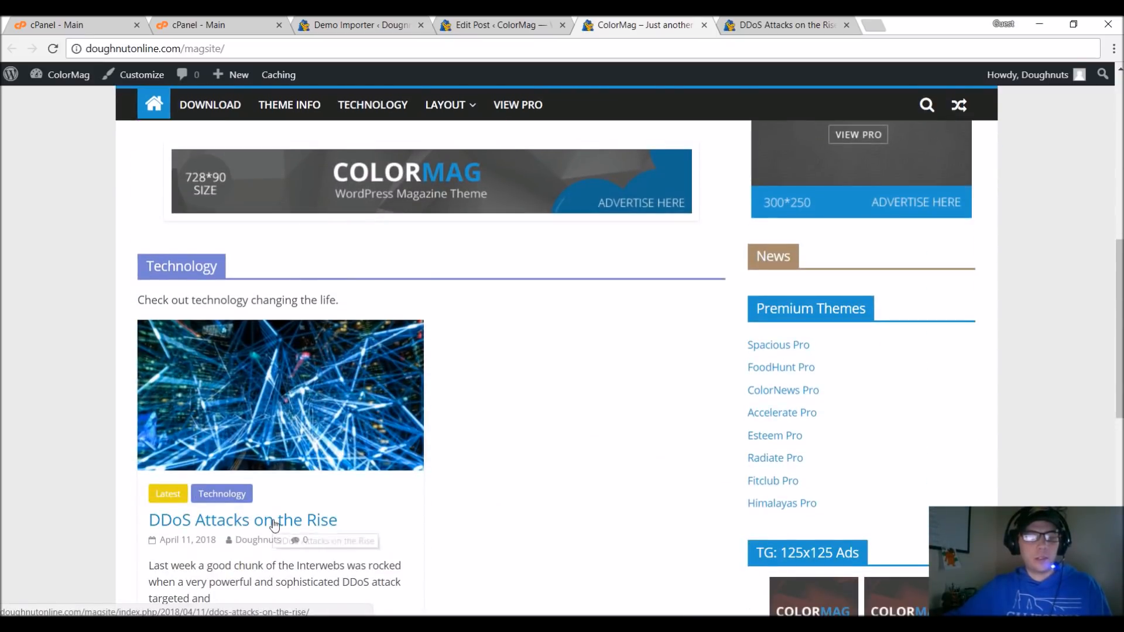
scroll(271, 524, "up", 10)
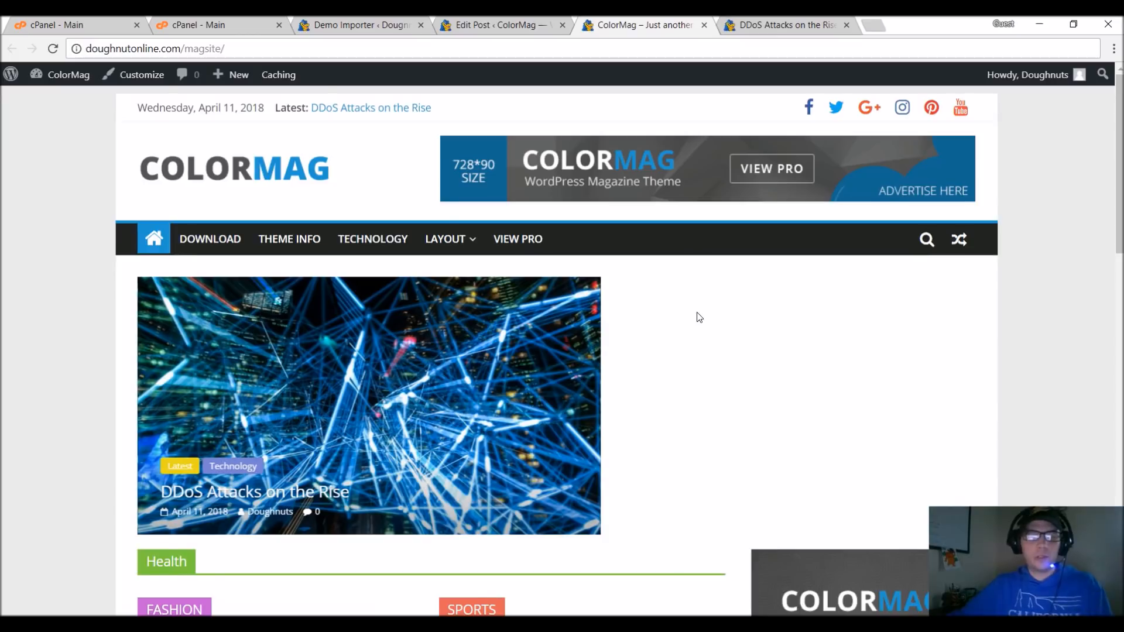
Examine the homepage's Health, Fashion, Sports and Technology sections to see which ones still need adapting.
scroll(677, 309, "down", 4)
scroll(677, 309, "down", 7)
scroll(627, 342, "up", 6)
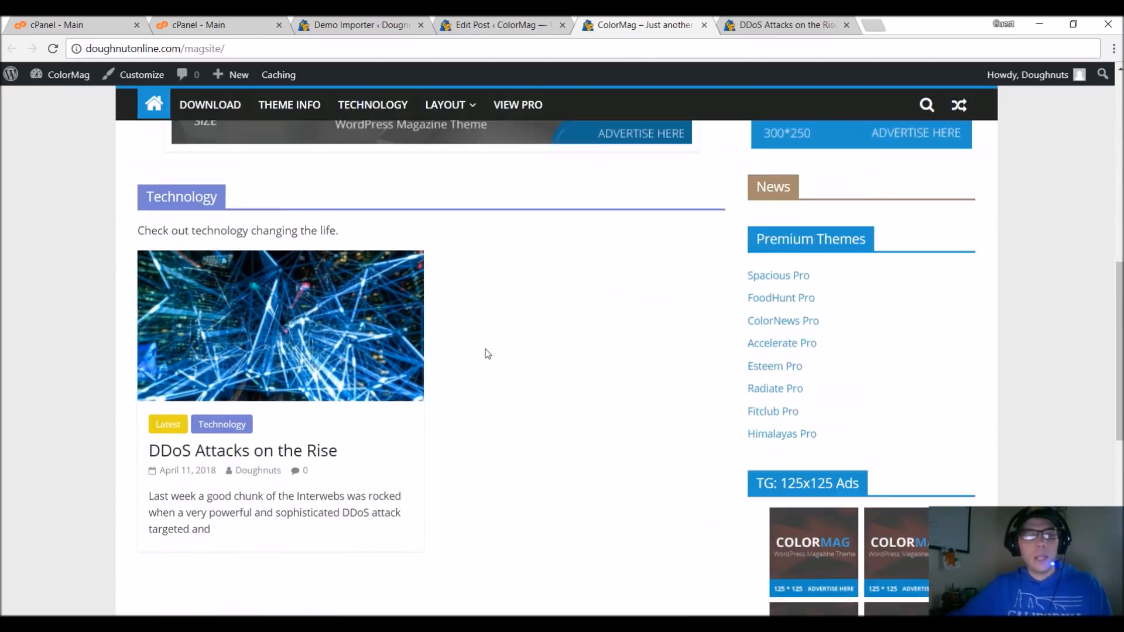
scroll(486, 348, "up", 1)
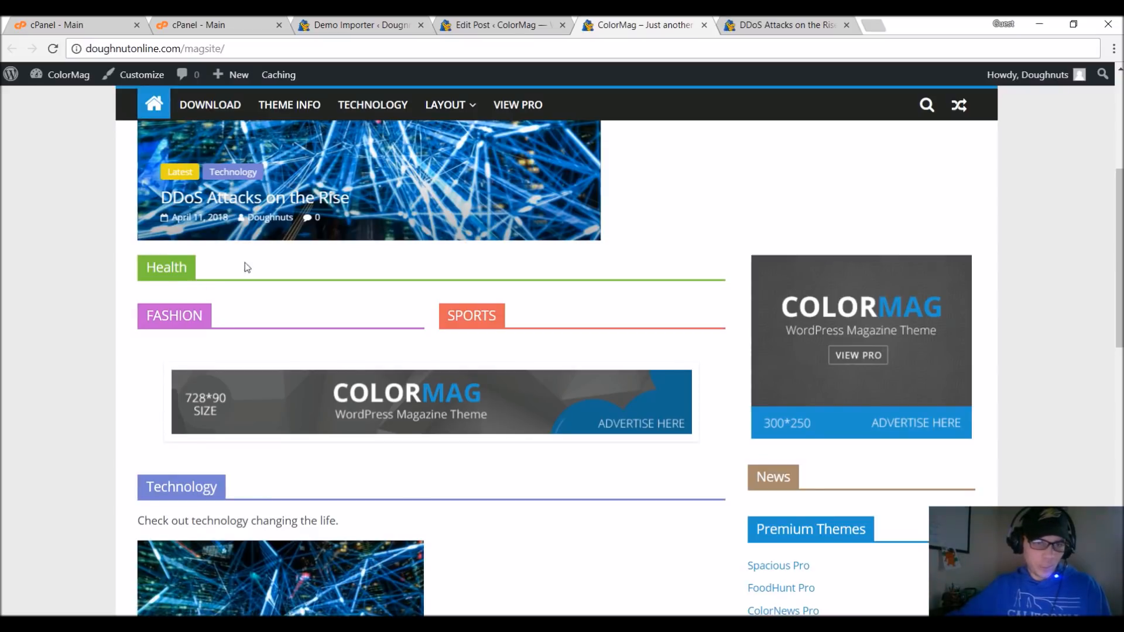
scroll(216, 258, "up", 1)
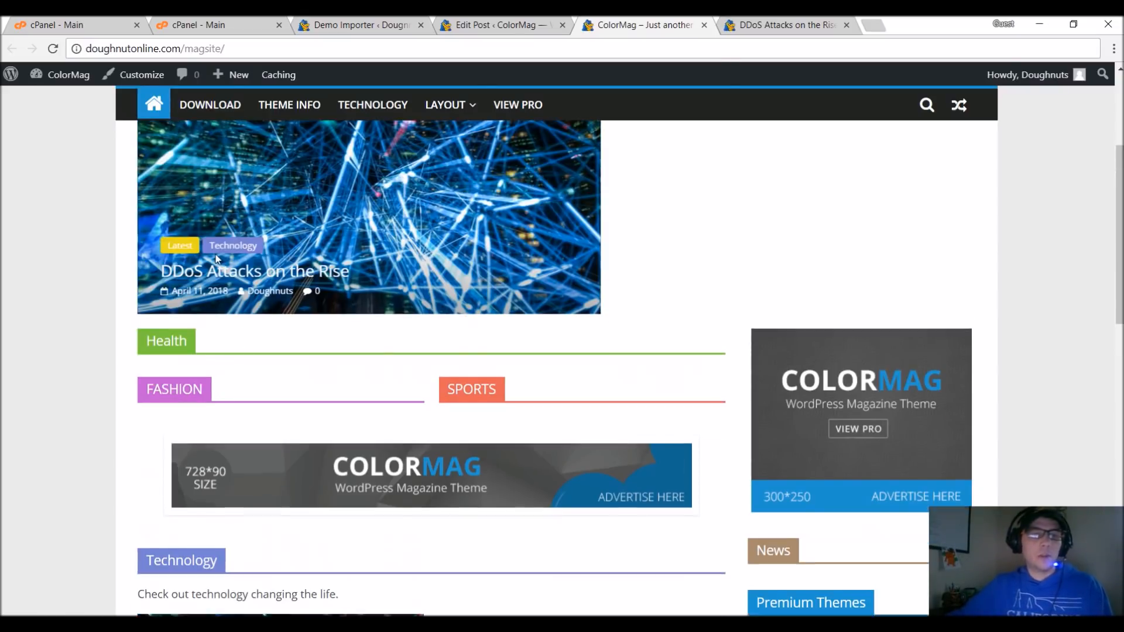
scroll(217, 258, "up", 1)
scroll(235, 501, "up", 1)
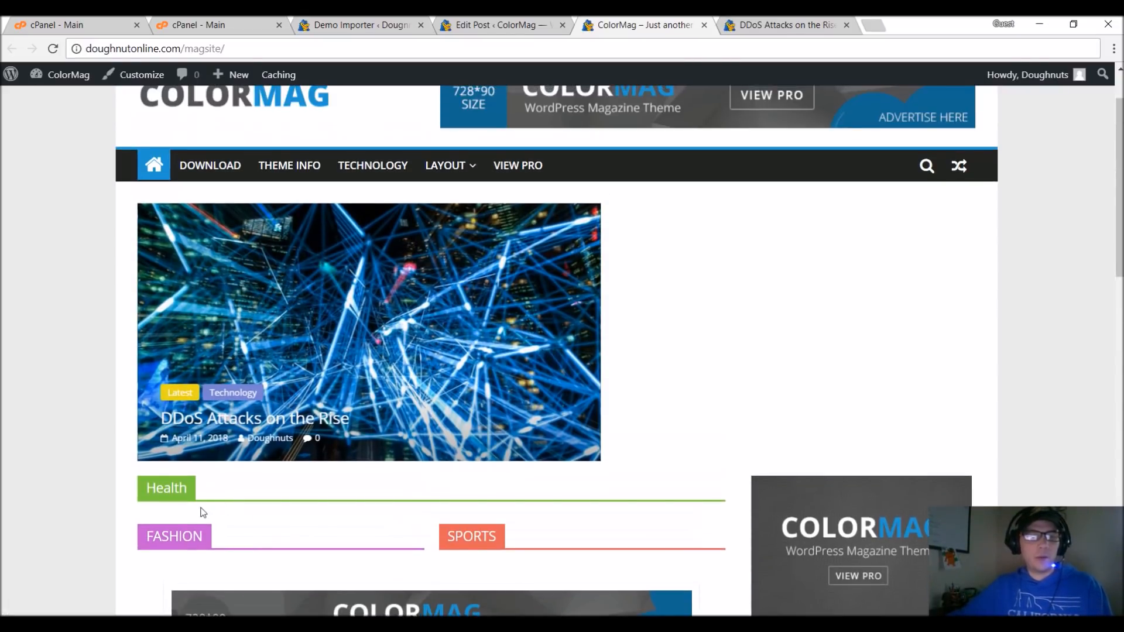
left_click_drag(147, 485, 232, 508)
left_click(147, 482)
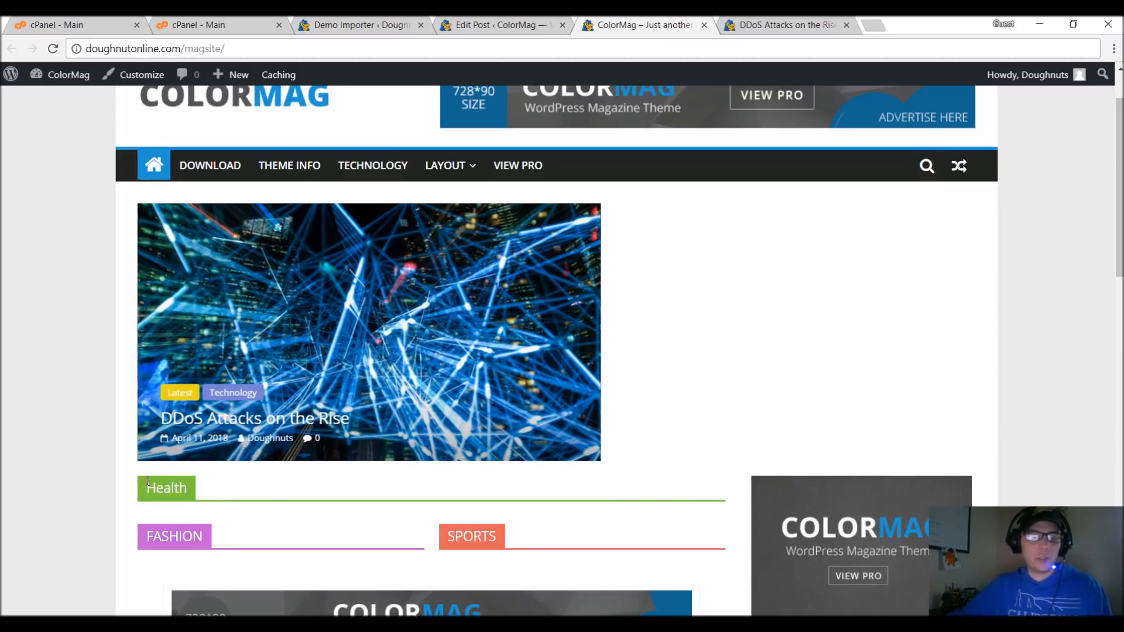
left_click_drag(146, 487, 188, 492)
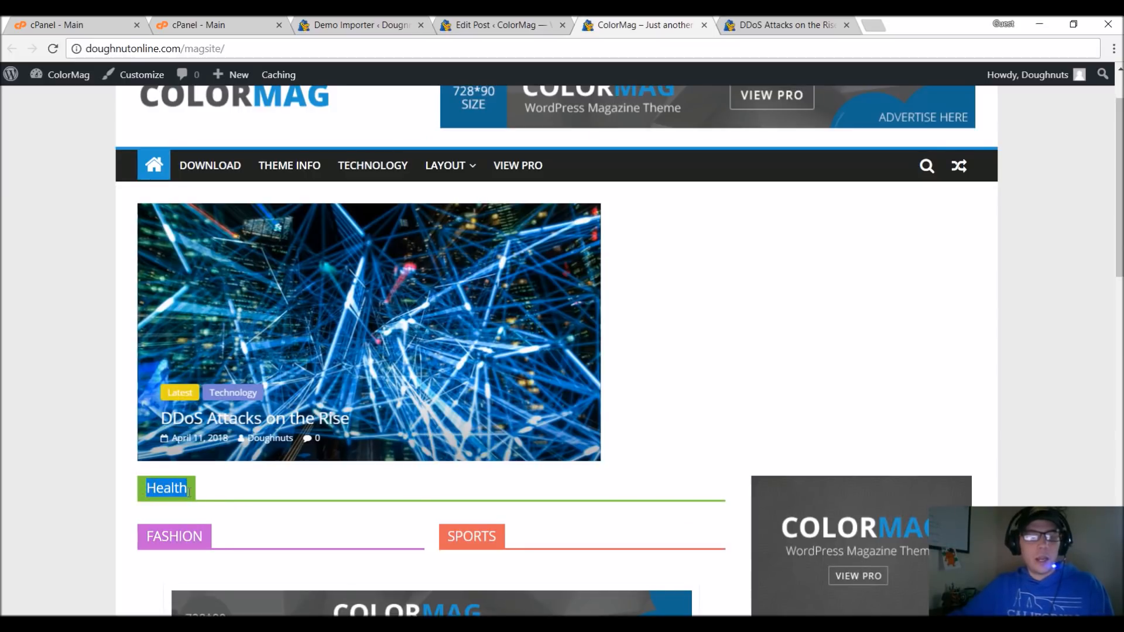
left_click(147, 489)
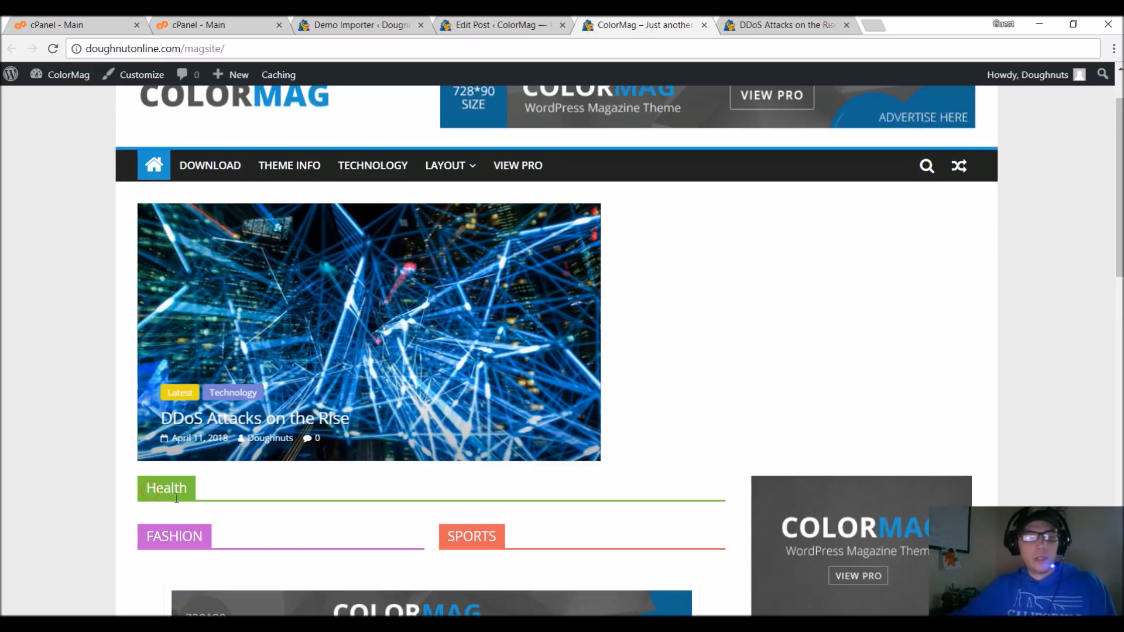
scroll(474, 572, "down", 5)
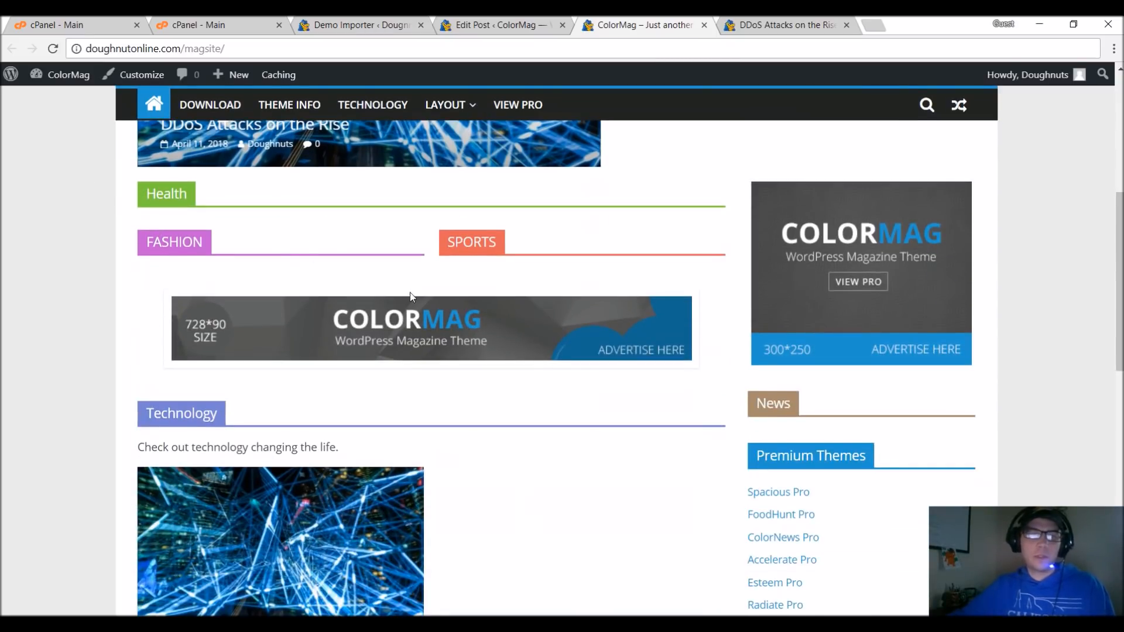
scroll(409, 290, "up", 5)
Open the theme customizer and change the title of the Health featured posts widget to Technology.
mouse_move(424, 155)
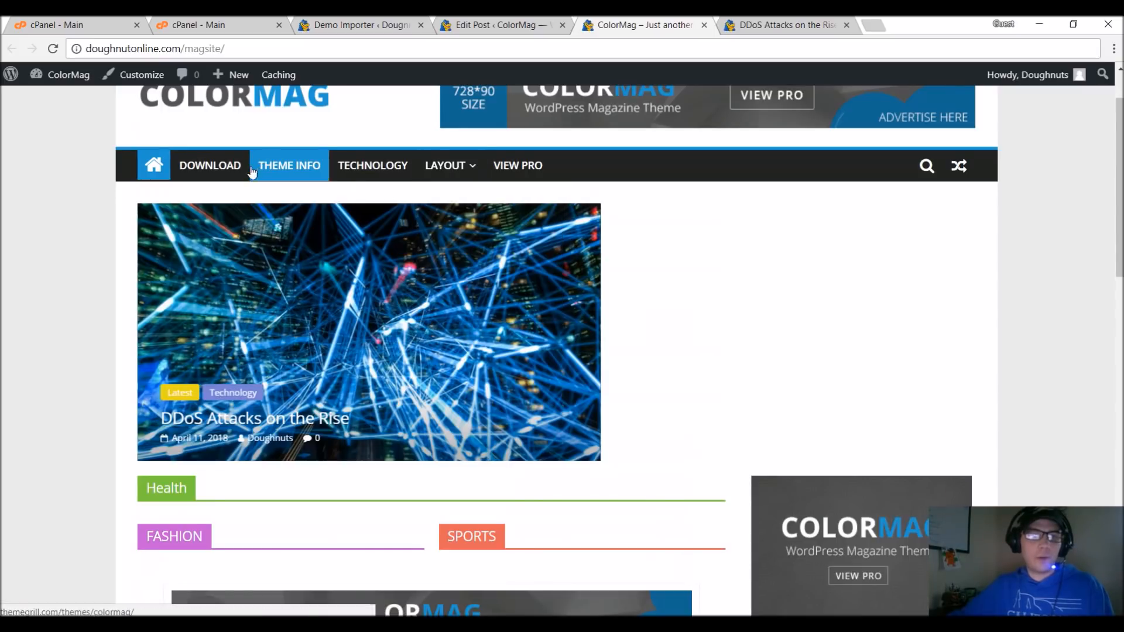
left_click(141, 76)
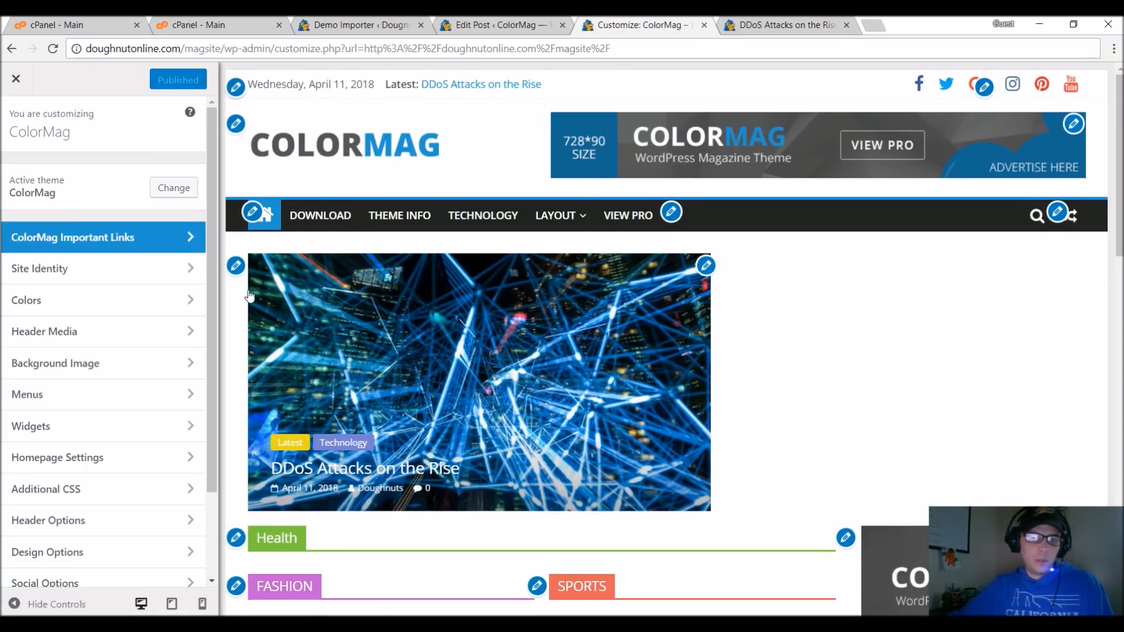
scroll(243, 310, "down", 4)
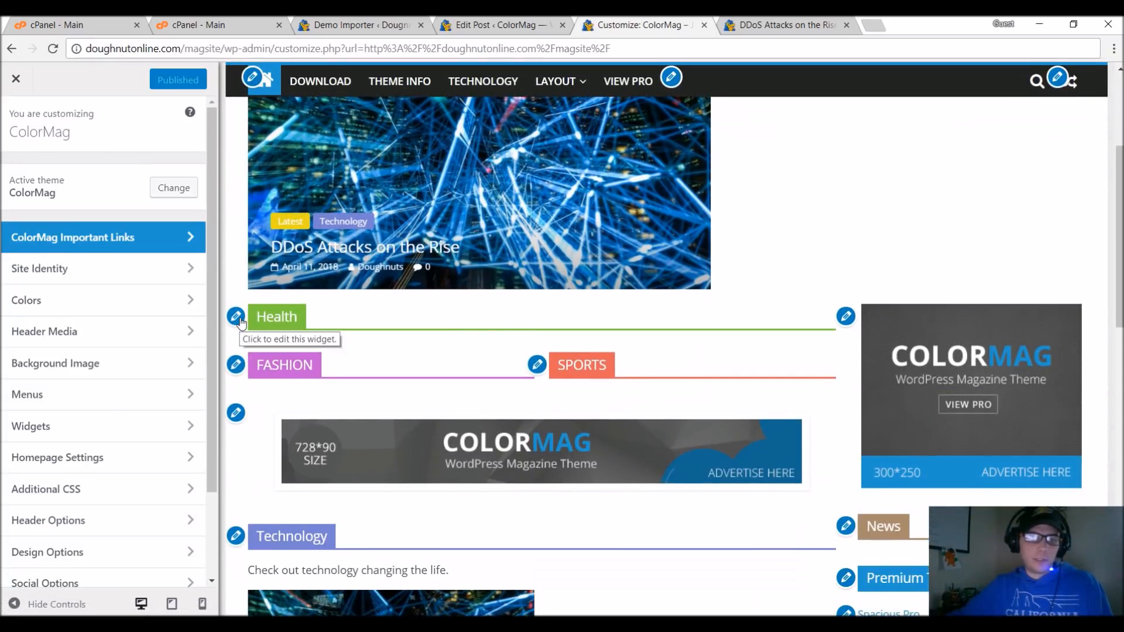
left_click(239, 320)
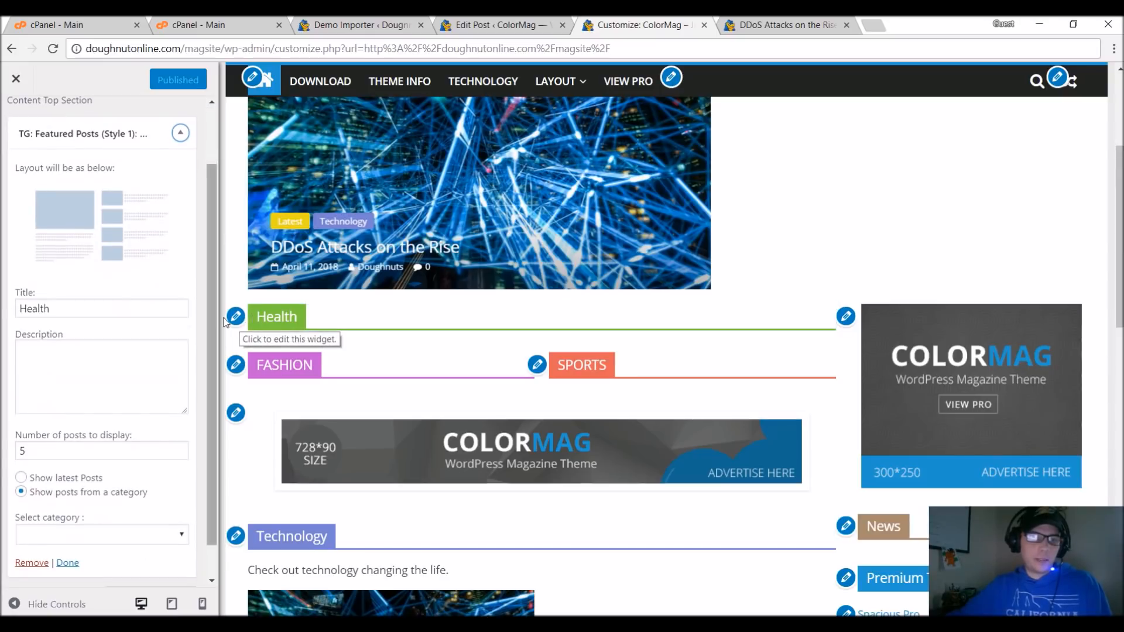
double_click(111, 308)
type("Technology")
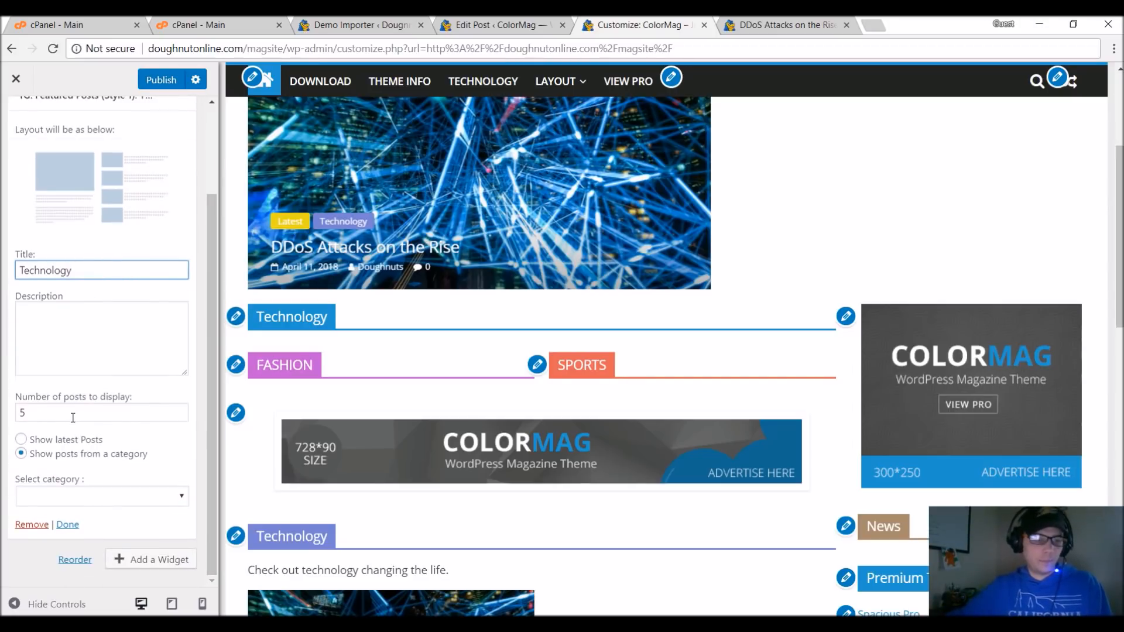
Make the retitled widget show posts from the Technology category, check the preview and close the widget's settings.
left_click(94, 496)
left_click(89, 546)
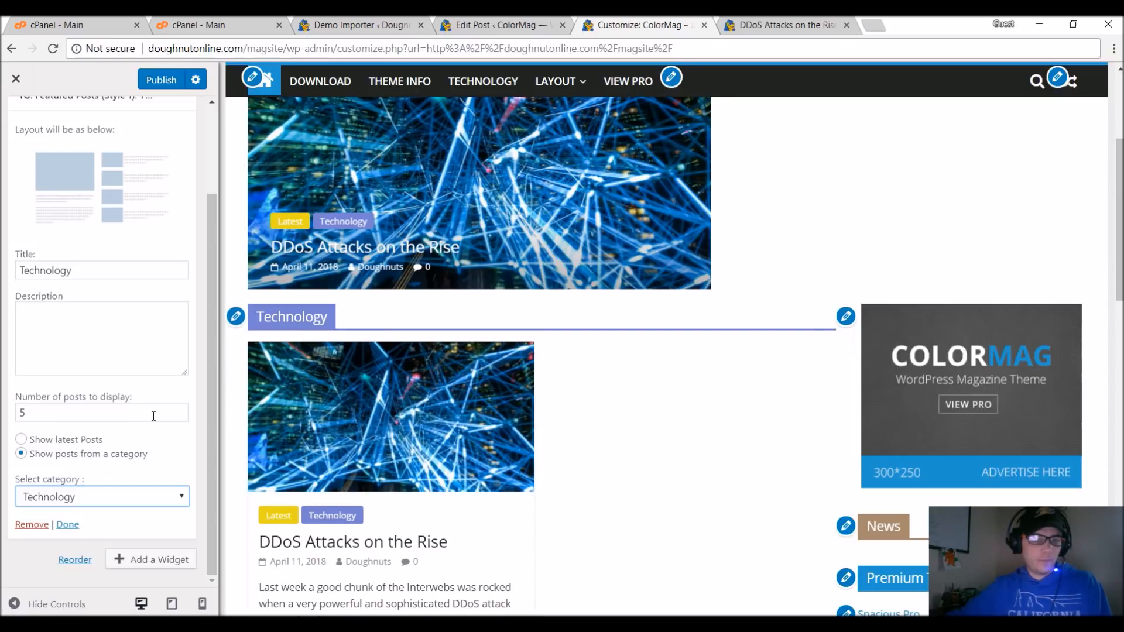
scroll(460, 468, "down", 3)
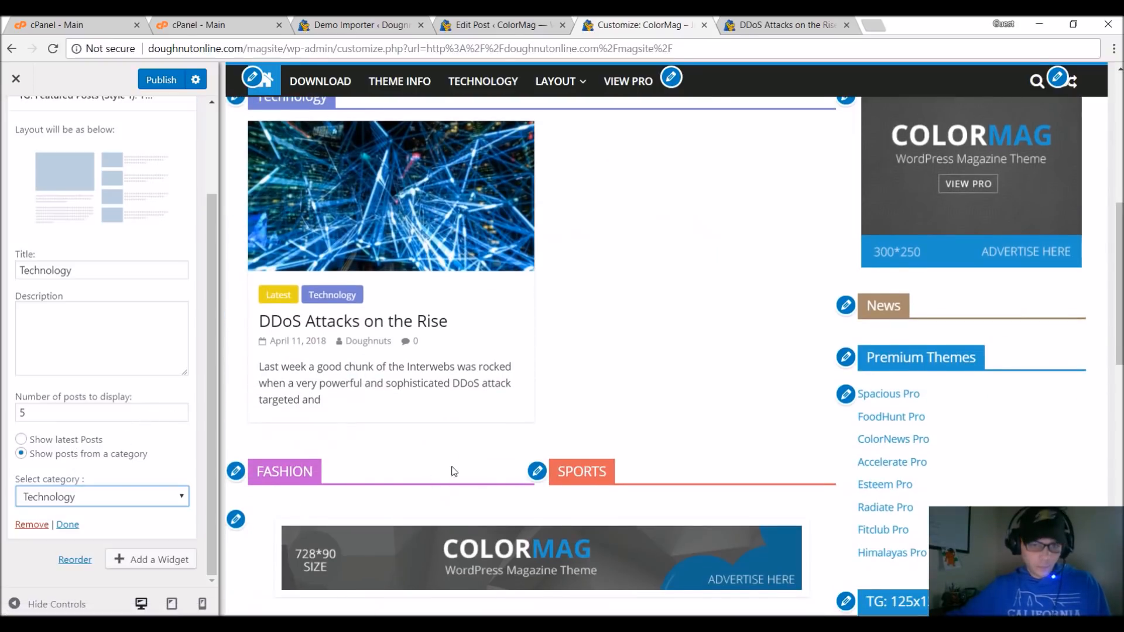
scroll(454, 471, "up", 1)
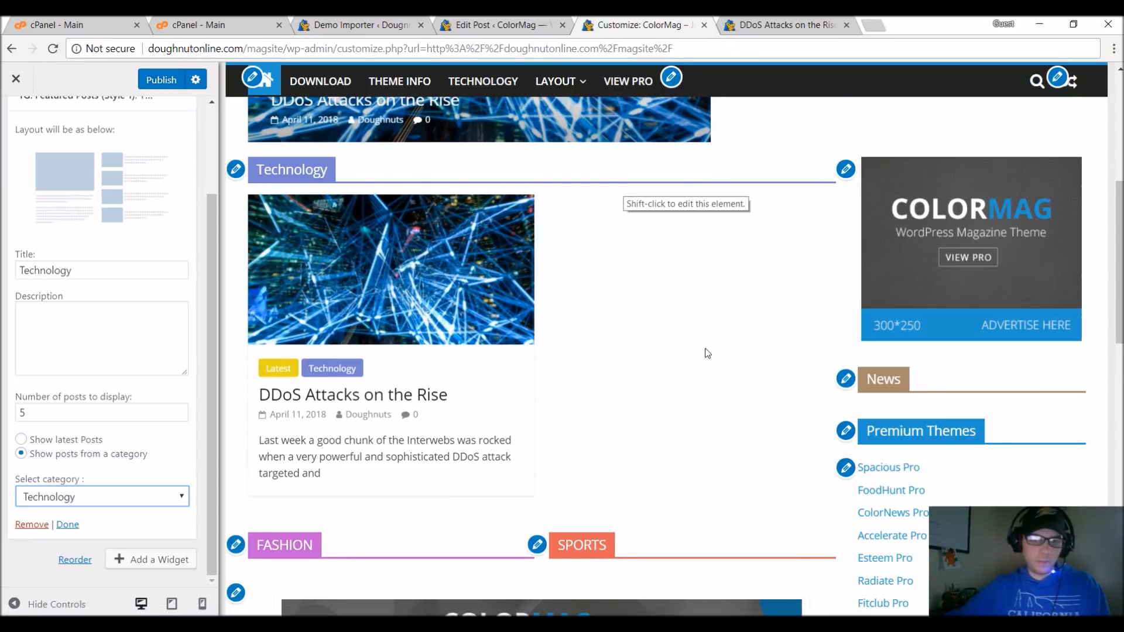
scroll(660, 452, "up", 1)
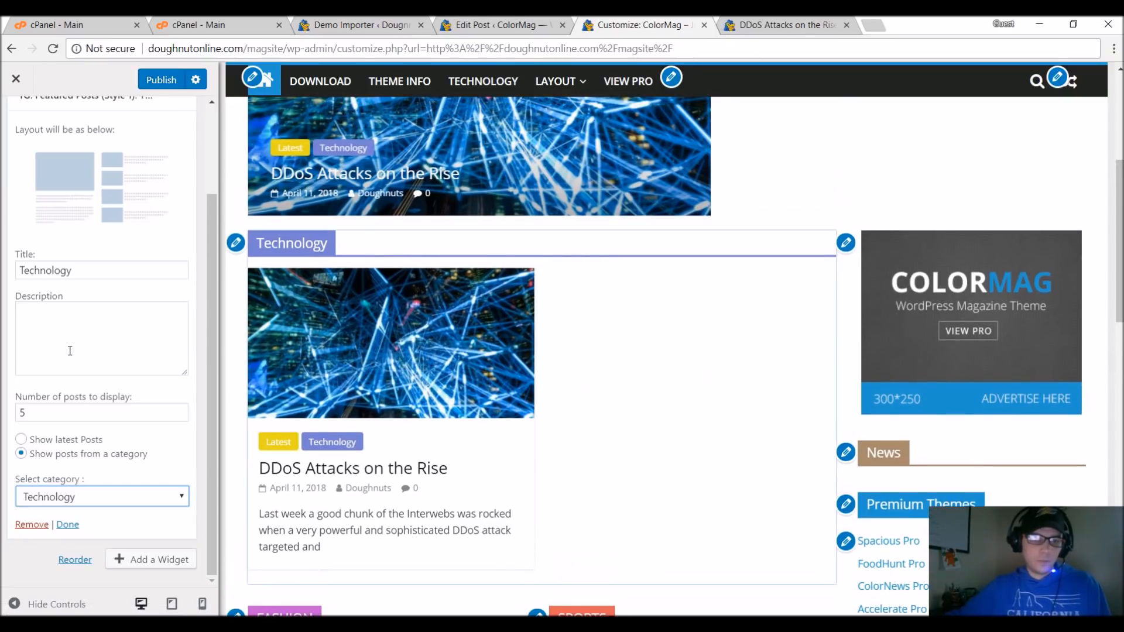
left_click(67, 524)
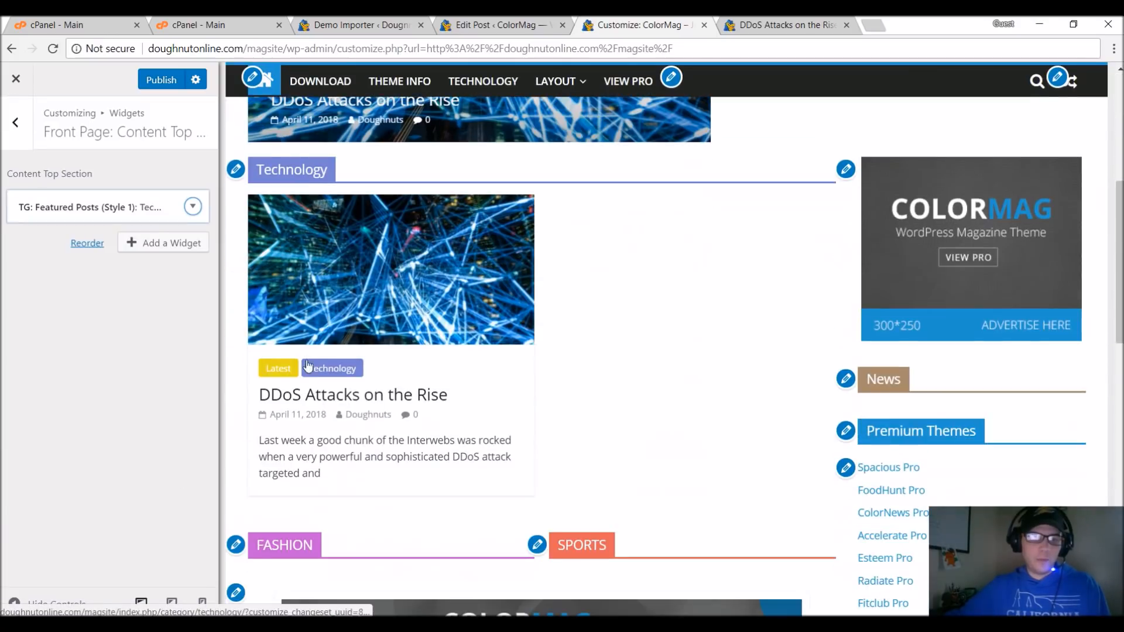
Open the lower Technology featured posts widget in the Content Bottom section and check its category options.
scroll(317, 351, "up", 2)
scroll(322, 386, "down", 9)
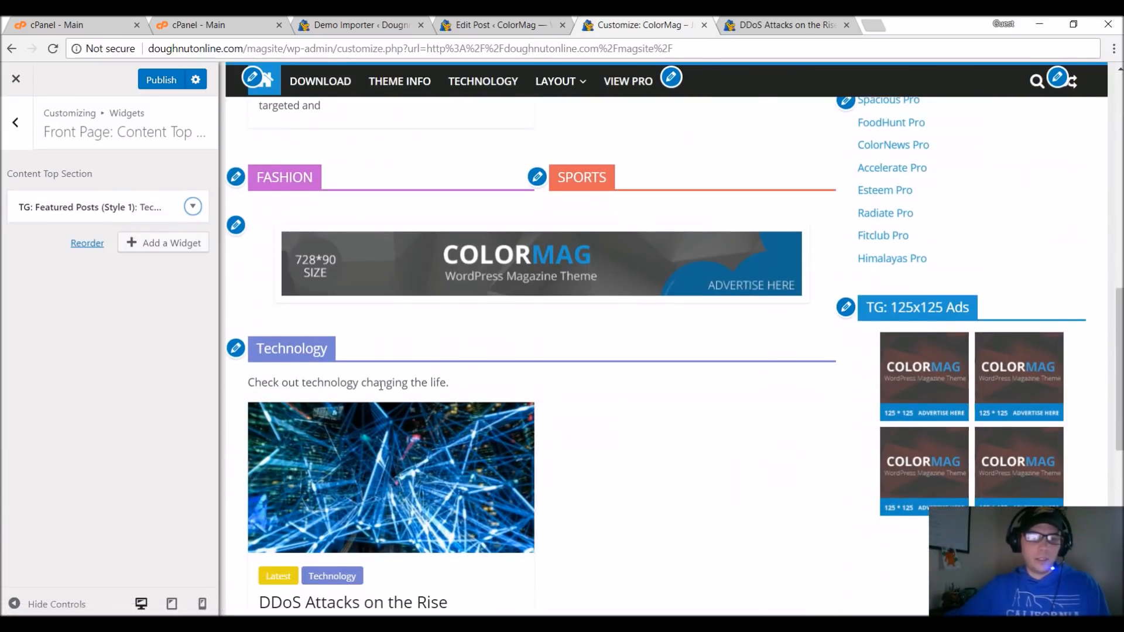
left_click(236, 275)
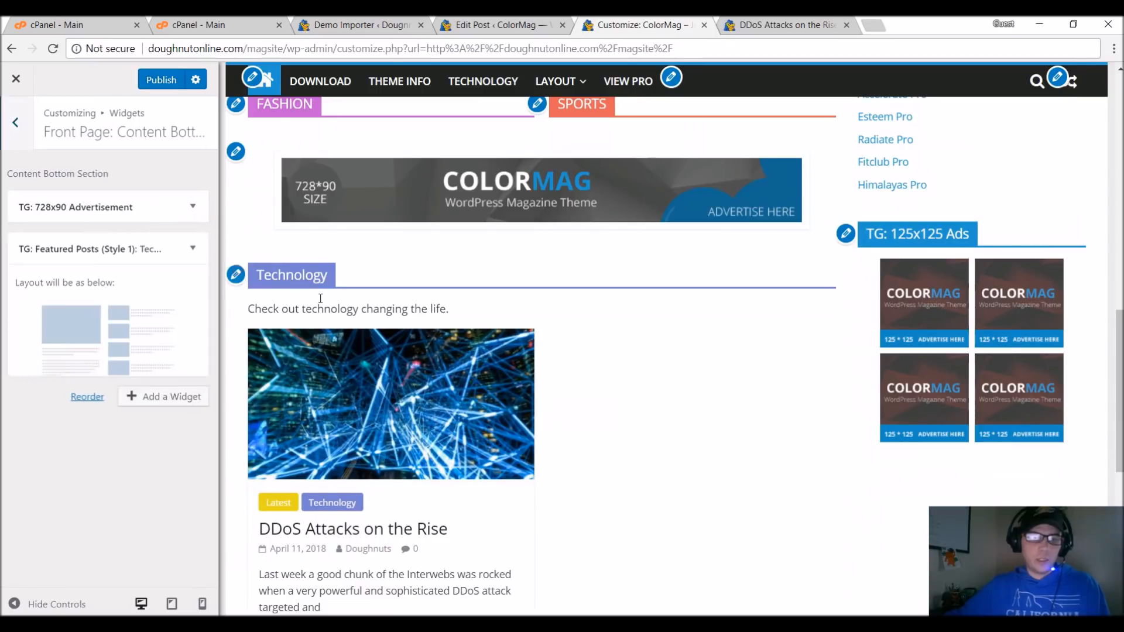
scroll(169, 384, "down", 2)
left_click(75, 499)
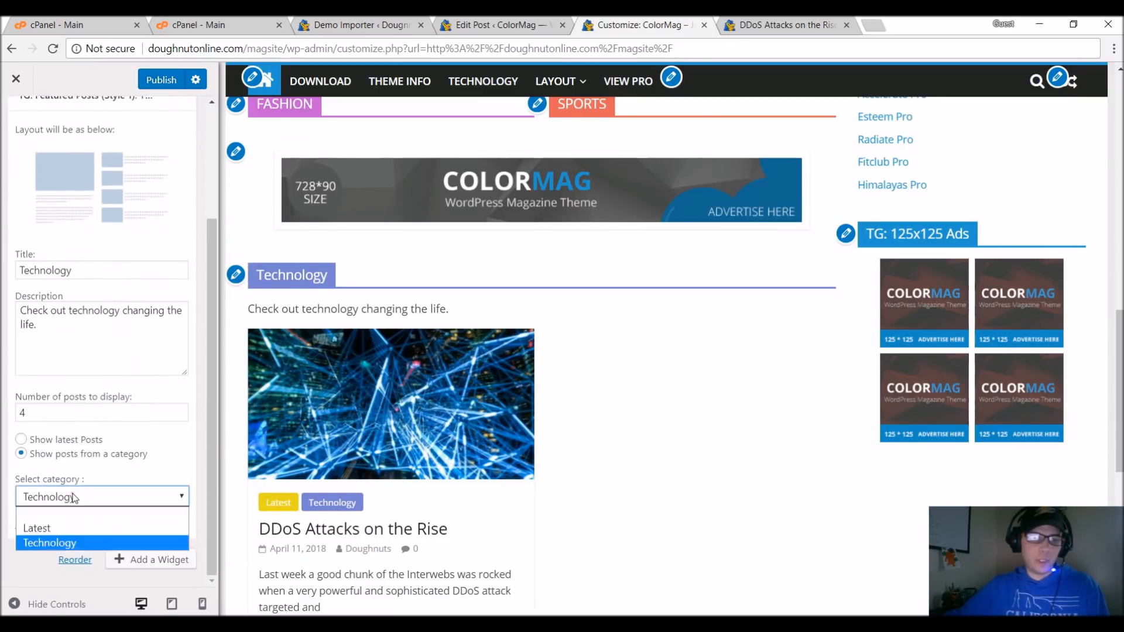
left_click(68, 599)
left_click(68, 603)
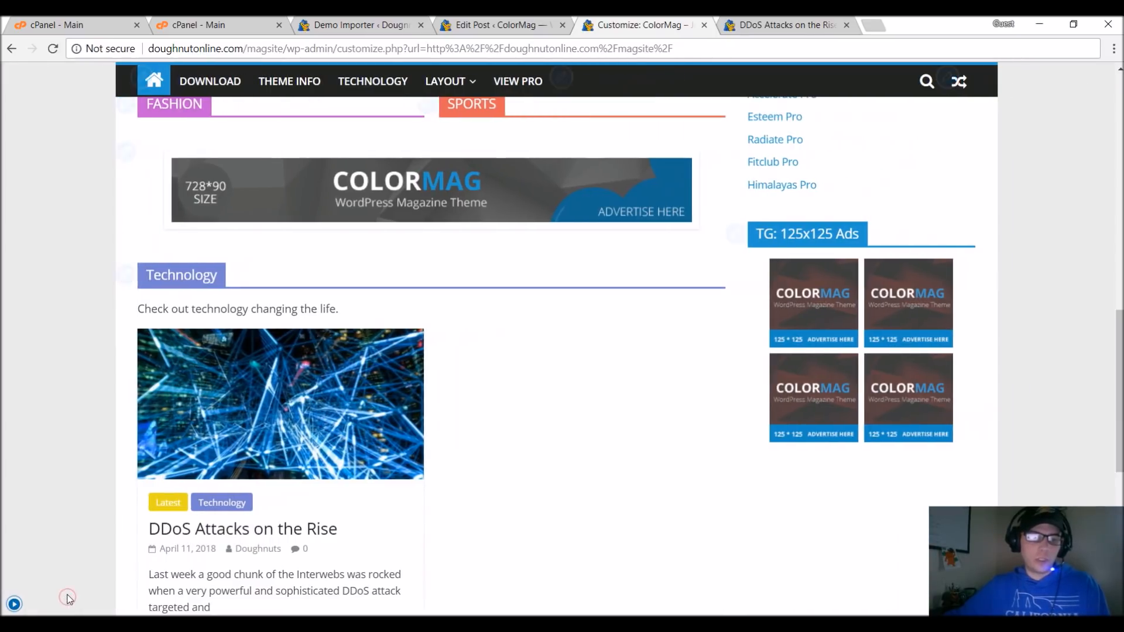
left_click(14, 603)
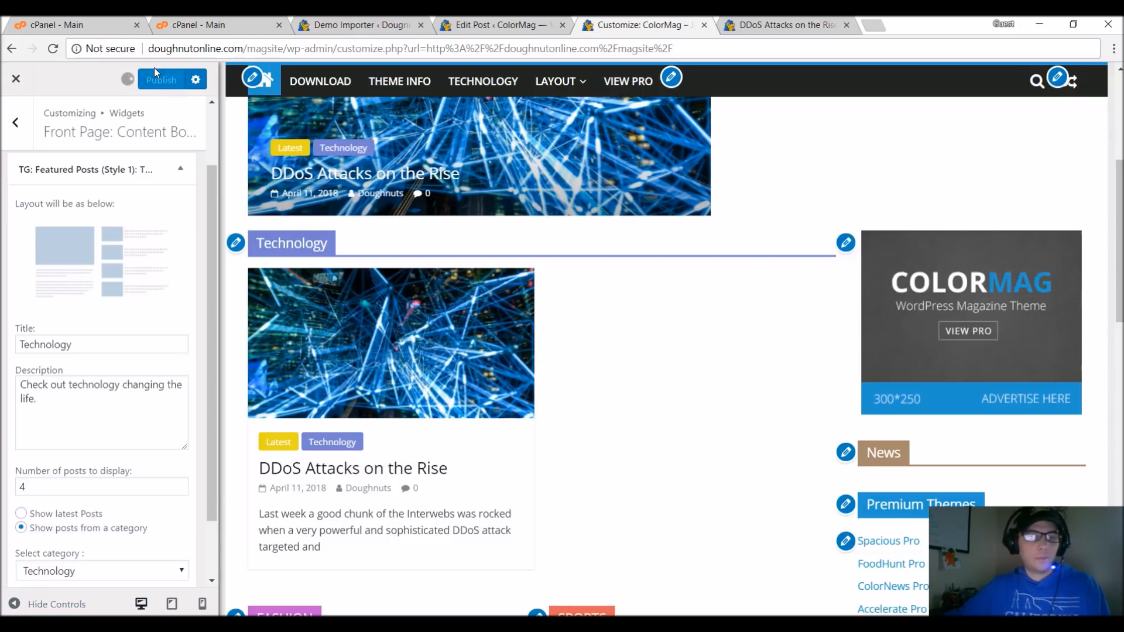
Publish the widget changes, leave the customizer and check the Technology section on the live homepage.
left_click(18, 80)
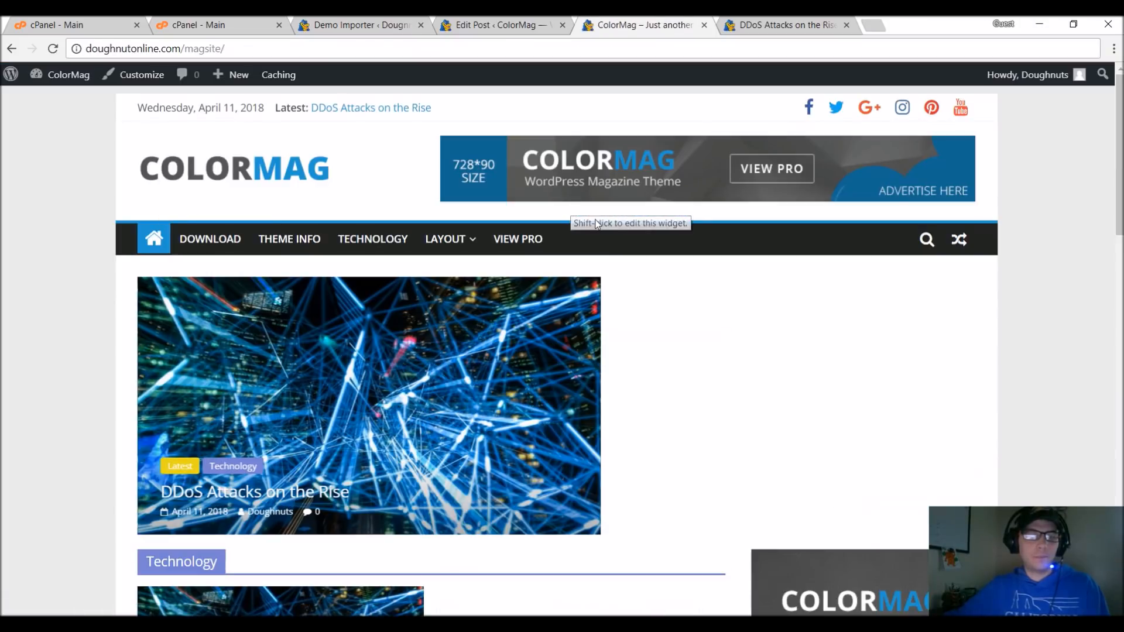
scroll(450, 295, "down", 3)
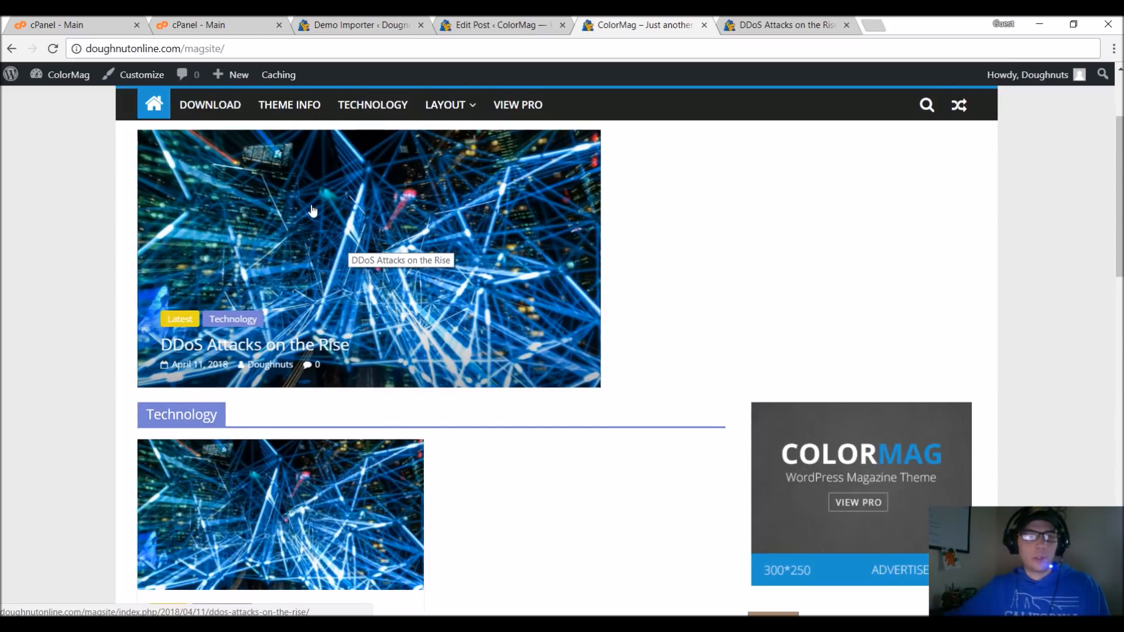
Return to the site dashboard, close the old post editor tab and start a new post titled Travel Abroad Cheaply.
scroll(314, 211, "up", 3)
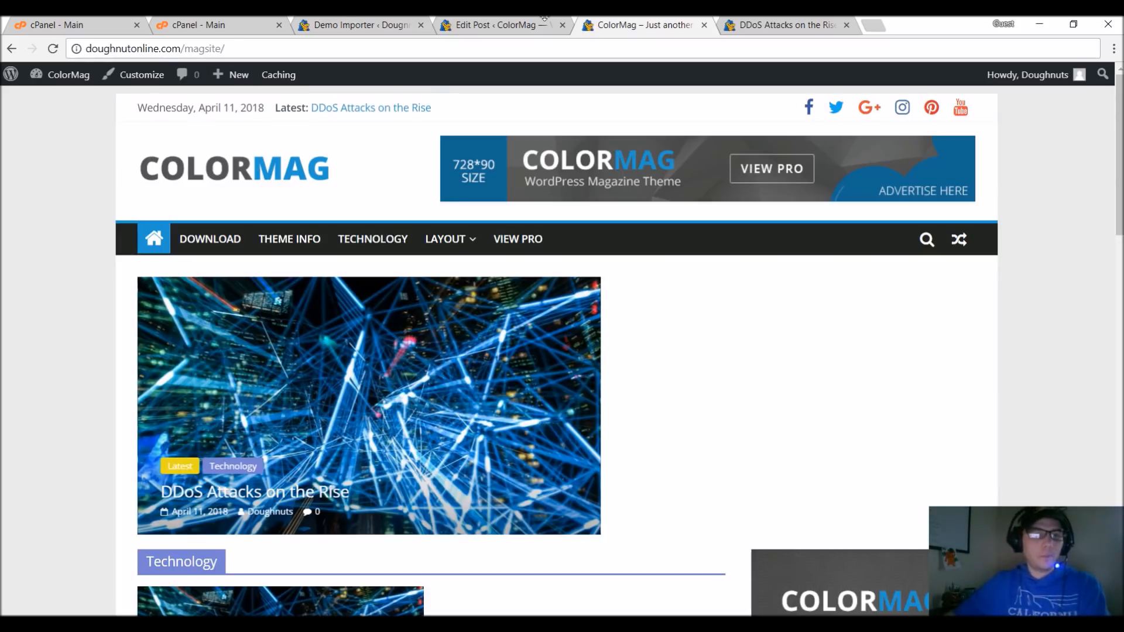
mouse_move(56, 79)
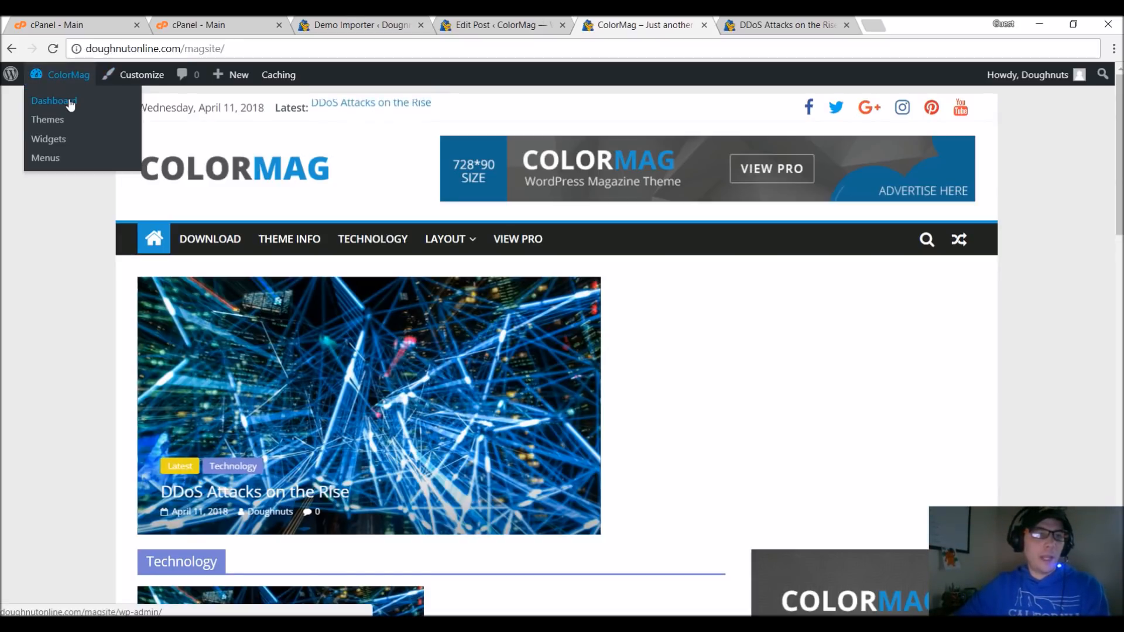
left_click(71, 103)
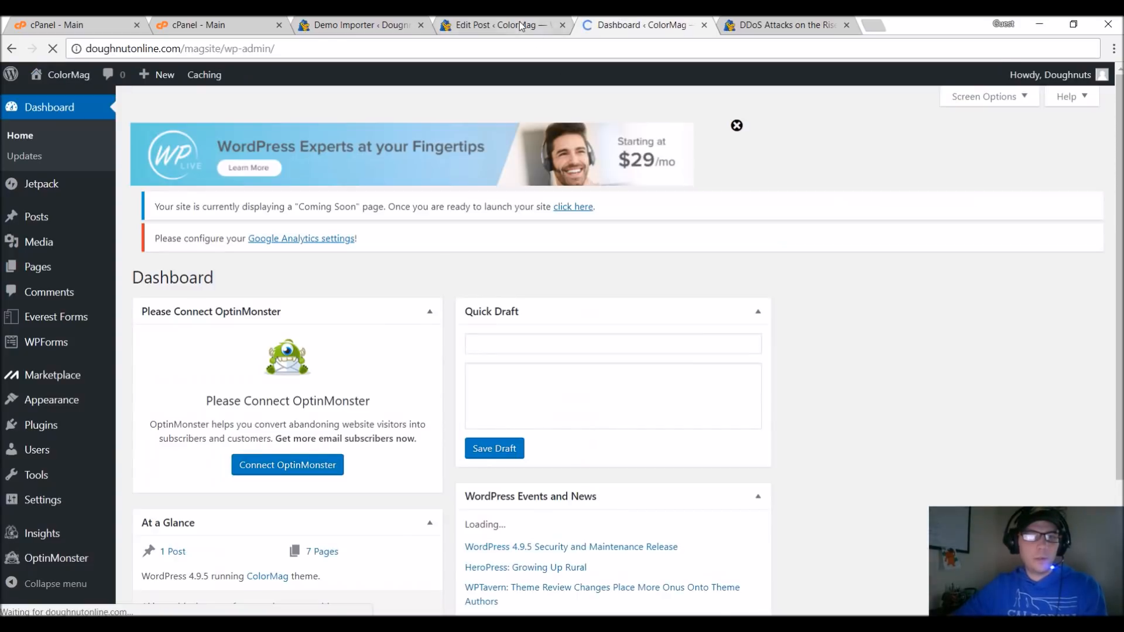
left_click(521, 26)
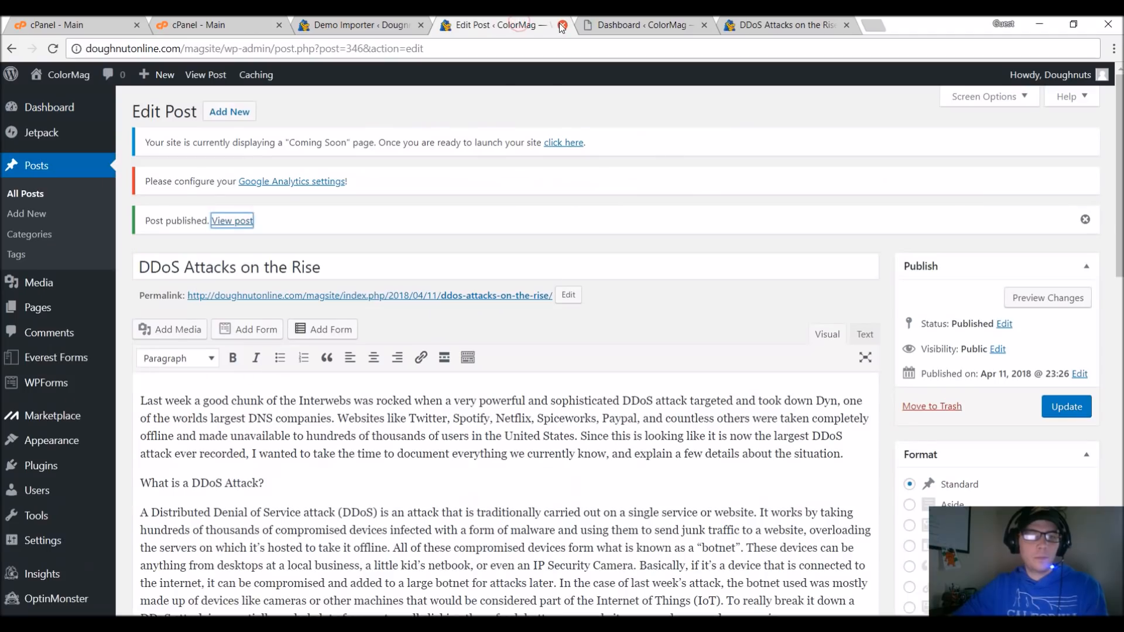
left_click(562, 25)
mouse_move(59, 219)
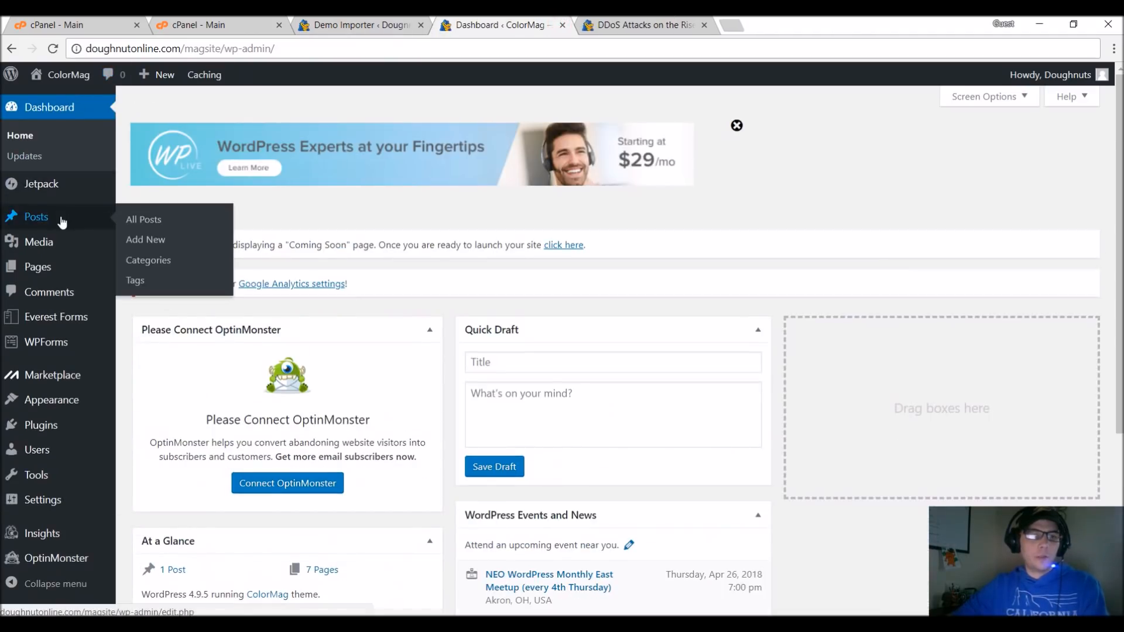
left_click(166, 241)
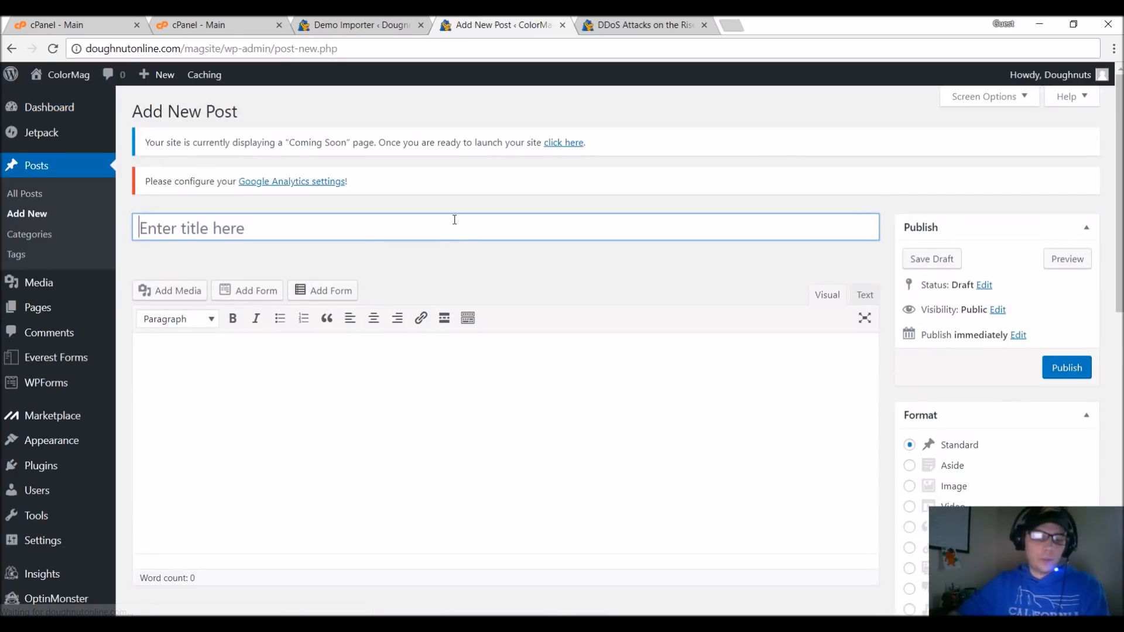
type("Travel Abroad Cheaply")
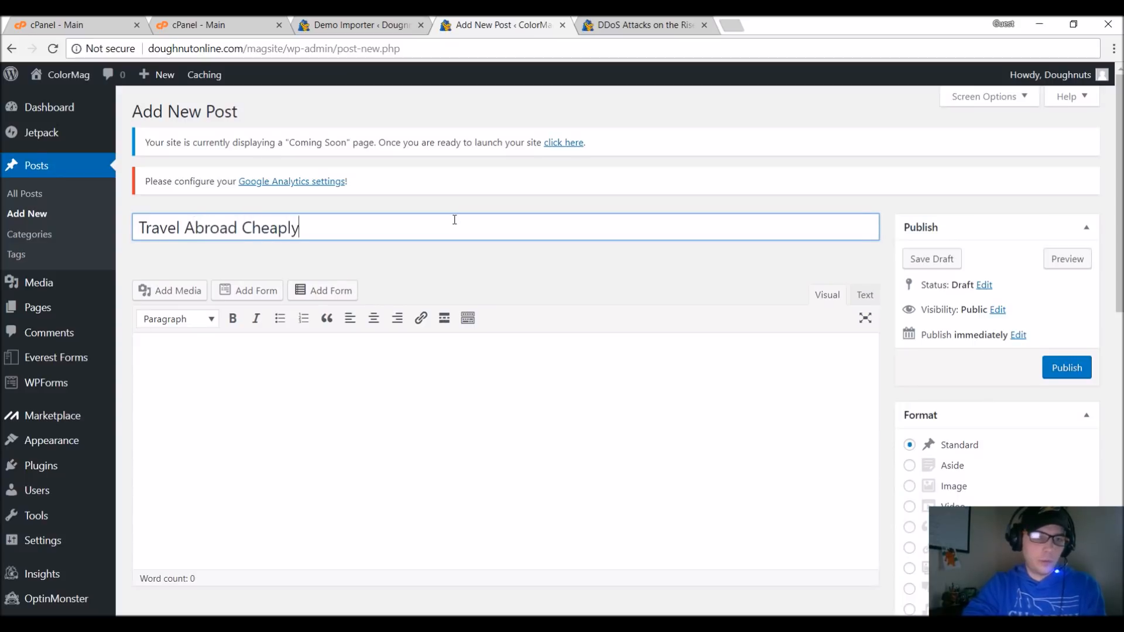
key("Tab")
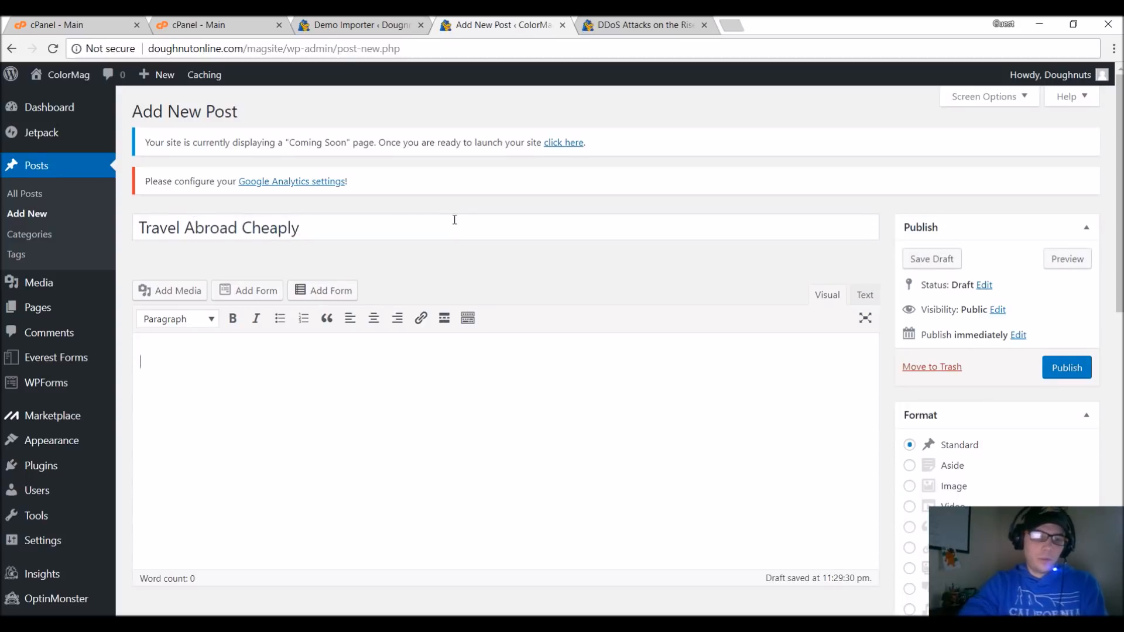
Fill the post body with the sample article text copied from sample-article.txt.
mouse_move(342, 624)
left_click(431, 569)
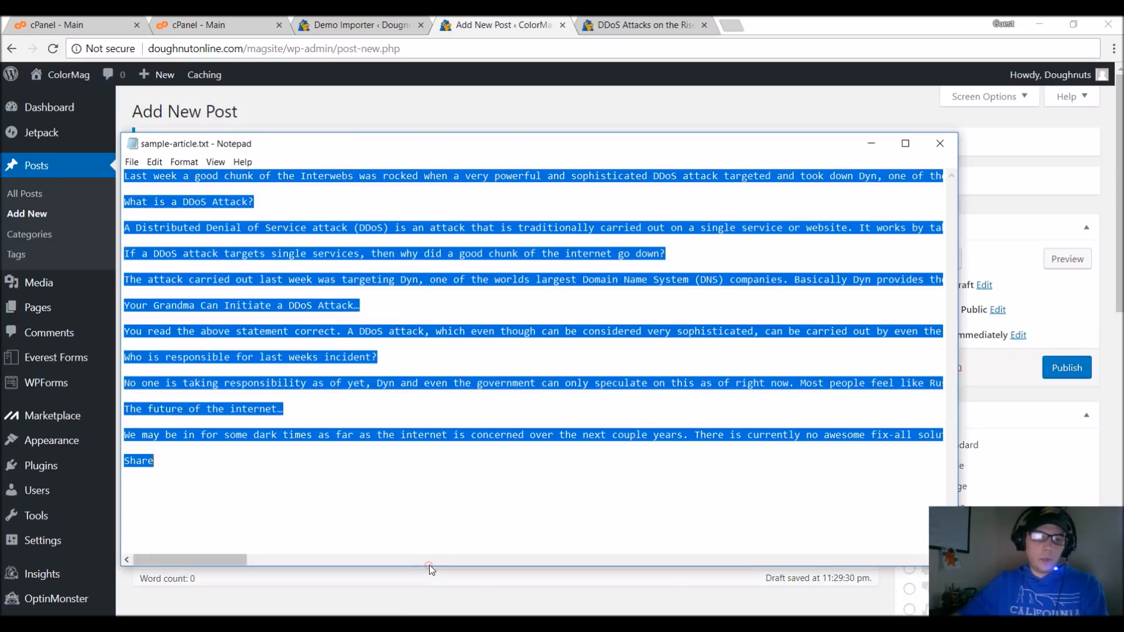
left_click(871, 144)
left_click(414, 469)
key("ctrl+v")
Assign the post to the Travel and Latest categories and add the tag Travel.
scroll(1024, 252, "down", 8)
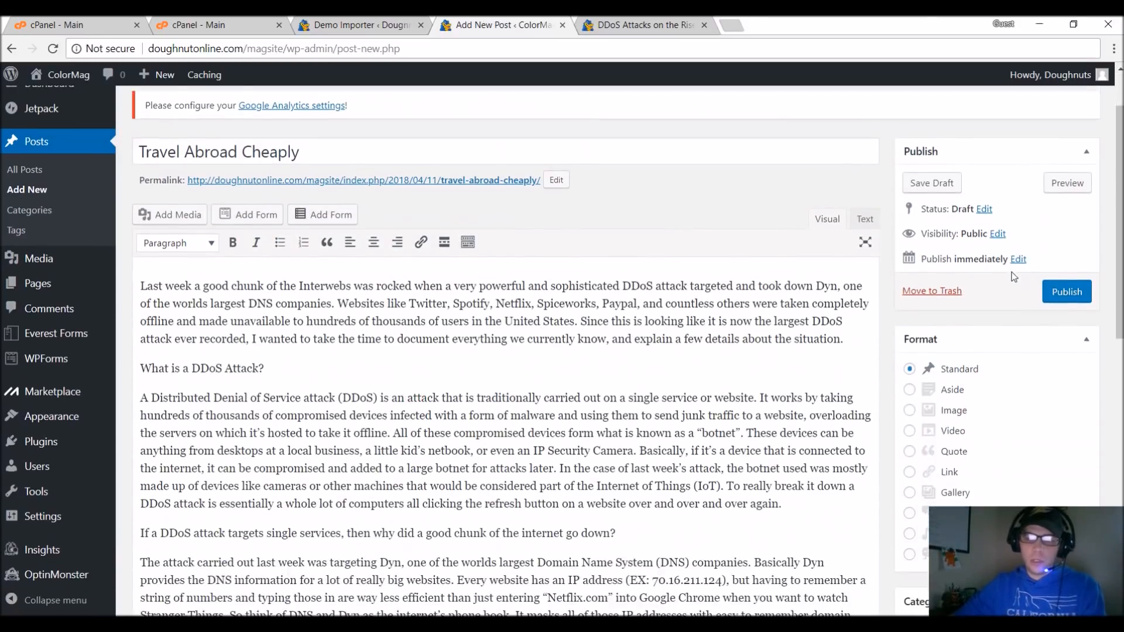
scroll(1005, 320, "down", 1)
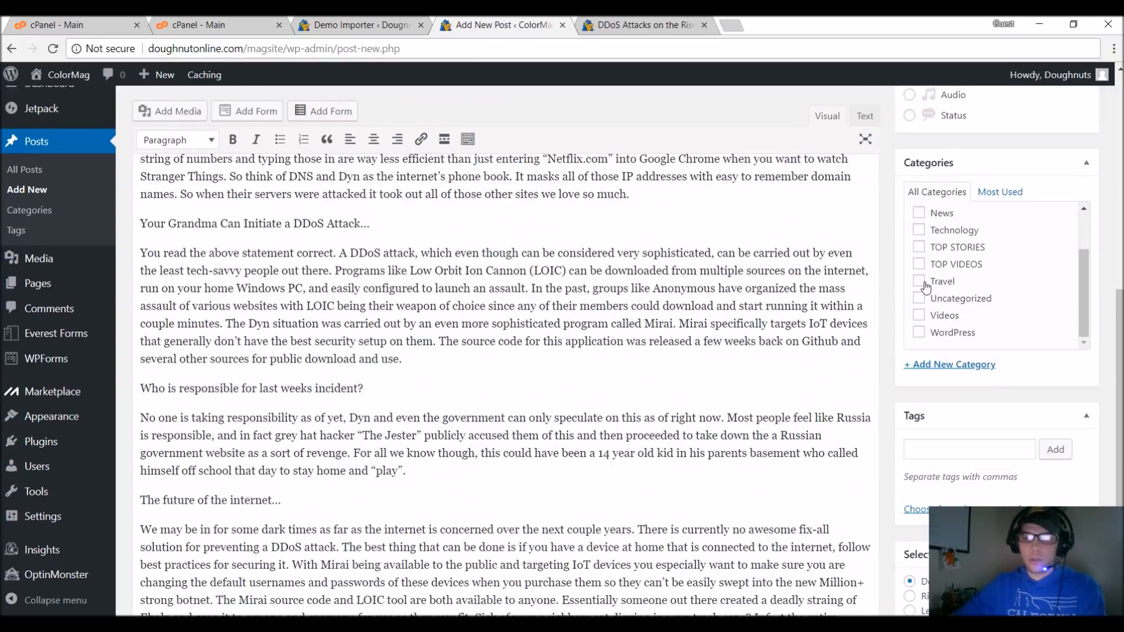
scroll(932, 282, "up", 1)
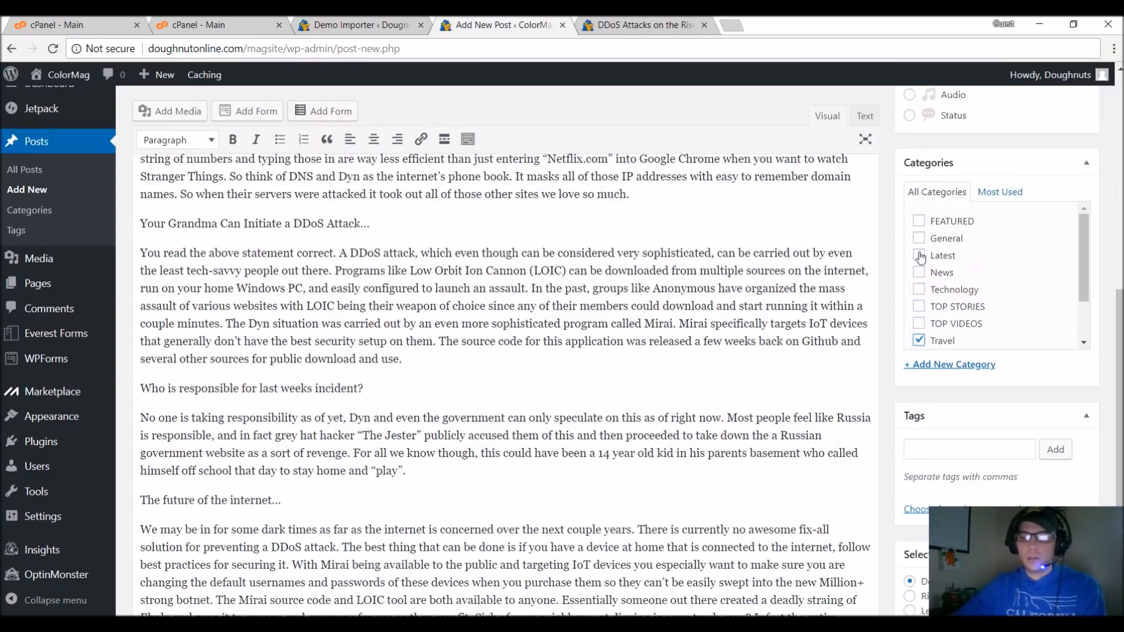
scroll(960, 287, "down", 1)
scroll(968, 376, "down", 2)
left_click(942, 300)
type("Travel")
key("Return")
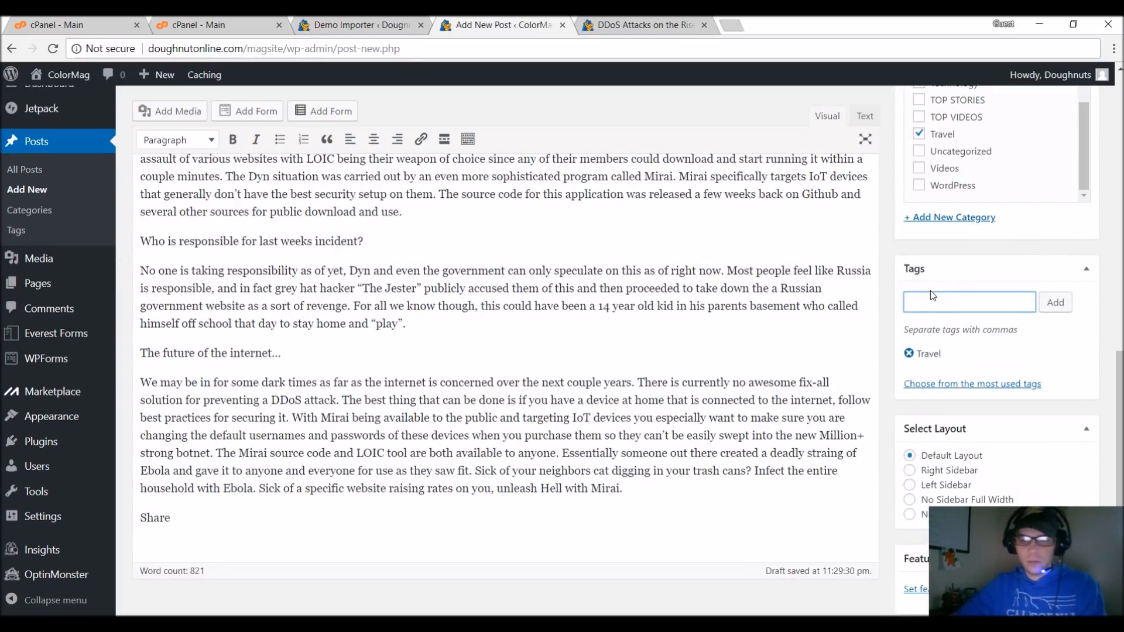
Upload adventure-ancient-architecture-227417.jpg from the Travel-StockArt folder and set it as the post's featured image.
scroll(930, 290, "down", 1)
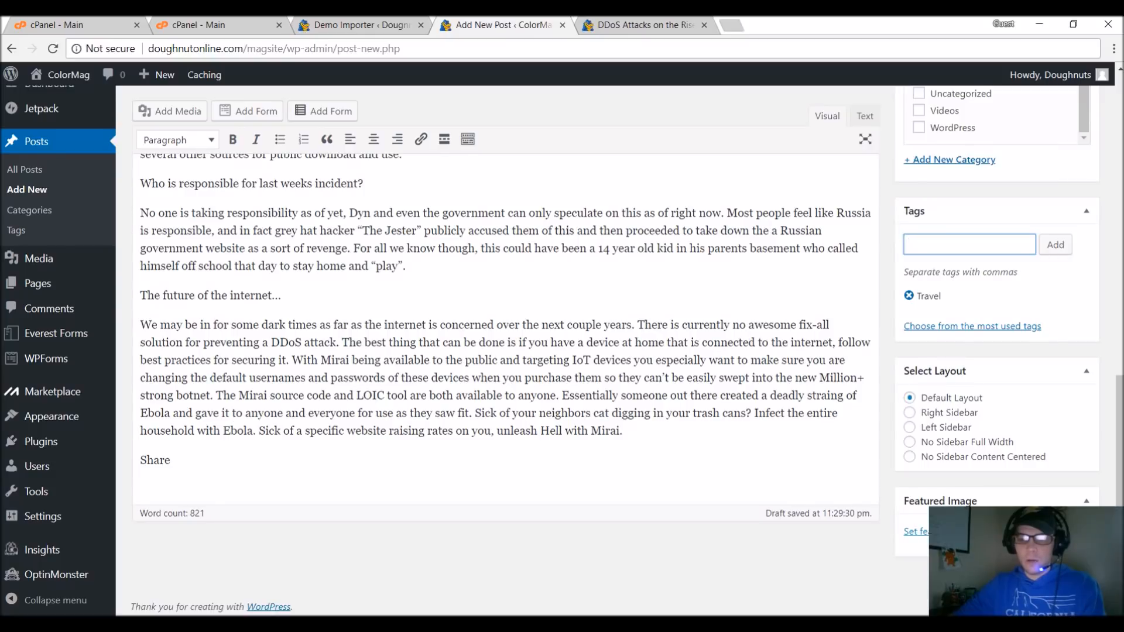
left_click(915, 532)
key("alt+Tab")
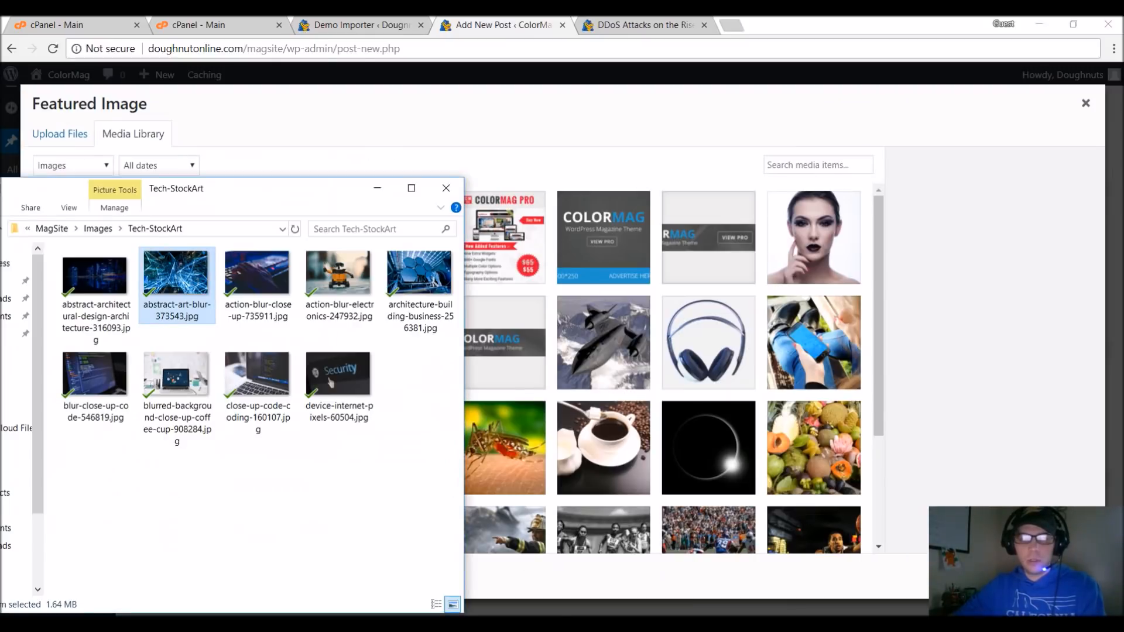
left_click(104, 227)
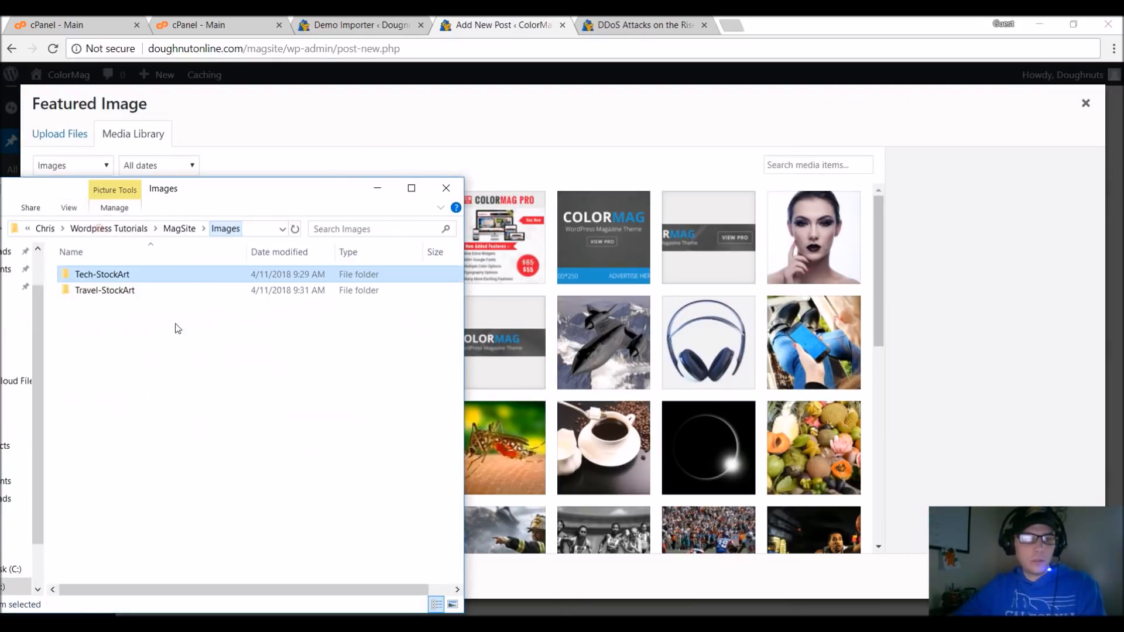
double_click(127, 295)
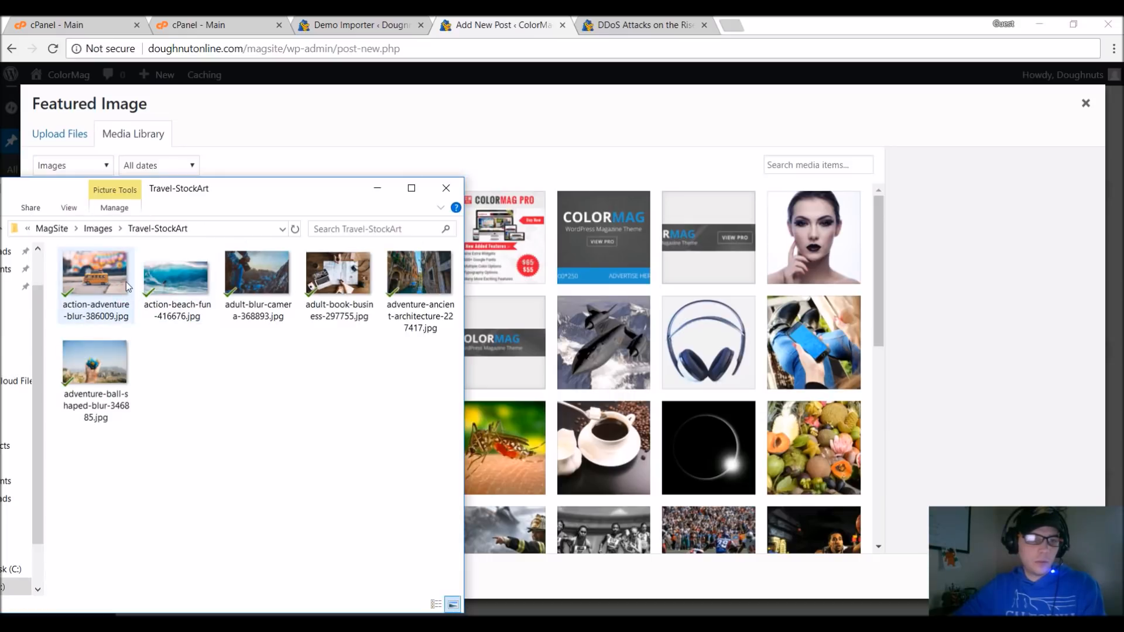
left_click_drag(428, 270, 582, 224)
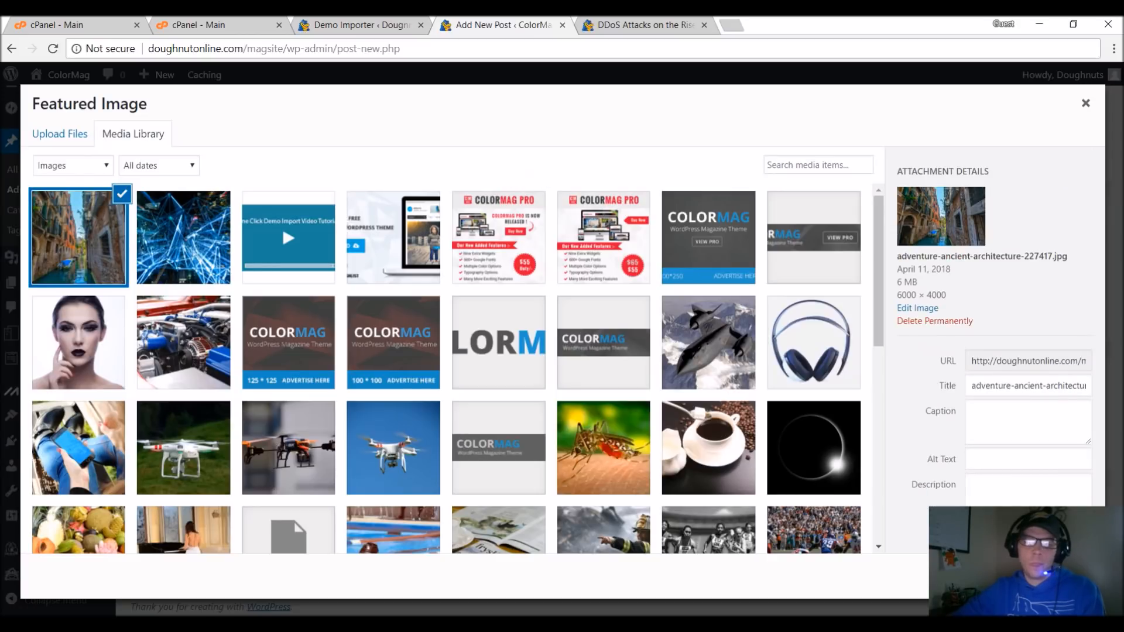
left_click(1047, 577)
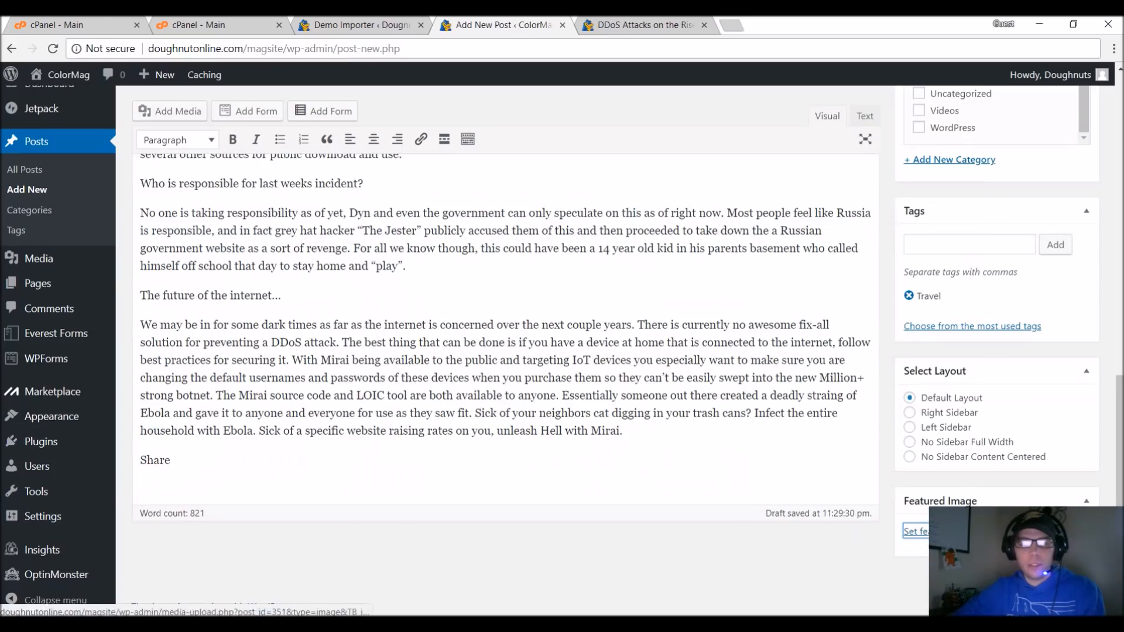
Publish the travel post and load the live homepage at doughnutonline.com/magsite/ in the tab showing the DDoS article.
scroll(506, 351, "up", 20)
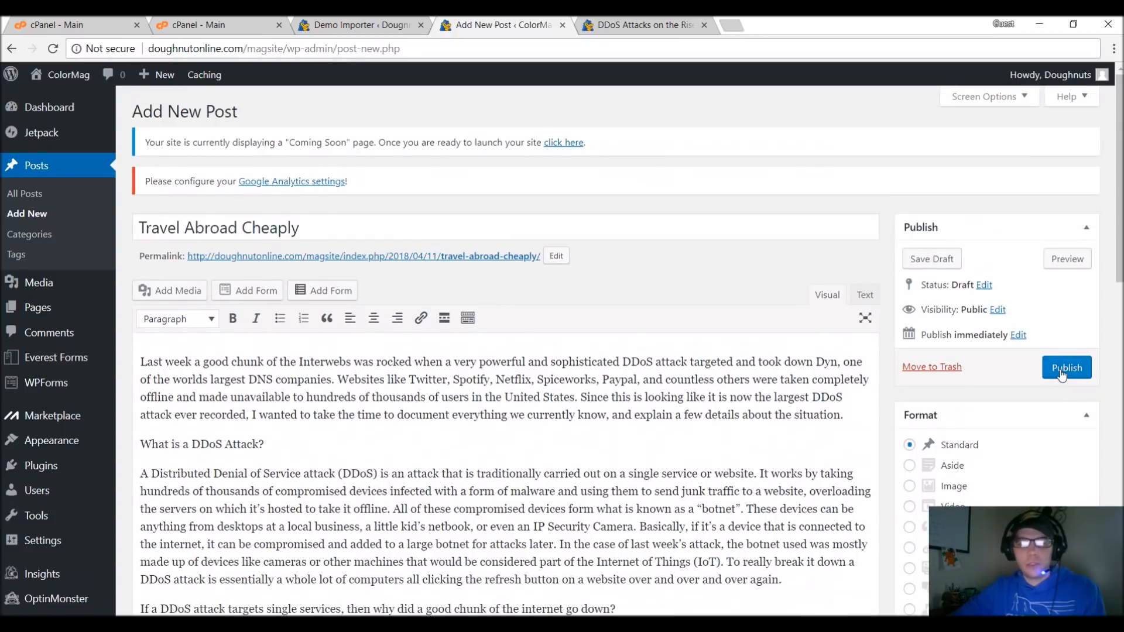
left_click(1061, 371)
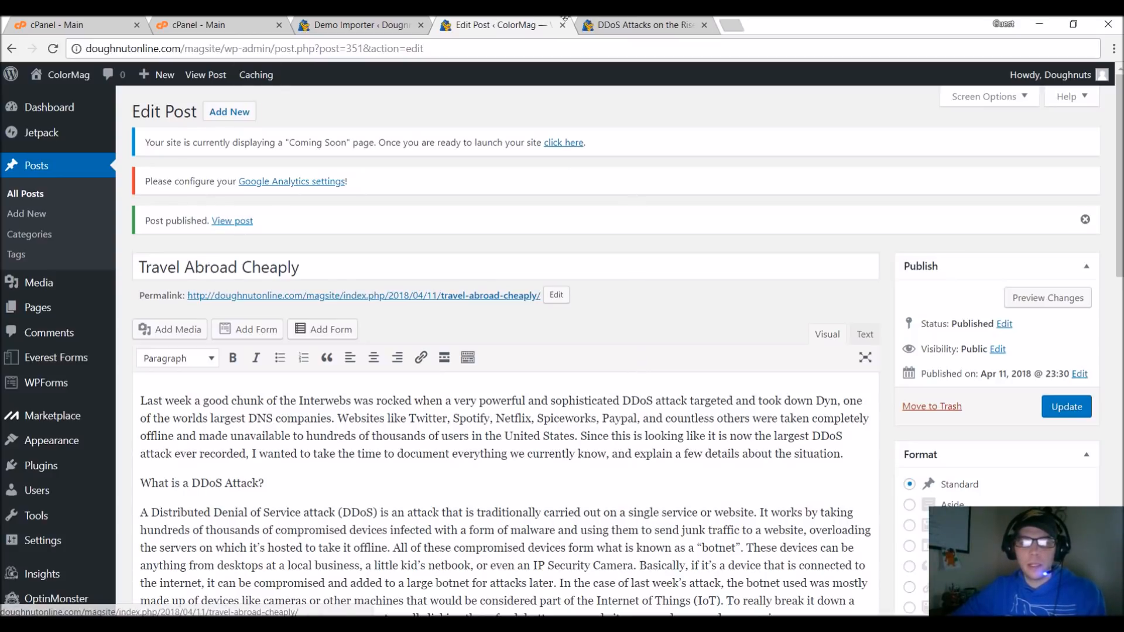
left_click(628, 25)
left_click(269, 48)
left_click_drag(221, 48, 451, 49)
key("BackSpace")
key("Return")
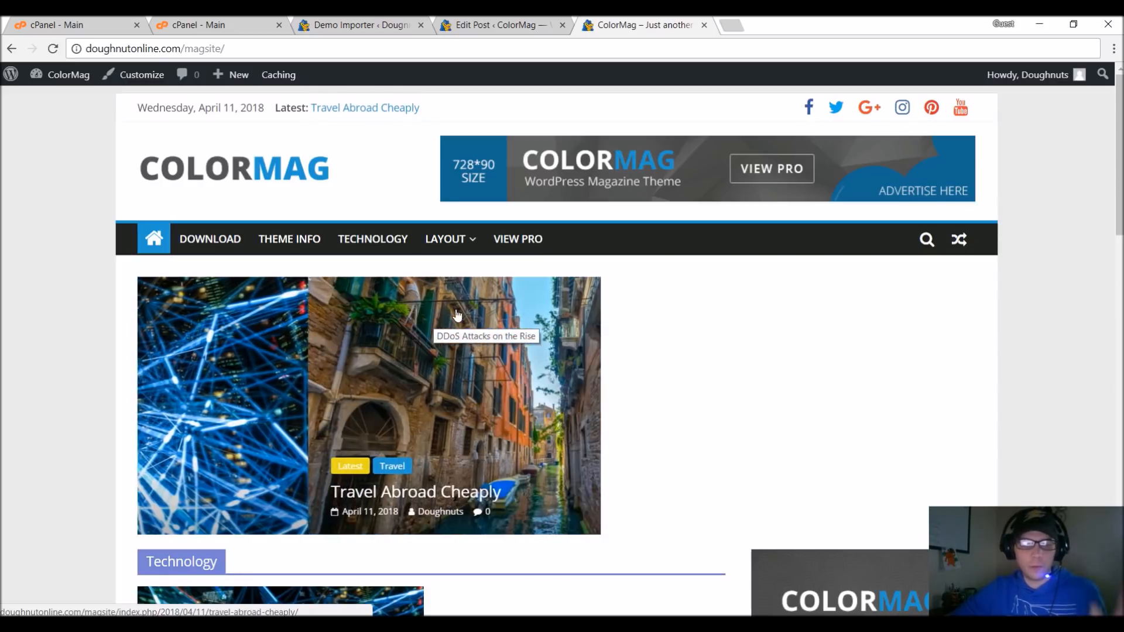
Examine the homepage's slider and its Technology, Fashion and Sports sections for the published posts.
scroll(502, 312, "down", 1)
scroll(574, 319, "down", 1)
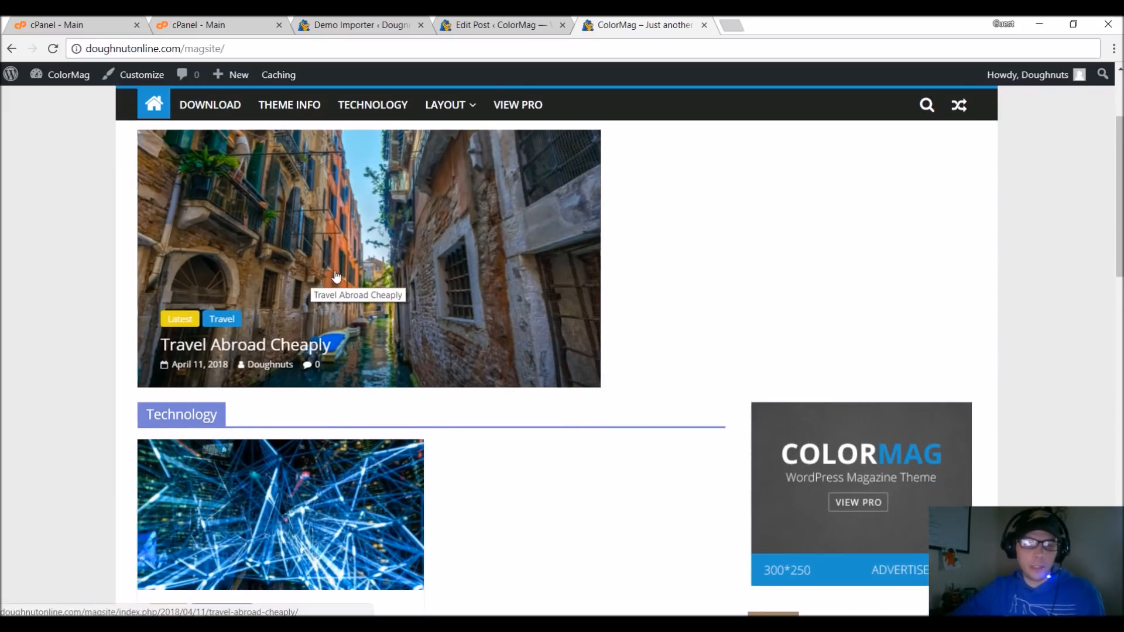
scroll(398, 345, "up", 2)
scroll(447, 397, "down", 1)
scroll(447, 397, "down", 3)
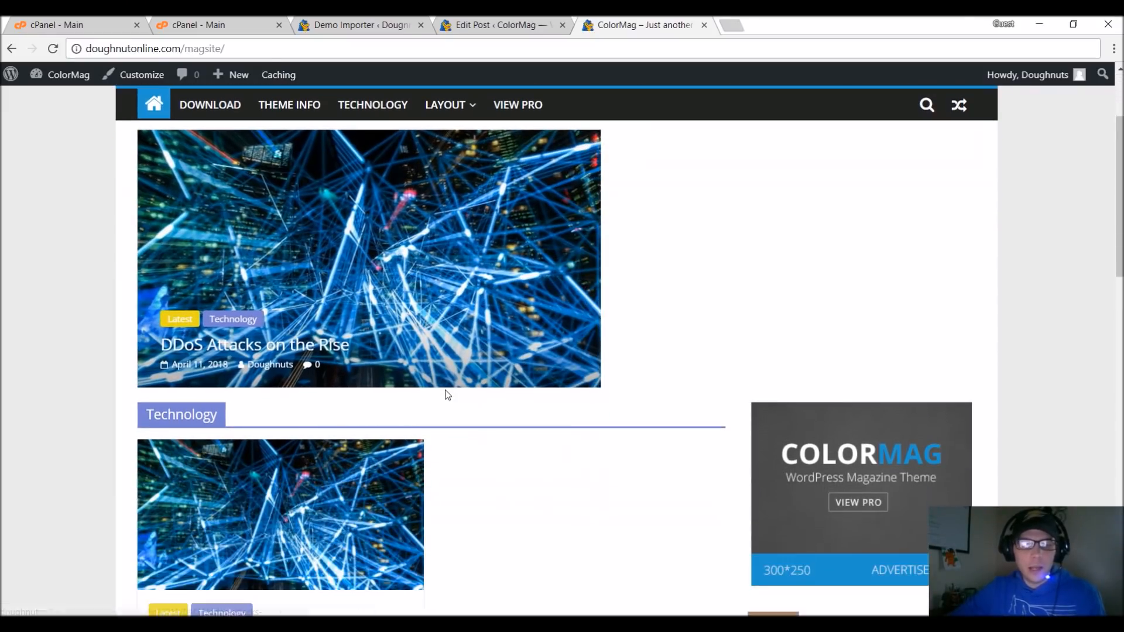
scroll(445, 394, "down", 3)
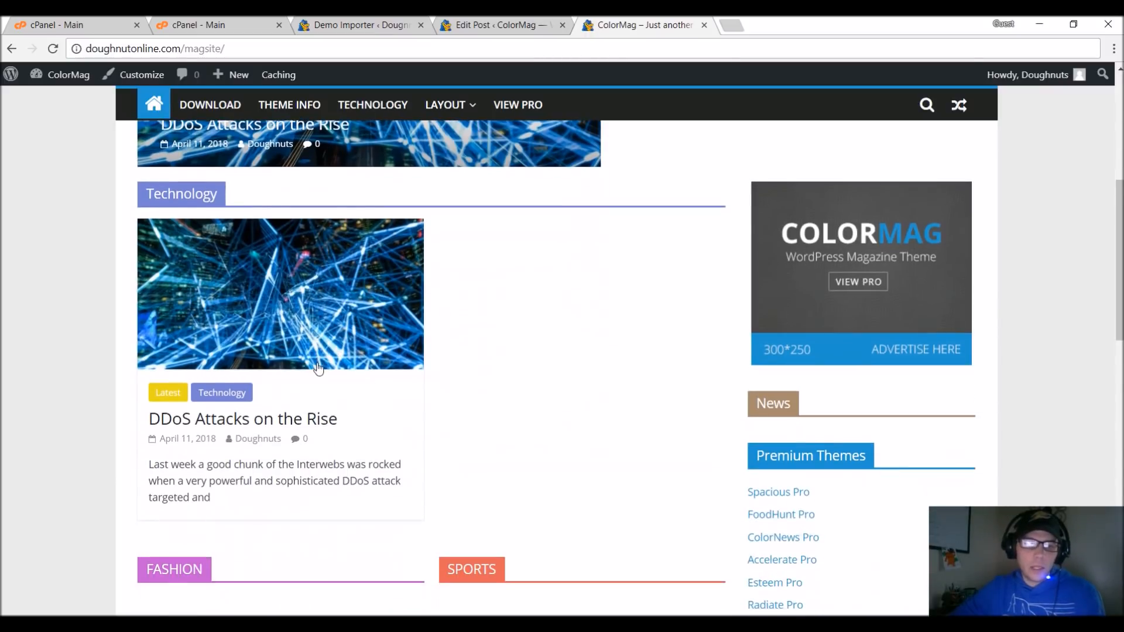
scroll(190, 458, "down", 1)
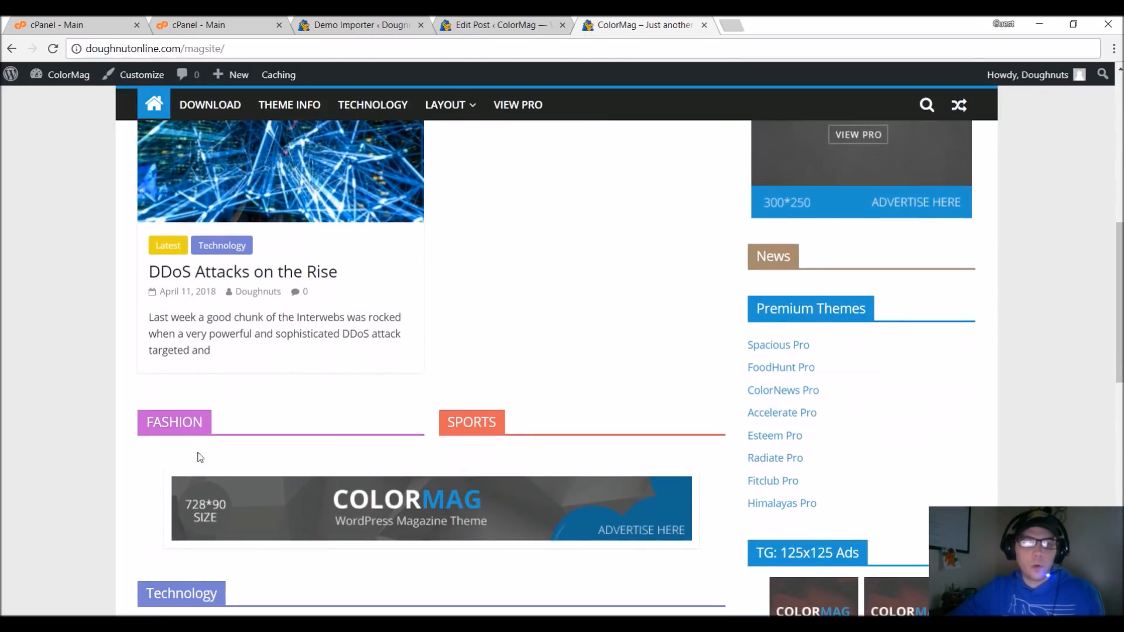
scroll(244, 376, "down", 5)
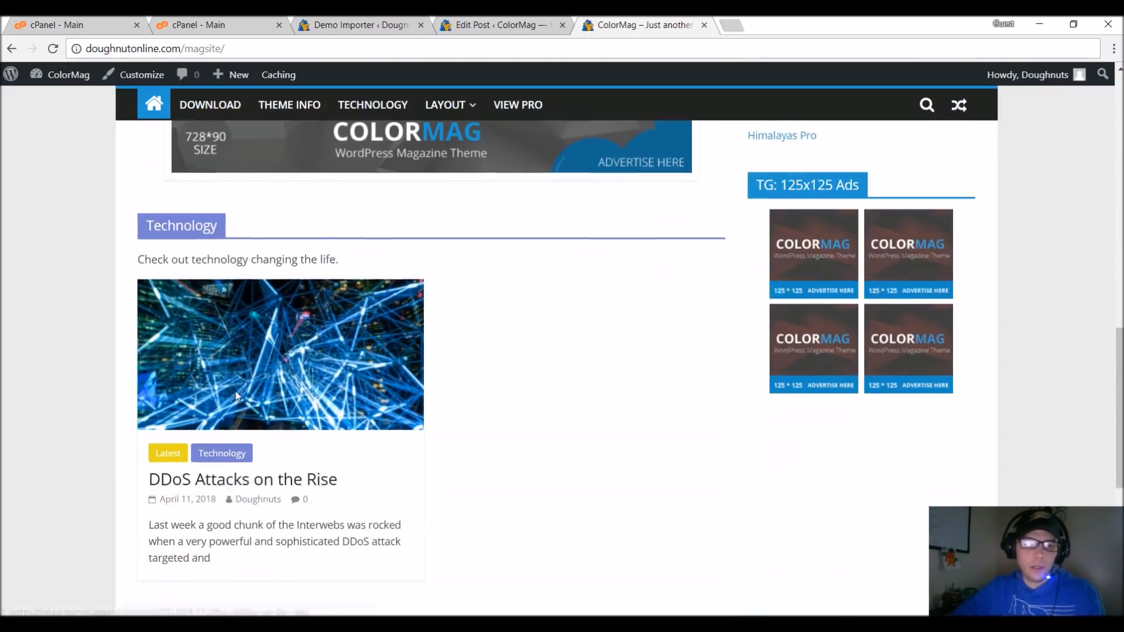
scroll(235, 391, "up", 5)
scroll(264, 380, "up", 1)
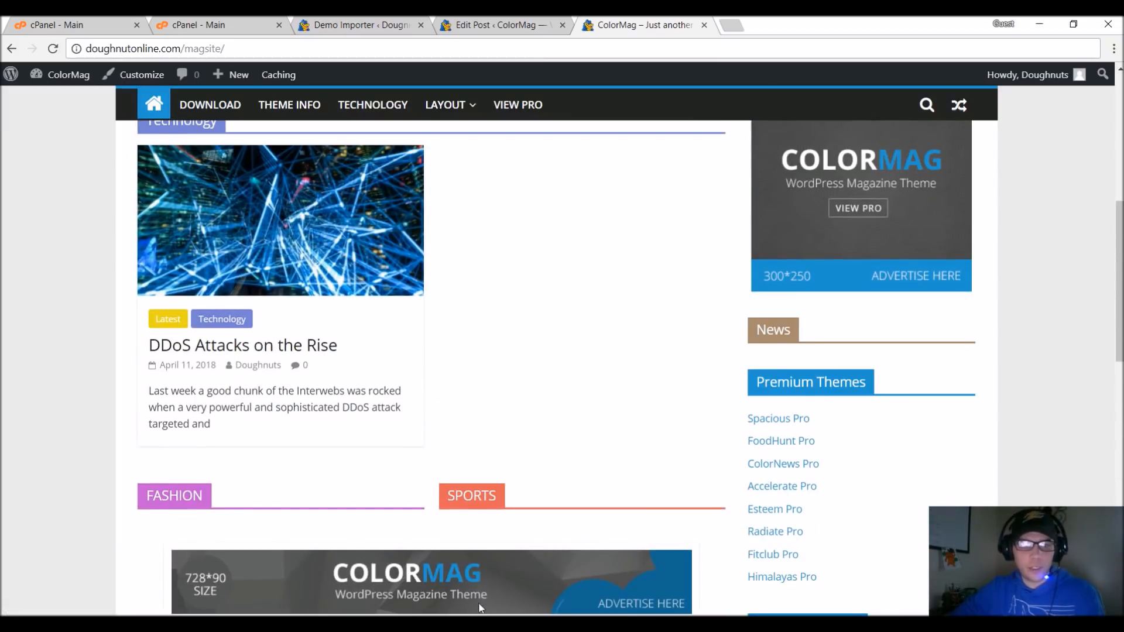
Open the theme customizer and change the title of the Fashion featured posts widget to Travel.
left_click(131, 76)
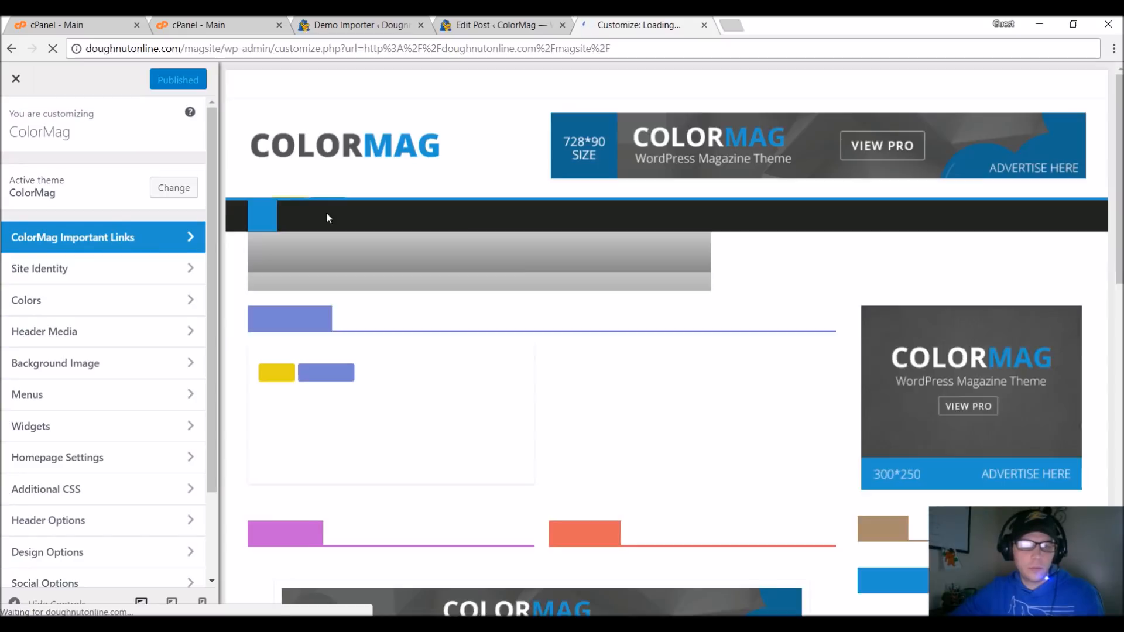
scroll(644, 372, "down", 10)
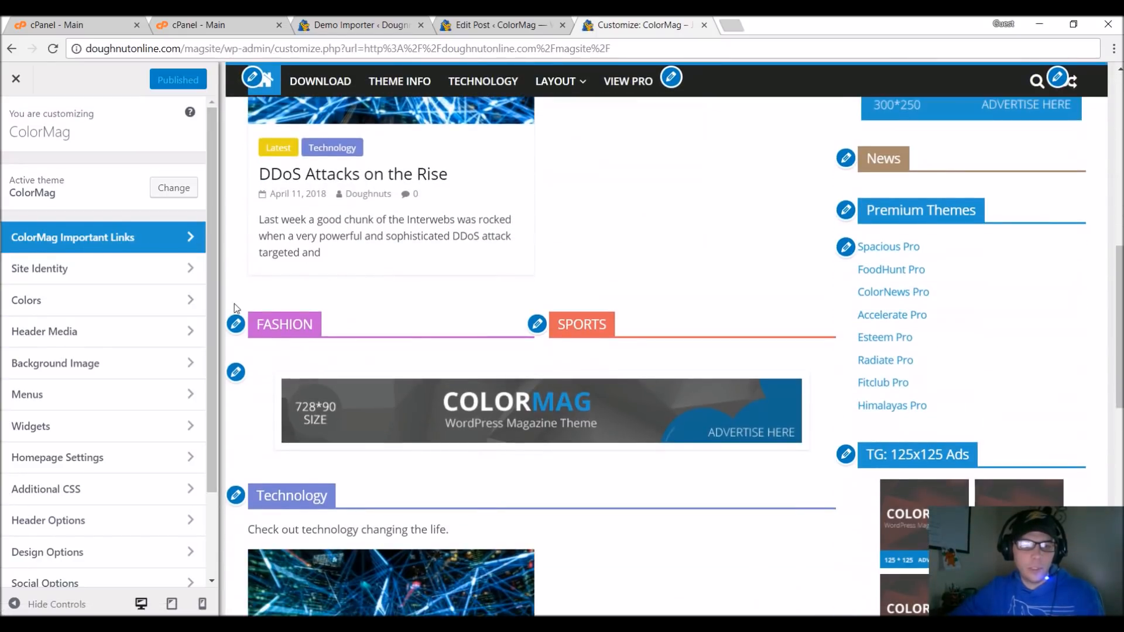
left_click(236, 326)
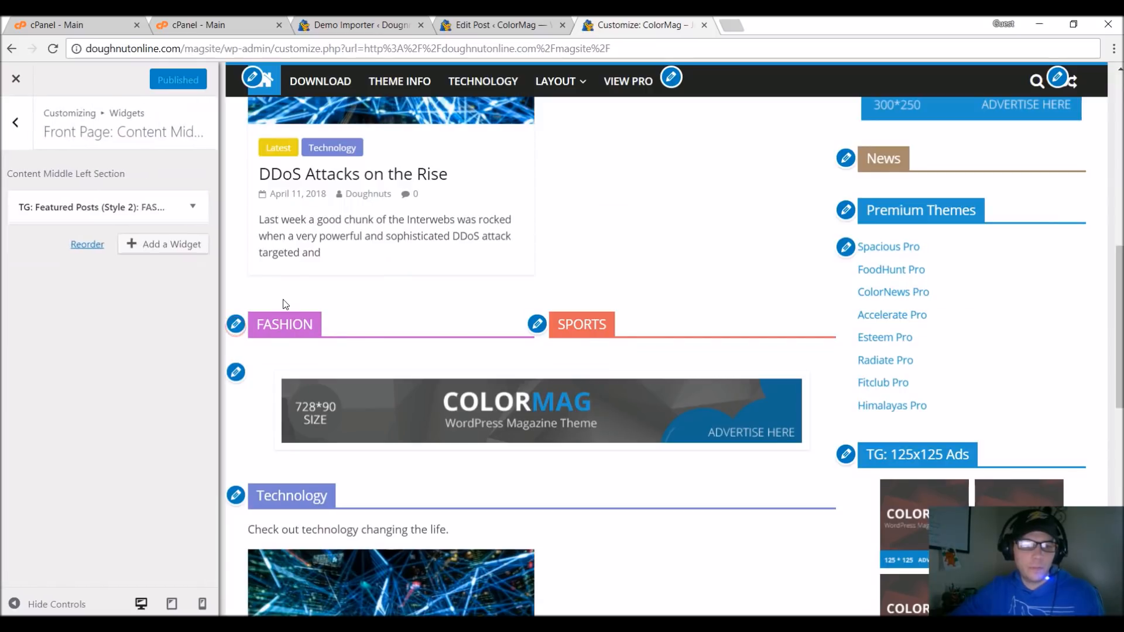
scroll(121, 253, "down", 3)
double_click(111, 304)
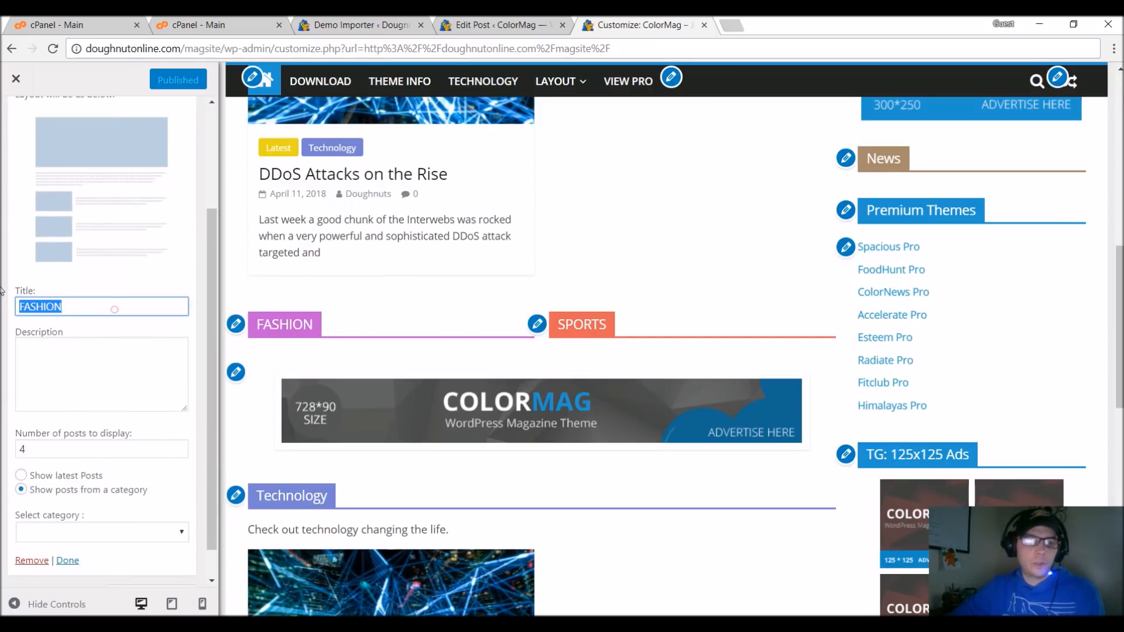
type("Travel")
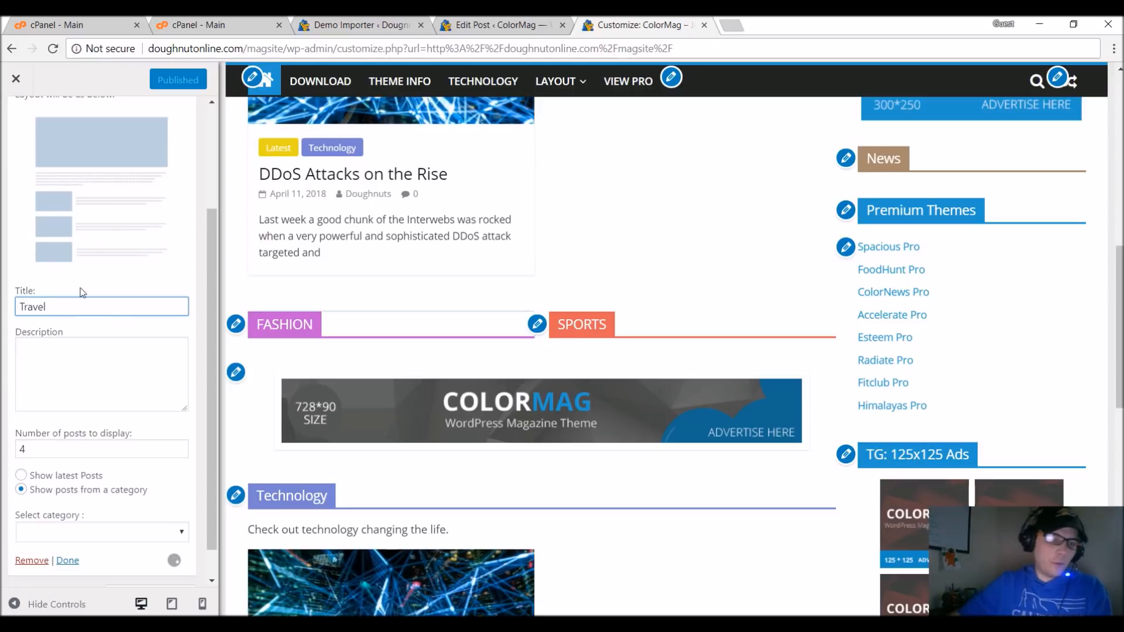
Make the Content Middle Left Section's featured posts widget show posts from the Travel category.
scroll(76, 328, "down", 1)
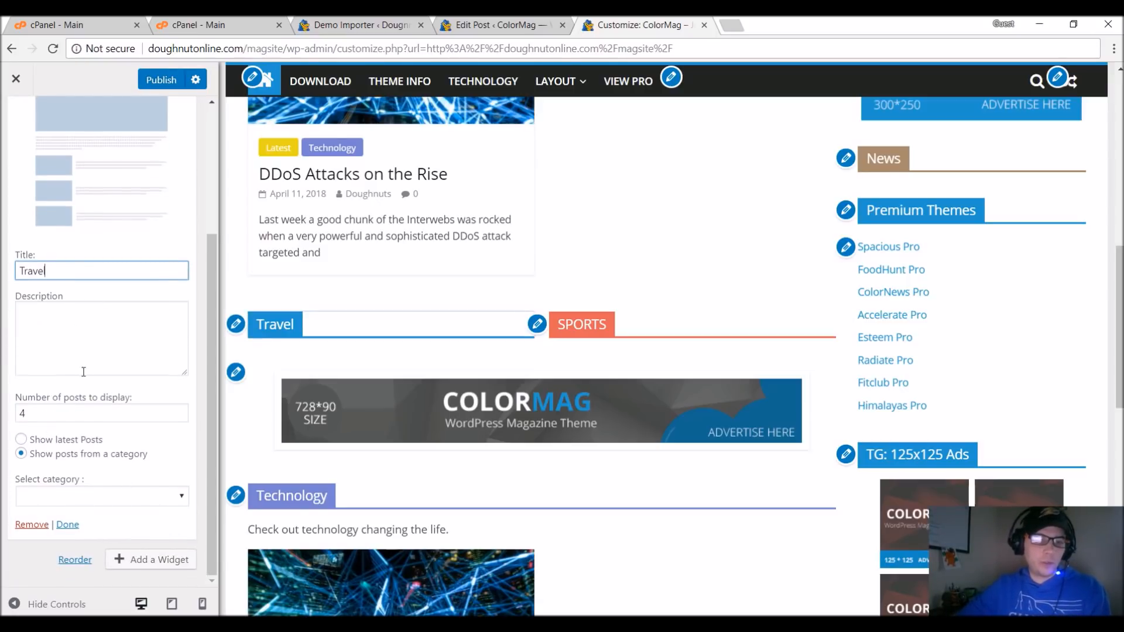
left_click(82, 496)
left_click(89, 557)
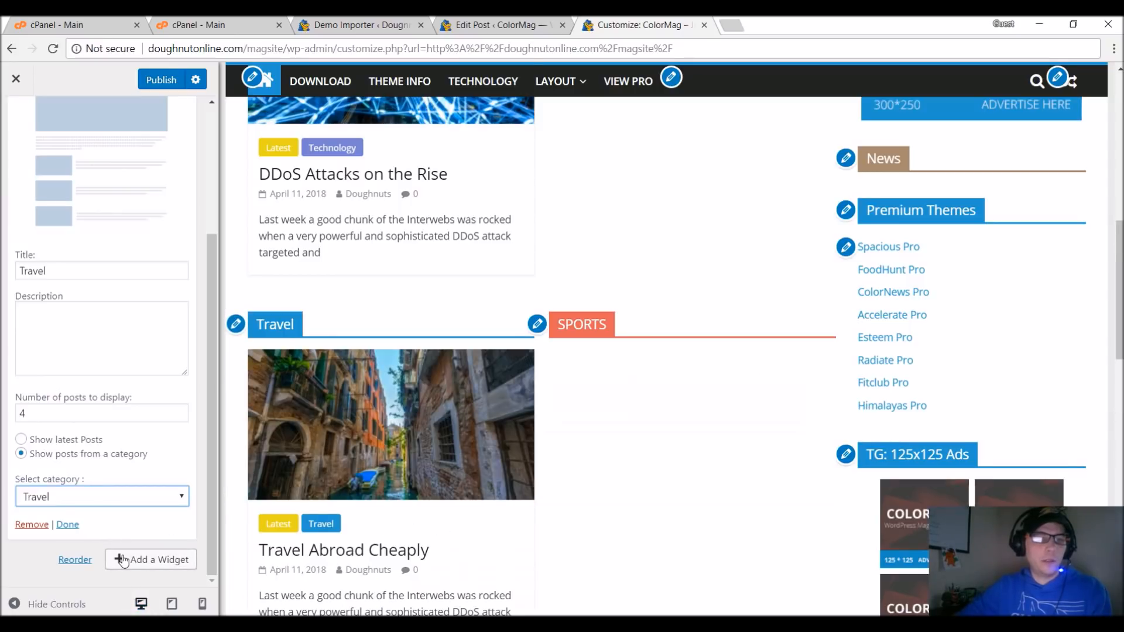
Publish the Travel widget changes, look over the sections in the customizer preview, and close the customizer to return to the live homepage.
left_click(149, 81)
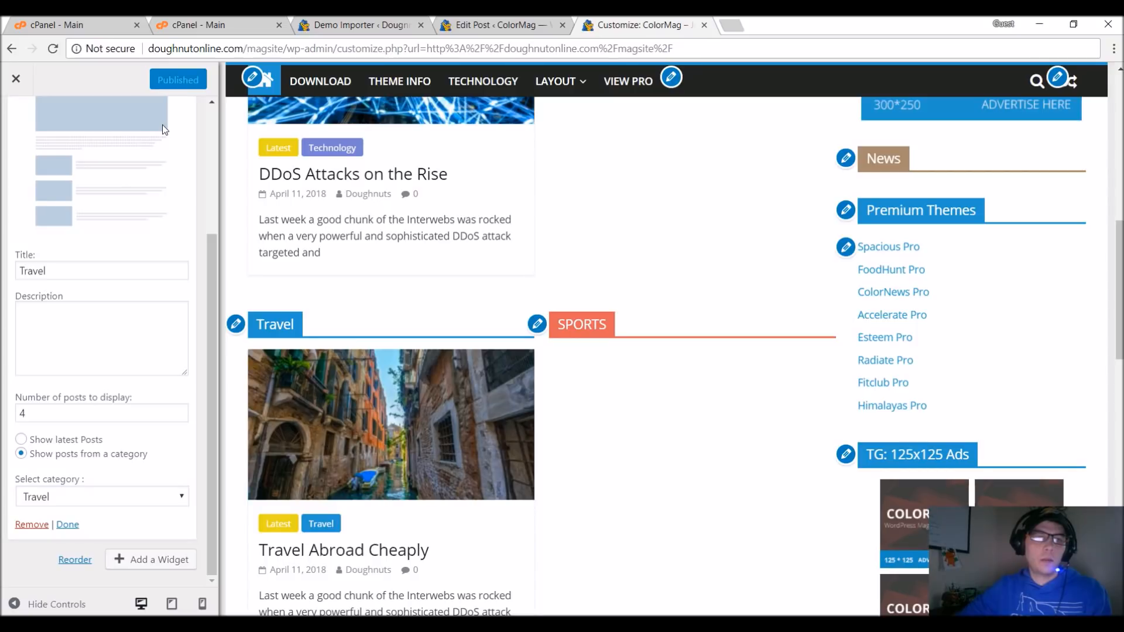
scroll(648, 339, "up", 8)
scroll(646, 339, "down", 10)
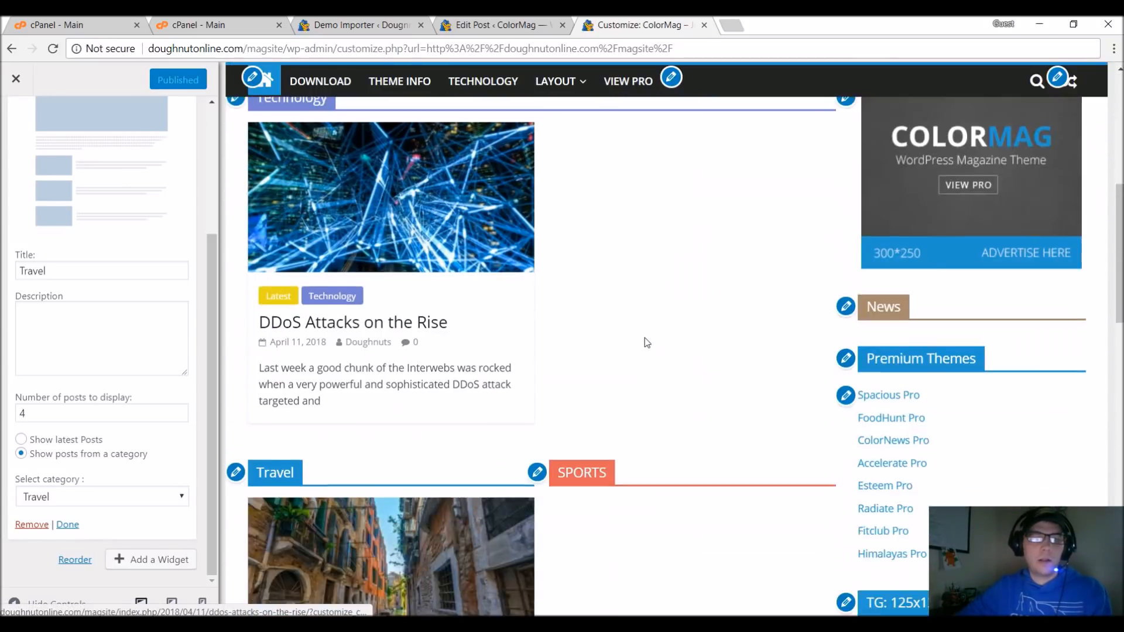
scroll(368, 375, "down", 7)
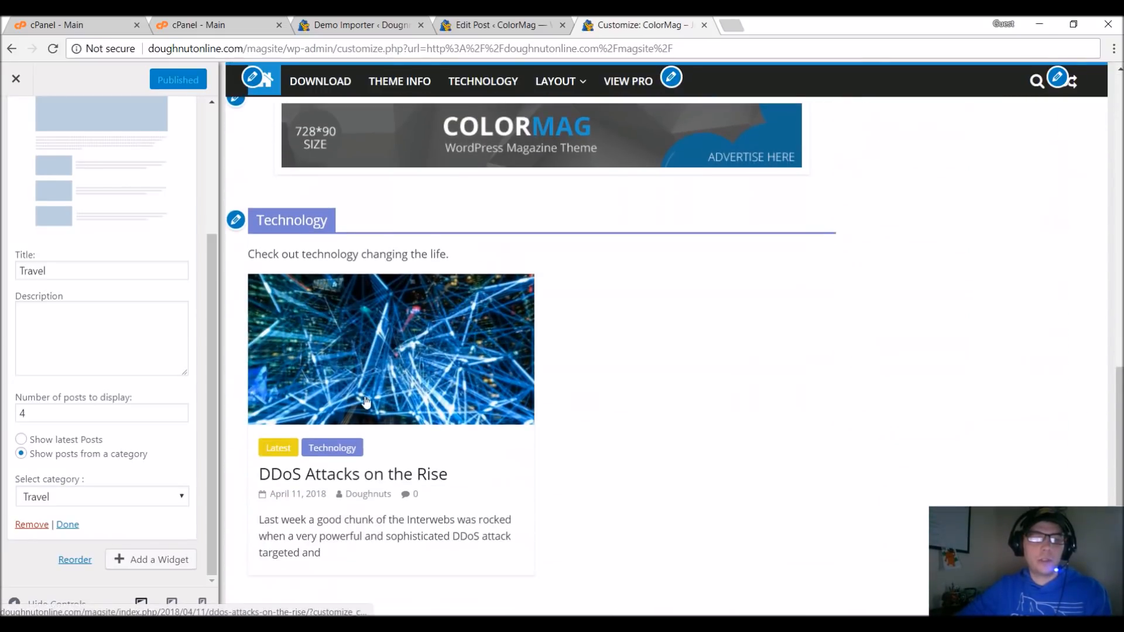
scroll(366, 396, "up", 7)
scroll(366, 396, "up", 7)
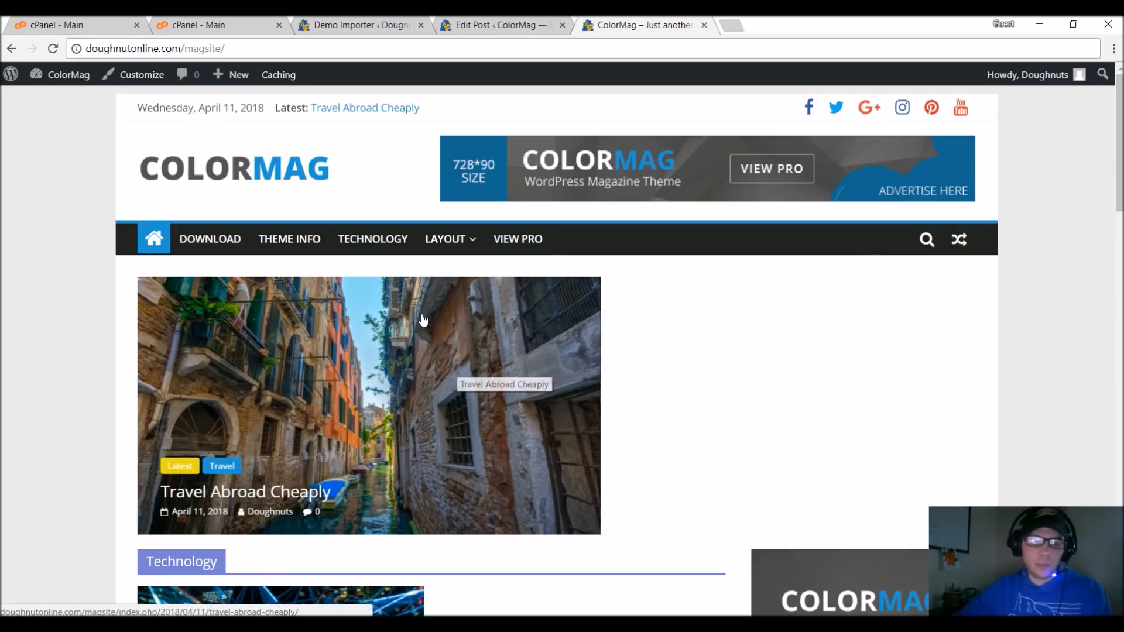
Examine the live homepage's slider and its Technology, Travel and Sports sections down to the footer.
scroll(375, 351, "down", 5)
scroll(293, 186, "down", 2)
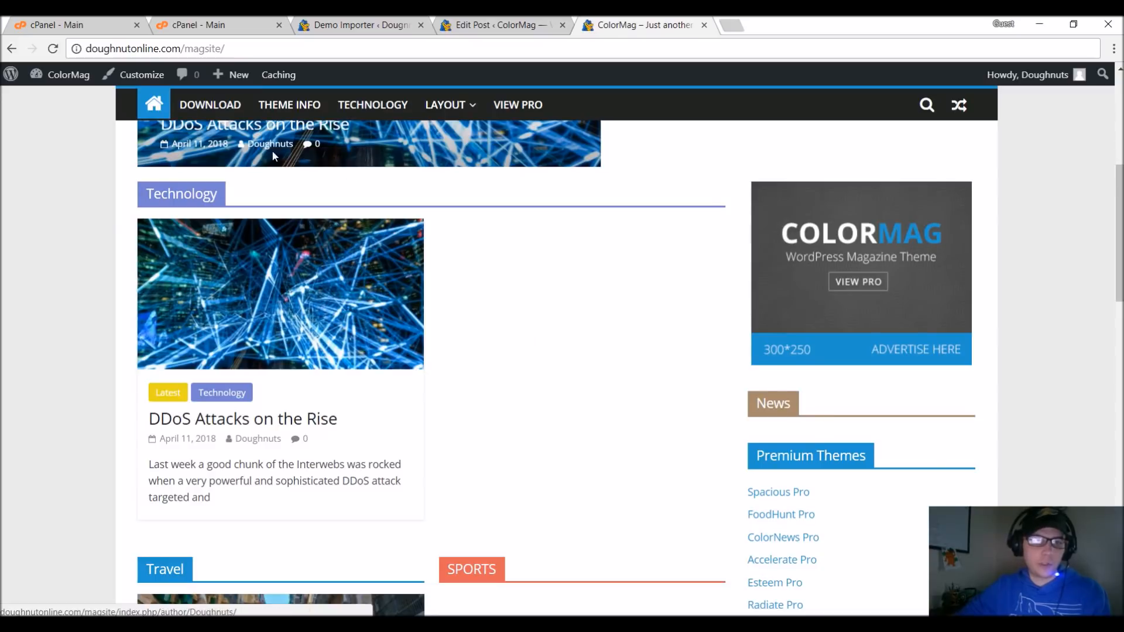
scroll(283, 205, "down", 1)
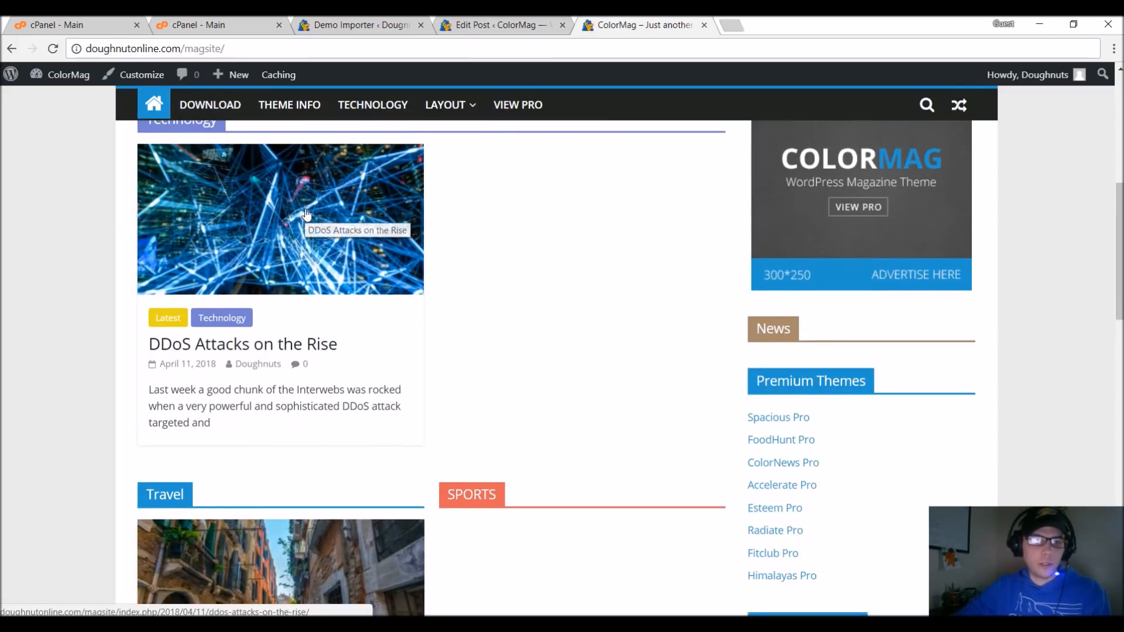
scroll(328, 199, "down", 4)
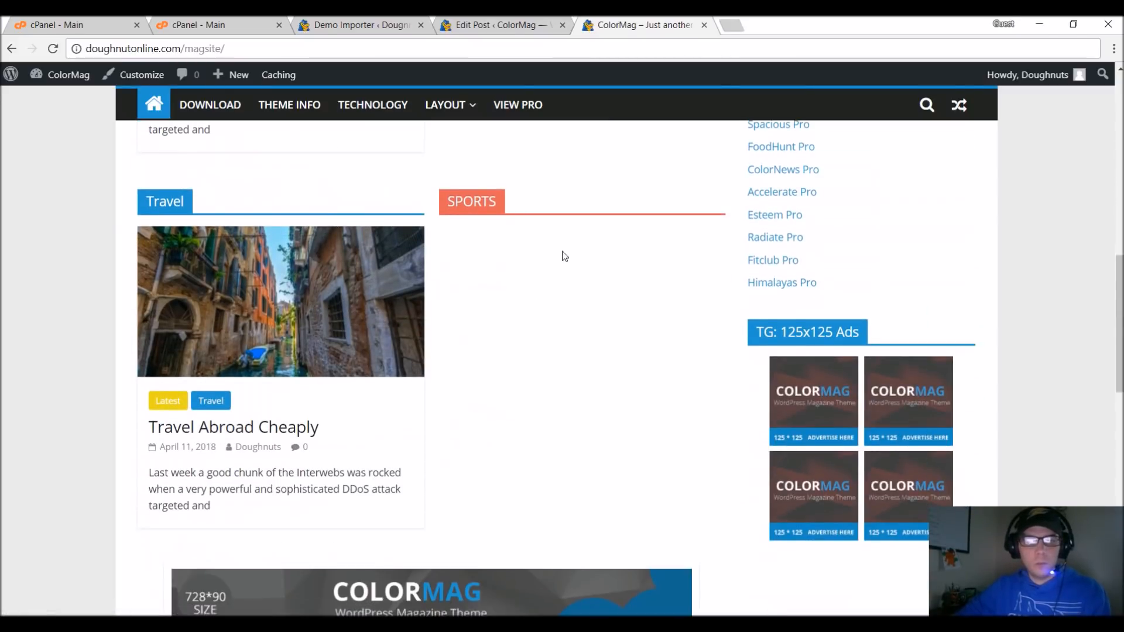
scroll(636, 287, "up", 1)
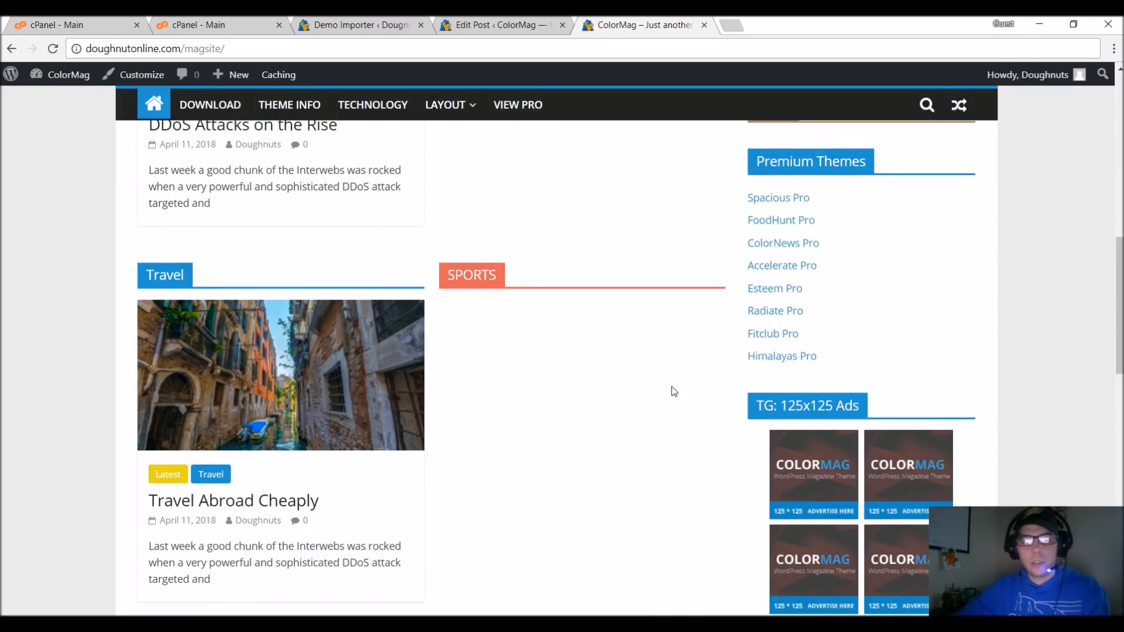
scroll(673, 391, "down", 8)
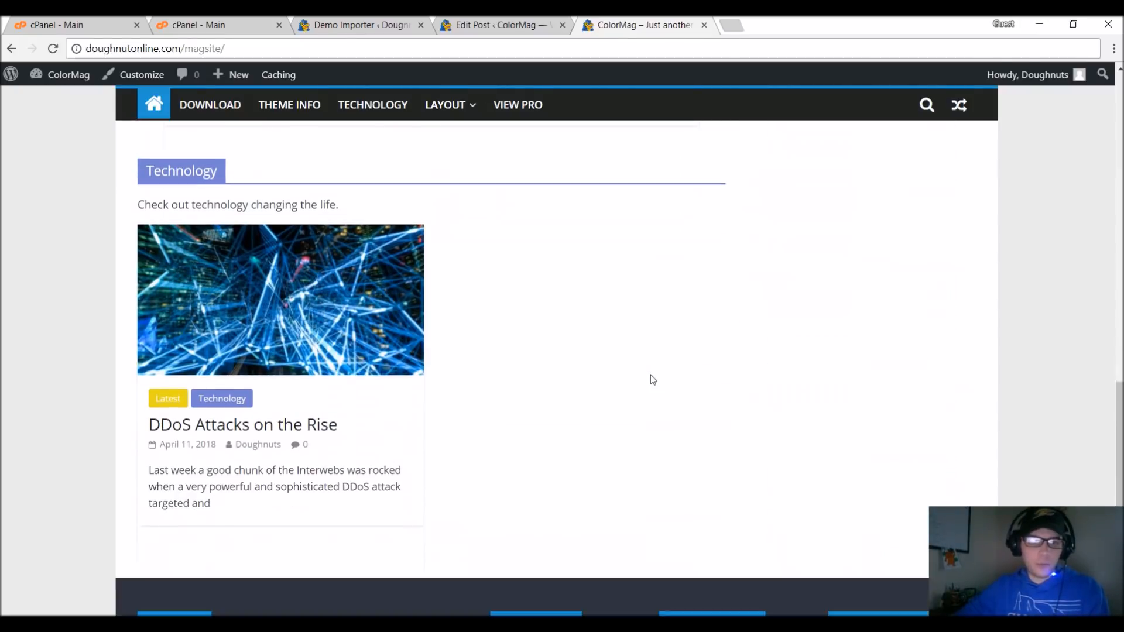
scroll(651, 376, "down", 5)
scroll(651, 376, "up", 4)
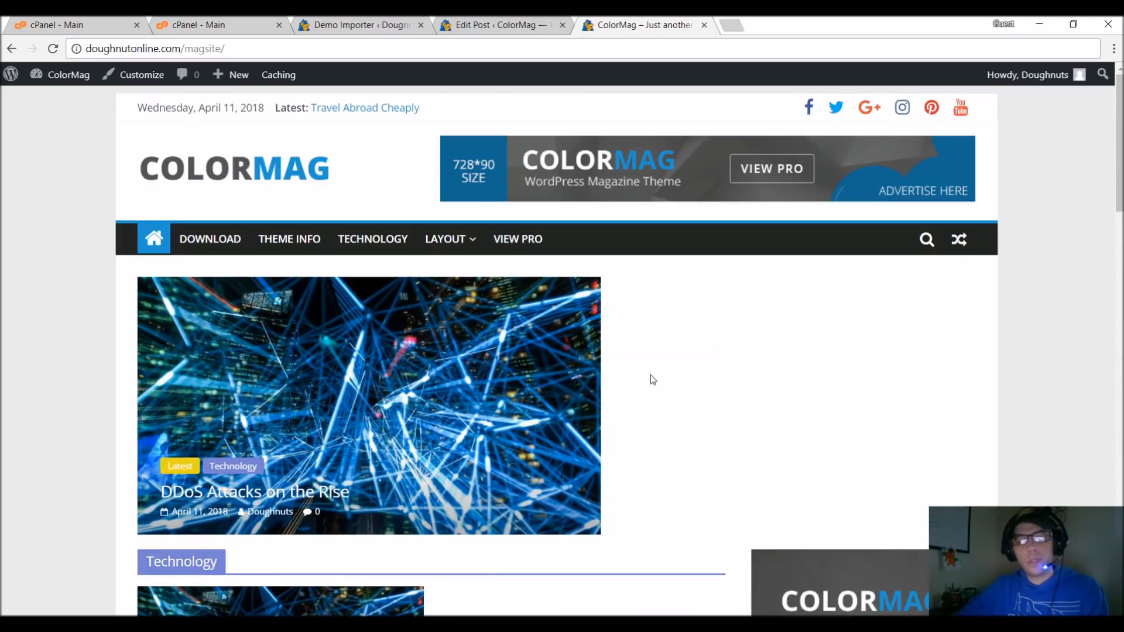
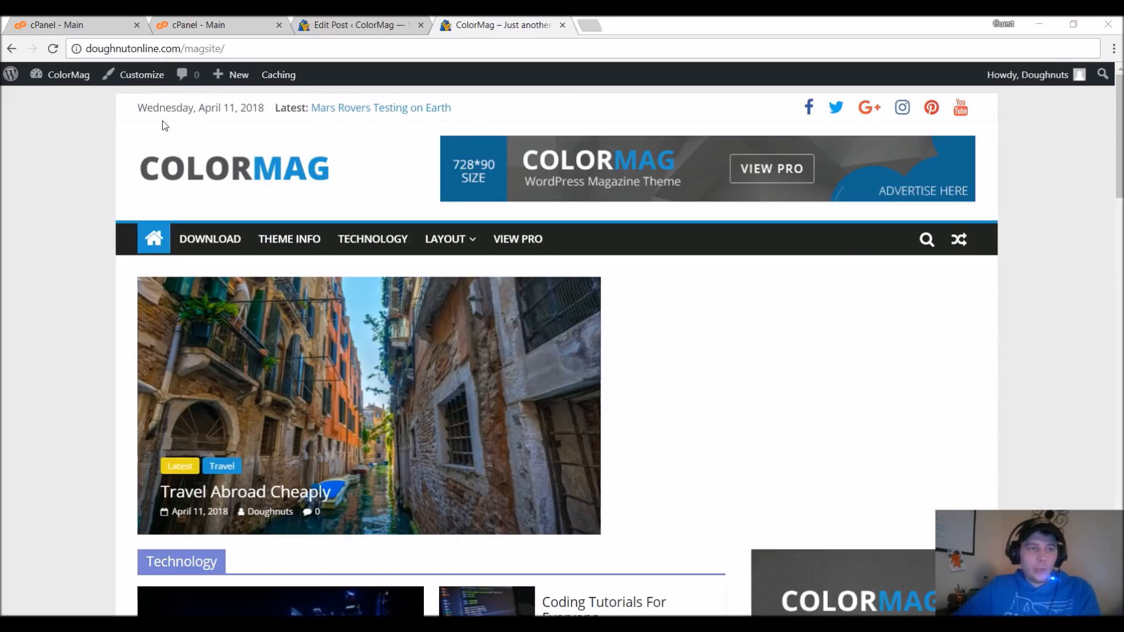
Go to the site's dashboard and open the list of all posts.
mouse_move(59, 74)
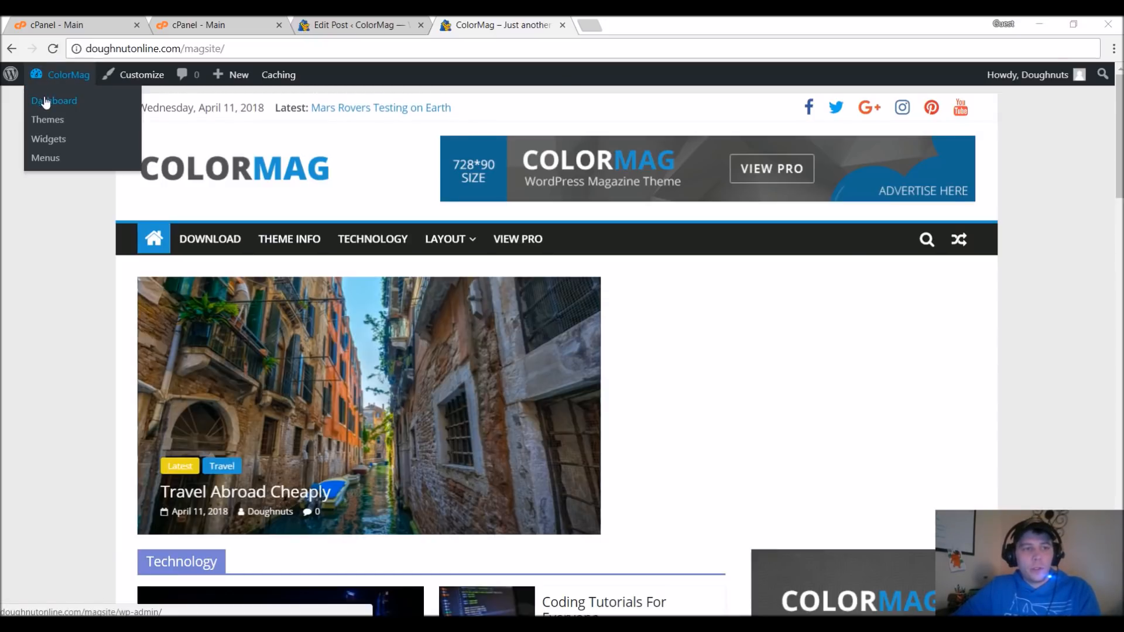
left_click(44, 96)
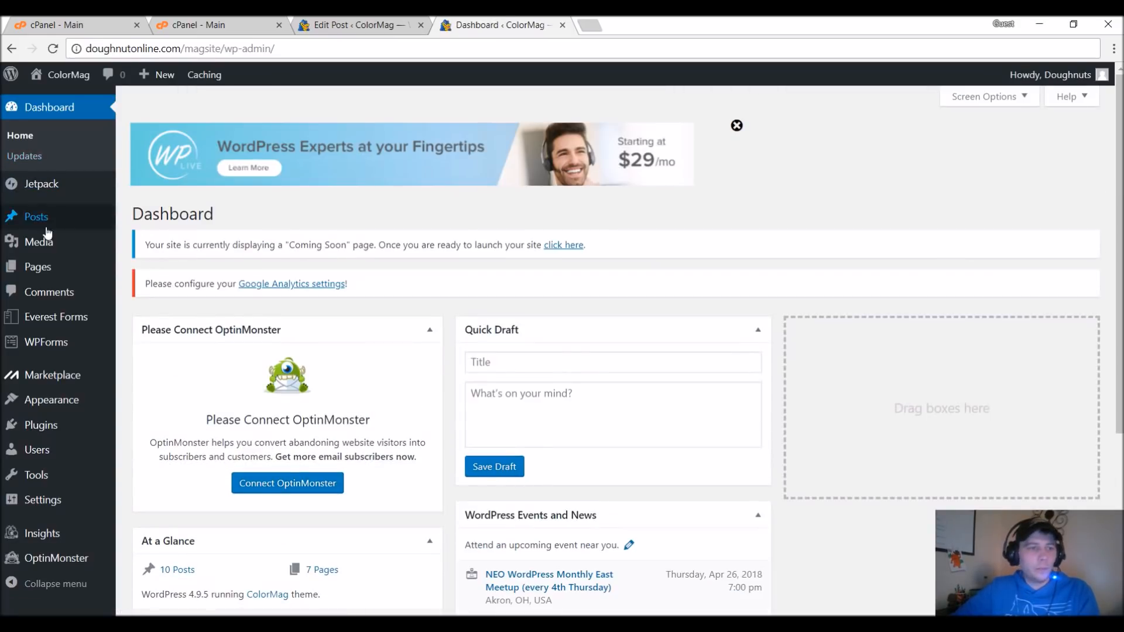
mouse_move(41, 217)
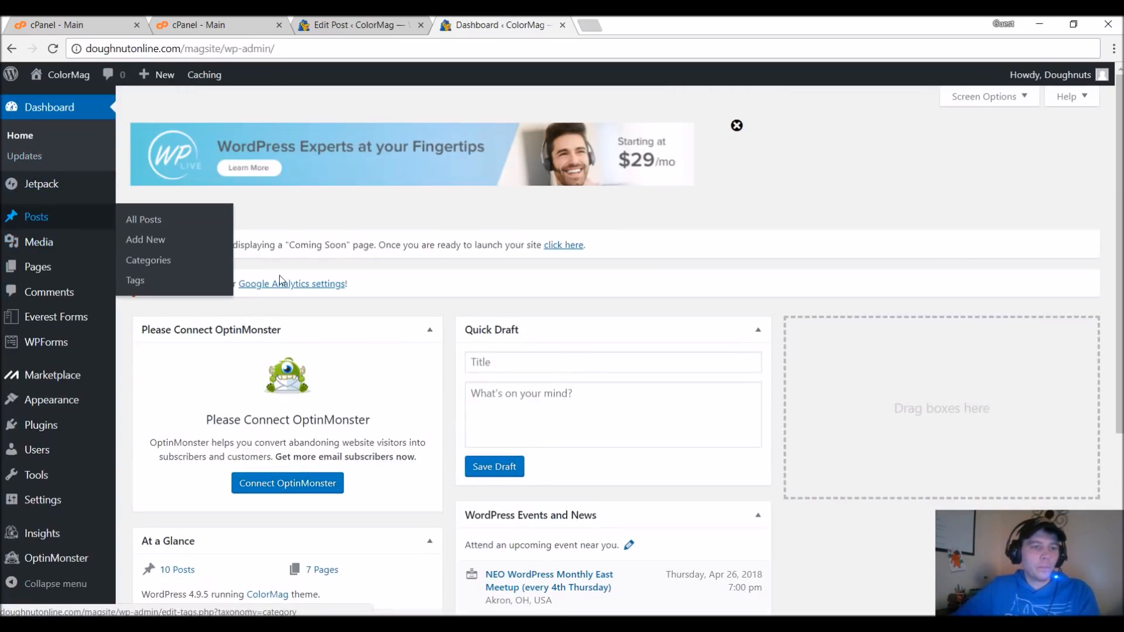
left_click(170, 220)
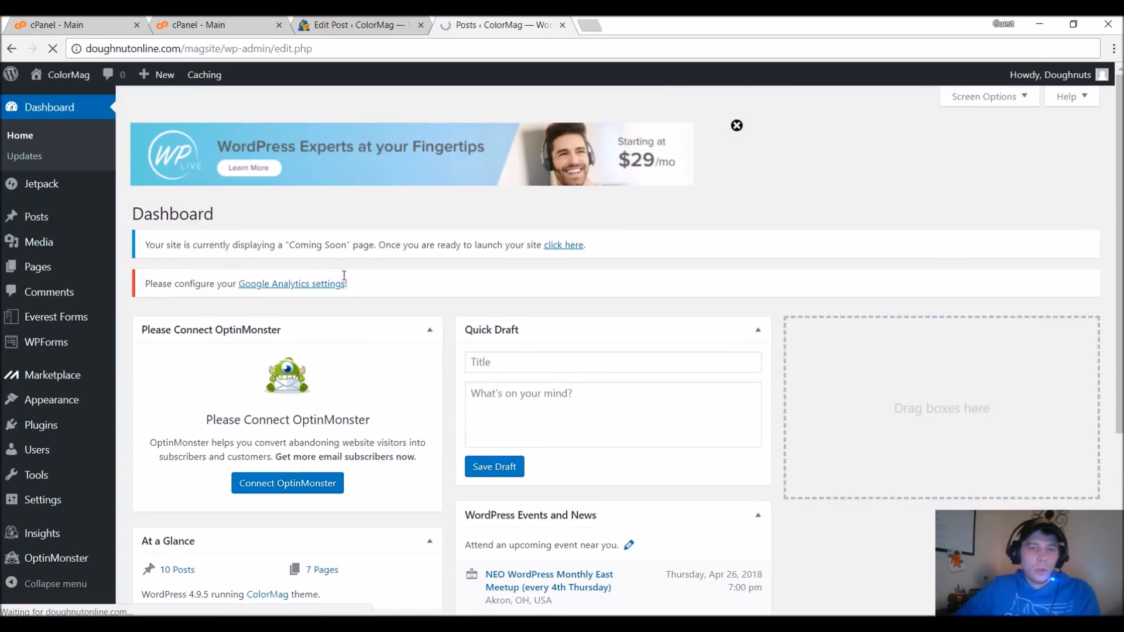
Examine which categories are assigned to each post in the posts list.
scroll(276, 272, "down", 1)
scroll(275, 272, "down", 3)
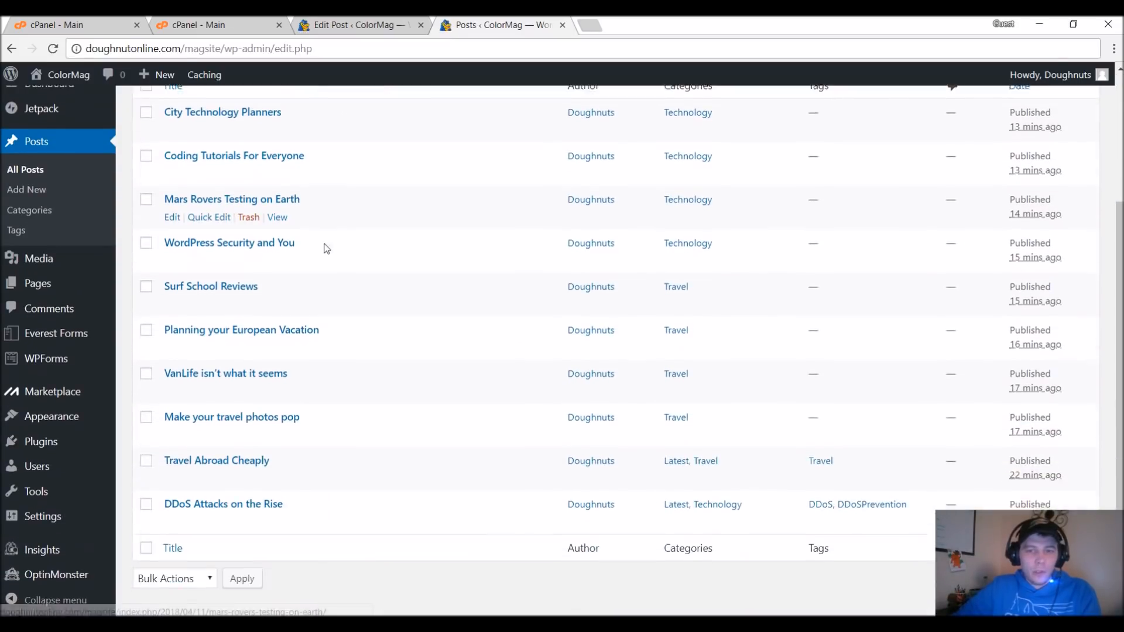
scroll(742, 402, "up", 3)
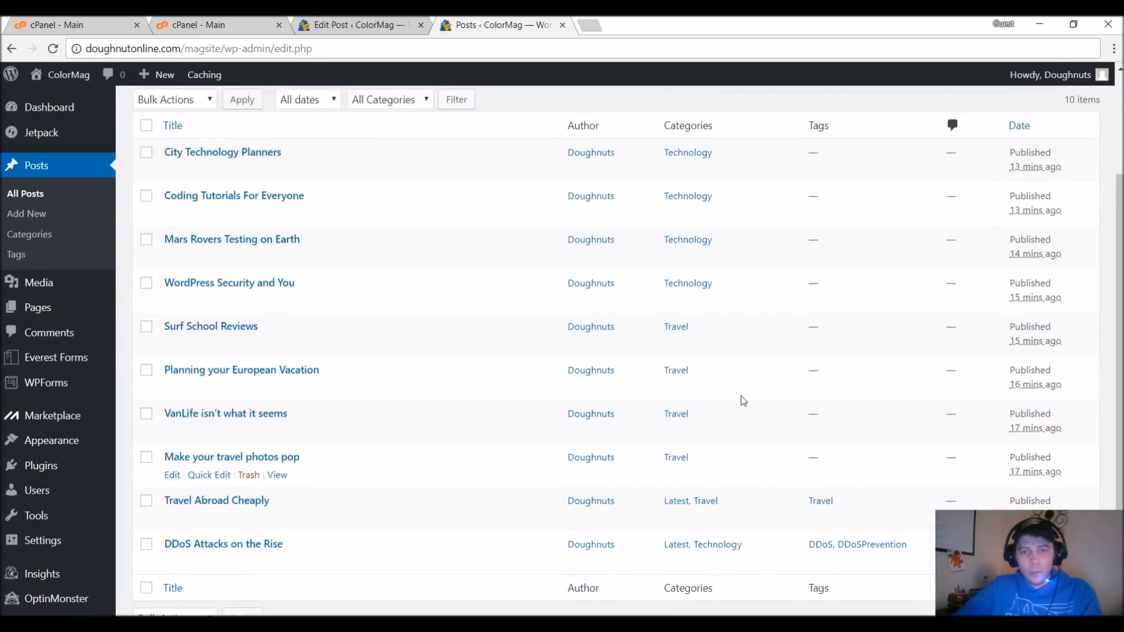
scroll(305, 280, "down", 1)
scroll(302, 283, "down", 3)
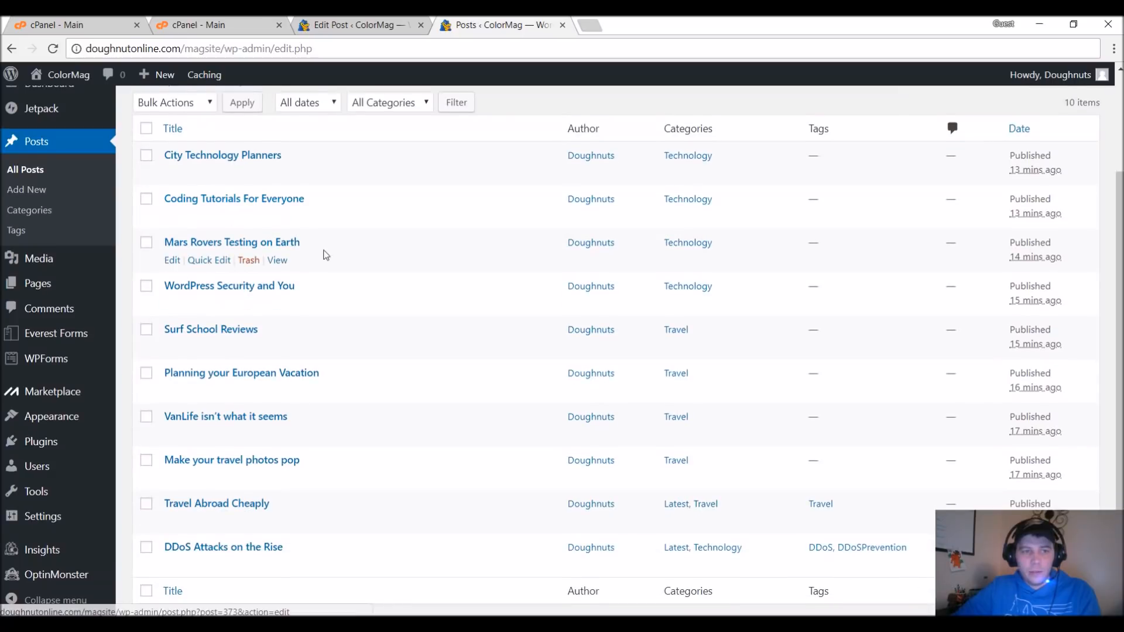
scroll(666, 398, "up", 3)
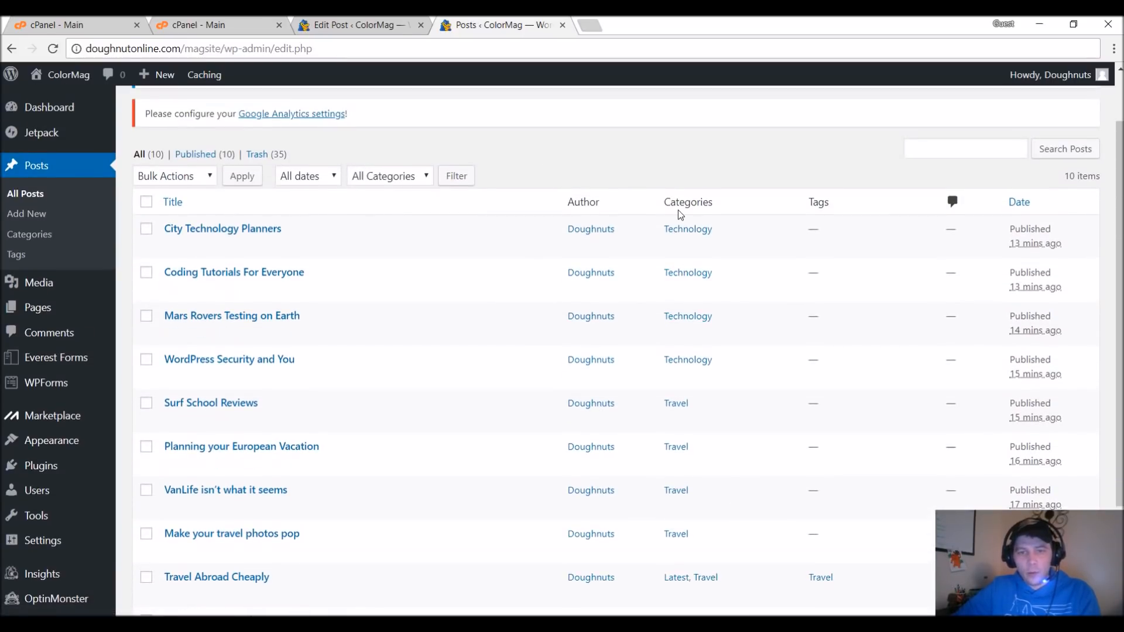
scroll(716, 427, "down", 2)
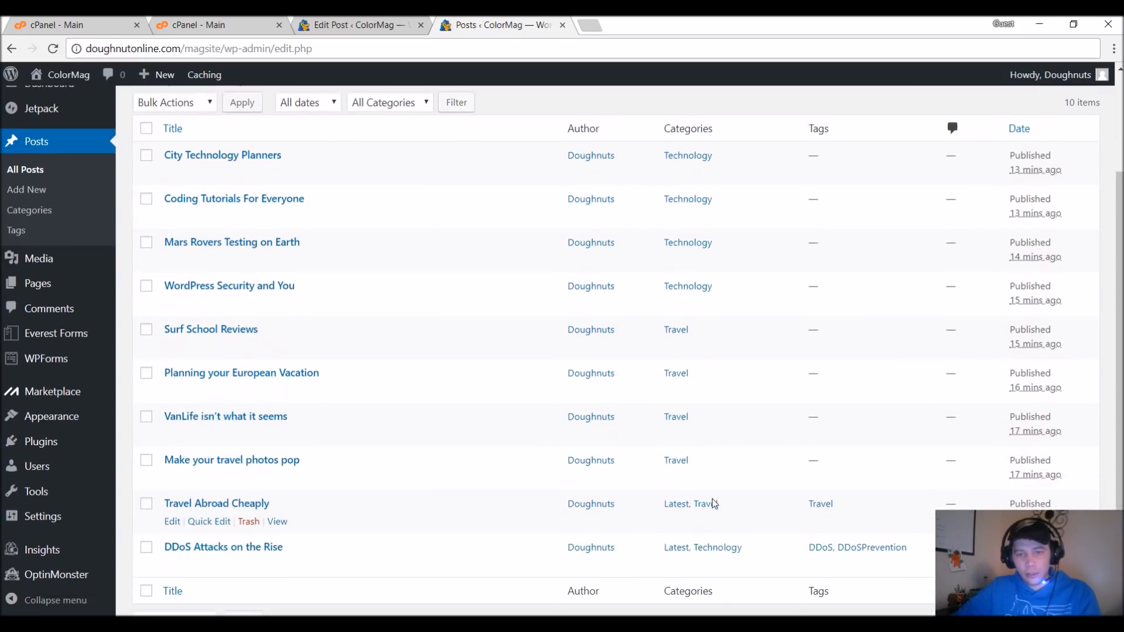
scroll(713, 498, "down", 1)
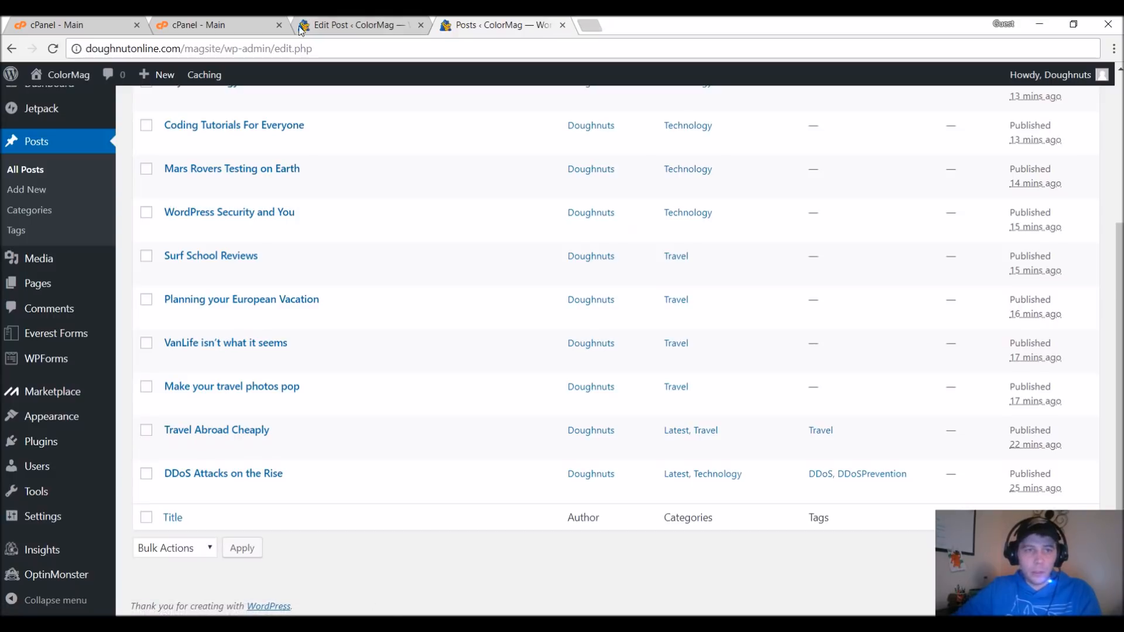
Load doughnutonline.com/magsite in a new browser tab and open the Featured Category Slider widget's settings in the customizer.
left_click_drag(222, 48, 86, 48)
key("ctrl+c")
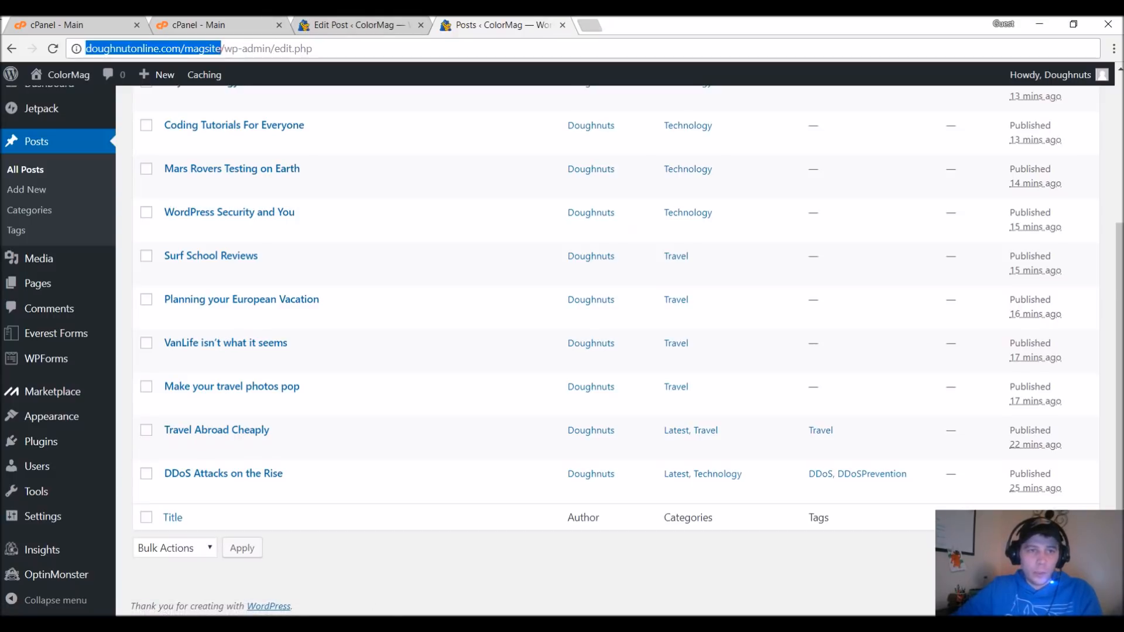
left_click(593, 28)
key("ctrl+v")
key("Return")
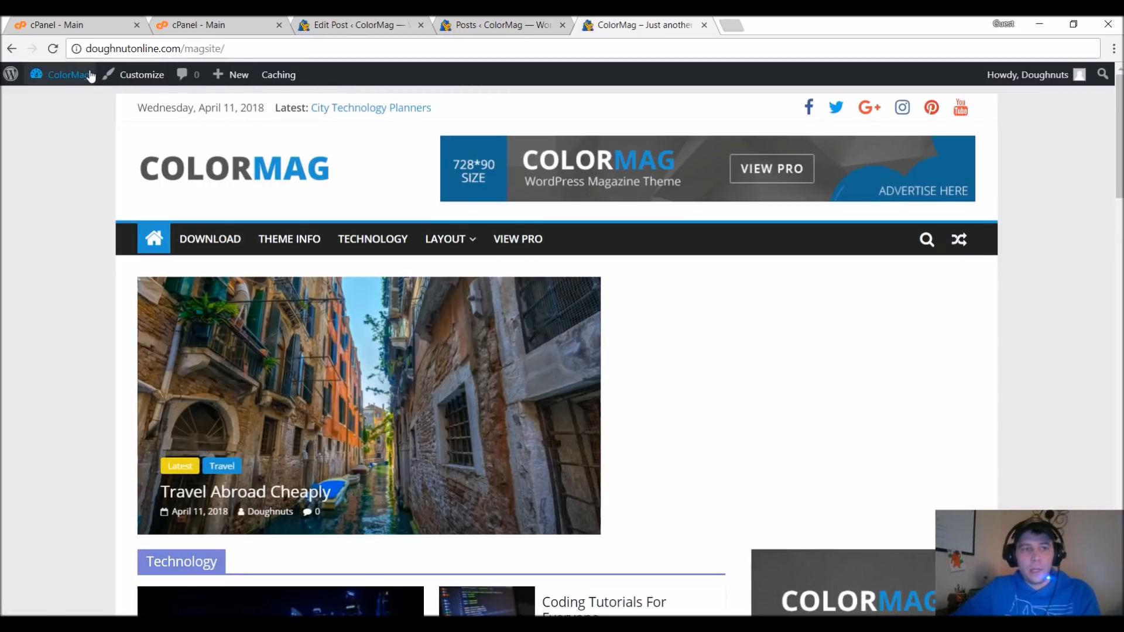
left_click(113, 78)
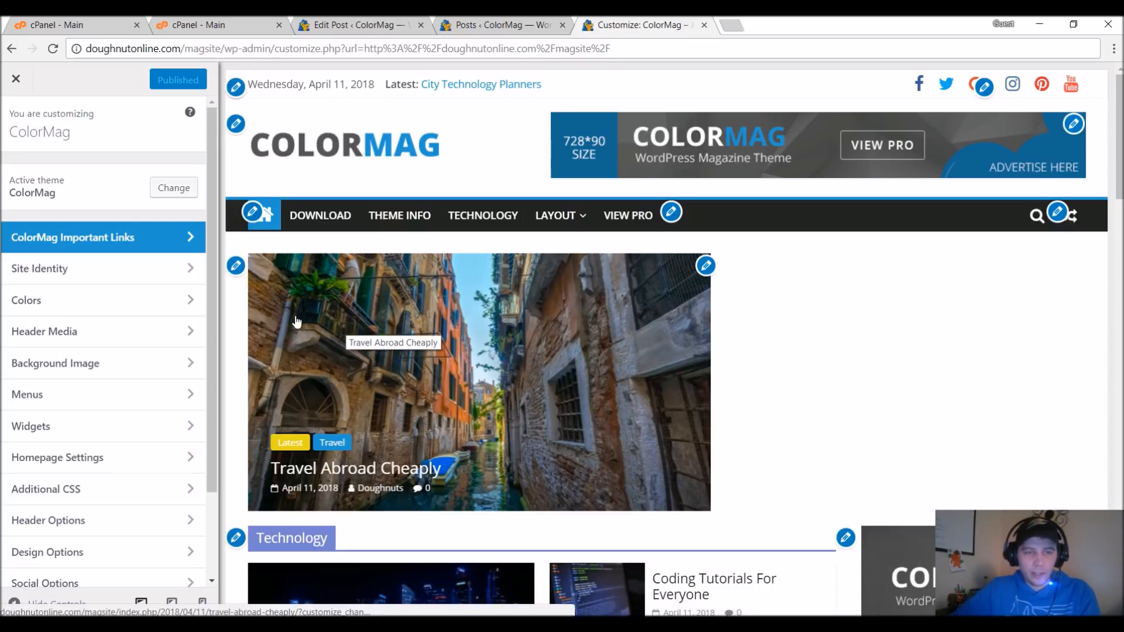
left_click(236, 265)
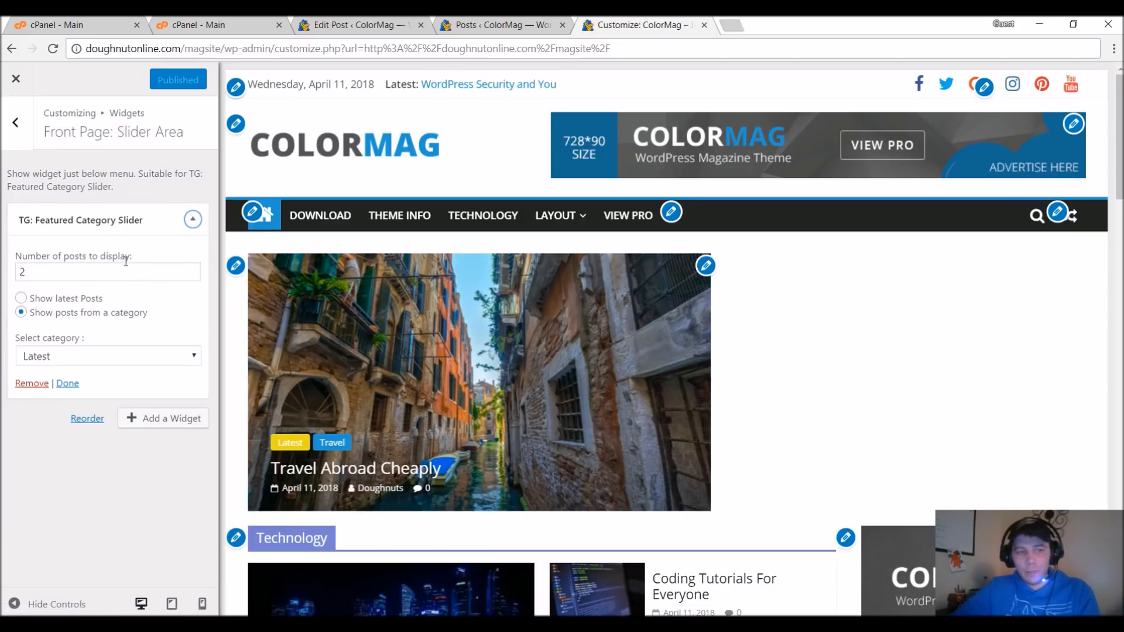
Check in the posts list which posts belong to the slider's Latest category, and return to the slider settings.
left_click(507, 23)
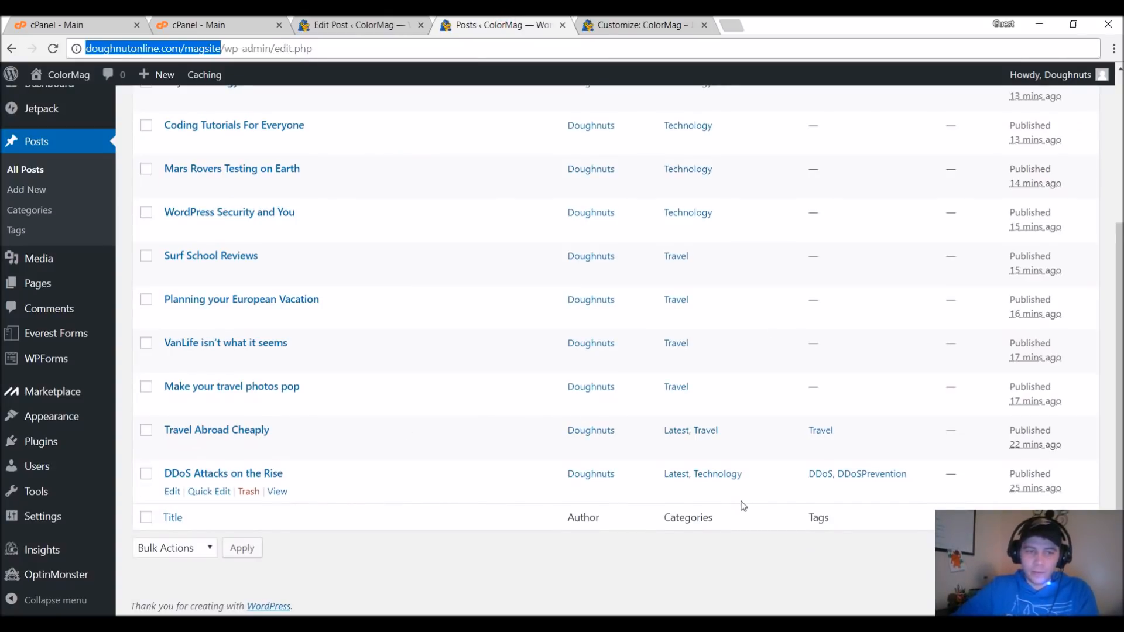
scroll(738, 501, "up", 1)
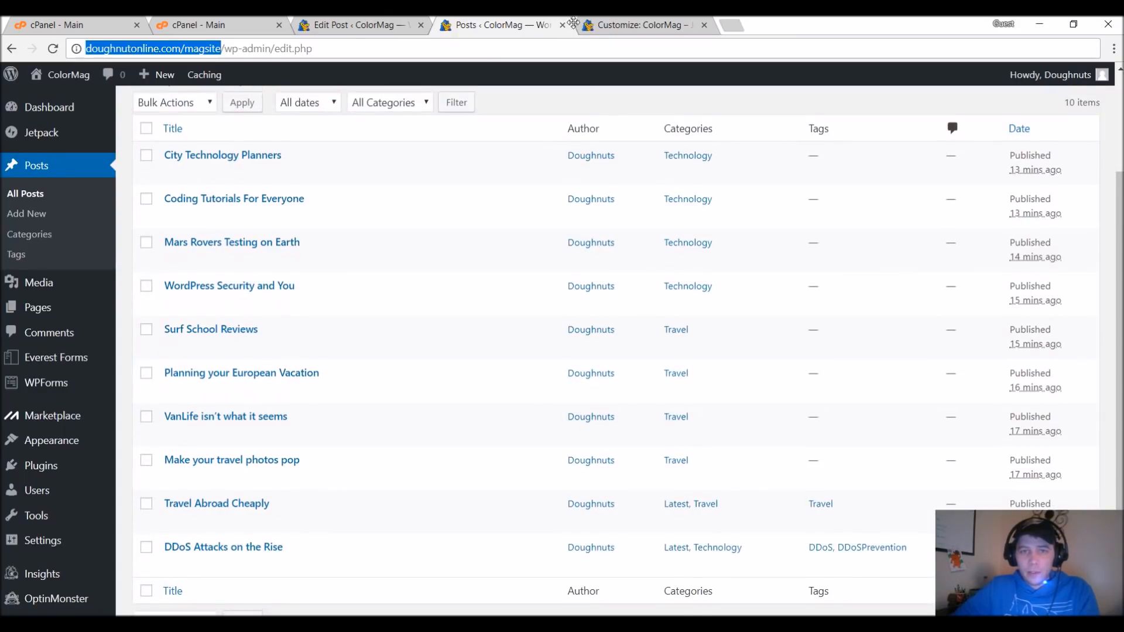
left_click(603, 24)
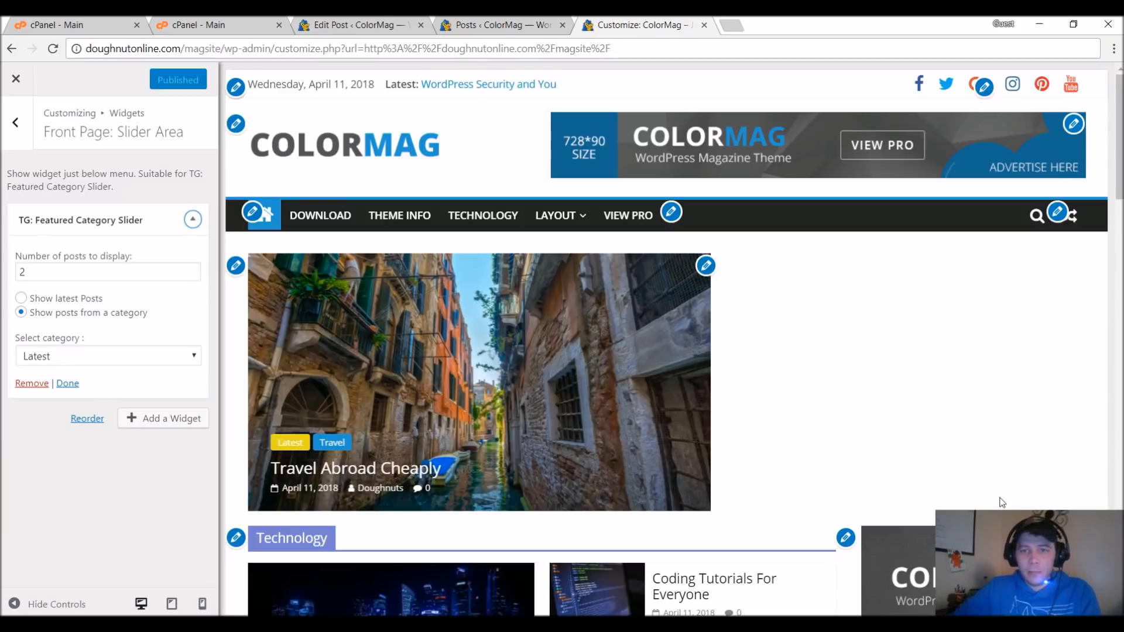
In the posts list, open Coding Tutorials For Everyone, WordPress Security and You, Planning your European Vacation and Make your travel photos pop for bulk editing.
left_click(503, 24)
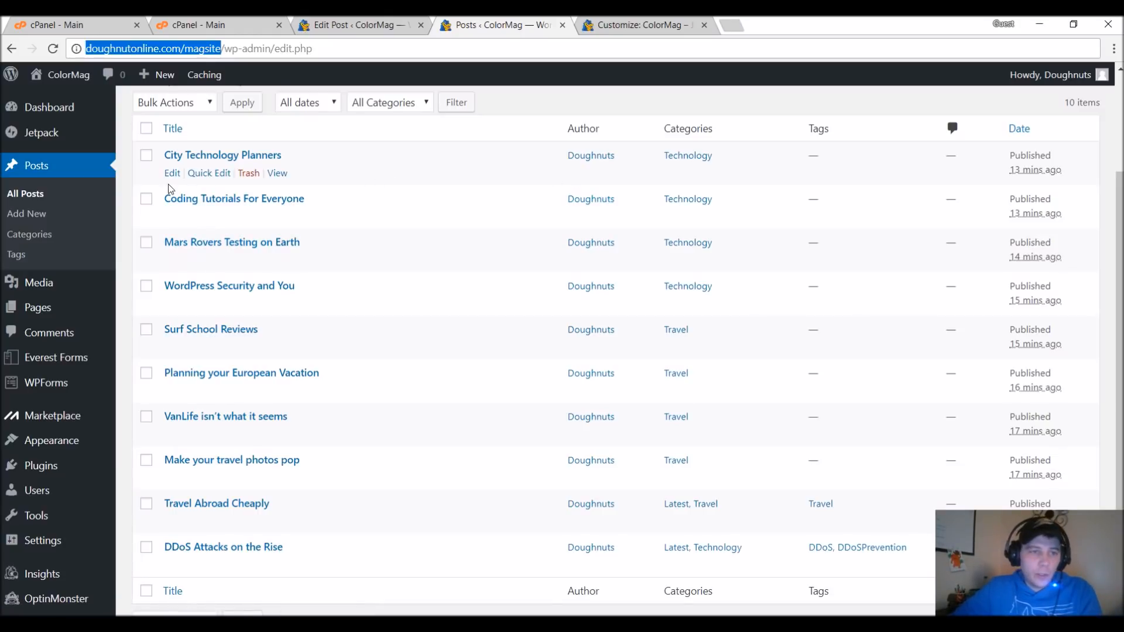
left_click(147, 199)
left_click(146, 285)
left_click(146, 373)
left_click(147, 460)
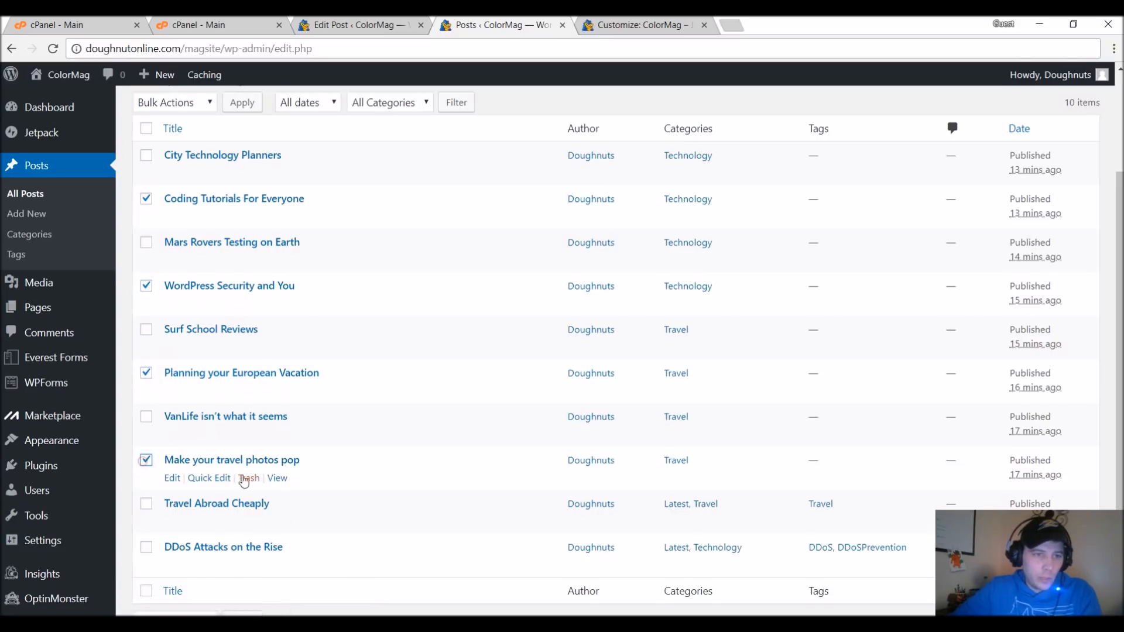
scroll(410, 453, "up", 2)
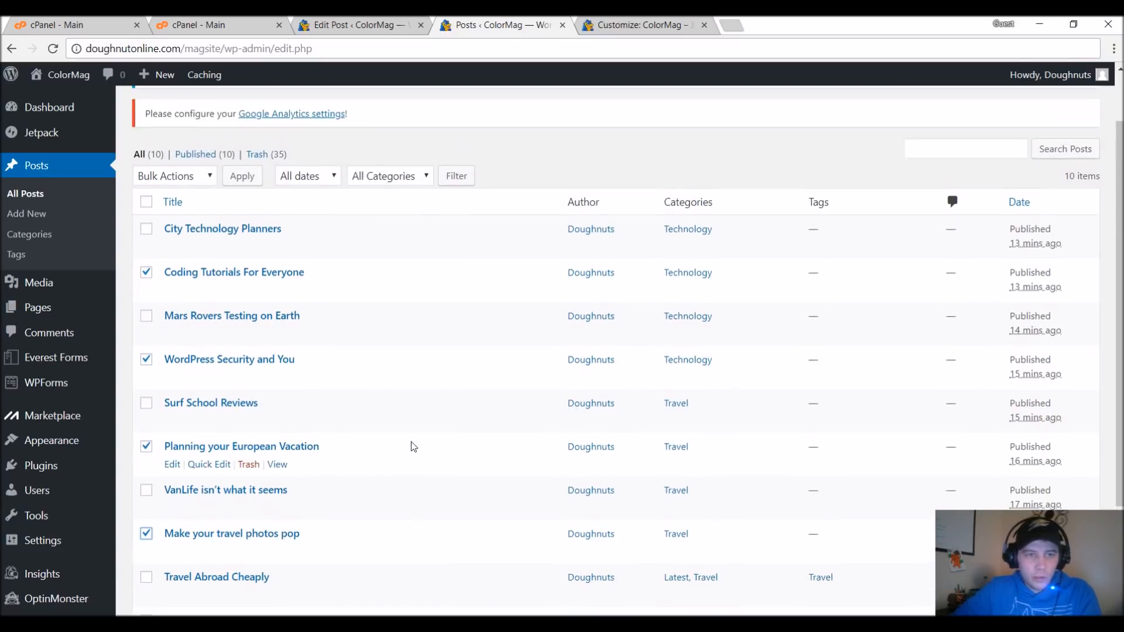
left_click(211, 176)
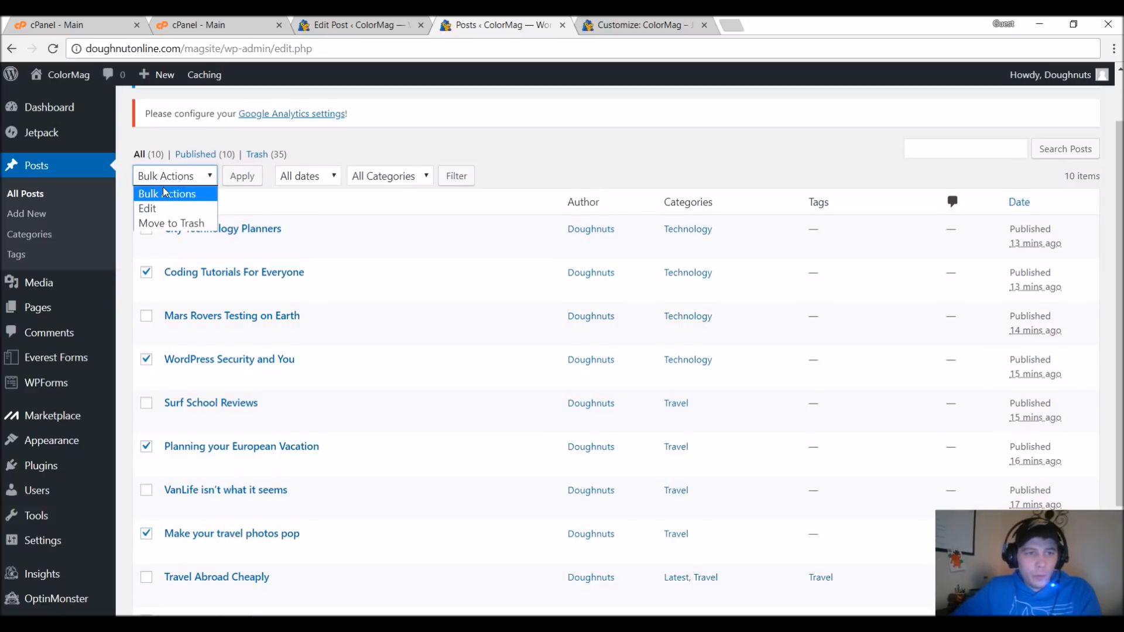
left_click(155, 210)
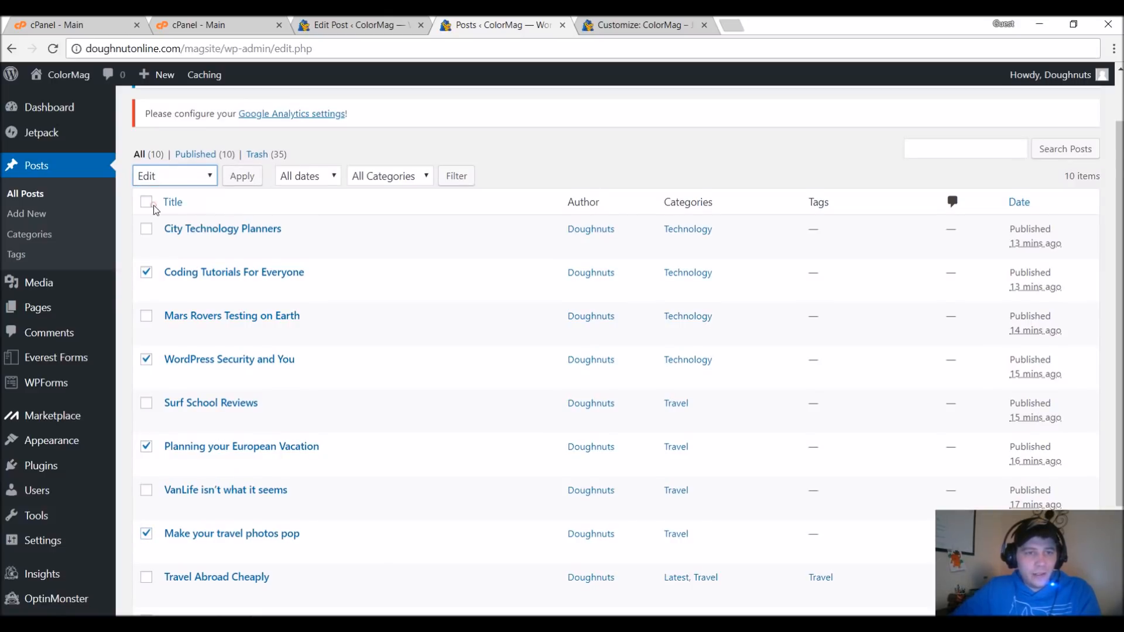
left_click(239, 181)
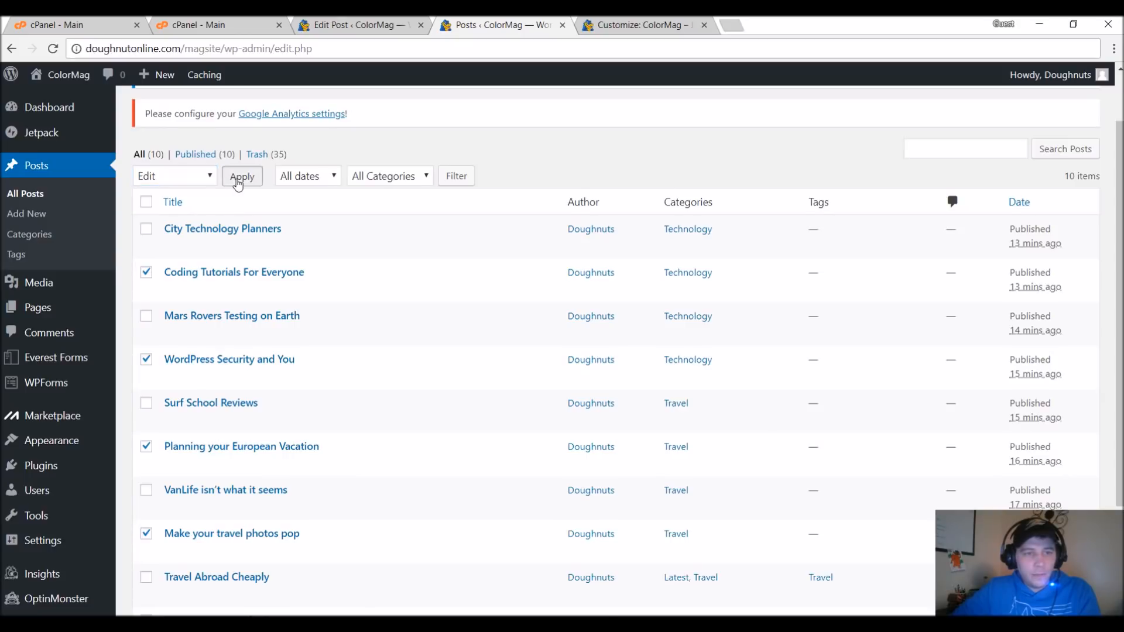
Add the FEATURED category to the four posts in the bulk edit and update them.
scroll(280, 253, "down", 5)
scroll(392, 296, "up", 4)
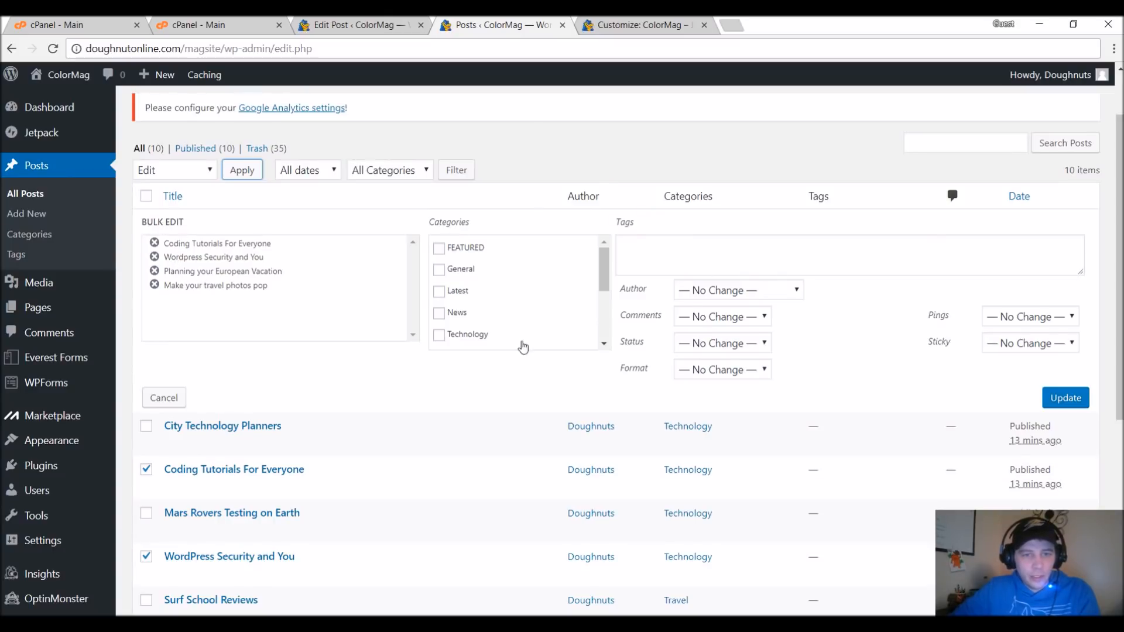
left_click_drag(604, 275, 619, 337)
scroll(468, 281, "up", 3)
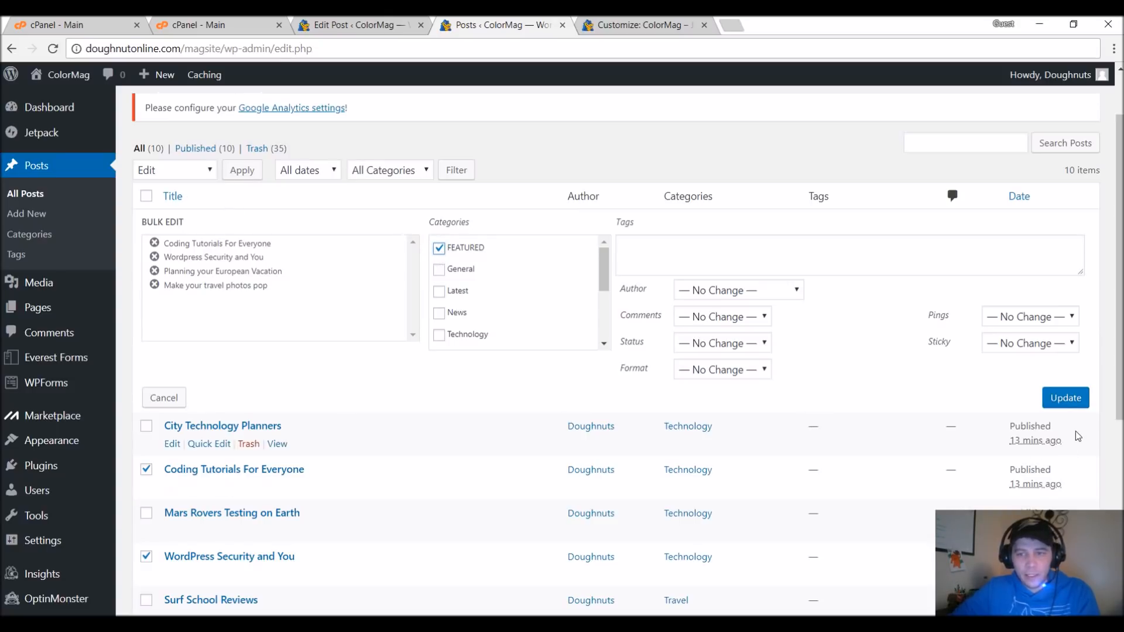
left_click(1065, 397)
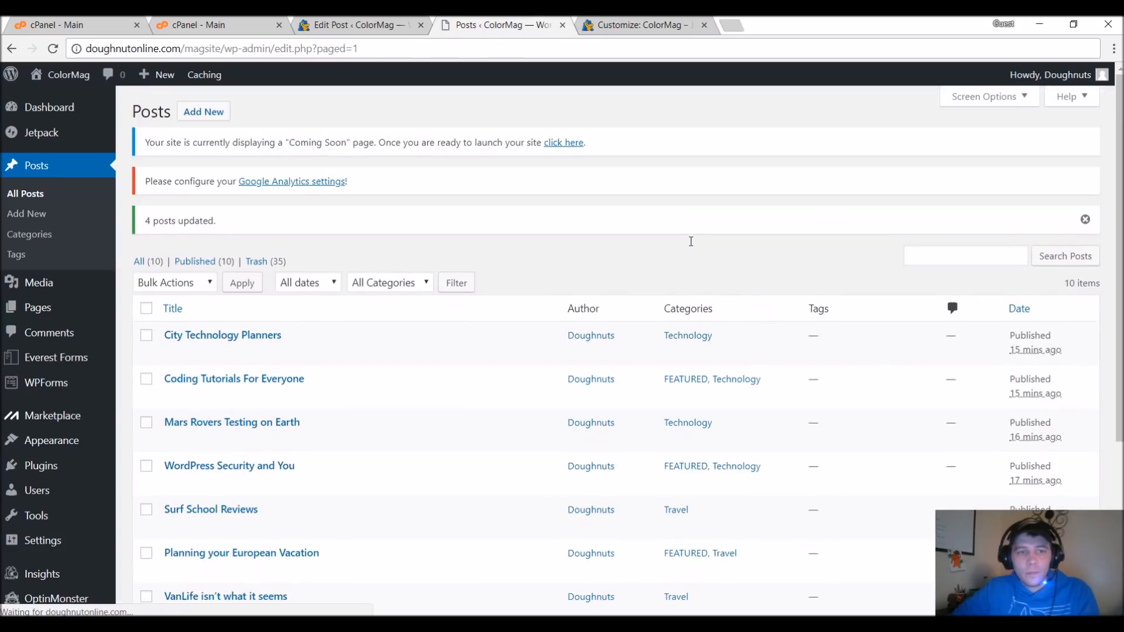
Leave the customizer and load the live homepage at doughnutonline.com/magsite in the same browser tab.
left_click(624, 18)
left_click(227, 49)
left_click_drag(224, 48, 615, 49)
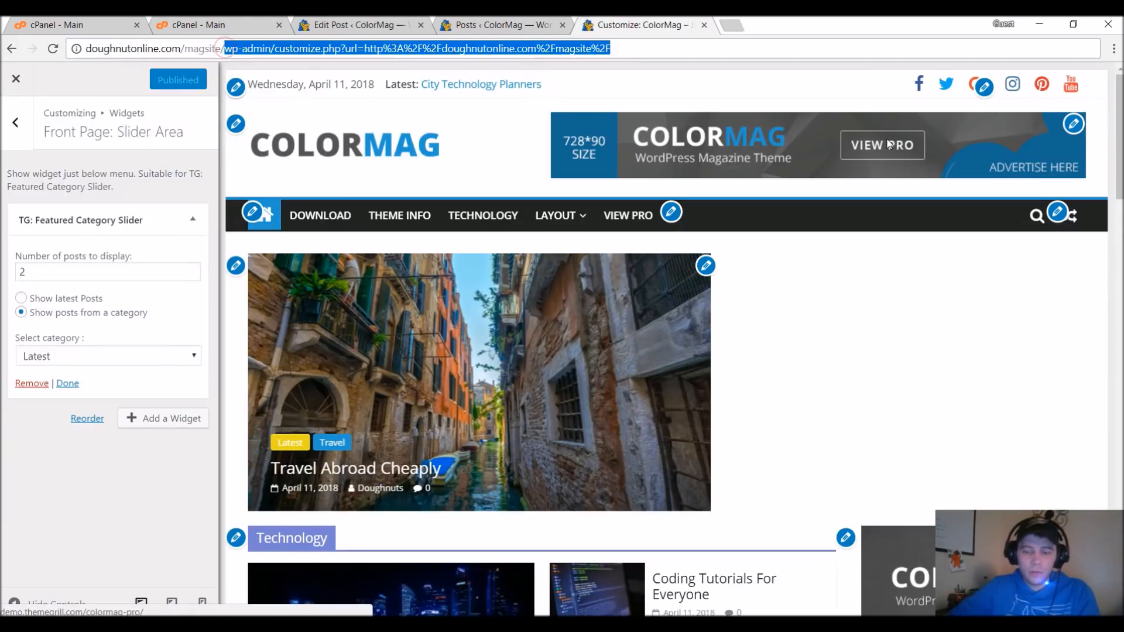
key("BackSpace")
key("Return")
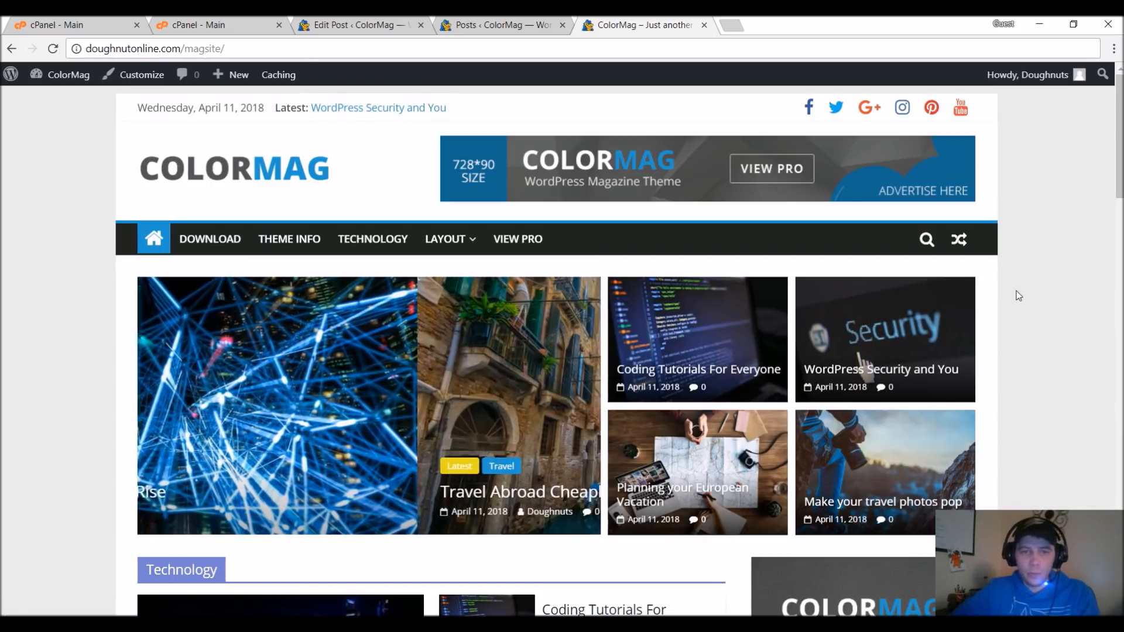
Examine the live homepage's featured posts beside the slider and its Technology, Travel and Sports sections further down.
scroll(1019, 295, "down", 1)
scroll(1019, 296, "down", 5)
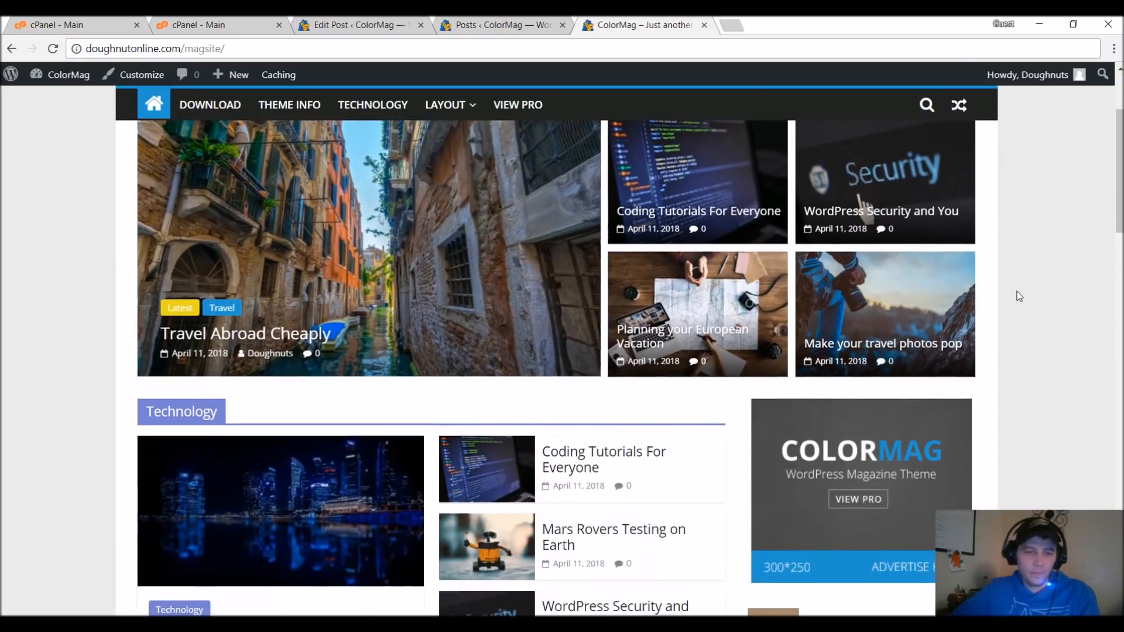
scroll(1003, 301, "down", 1)
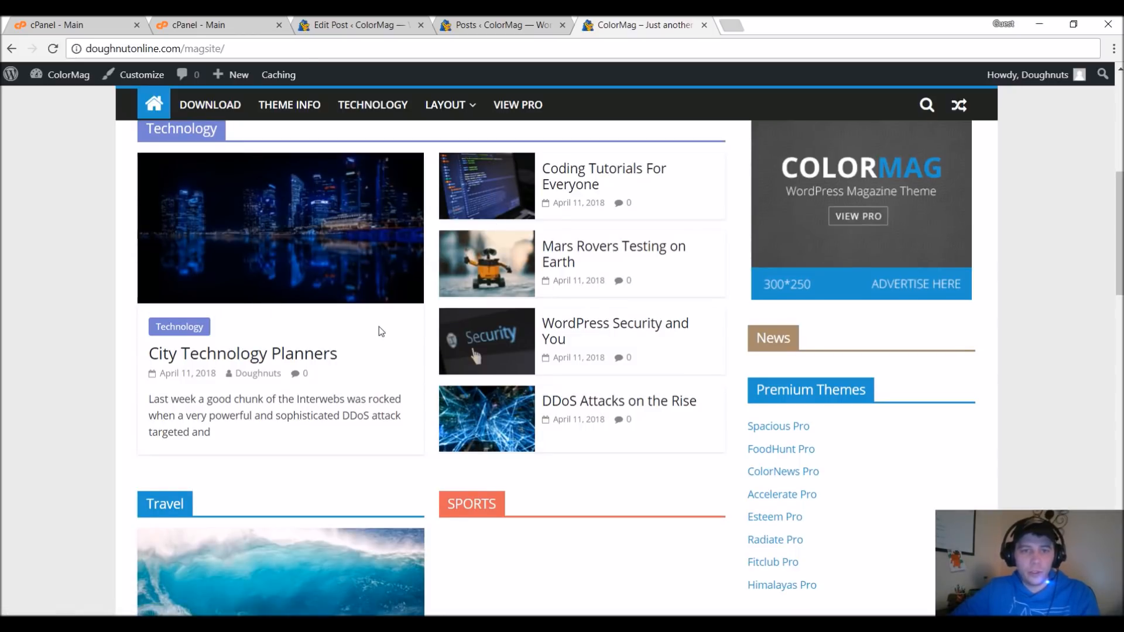
scroll(97, 316, "down", 1)
scroll(96, 319, "down", 3)
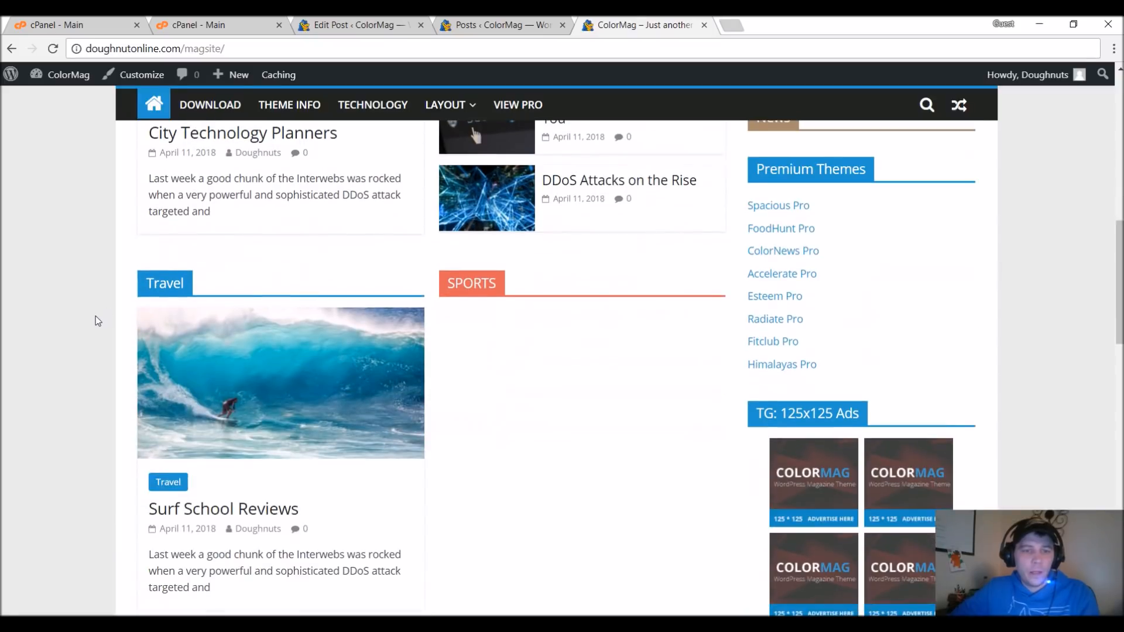
scroll(410, 316, "down", 2)
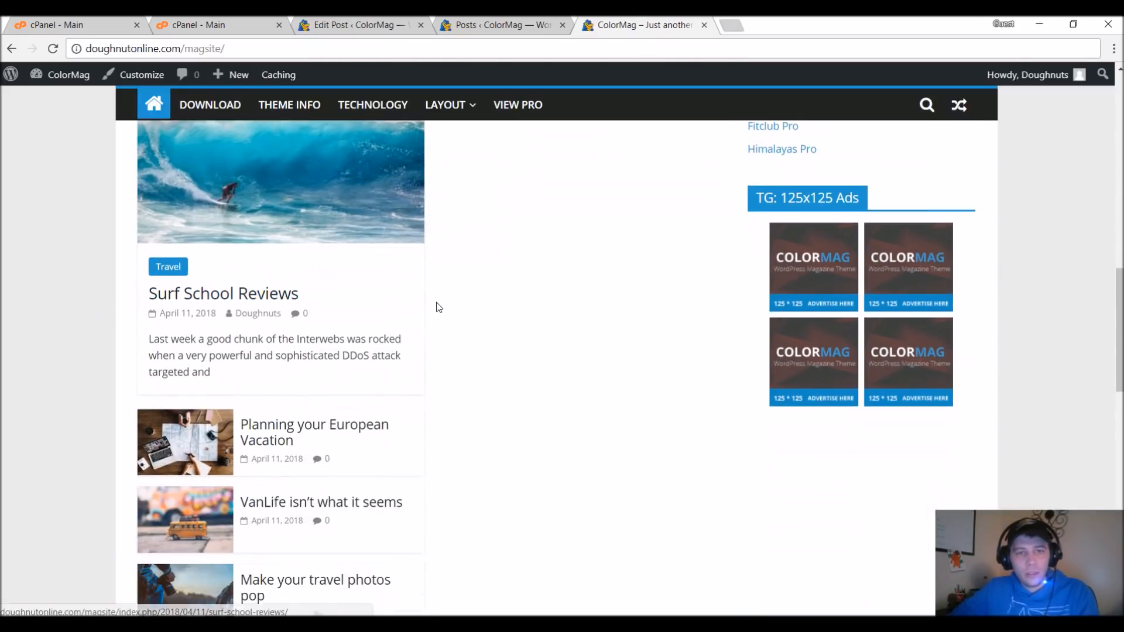
scroll(486, 220, "up", 2)
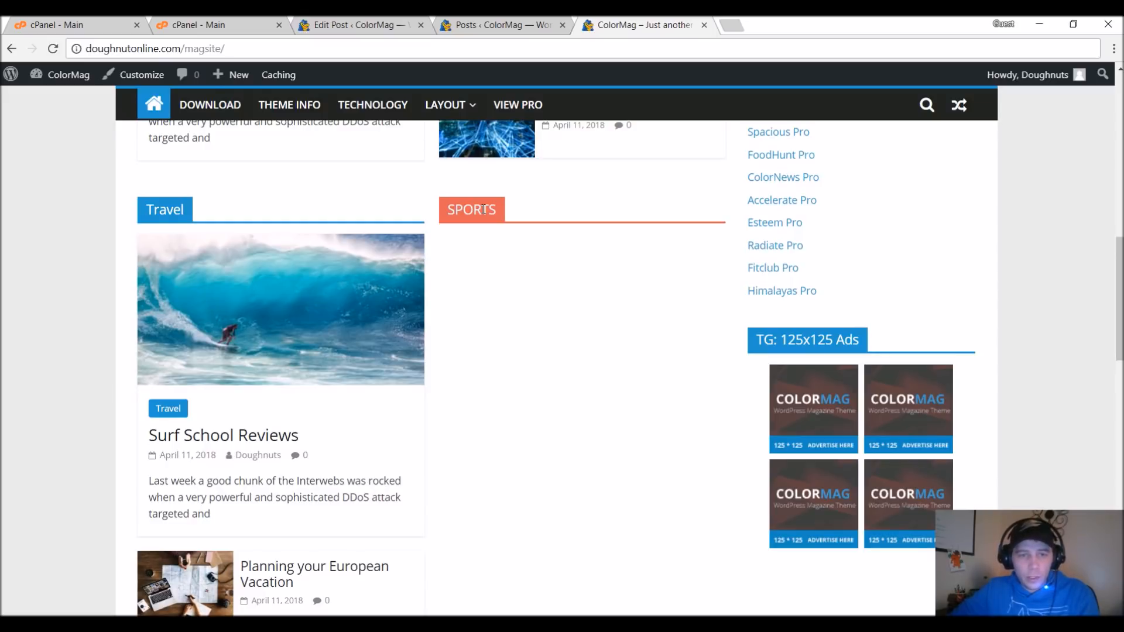
scroll(489, 215, "down", 8)
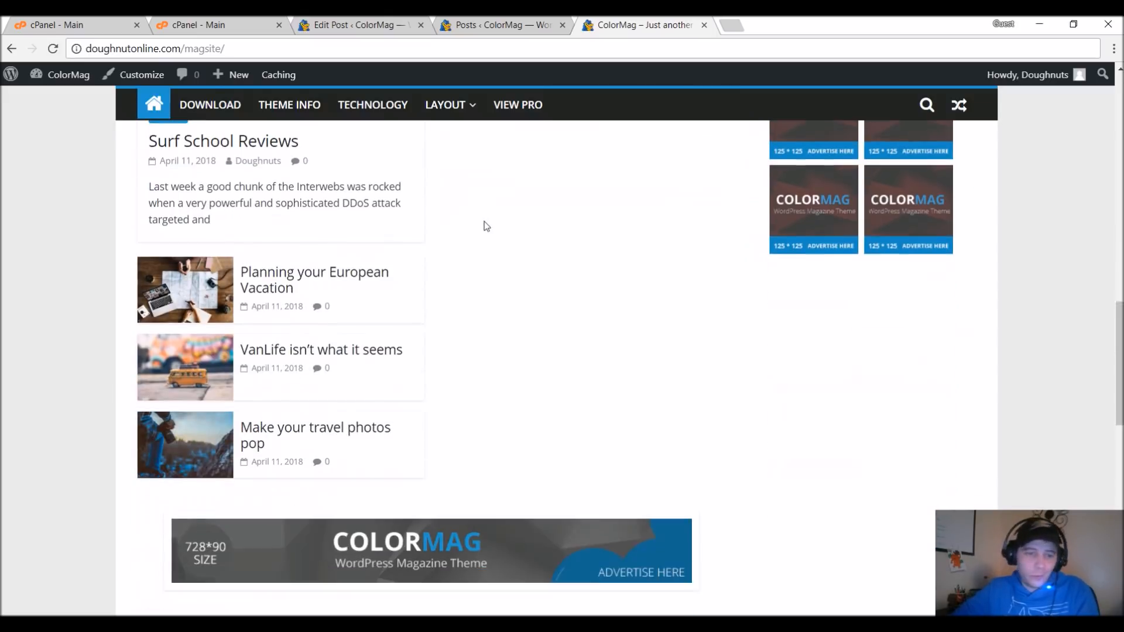
scroll(497, 275, "down", 2)
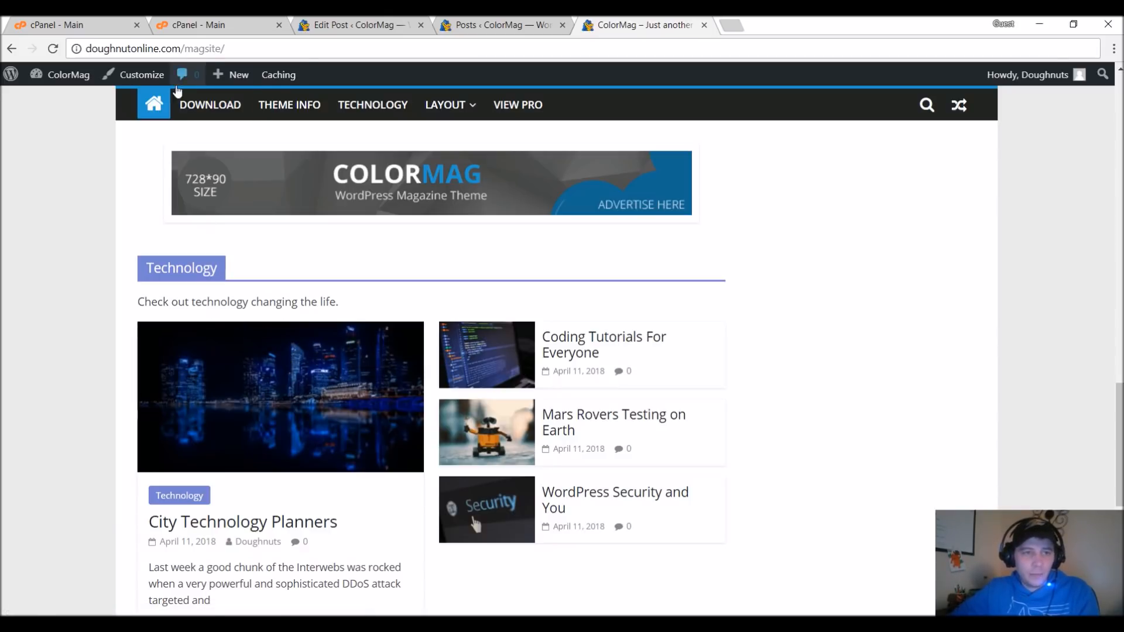
Open the customizer and retitle the lower Technology featured posts widget, below the advertisement banner, as Hot News.
left_click(140, 76)
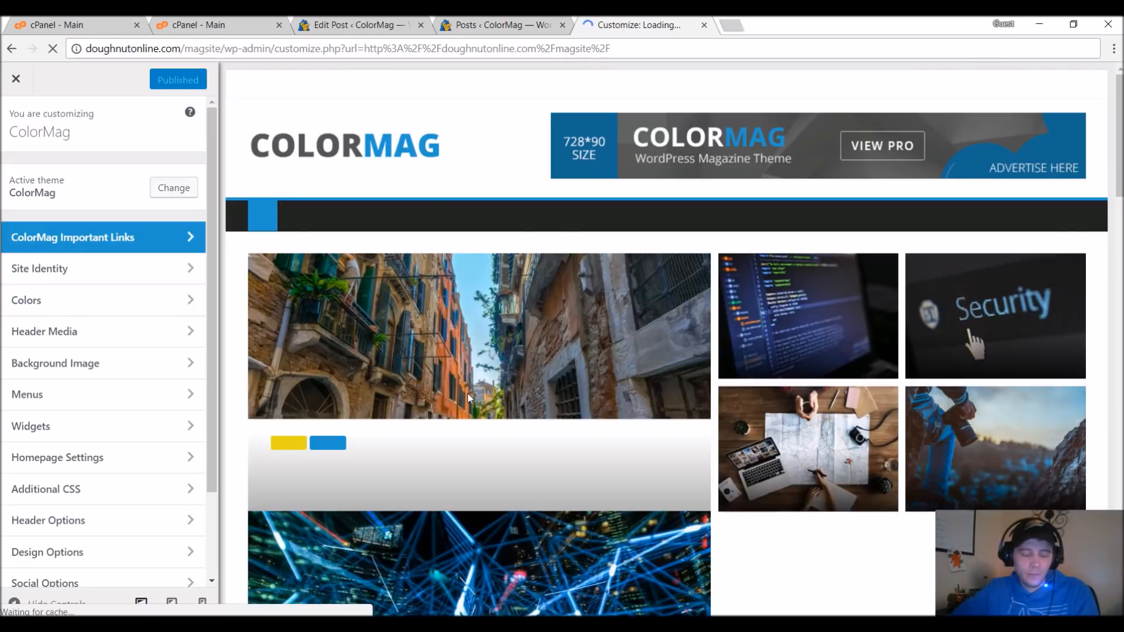
scroll(469, 398, "down", 5)
scroll(469, 400, "down", 15)
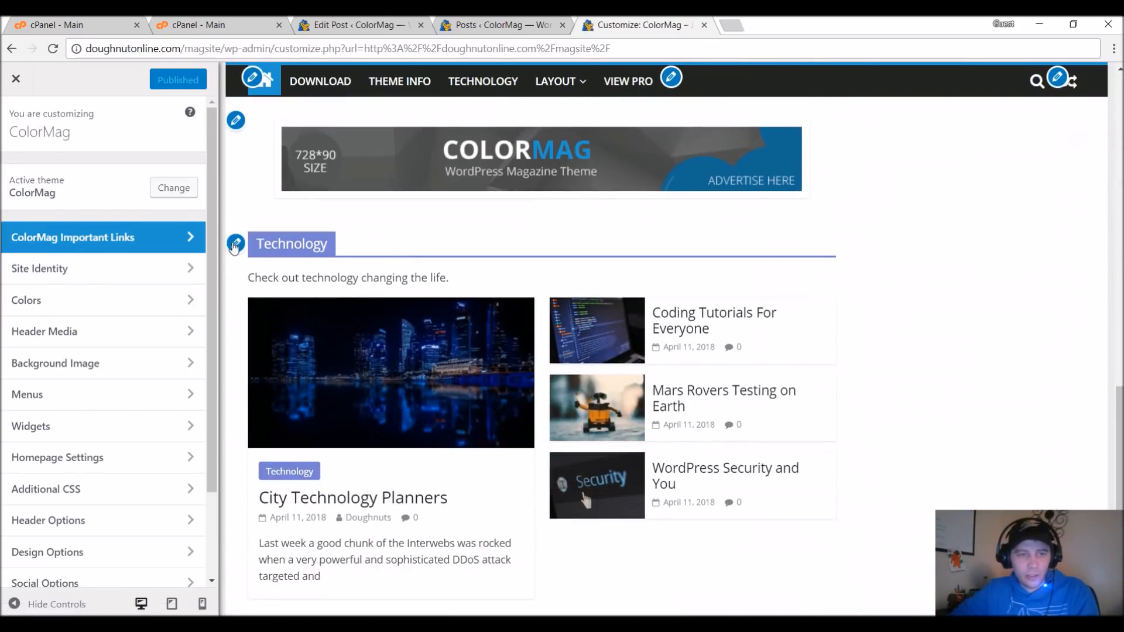
left_click(234, 244)
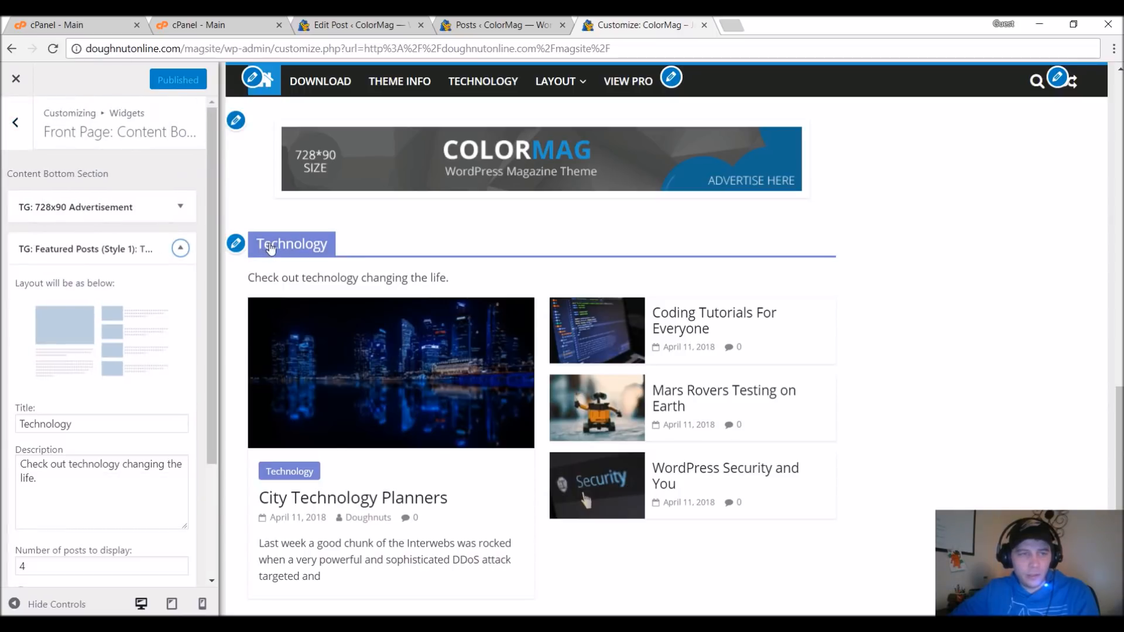
left_click(96, 269)
key("ctrl+a")
key("BackSpace")
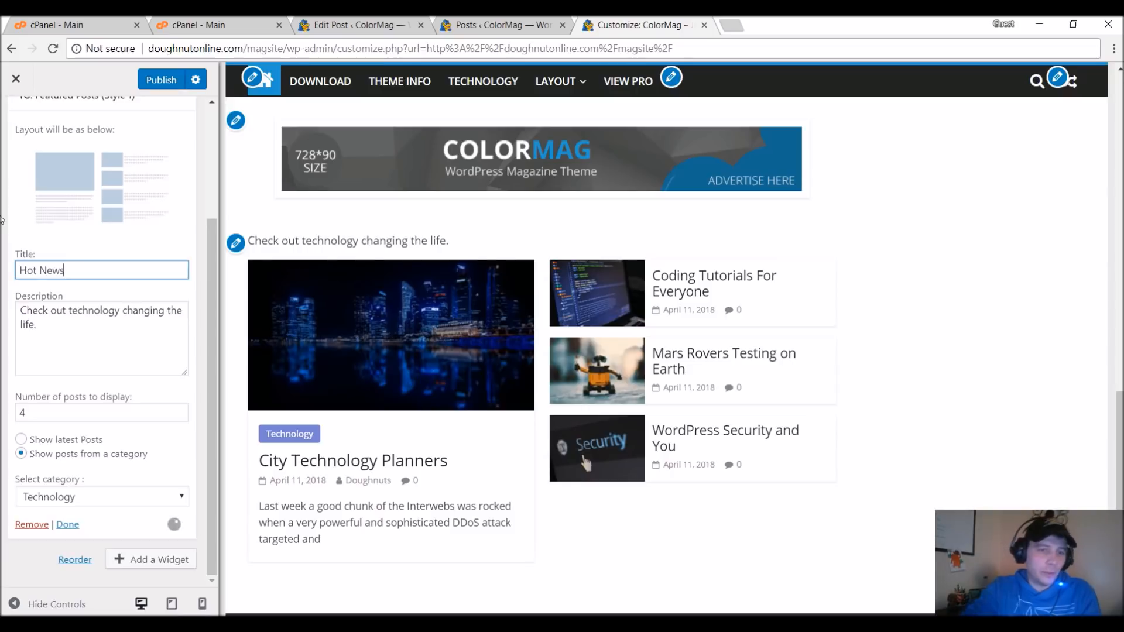
Replace the Hot News widget's description with "Hottest News Right Now!".
key("Tab")
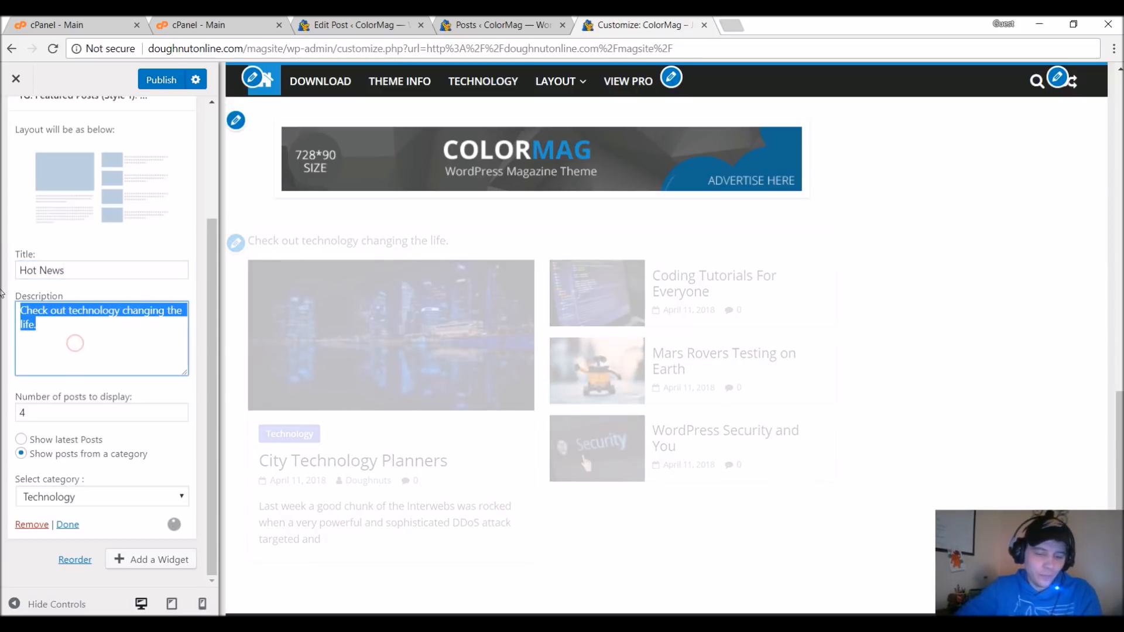
type("Go")
type("ttest News Rig")
type("ht noW")
key("BackSpace")
key("BackSpace")
key("BackSpace")
type("Now!")
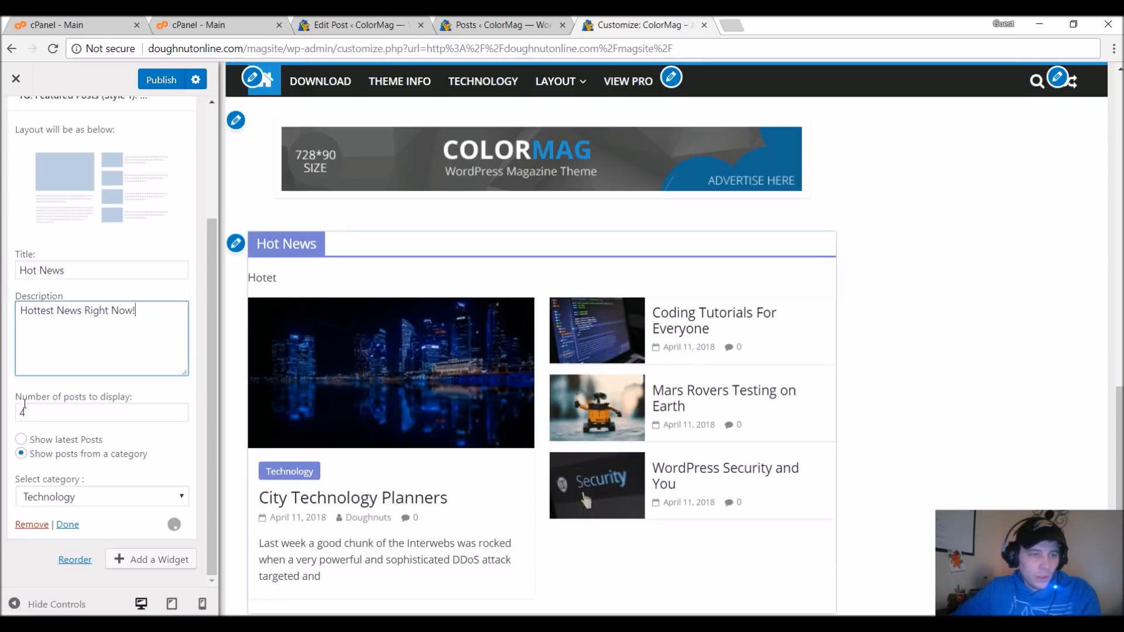
Try displaying 6 posts in the Hot News section and set the number of posts back to 4.
key("Tab")
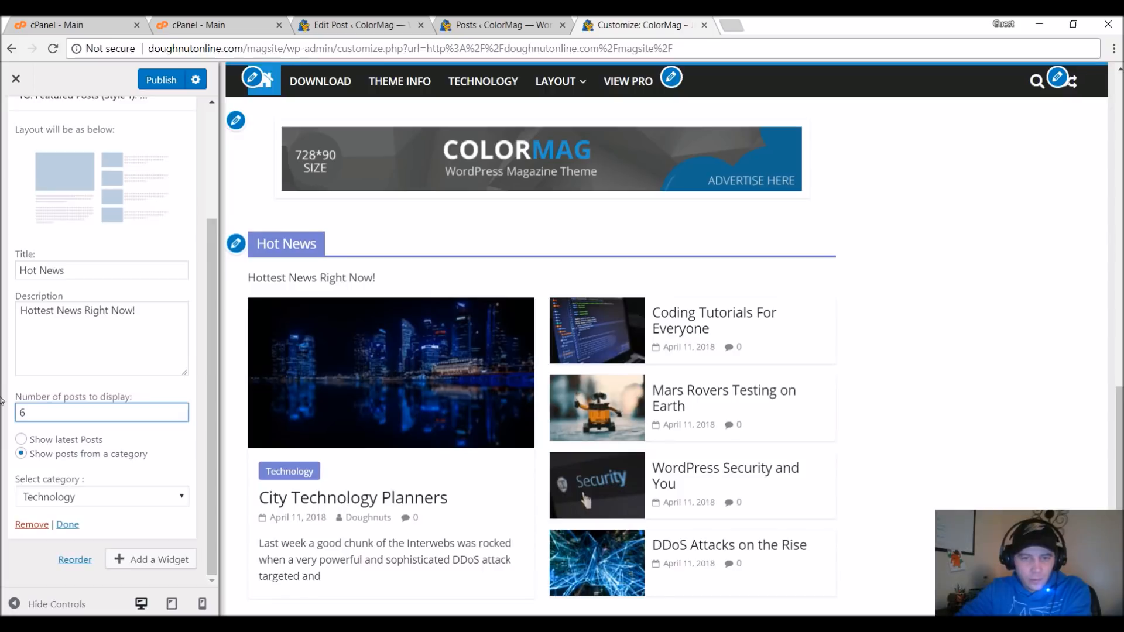
scroll(1098, 505, "down", 1)
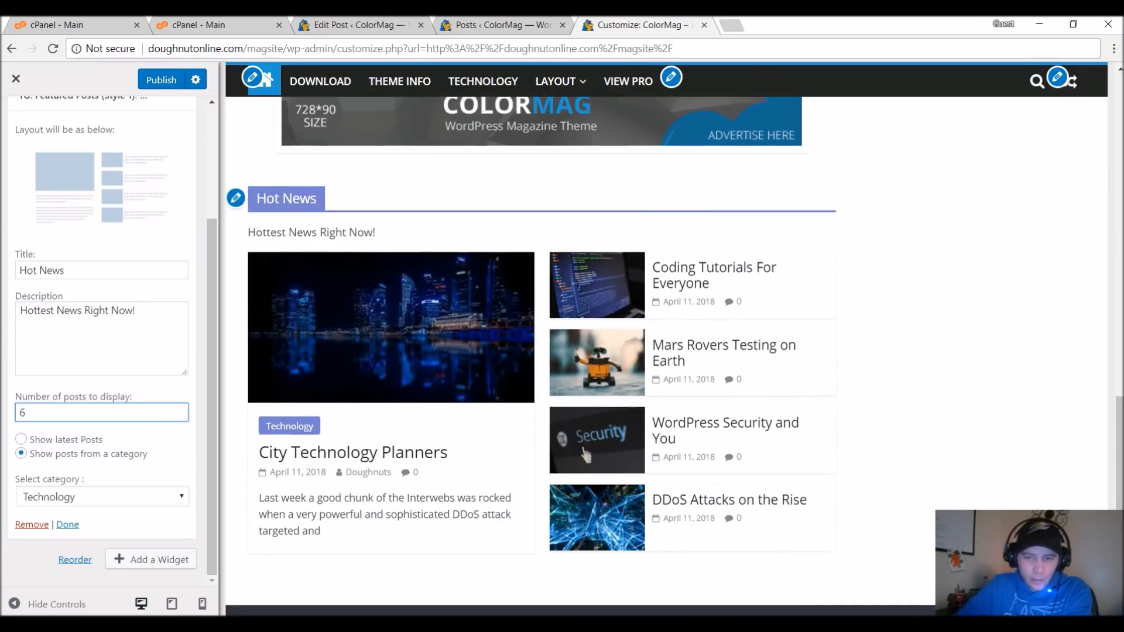
scroll(1098, 505, "up", 2)
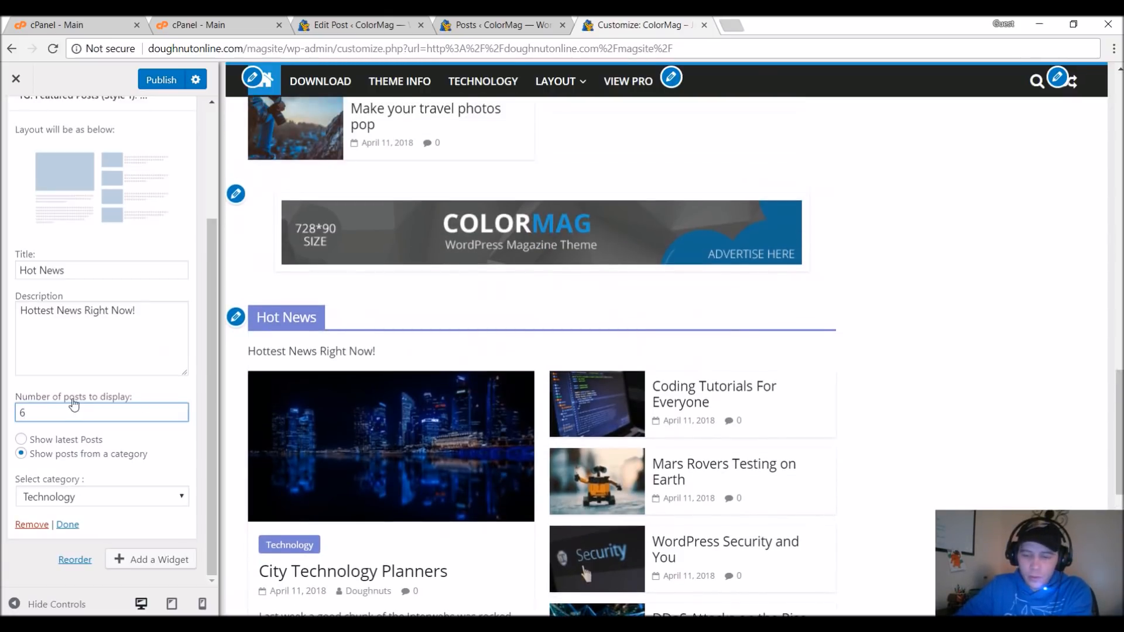
type("4")
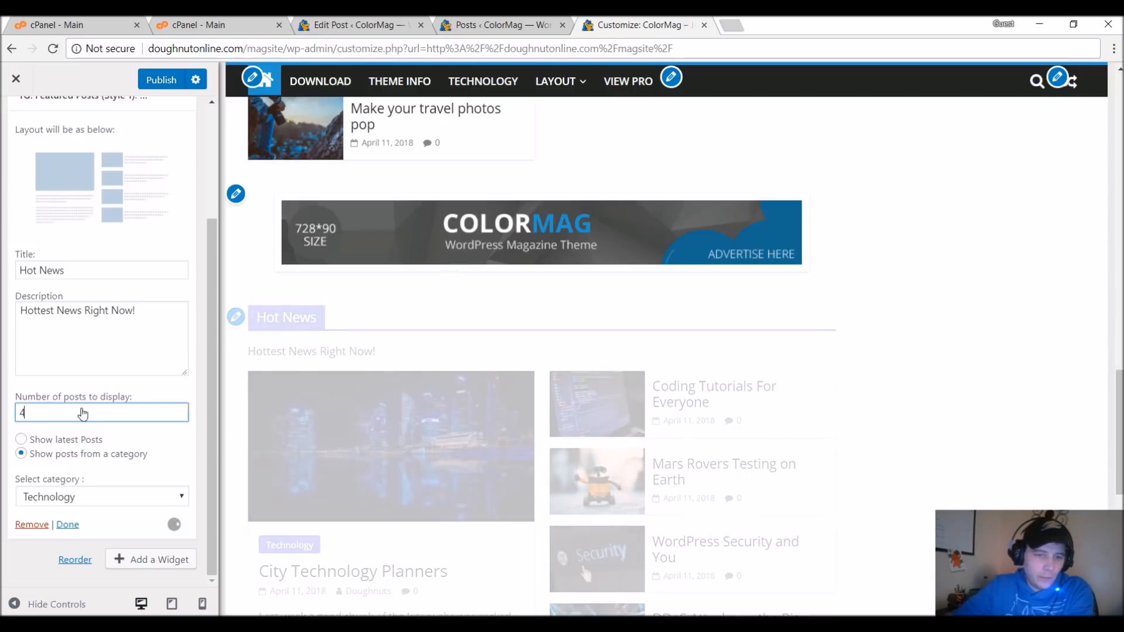
scroll(594, 233, "down", 3)
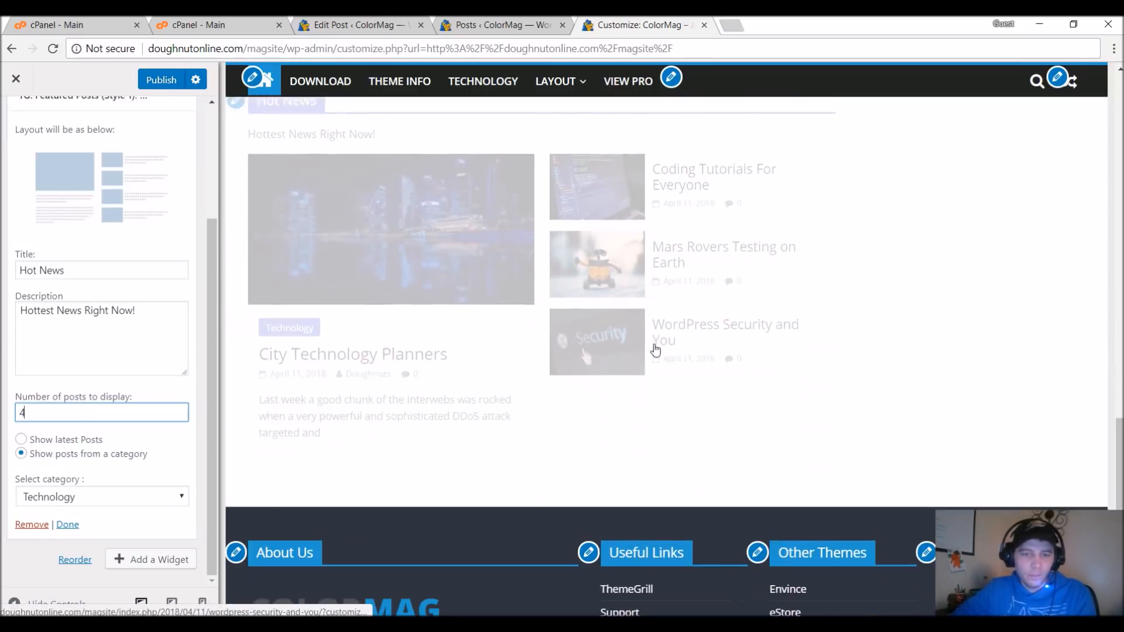
Compare the categories selectable for the Hot News widget with the categories assigned in the posts list.
left_click(146, 498)
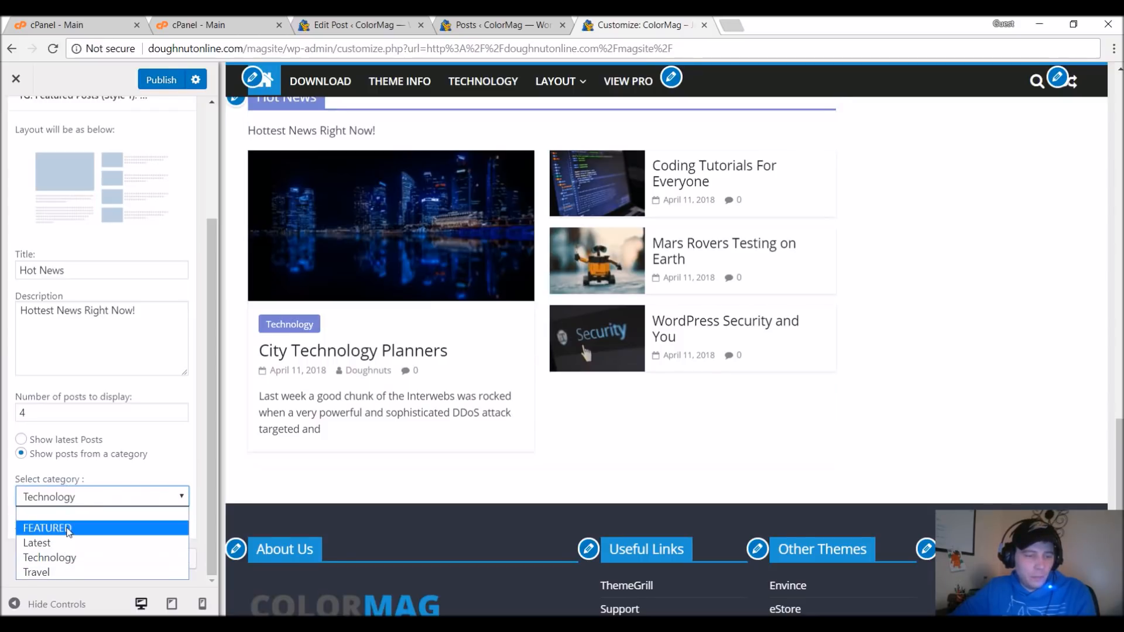
left_click(494, 24)
left_click(495, 25)
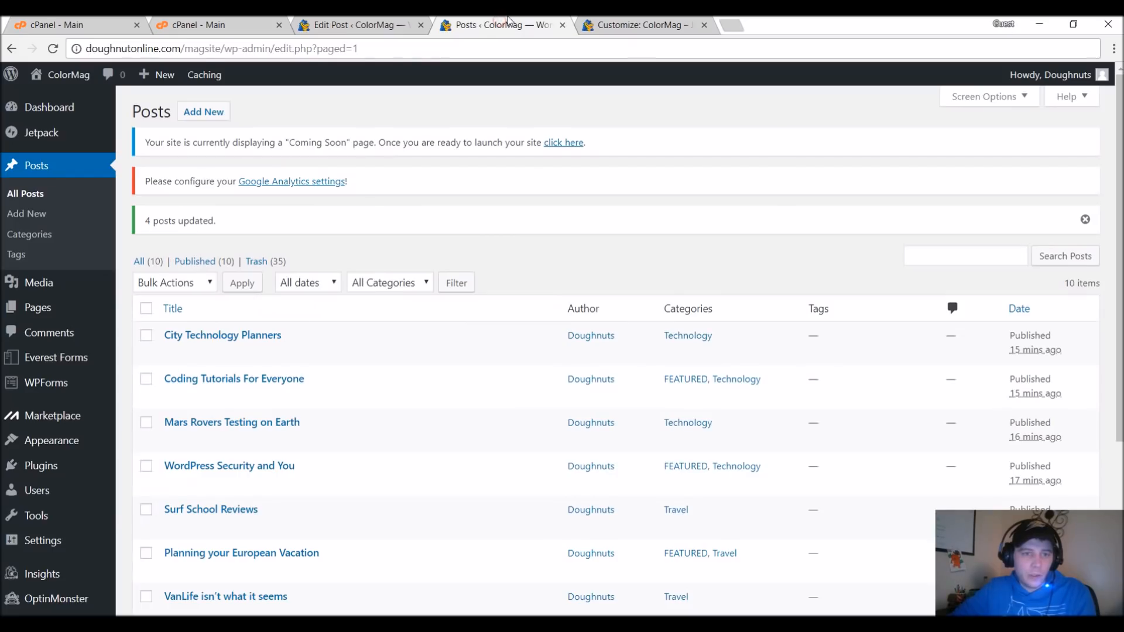
scroll(524, 485, "down", 5)
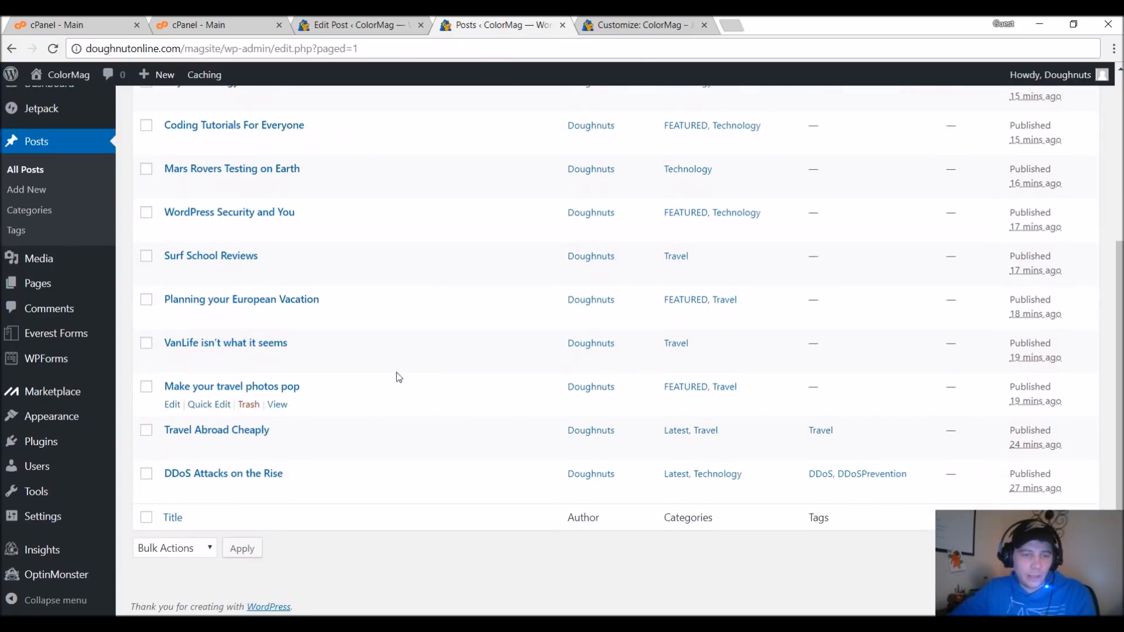
left_click(626, 22)
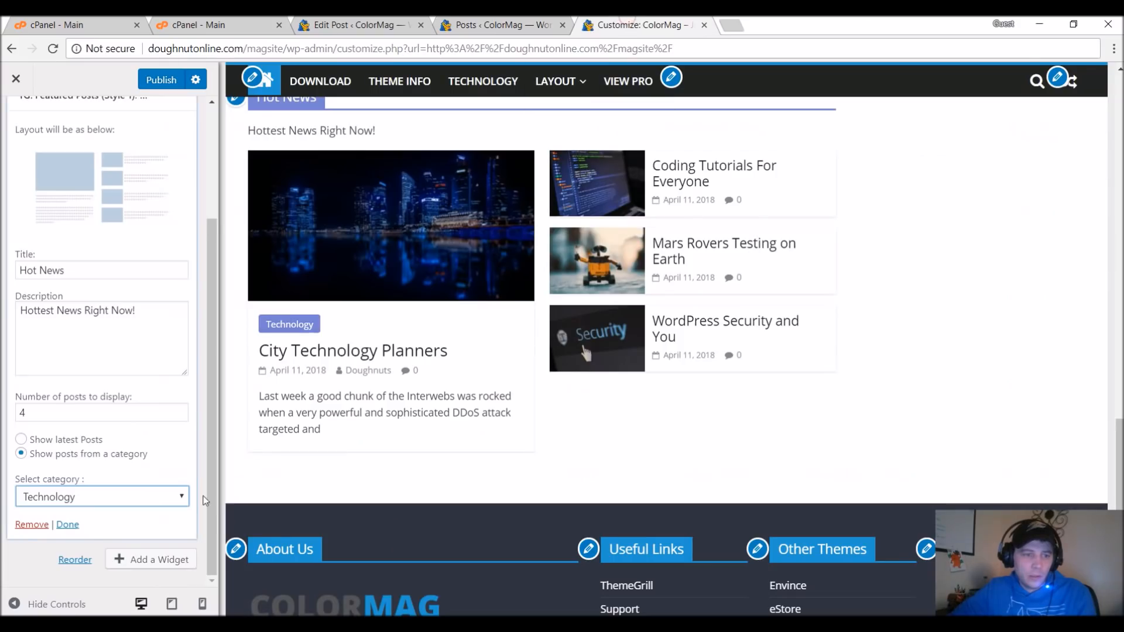
left_click(157, 486)
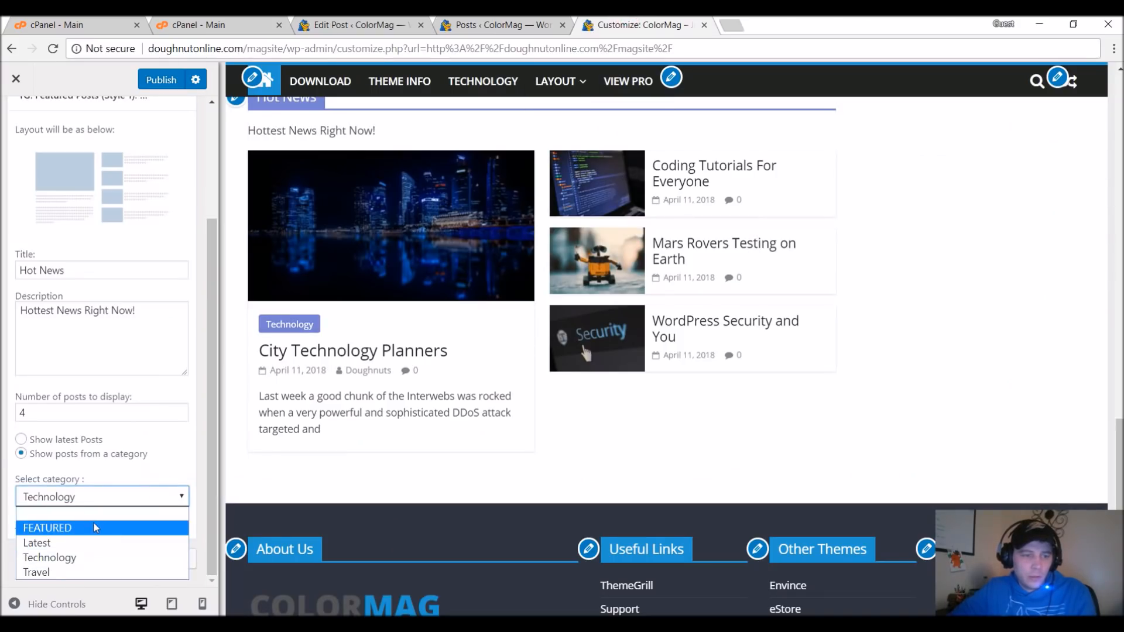
left_click(11, 533)
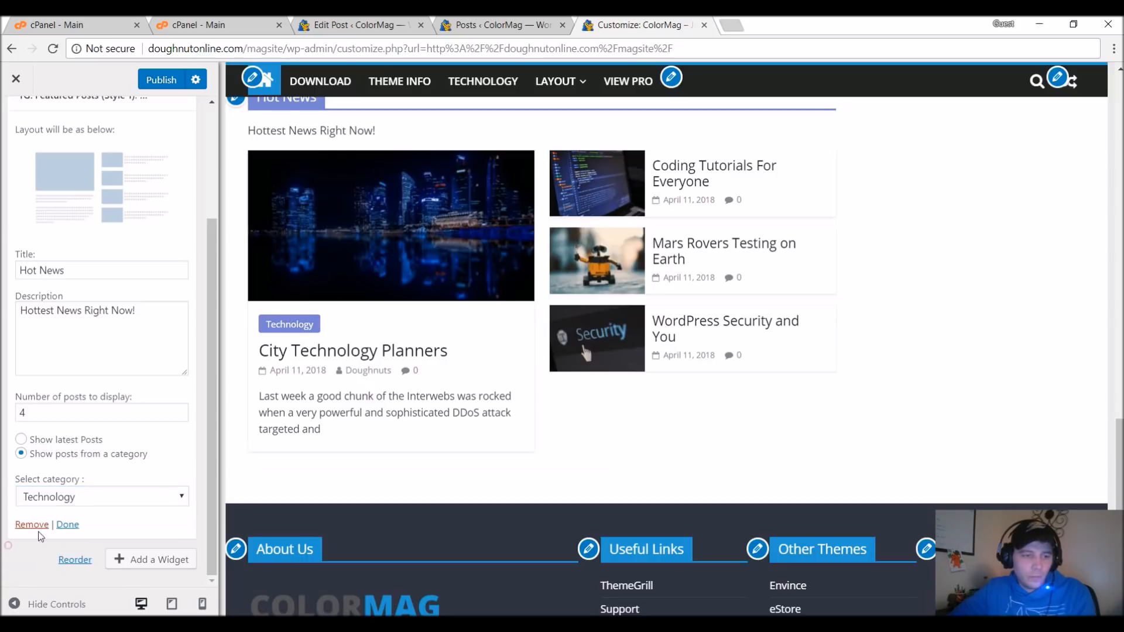
Open the post VanLife isn't what it seems for editing from the posts list.
left_click(457, 24)
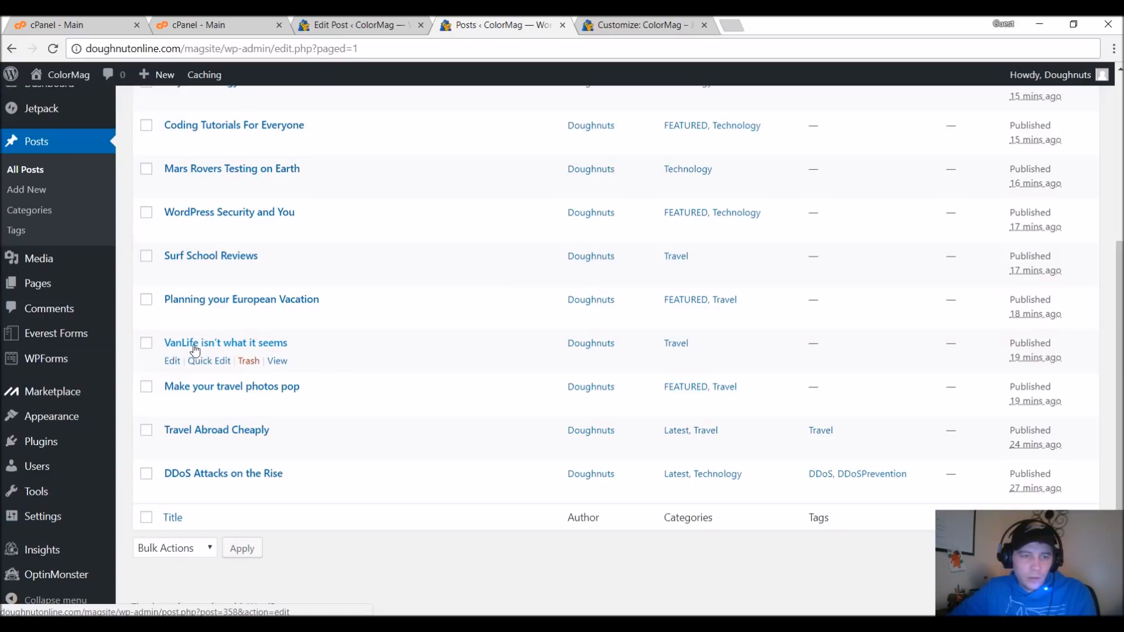
left_click(147, 345)
left_click(173, 362)
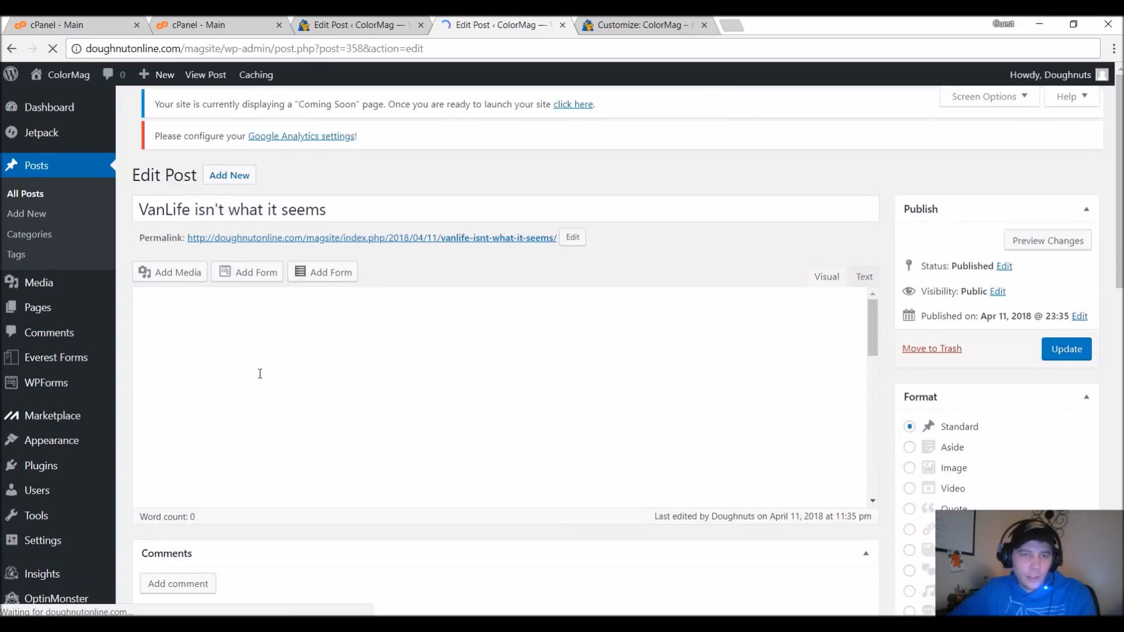
Add the TOP STORIES category to the VanLife post and update it.
scroll(1026, 410, "down", 10)
scroll(1027, 398, "up", 3)
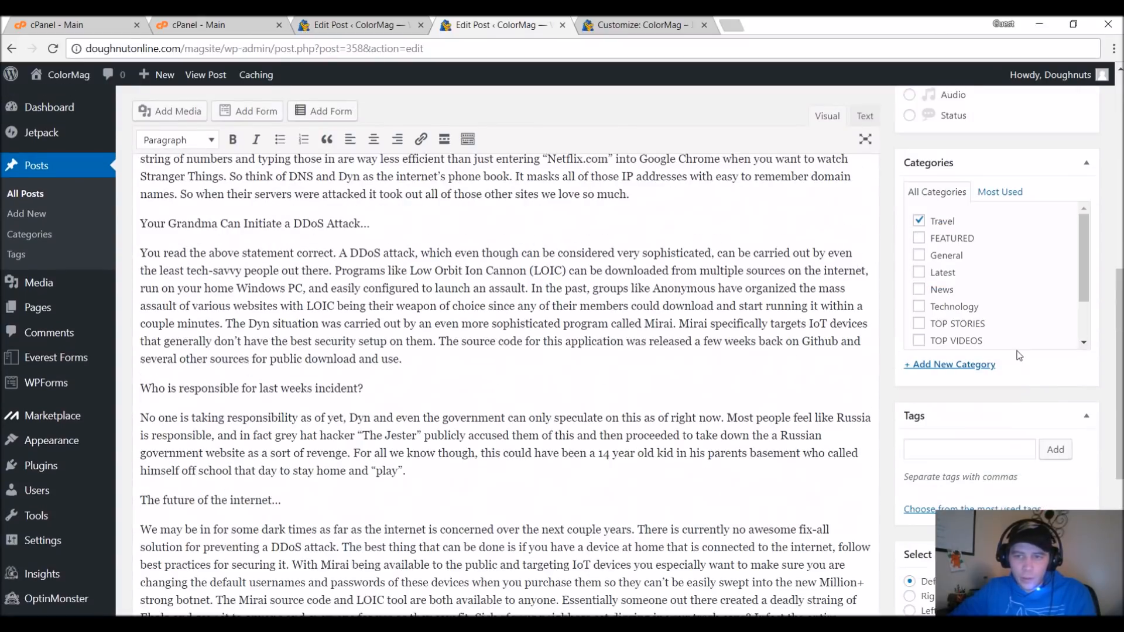
scroll(958, 265, "down", 2)
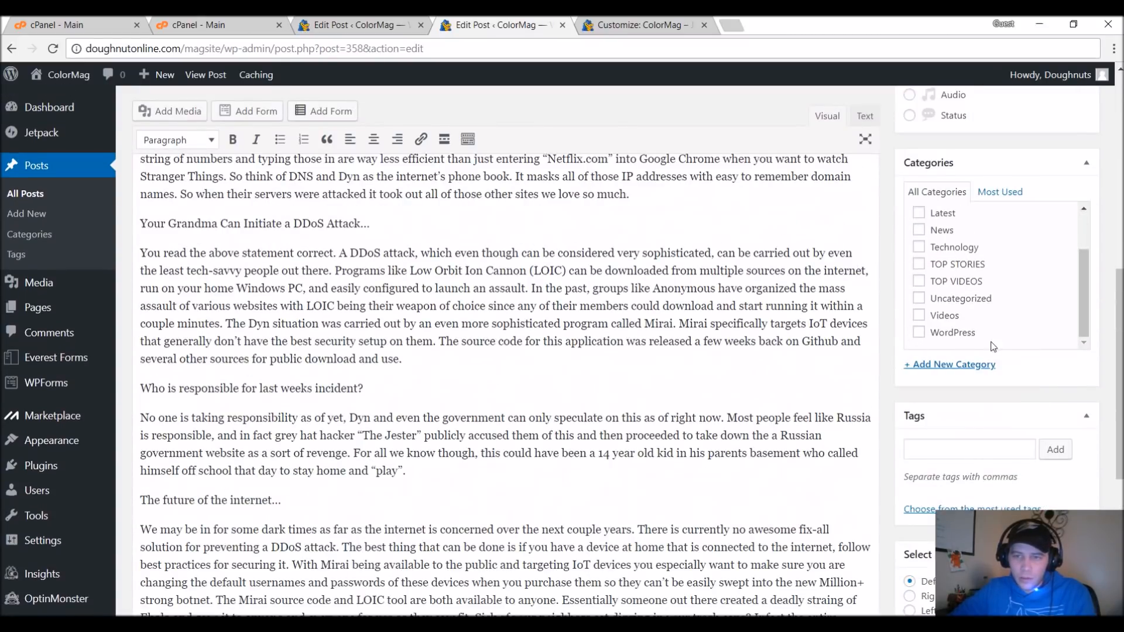
scroll(940, 285, "up", 2)
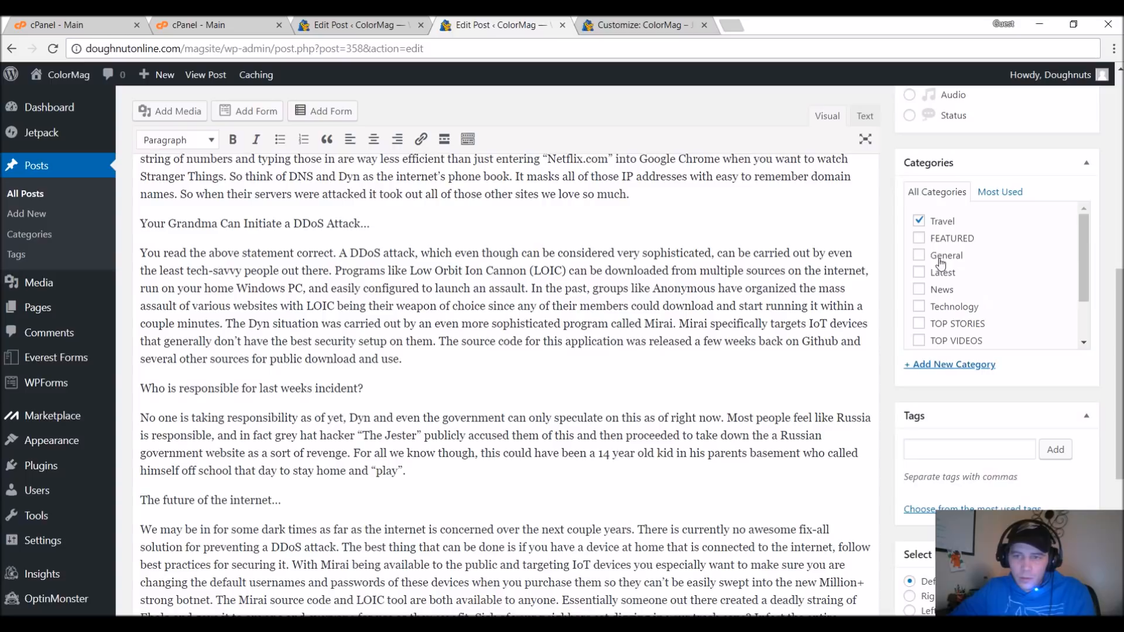
left_click(920, 329)
scroll(963, 348, "down", 1)
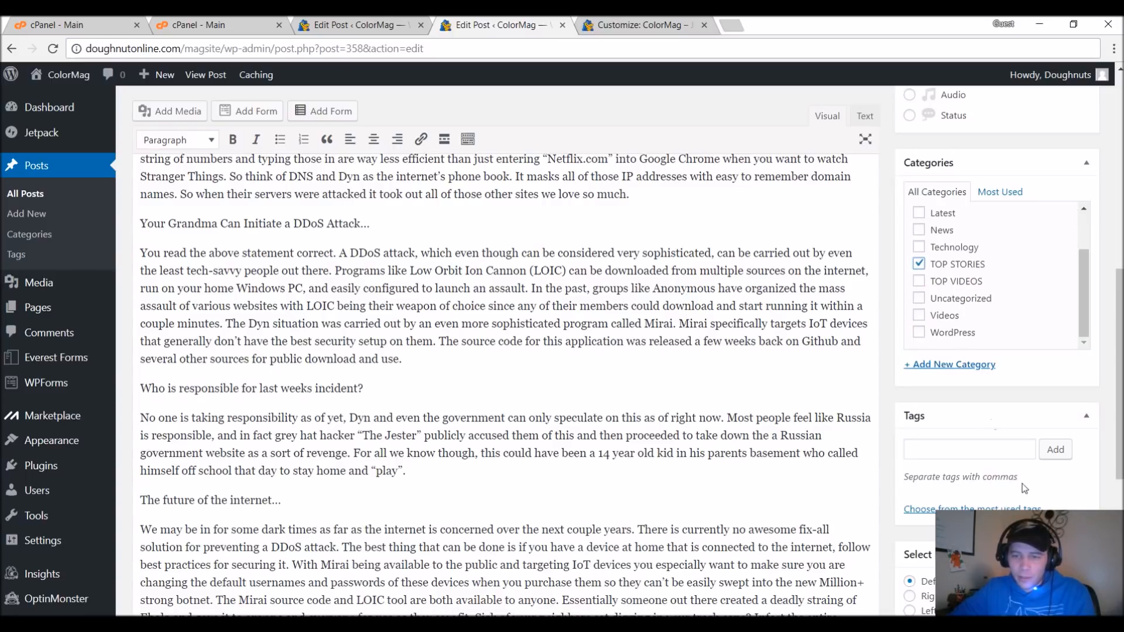
scroll(995, 374, "down", 5)
scroll(1031, 234, "up", 15)
left_click(1066, 374)
Return to the customizer and publish the Hot News widget changes.
left_click(338, 24)
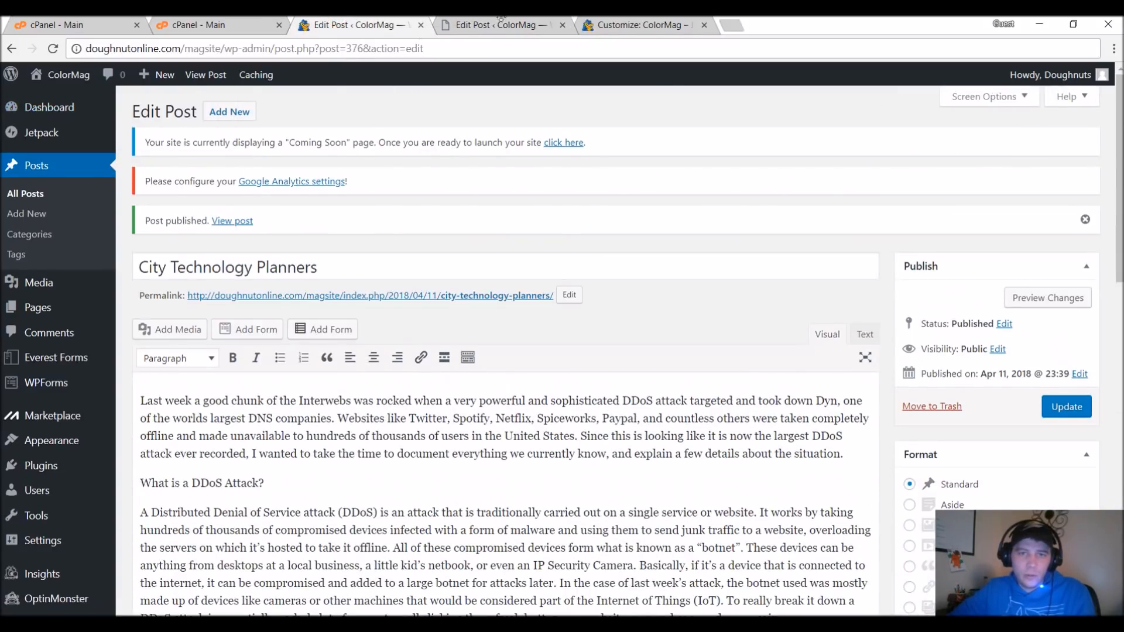
left_click(661, 25)
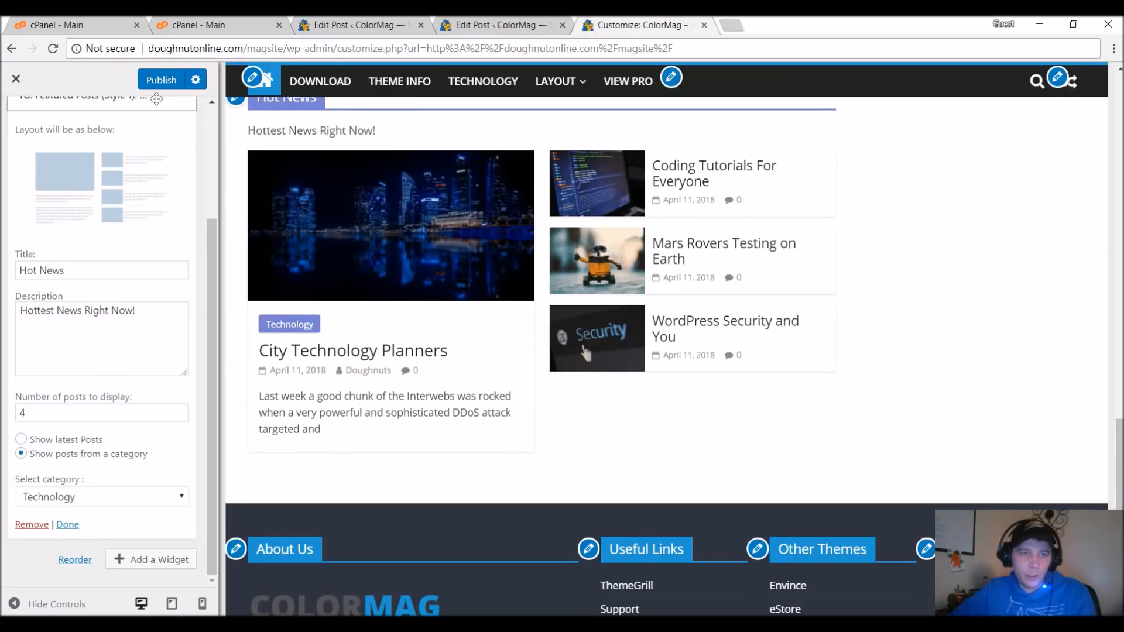
left_click(161, 79)
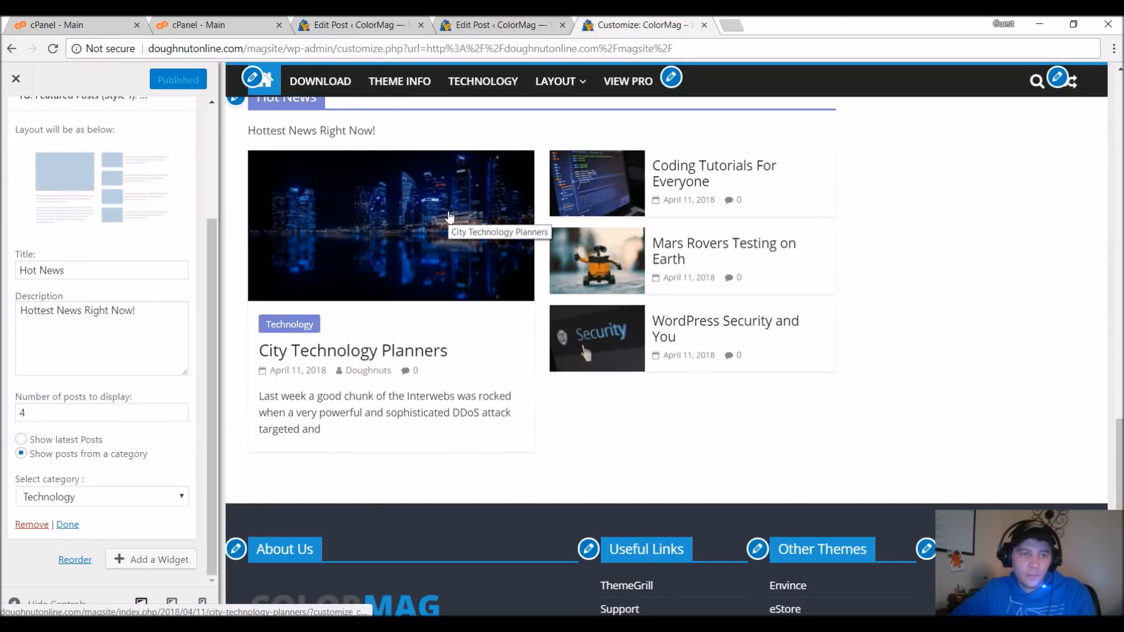
Check the Hot News widget's category choices, and leave the customizer for the live homepage at doughnutonline.com/magsite.
left_click(181, 503)
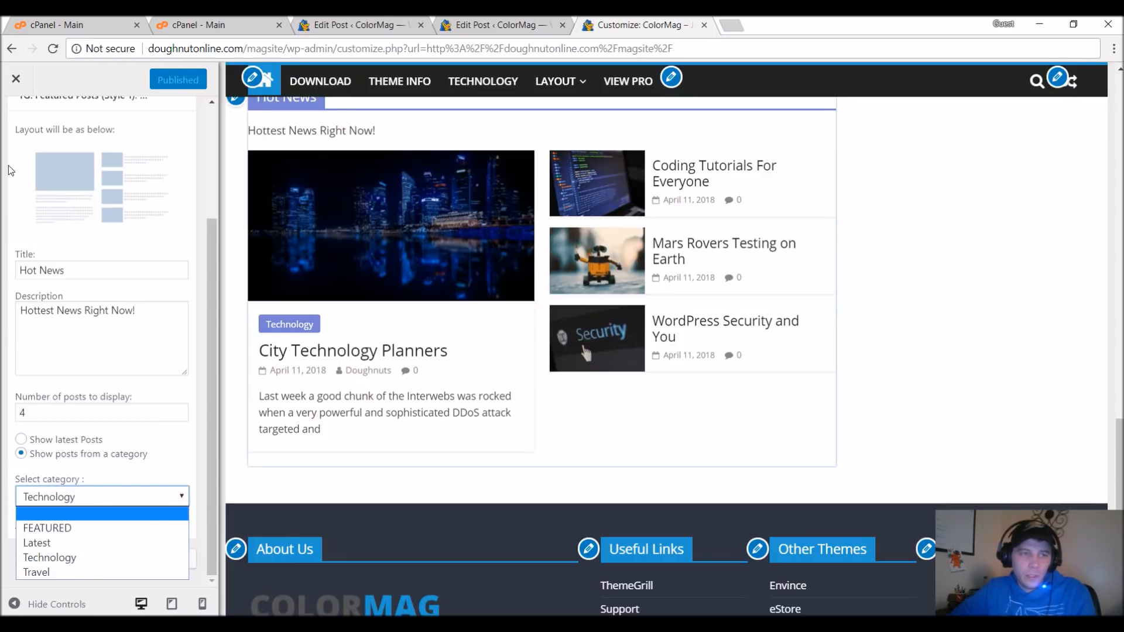
left_click(319, 58)
left_click(318, 56)
left_click_drag(284, 51, 1003, 168)
key("Delete")
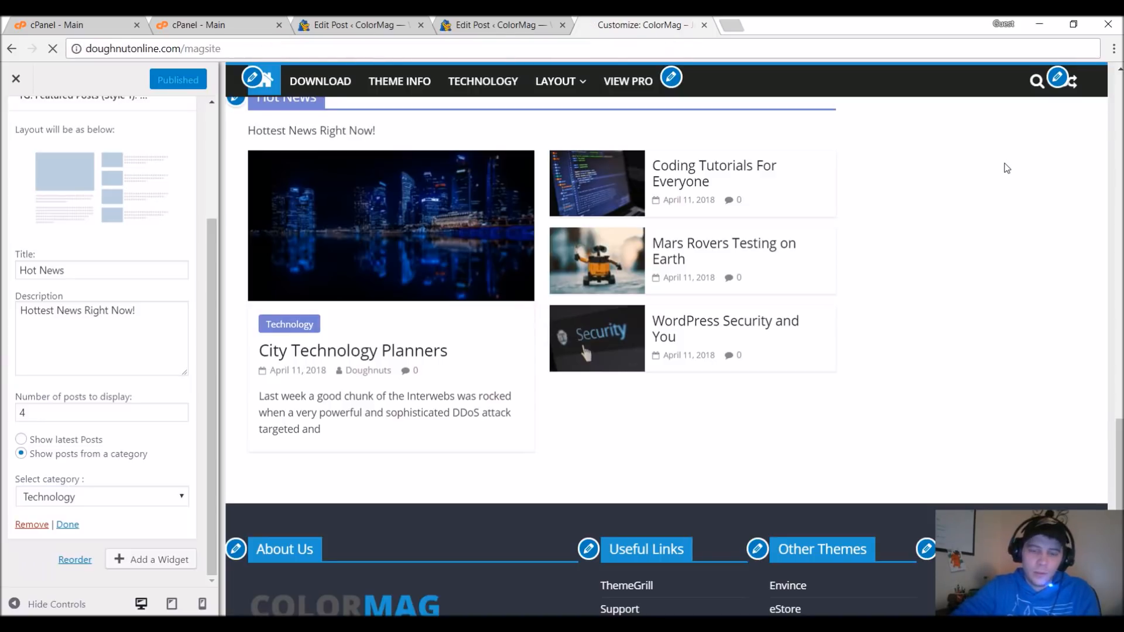
key("Return")
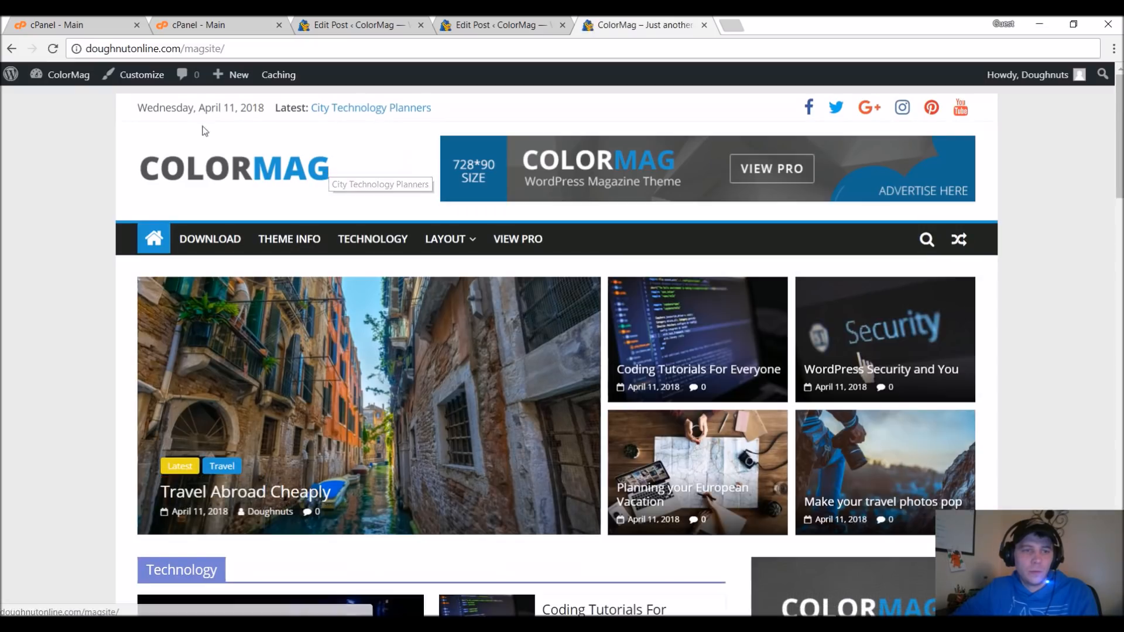
Reopen the customizer from the live homepage and bring up the Hot News widget's category setting.
left_click(141, 82)
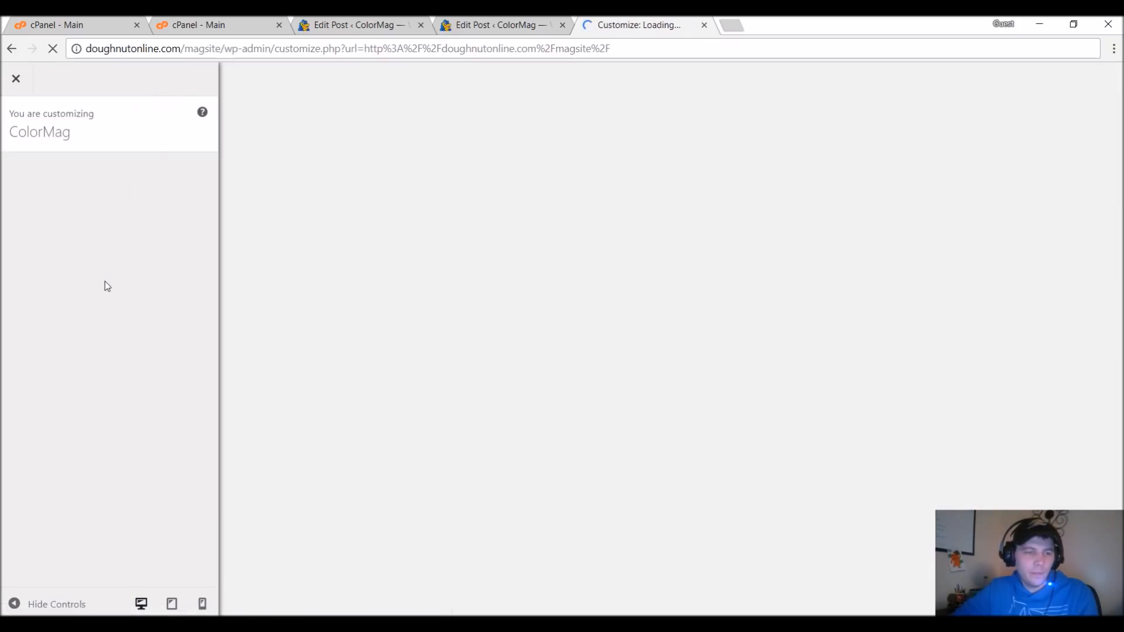
scroll(104, 281, "down", 2)
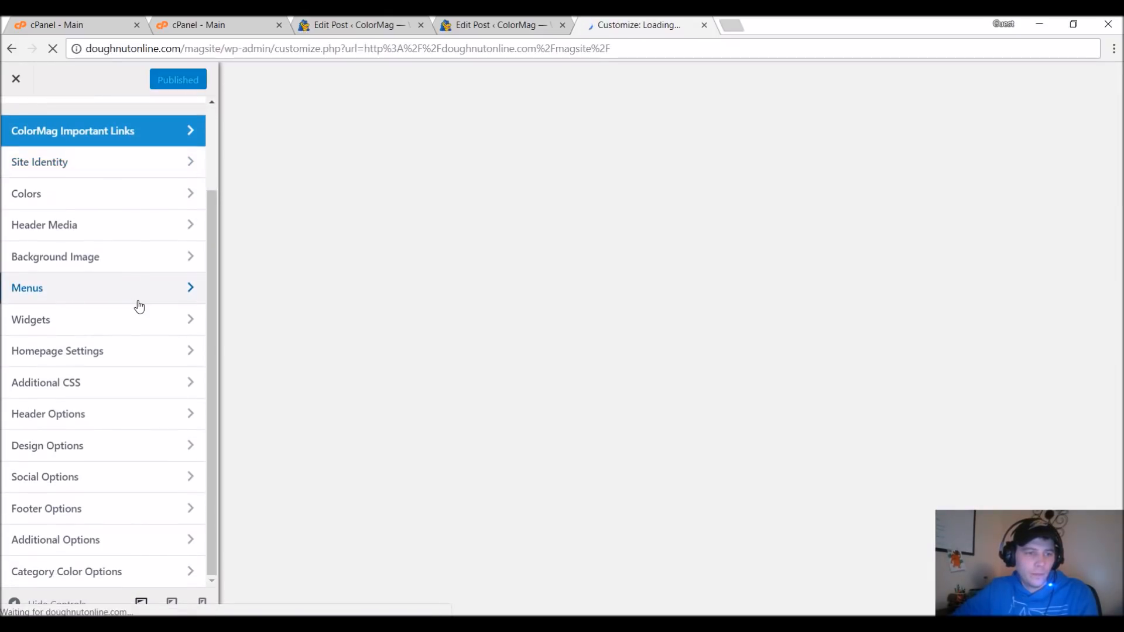
scroll(117, 287, "up", 2)
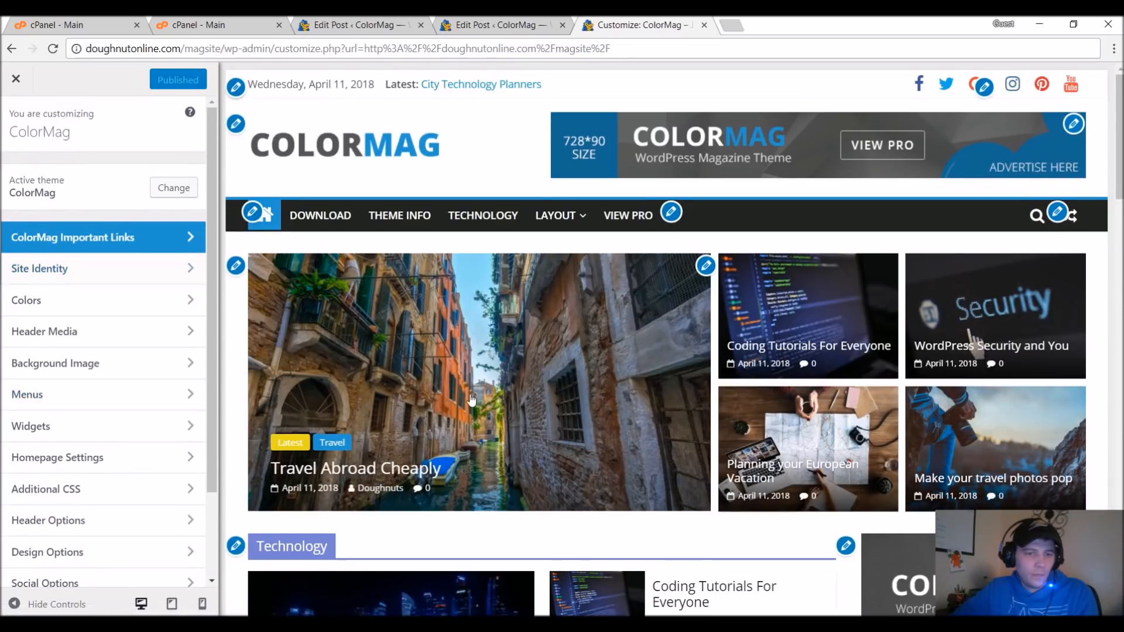
scroll(467, 397, "down", 15)
scroll(471, 401, "down", 5)
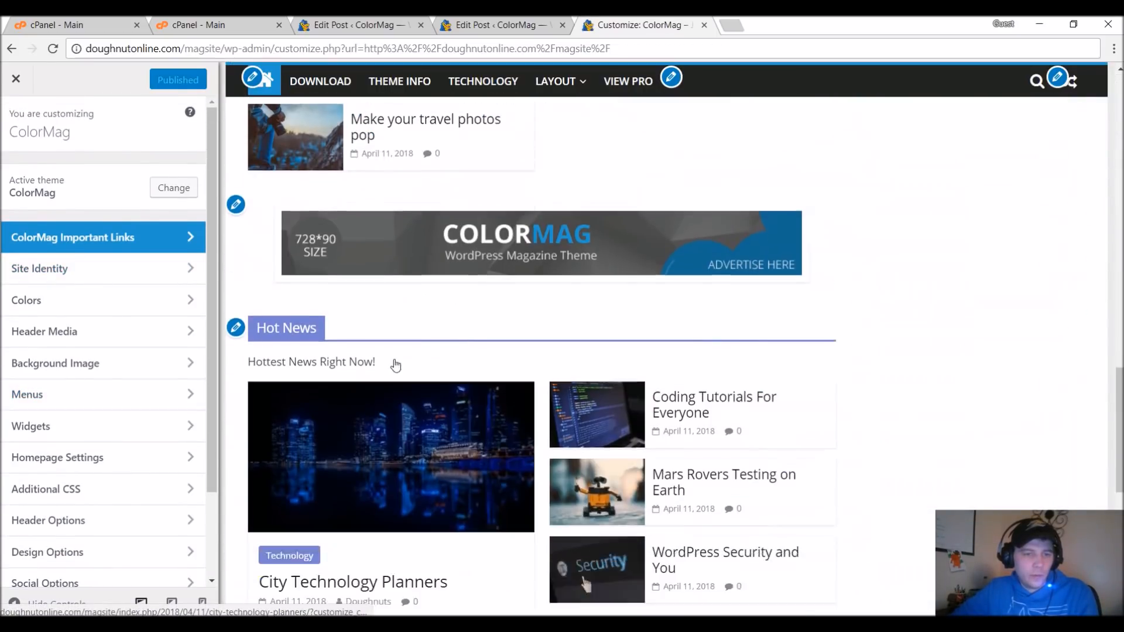
left_click(236, 244)
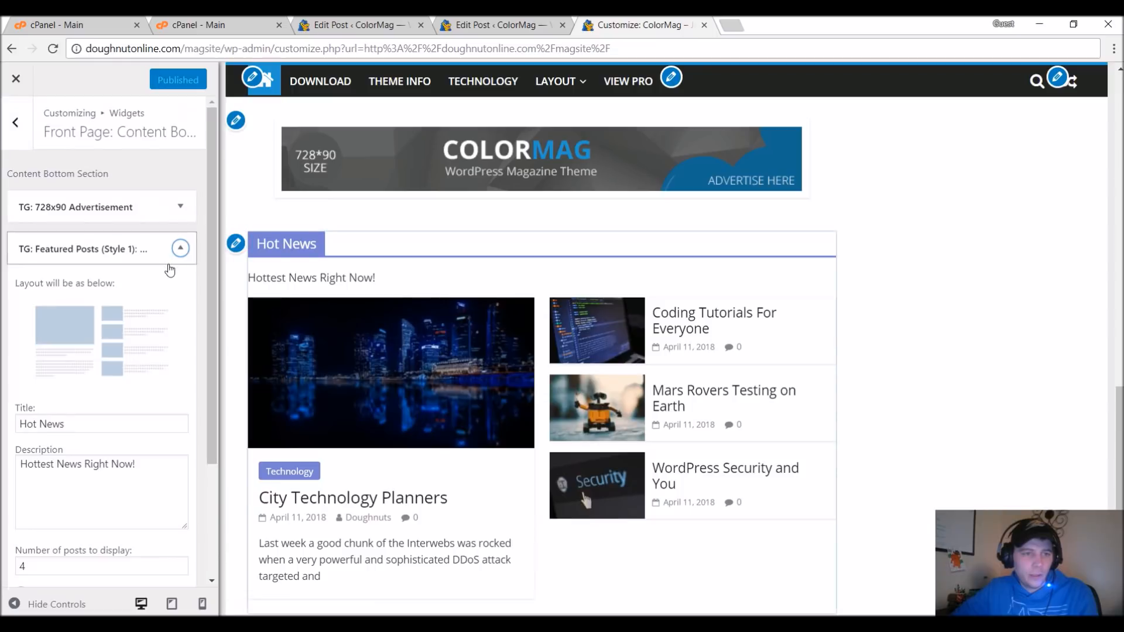
scroll(165, 327, "down", 3)
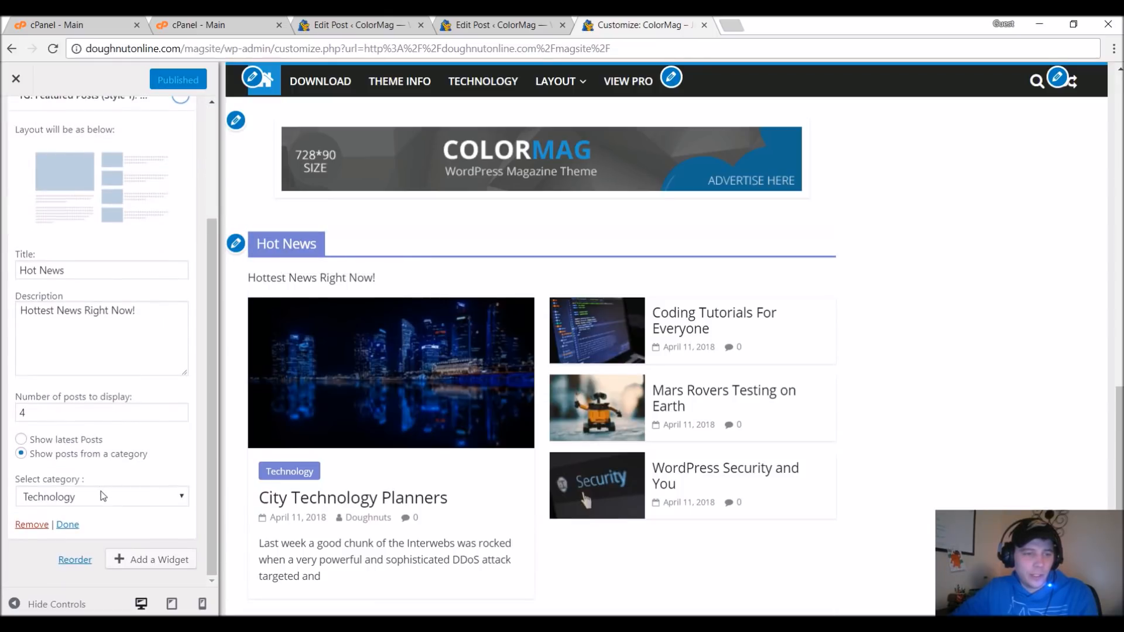
Set the Hot News widget to show posts from the TOP STORIES category and publish the change.
left_click(101, 493)
left_click(81, 571)
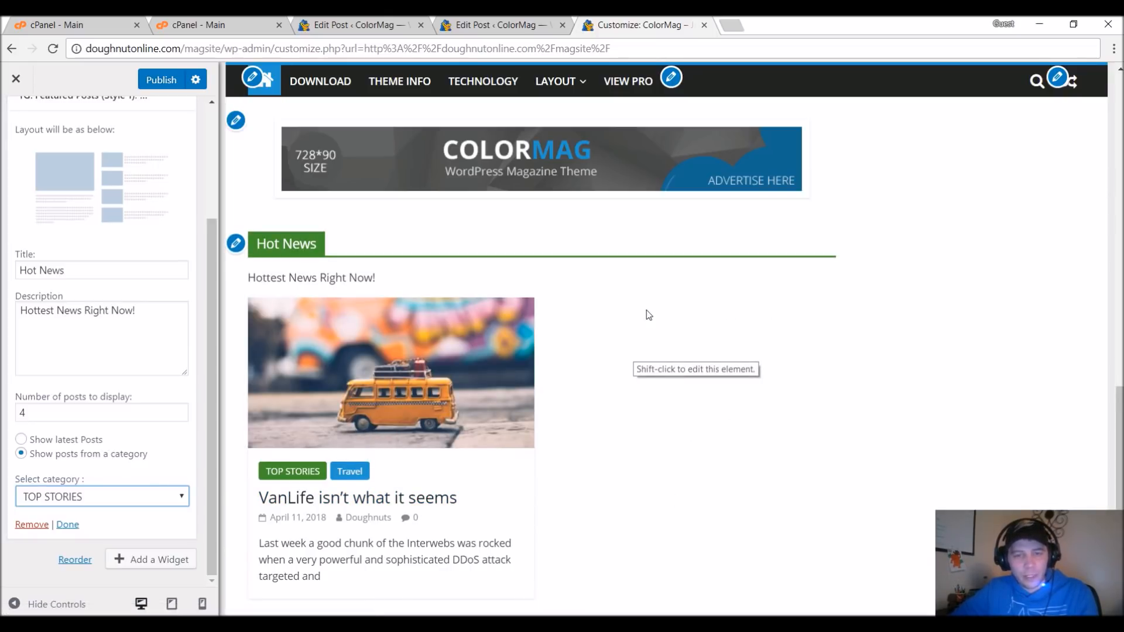
scroll(716, 473, "up", 10)
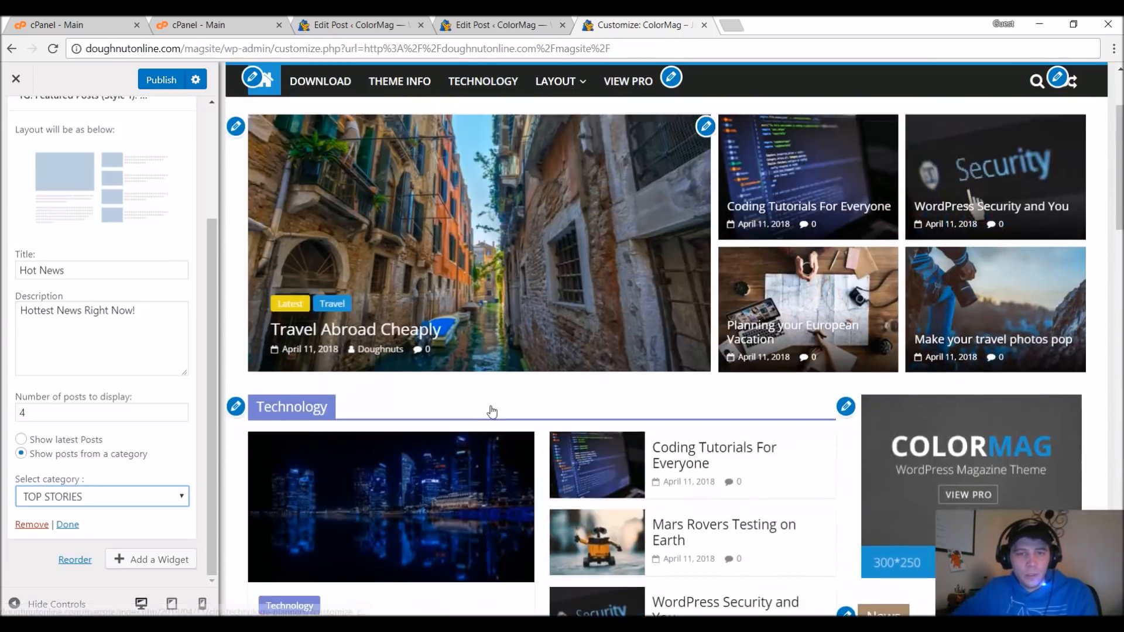
scroll(492, 412, "up", 2)
scroll(489, 410, "down", 6)
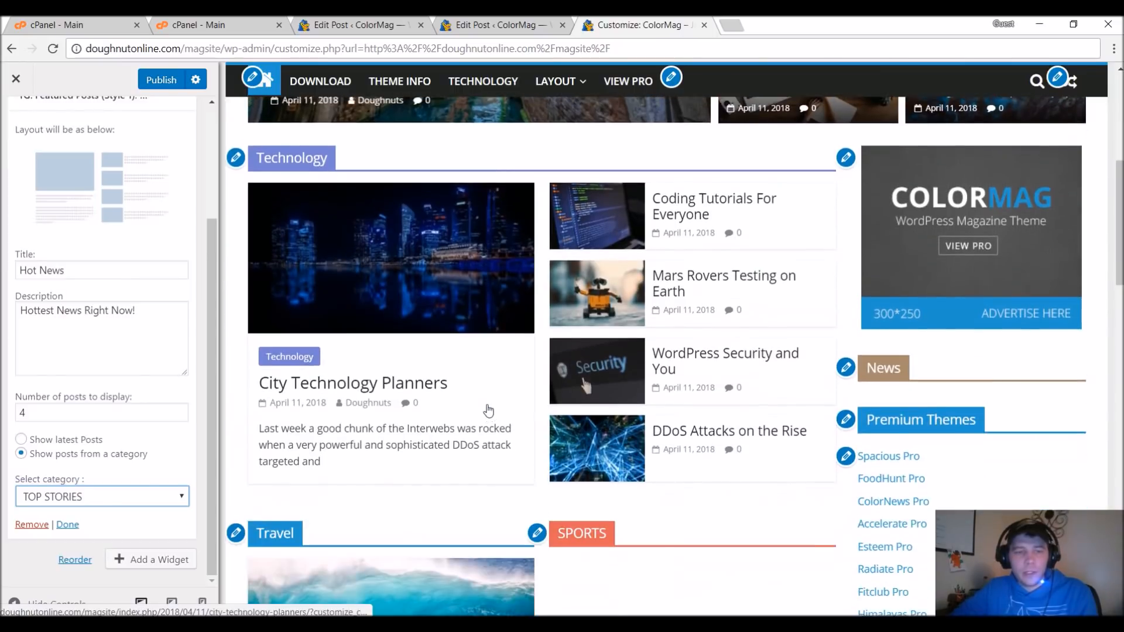
scroll(489, 410, "up", 6)
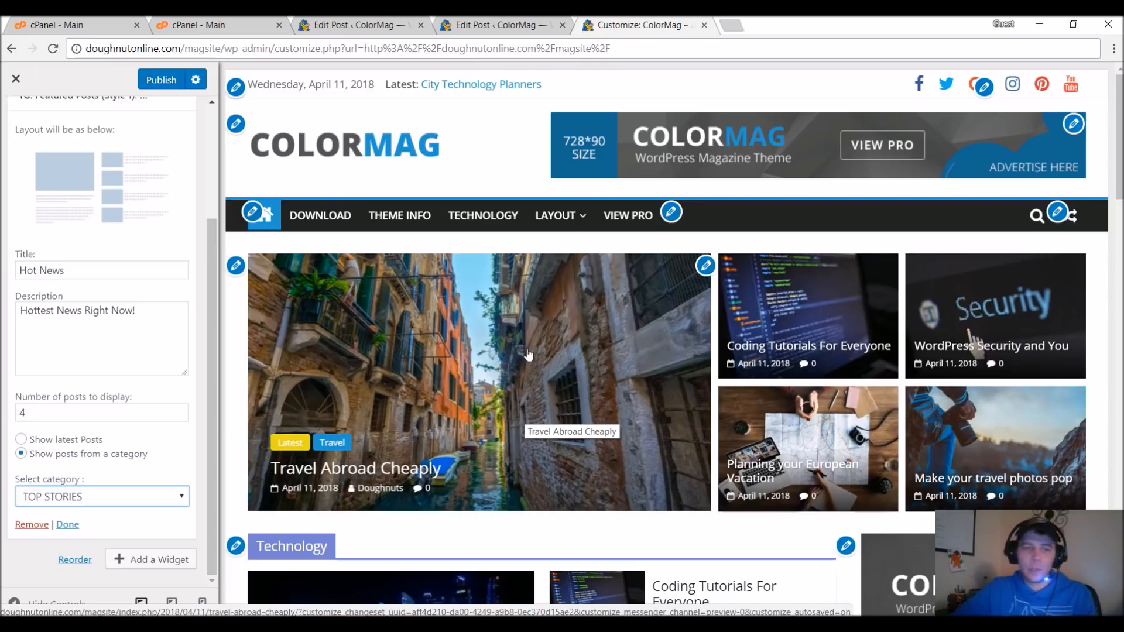
left_click(19, 81)
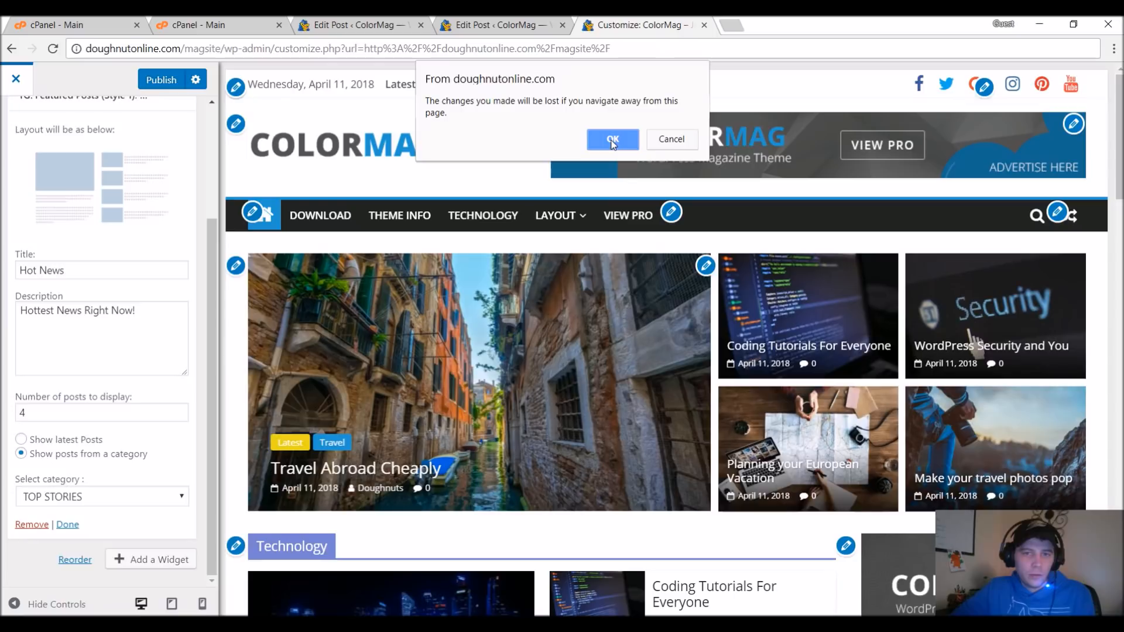
left_click(671, 152)
left_click(165, 86)
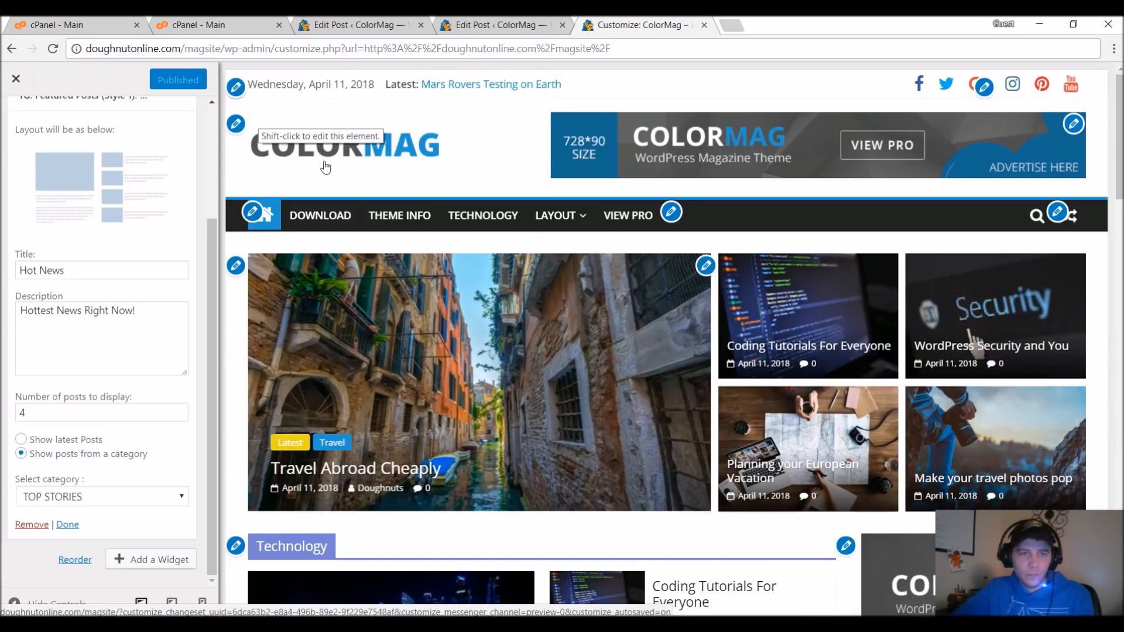
Leave the customizer and review the sections of the live homepage.
left_click(19, 80)
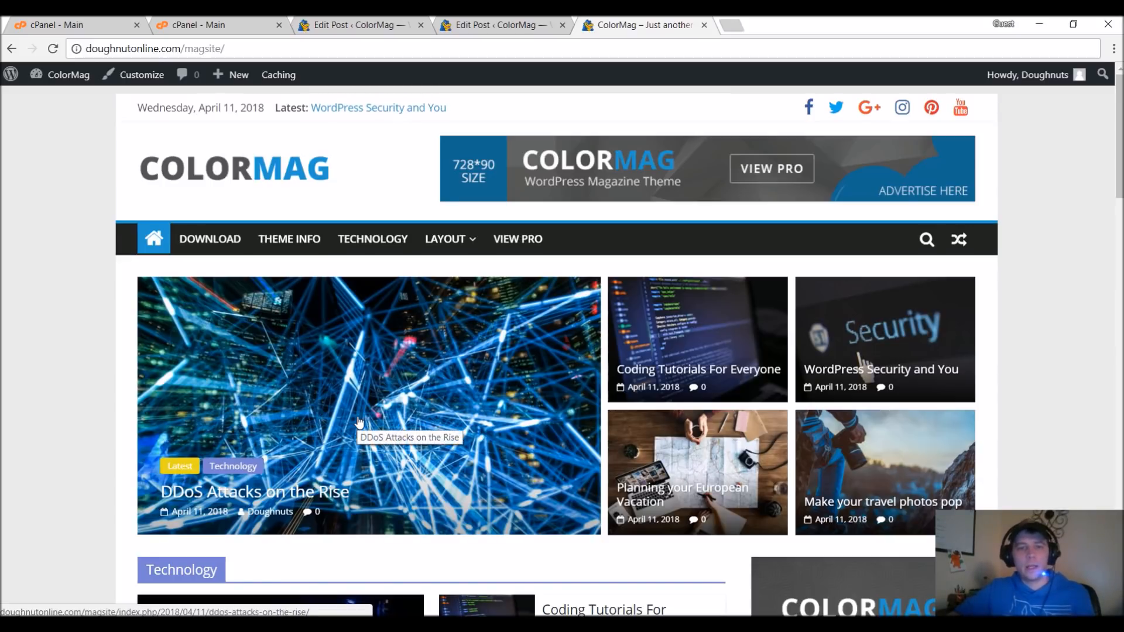
scroll(351, 425, "down", 6)
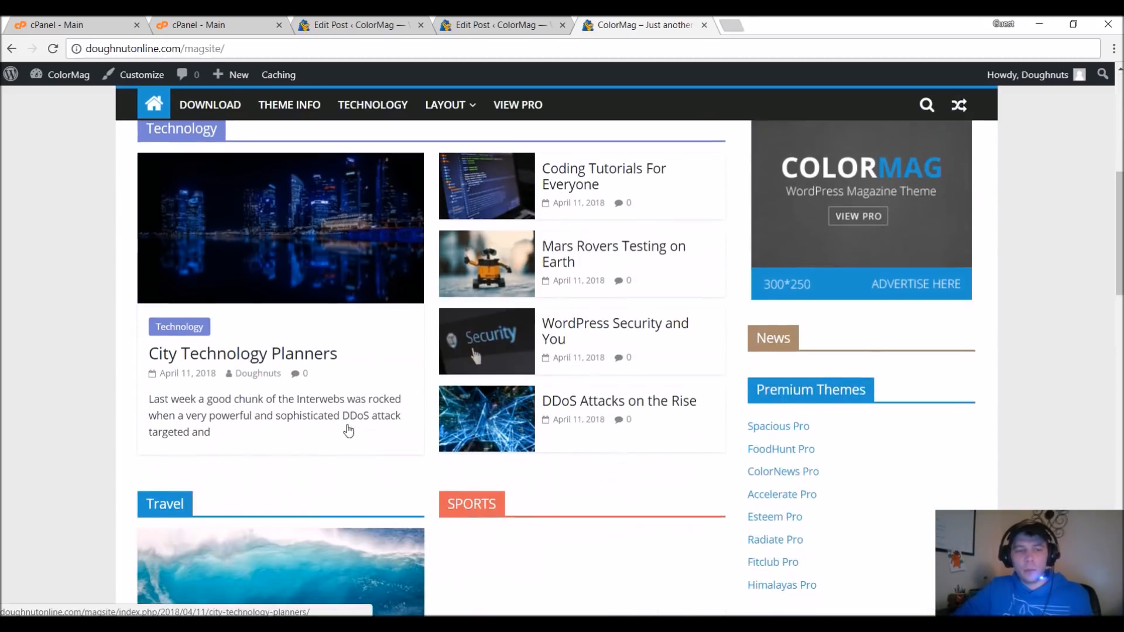
scroll(349, 431, "down", 2)
scroll(643, 521, "down", 5)
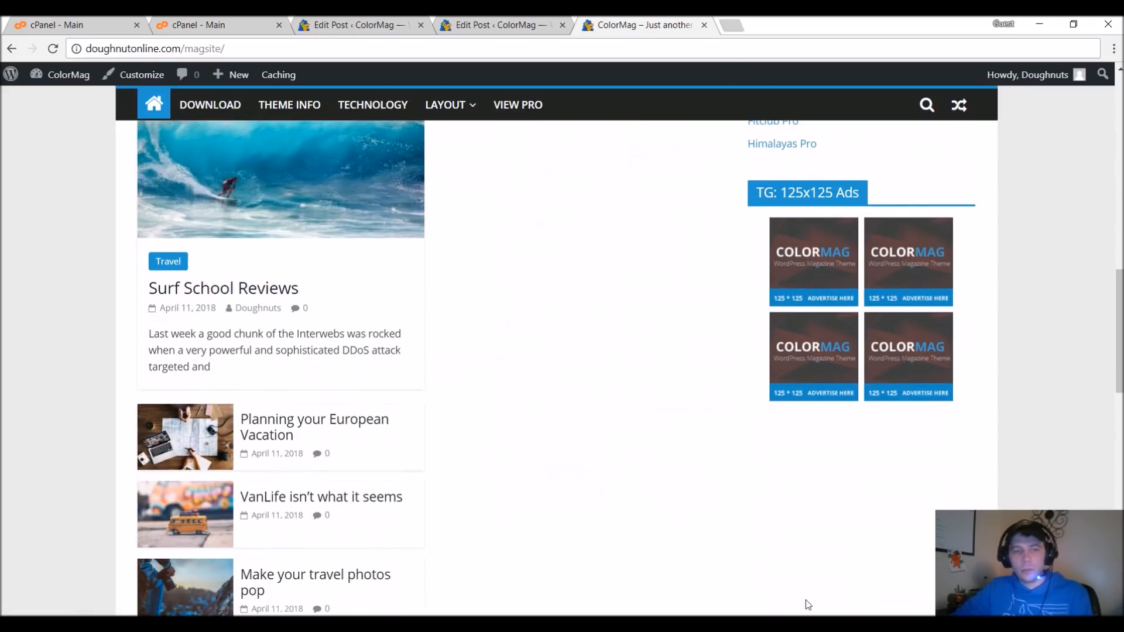
scroll(733, 523, "up", 7)
scroll(732, 518, "up", 7)
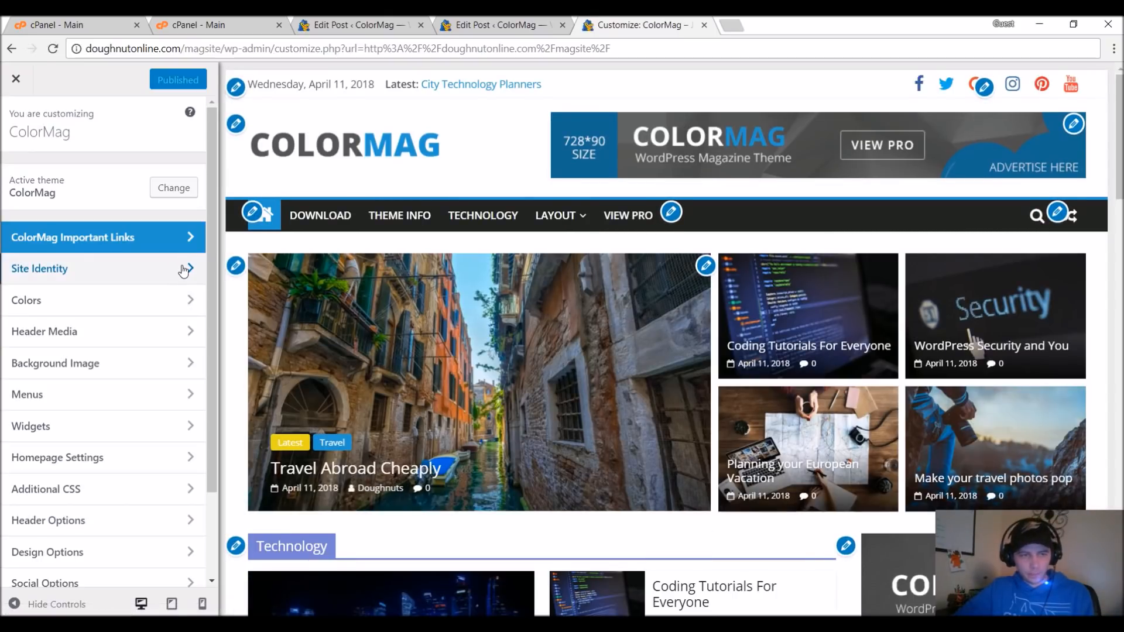
Remove the ColorMag logo in the customizer's Site Identity settings and bring up the media library for choosing a new logo.
left_click(184, 269)
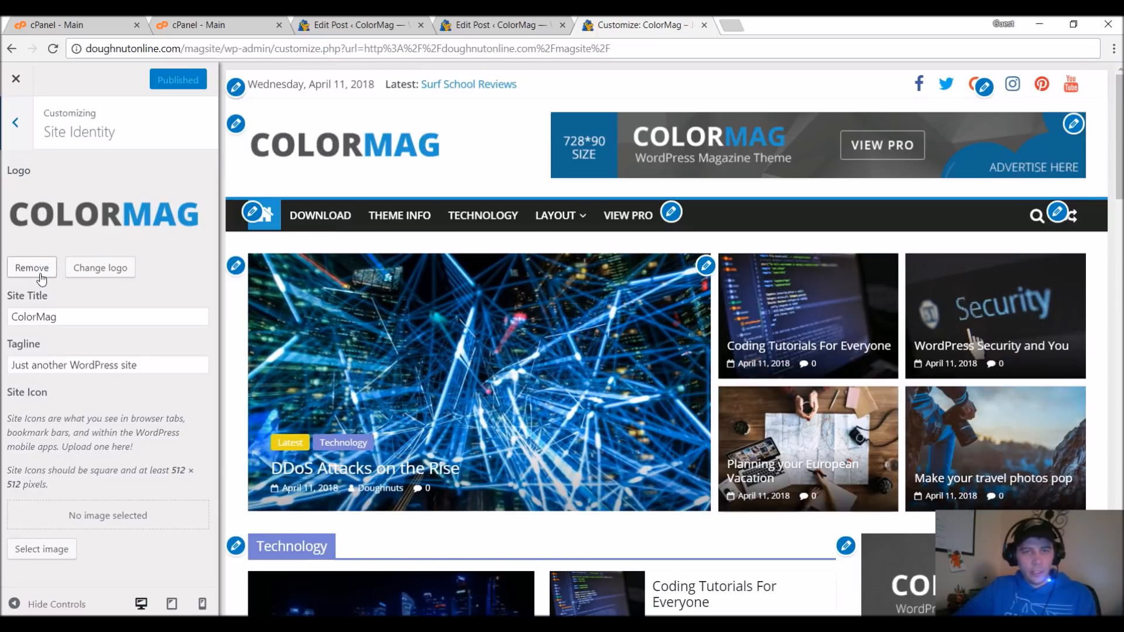
left_click(40, 270)
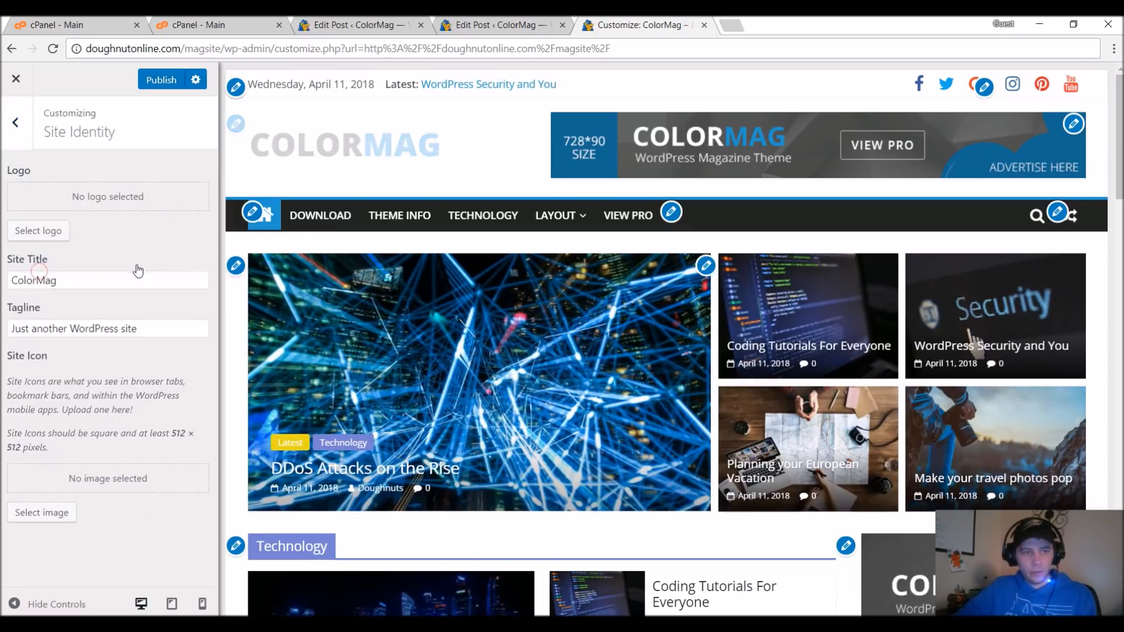
left_click(49, 232)
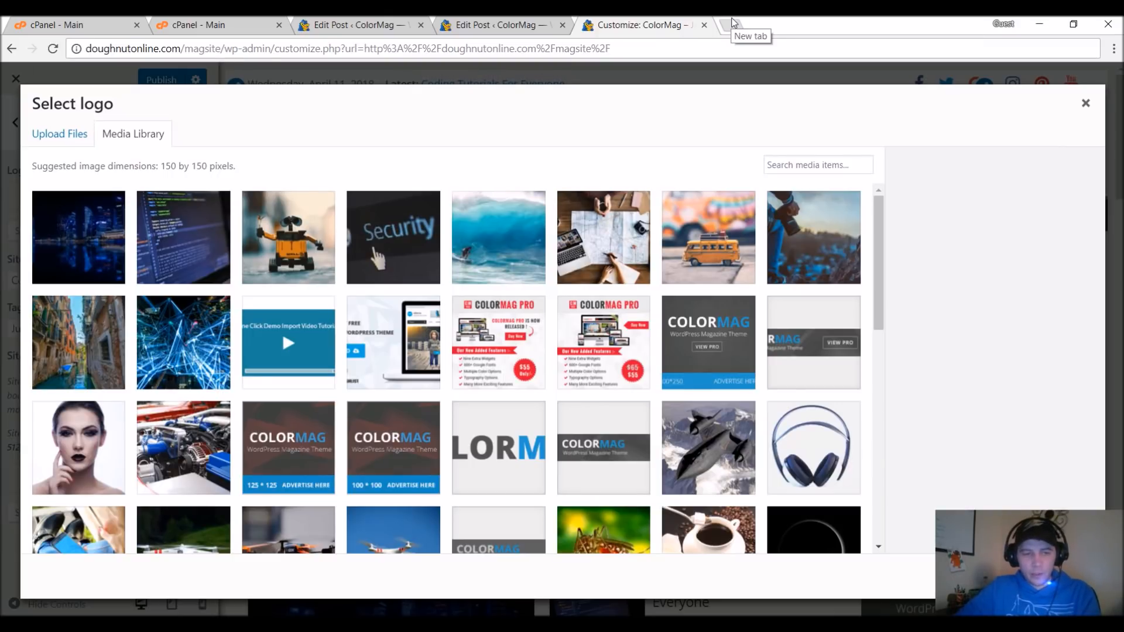
Open doughnutonline.com in a new browser tab.
left_click(734, 23)
type("doughn")
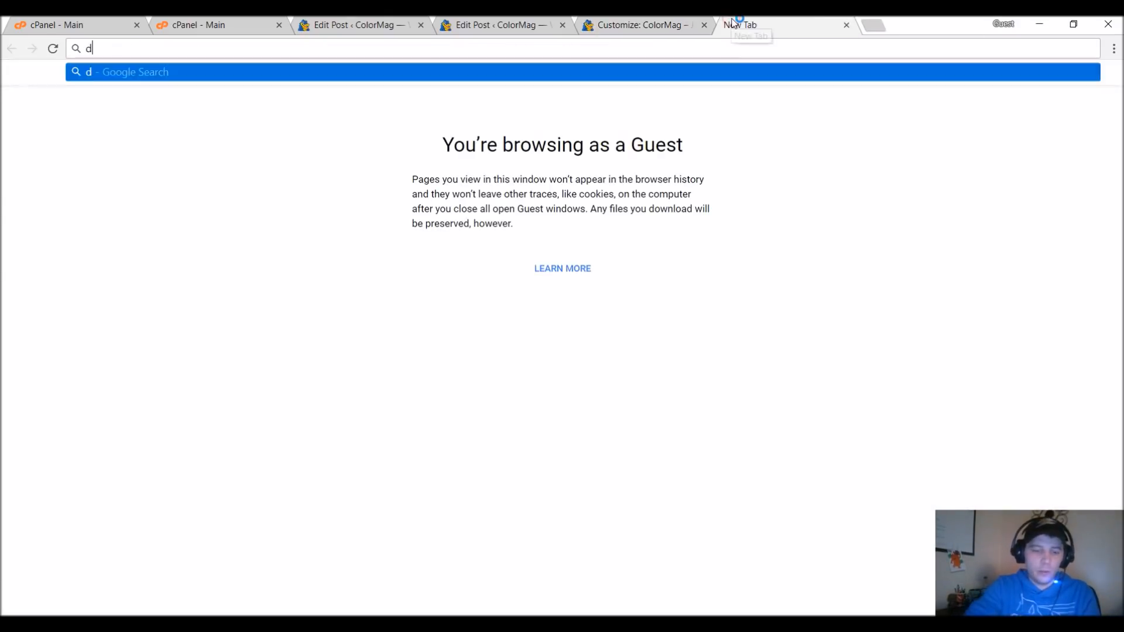
type("utonline.com")
key("Return")
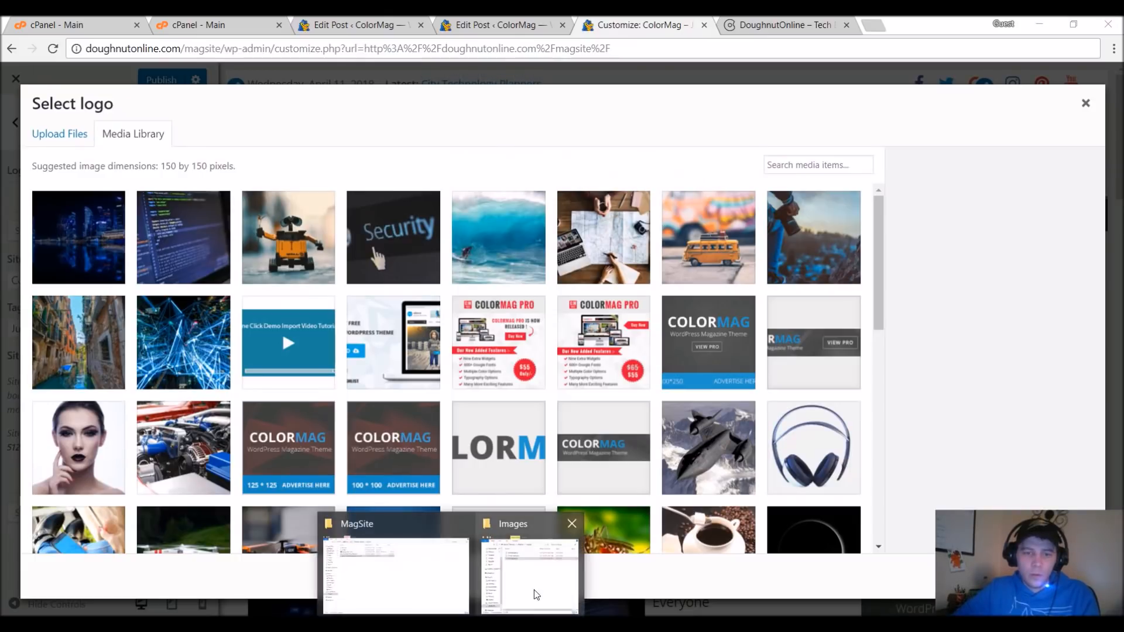
Upload do-logo.png from the MagSite folder as the site logo, with the crop area covering the whole image.
left_click(533, 588)
left_click_drag(551, 235, 361, 293)
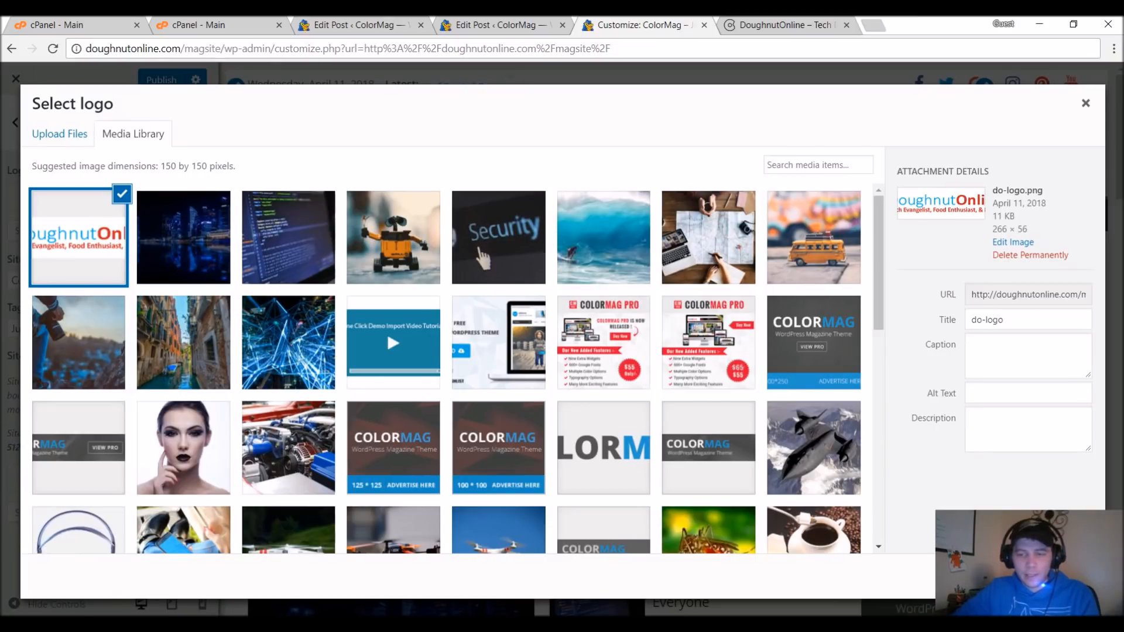
left_click(1072, 577)
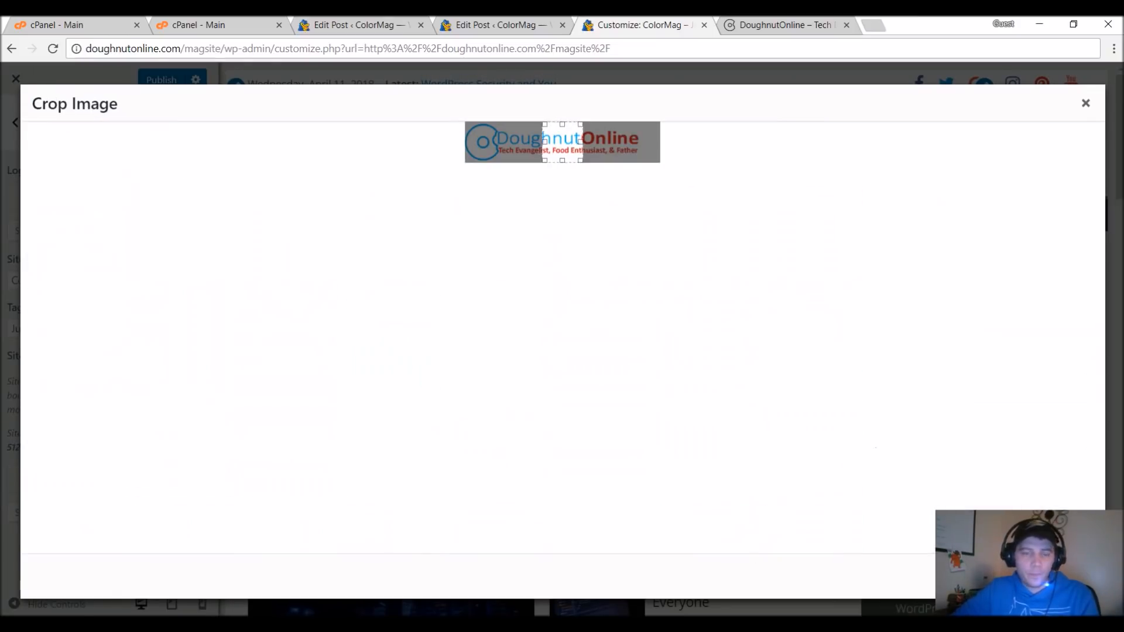
left_click_drag(613, 131, 648, 117)
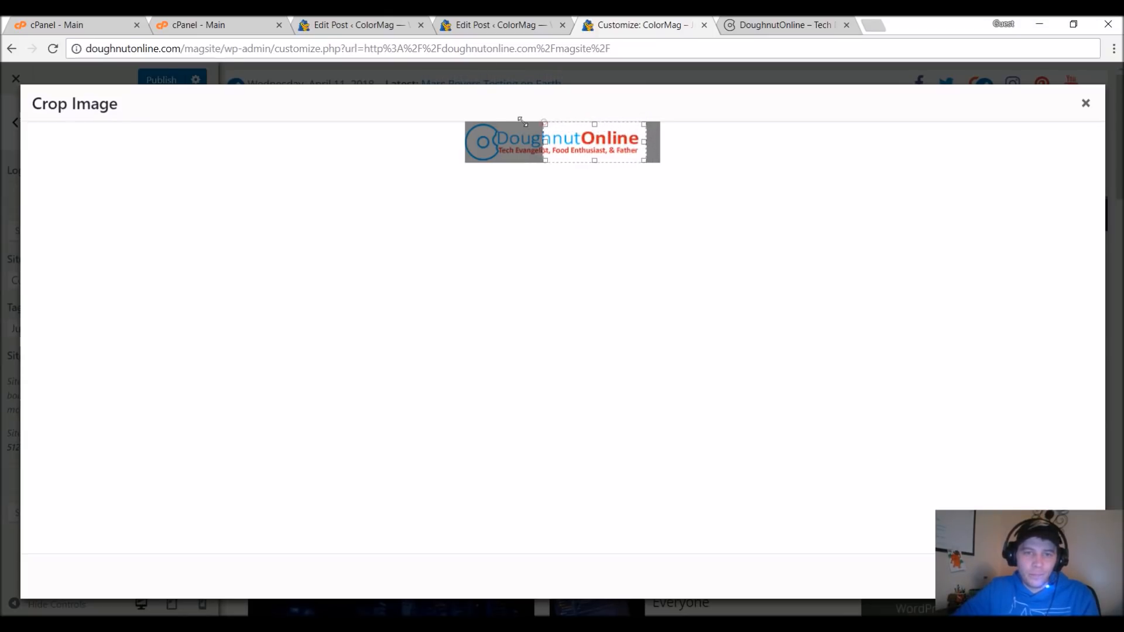
left_click_drag(523, 121, 434, 105)
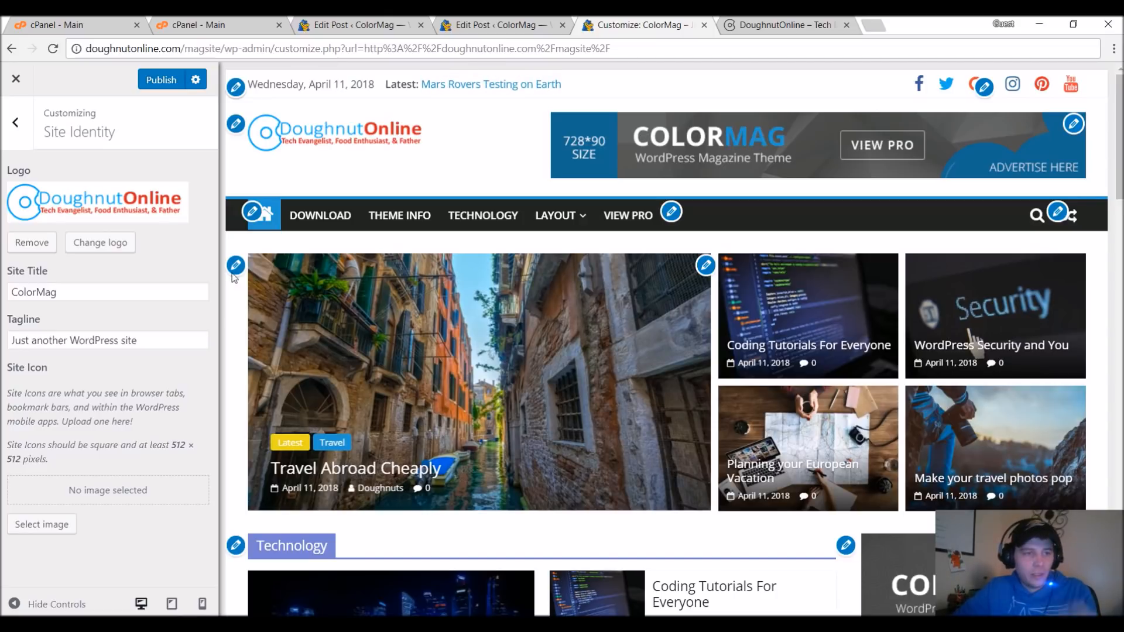
Set the site title to DoughnutOnline and the tagline to "The best in world news!!!".
left_click_drag(112, 300, 7, 298)
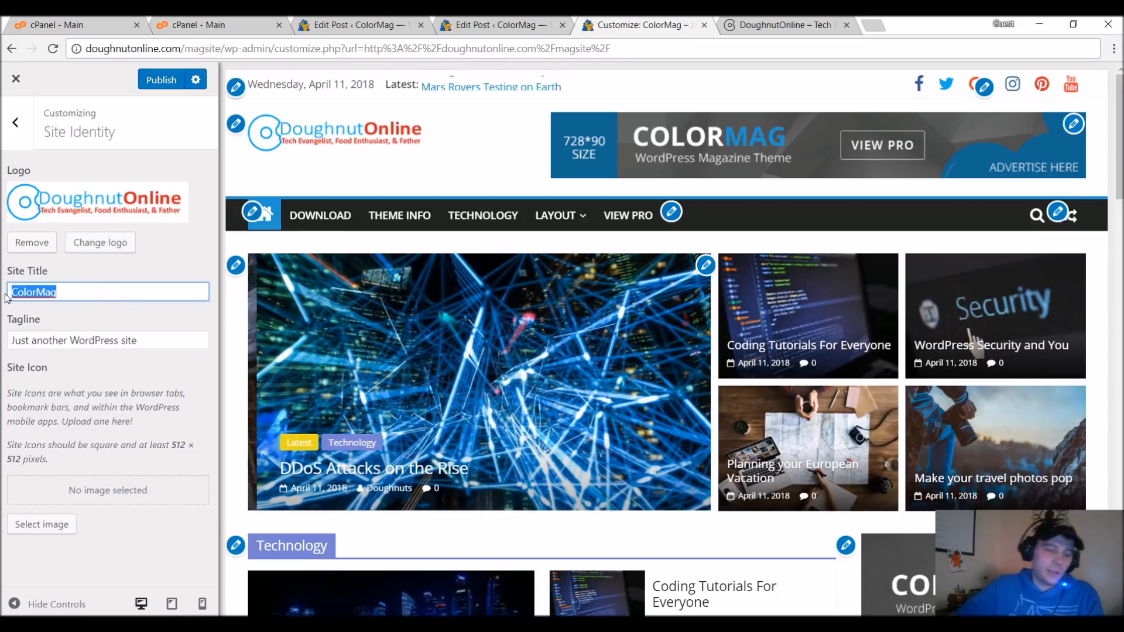
type("DoughnutOnline")
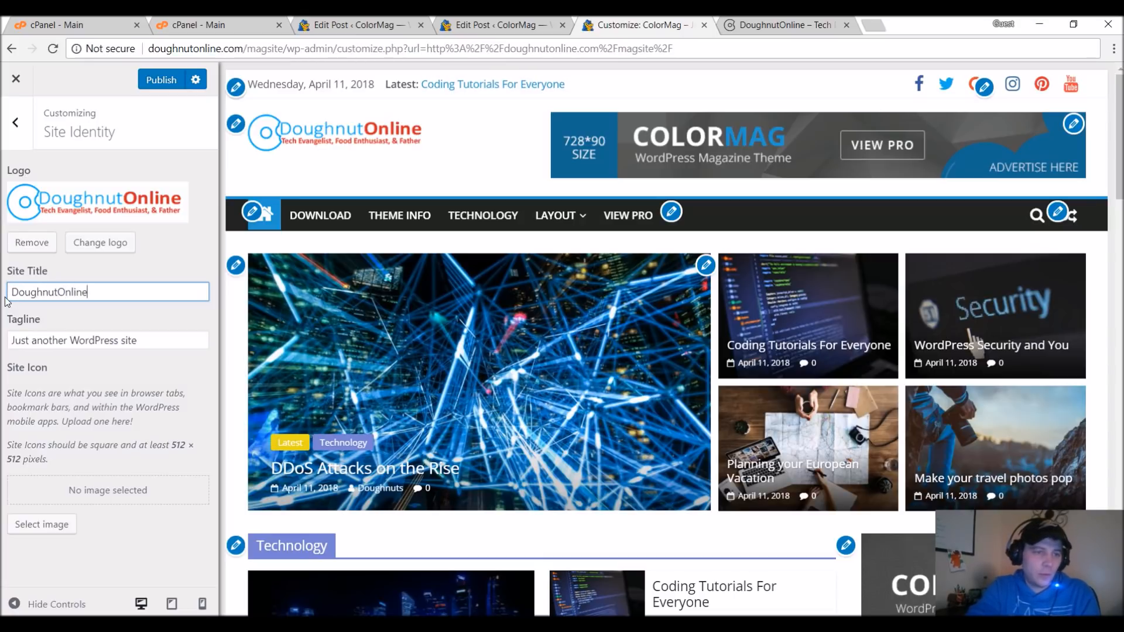
key("Tab")
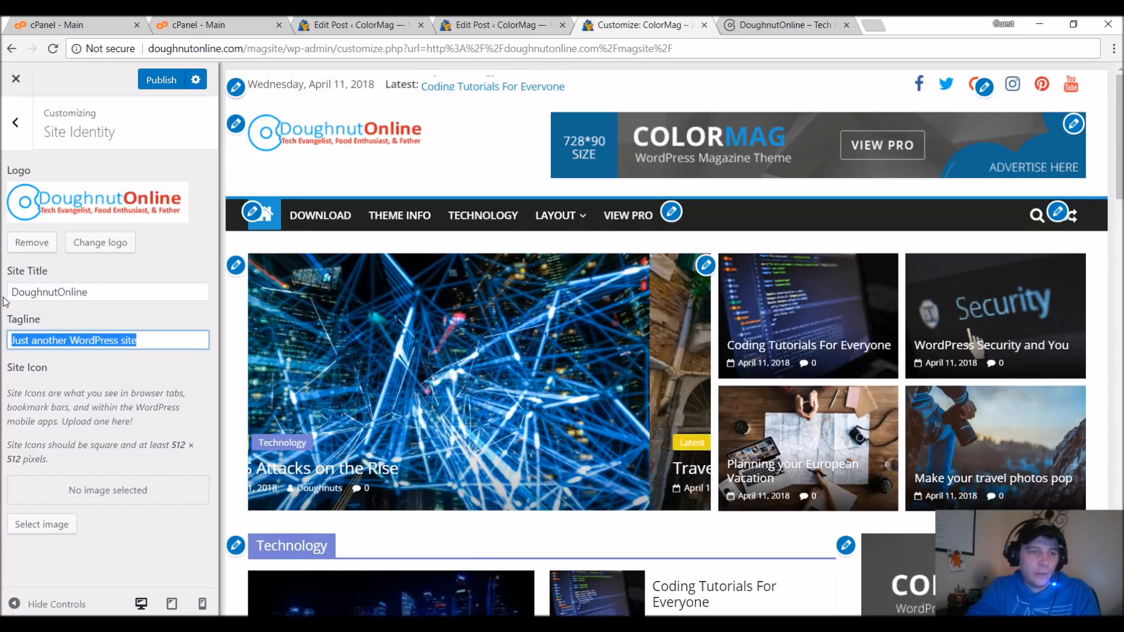
type("The best in world news!!!")
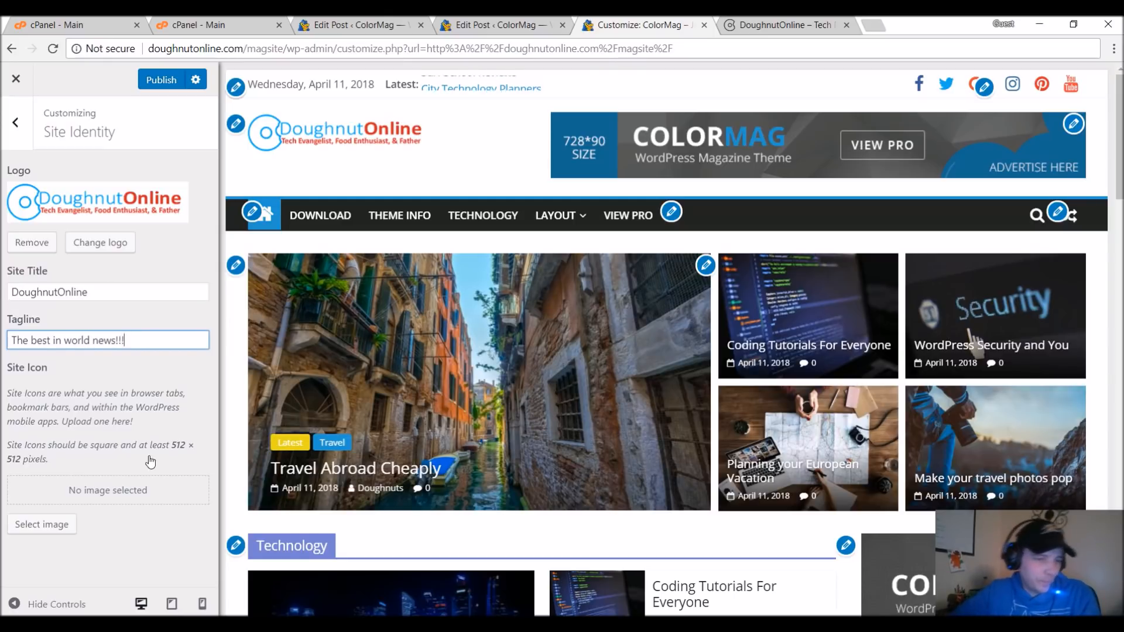
Upload Doughnut-icon.png from the MagSite folder as the site icon and publish the site identity changes.
key("alt+Tab")
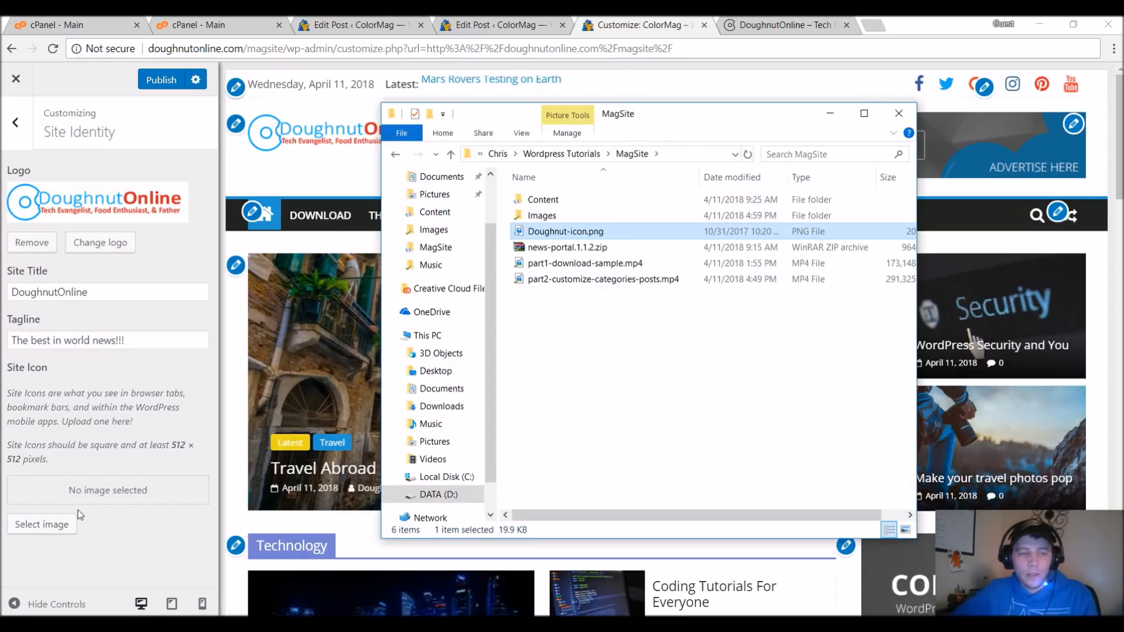
left_click(36, 525)
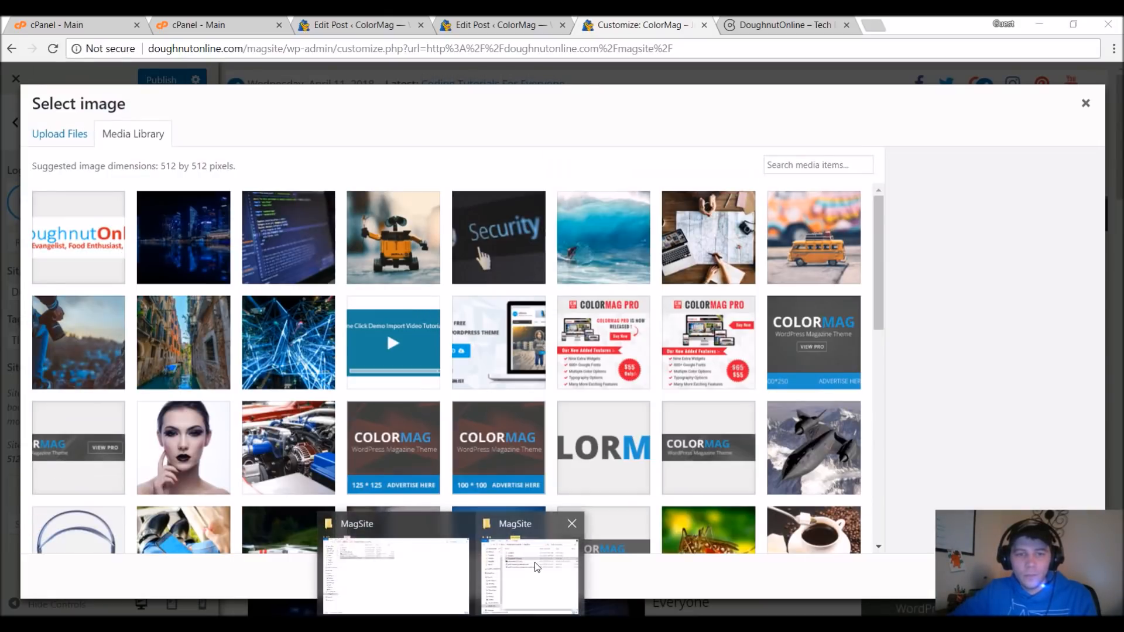
left_click(535, 562)
left_click_drag(553, 234, 315, 245)
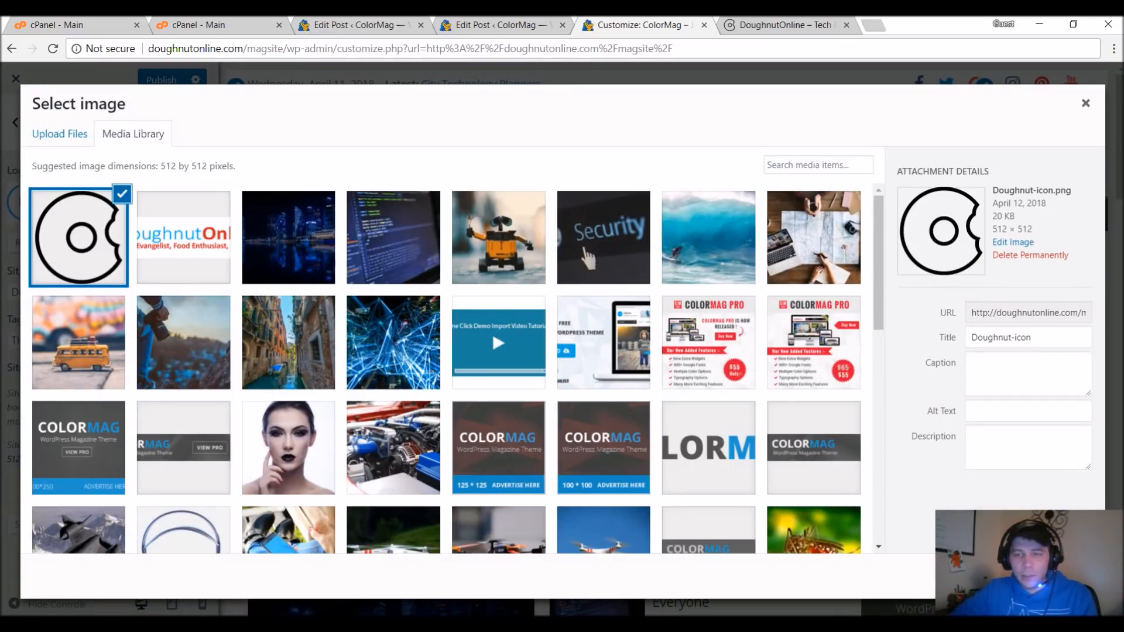
left_click(1074, 577)
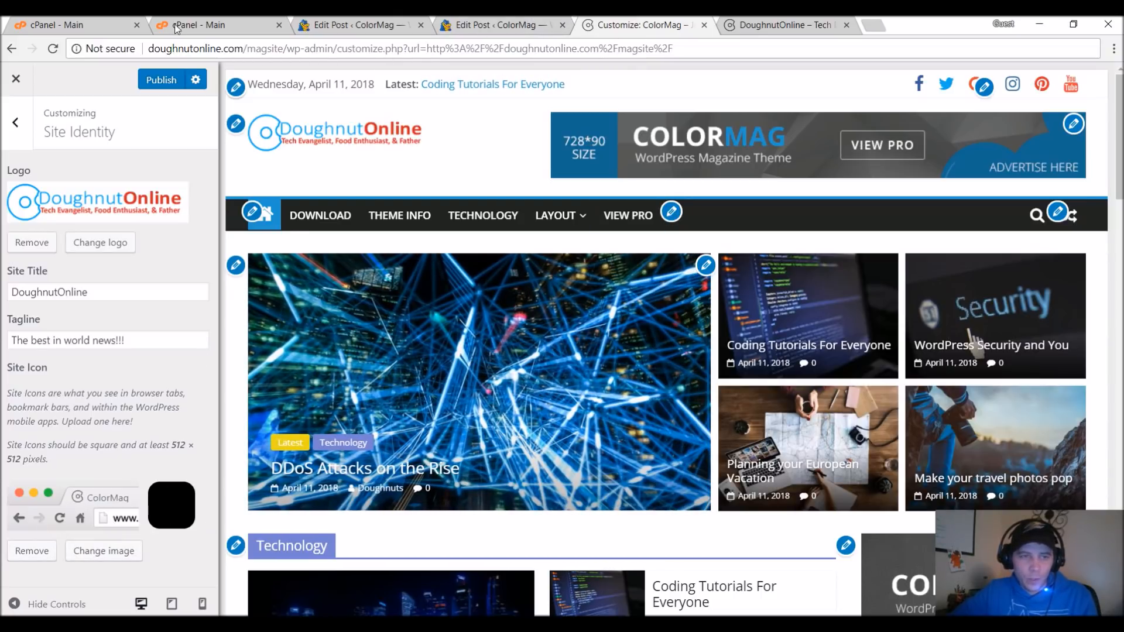
left_click(163, 79)
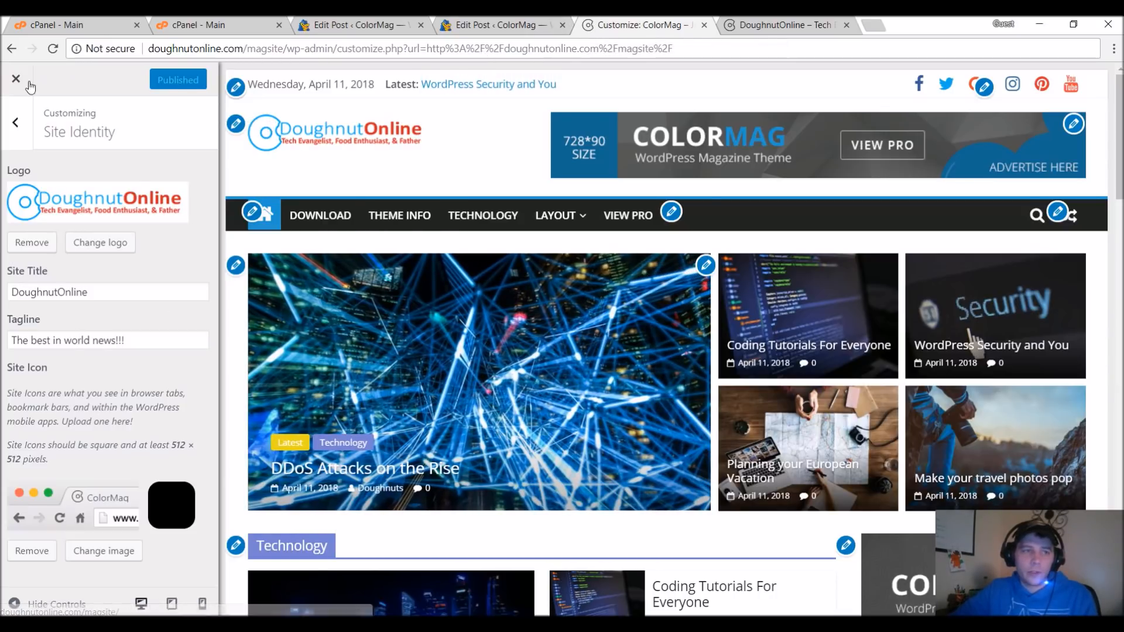
Load the live homepage at doughnutonline.com/magsite and check the new logo, title and page layout.
left_click_drag(674, 49, 293, 49)
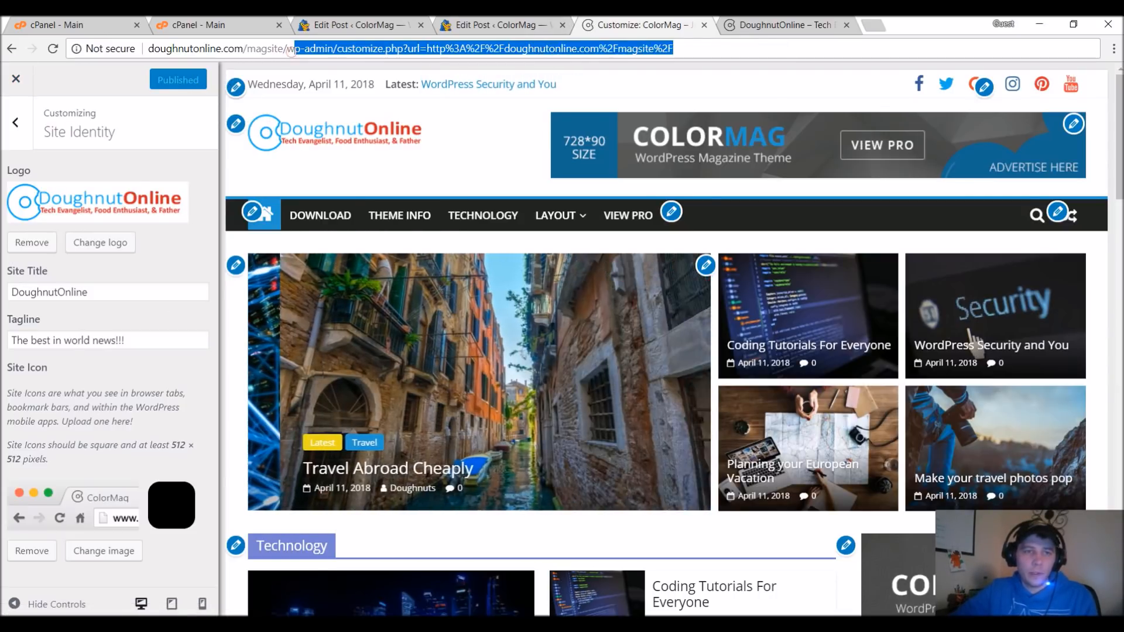
key("BackSpace")
key("BackSpace")
key("Return")
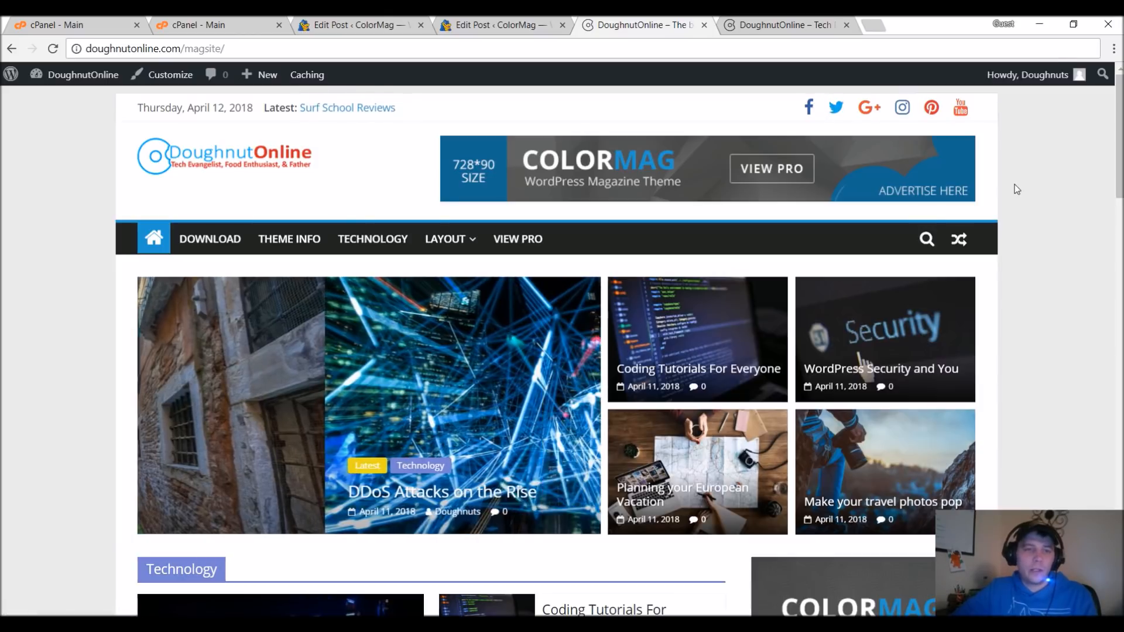
scroll(1017, 189, "down", 4)
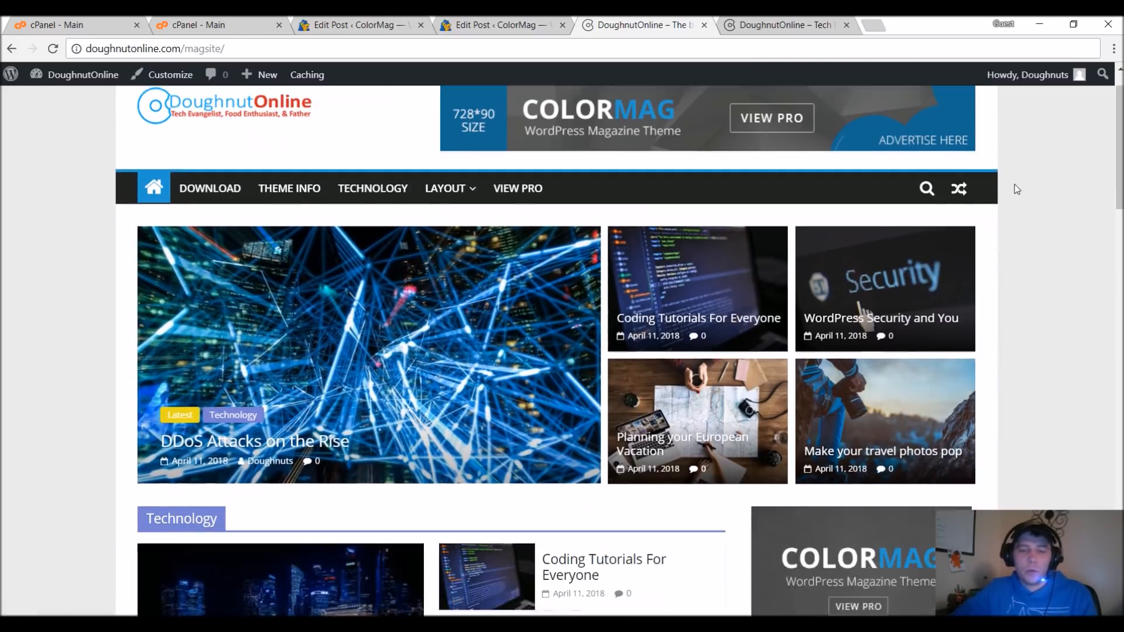
scroll(1019, 193, "down", 8)
scroll(1032, 206, "up", 12)
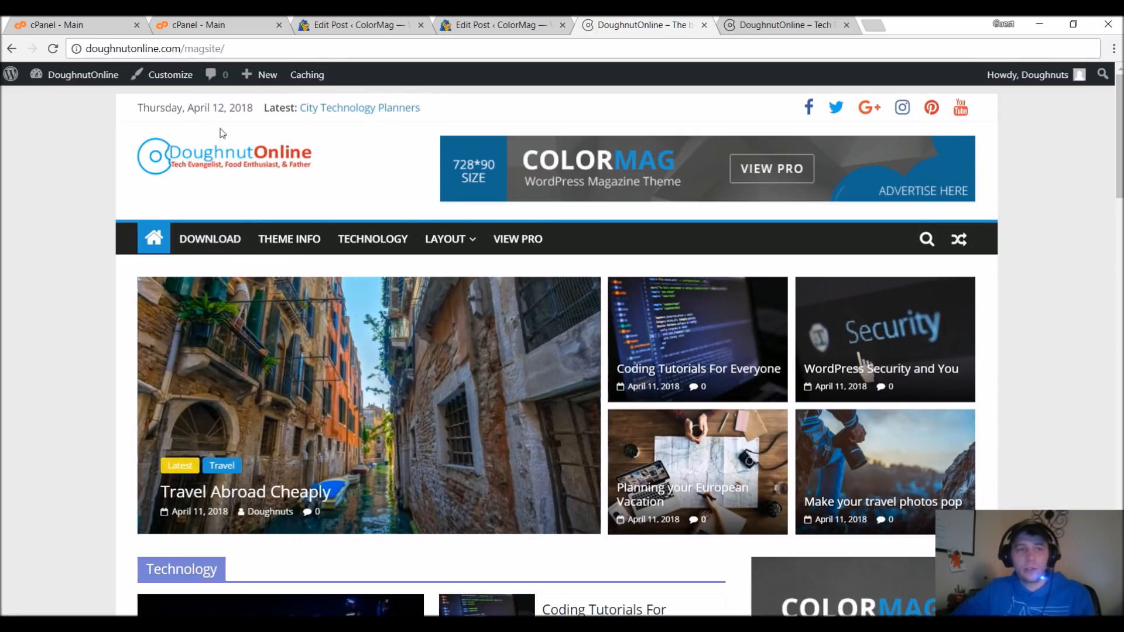
Open the site customizer, try a different background color, and restore the default background color.
left_click(176, 74)
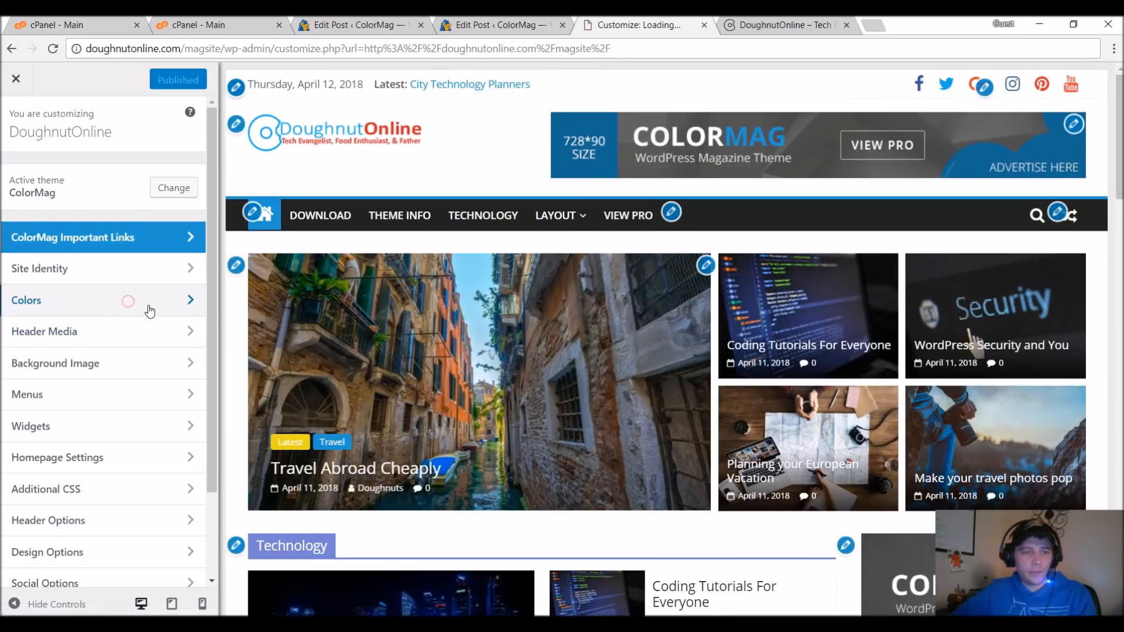
left_click(188, 301)
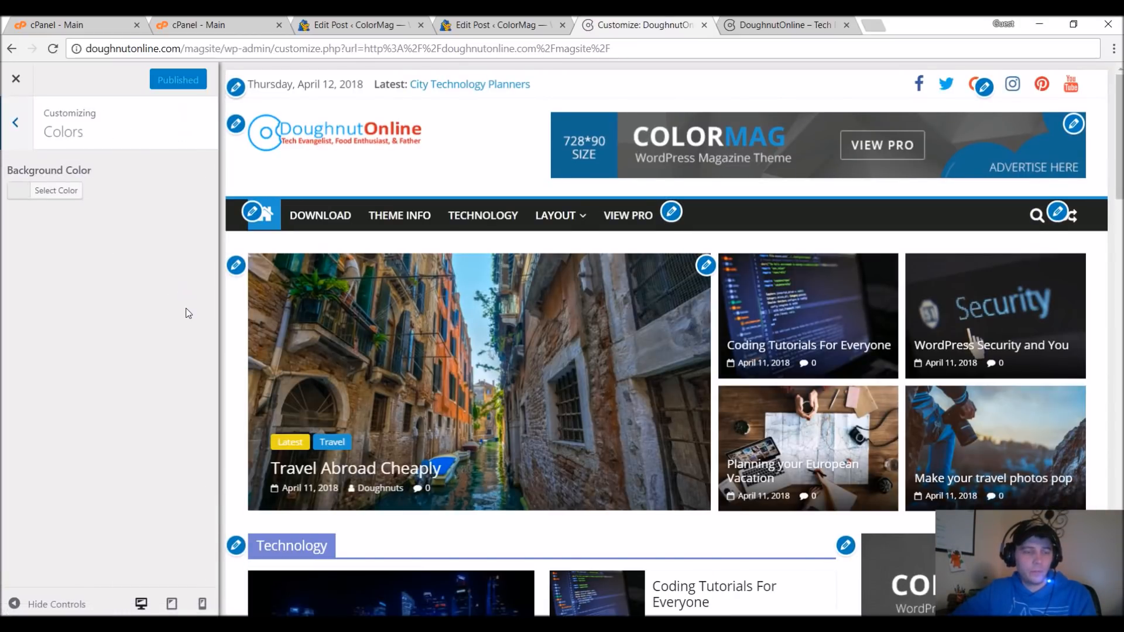
left_click(56, 190)
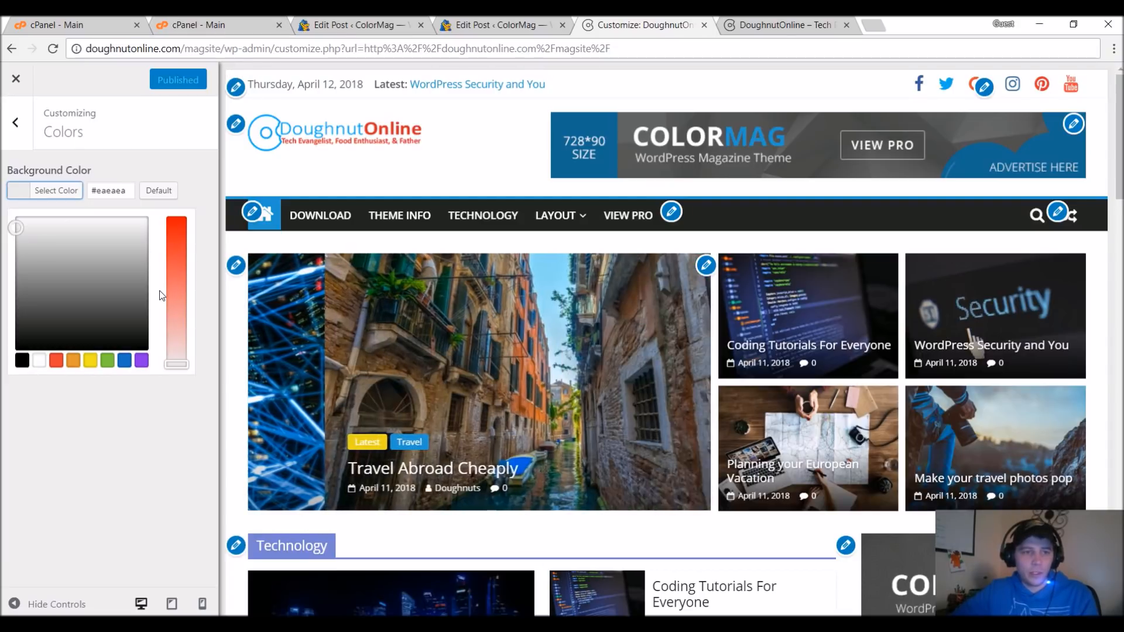
mouse_move(132, 290)
left_mouse_down()
mouse_move(181, 362)
mouse_move(150, 251)
mouse_move(139, 266)
mouse_move(85, 275)
mouse_move(68, 261)
mouse_move(110, 256)
left_mouse_up()
left_click(171, 195)
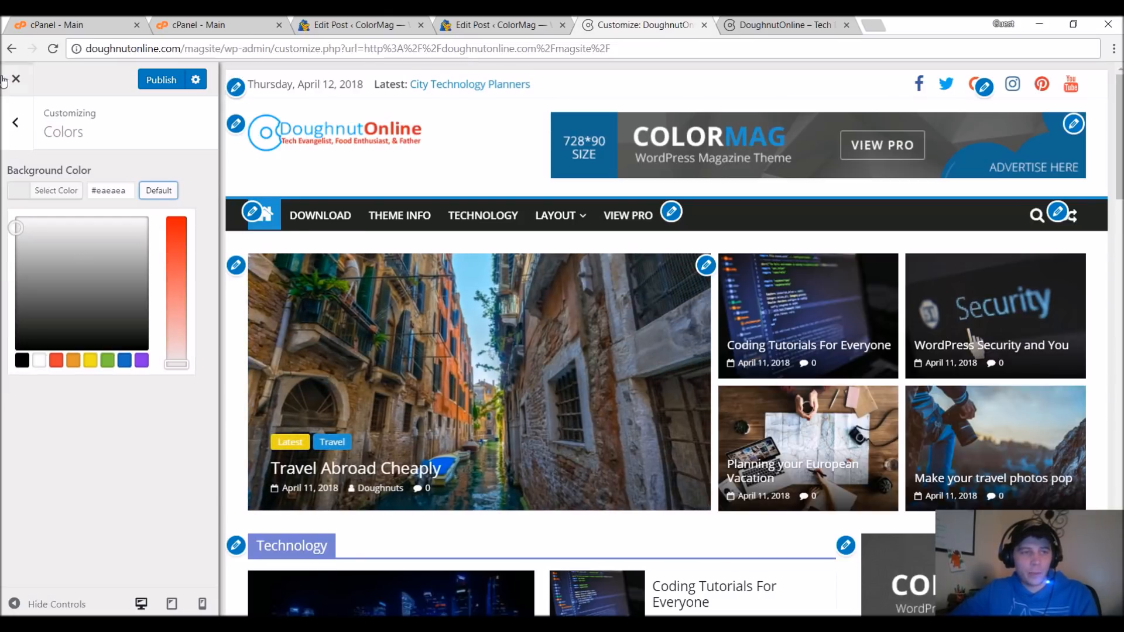
left_click(27, 139)
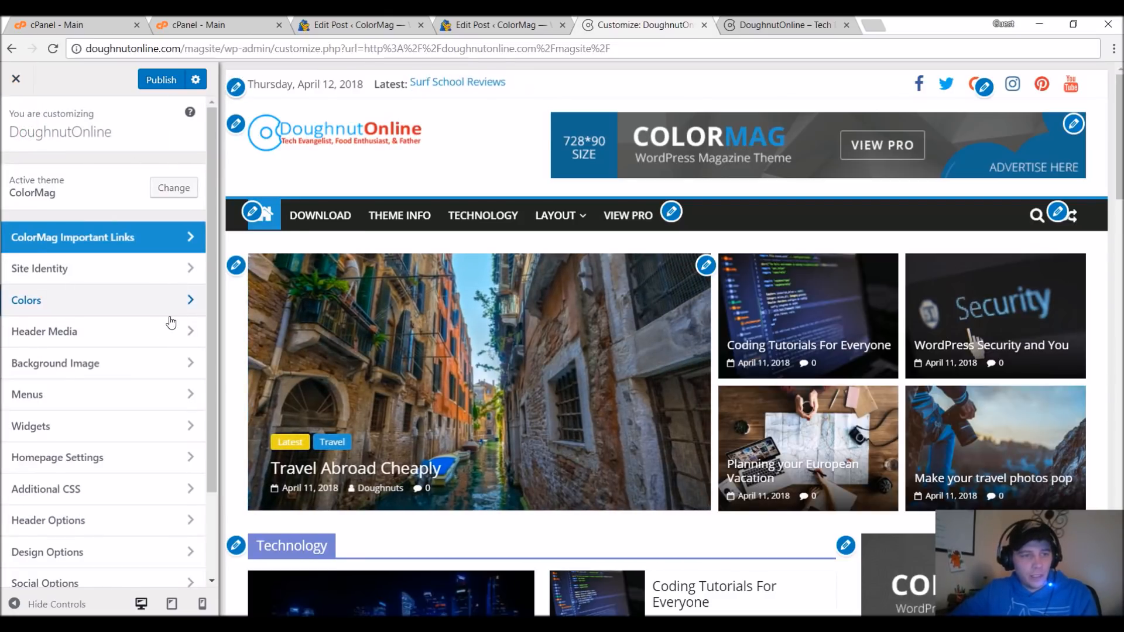
Change the theme's primary color to red in the design options and publish the change.
scroll(170, 334, "down", 2)
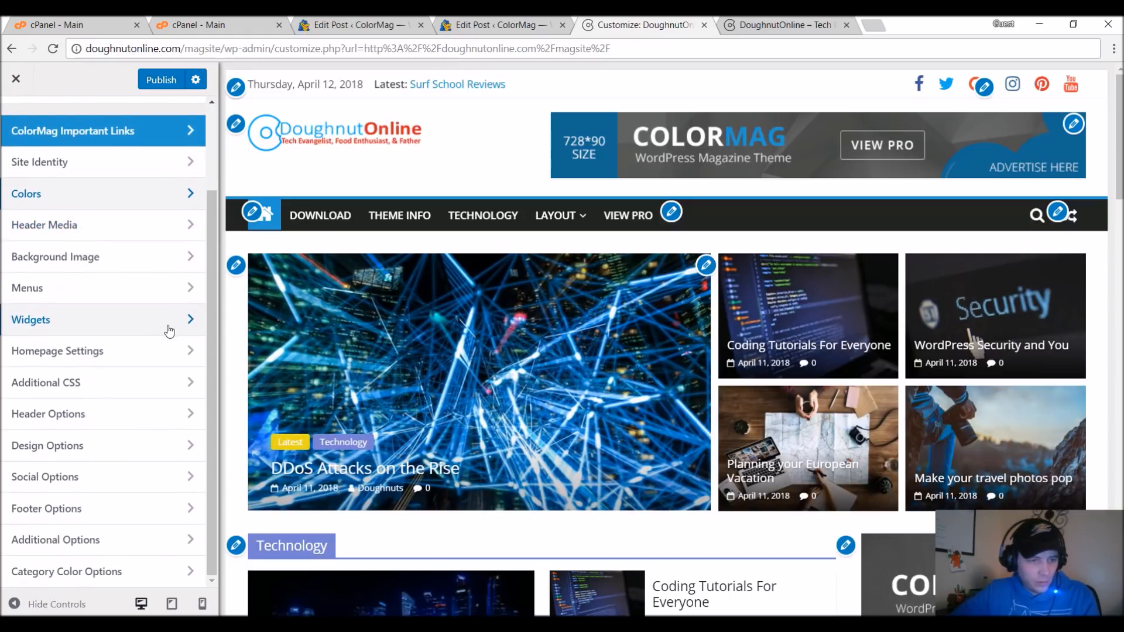
left_click(191, 446)
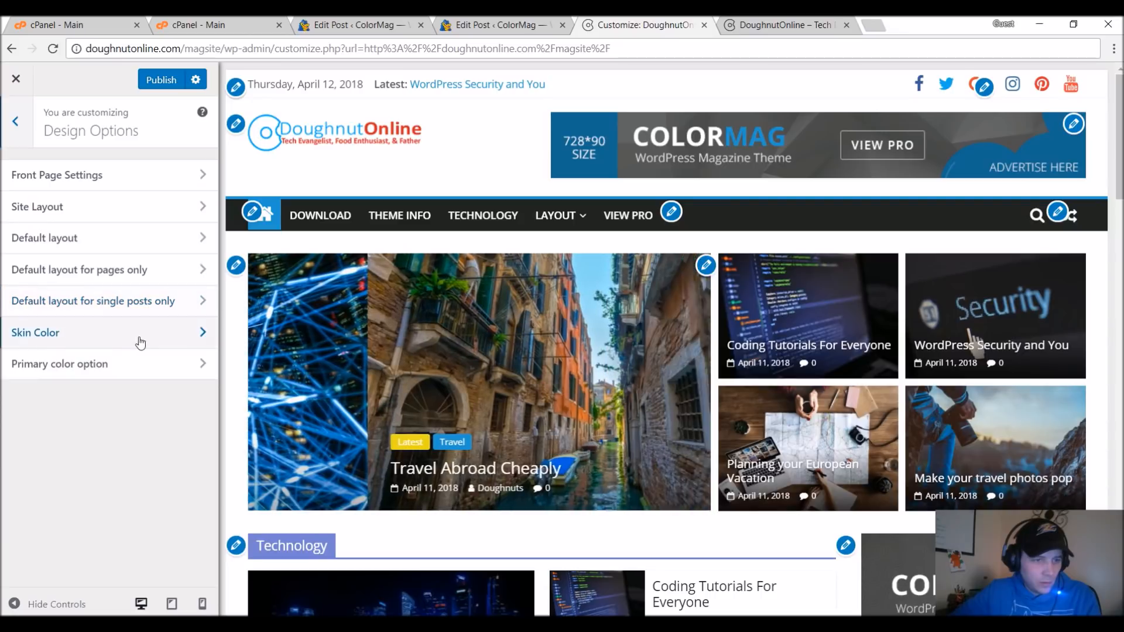
left_click(201, 366)
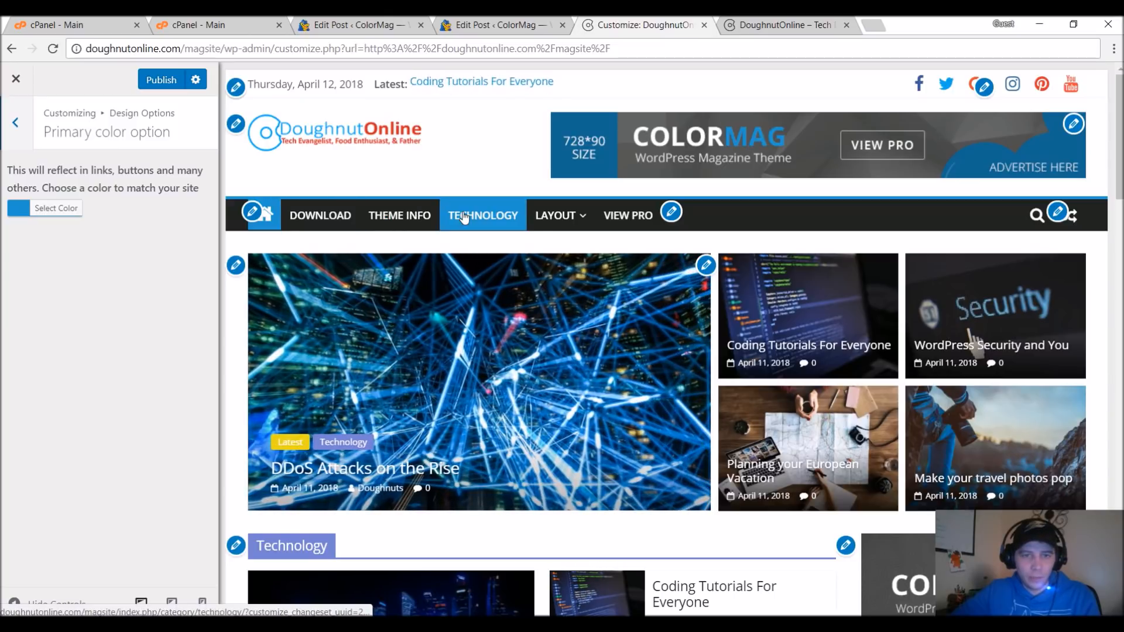
left_click(53, 210)
left_click(22, 258)
mouse_move(23, 257)
left_mouse_down()
mouse_move(79, 301)
mouse_move(13, 234)
mouse_move(30, 281)
mouse_move(23, 264)
mouse_move(97, 252)
mouse_move(85, 240)
mouse_move(3, 261)
mouse_move(3, 244)
mouse_move(16, 266)
left_mouse_up()
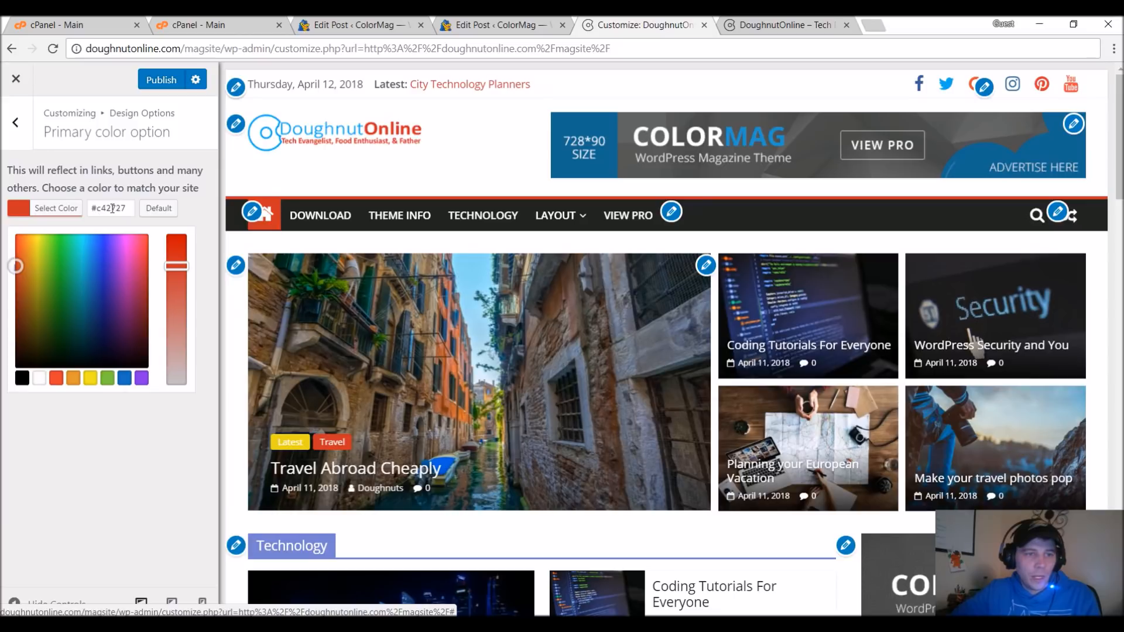
left_click(158, 88)
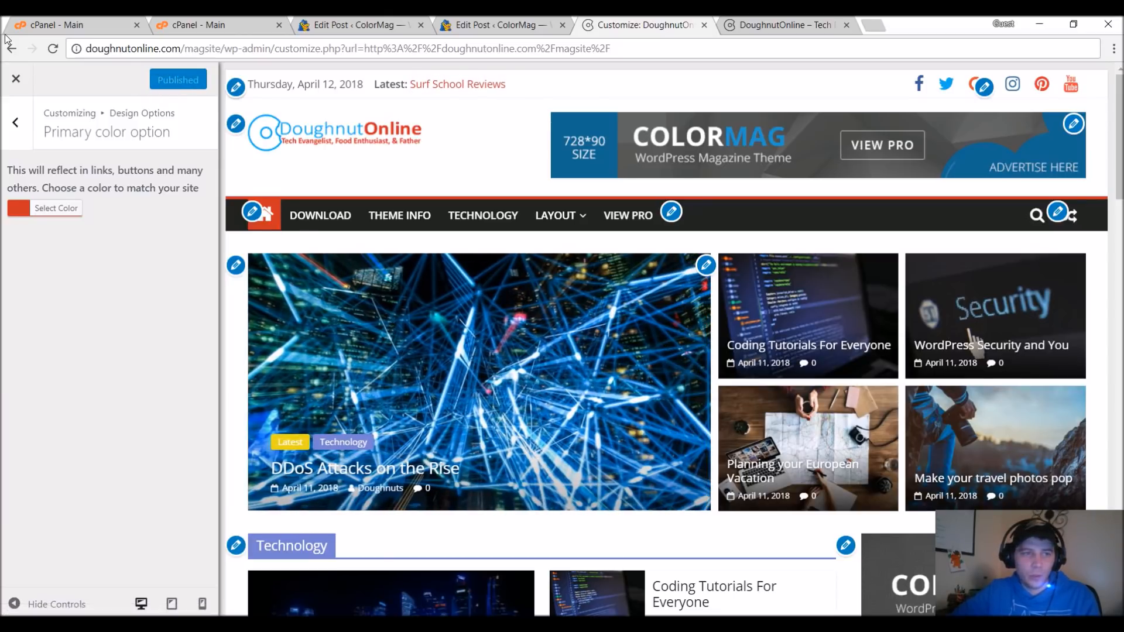
Close the customizer and check the new primary color across the live homepage sections.
left_click(20, 81)
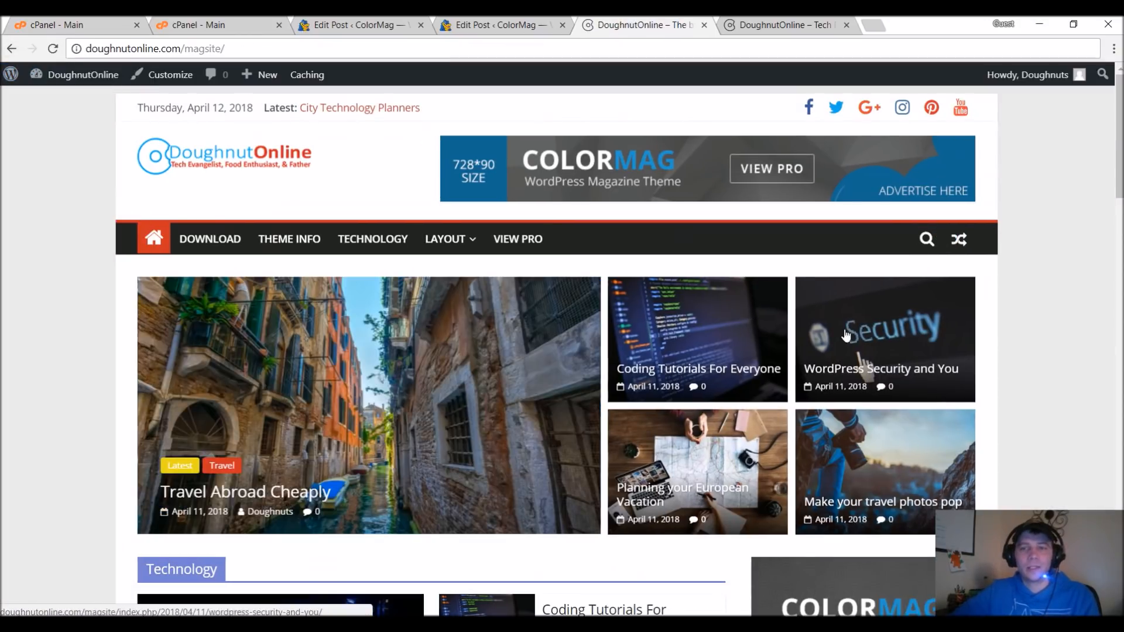
left_click(1039, 346)
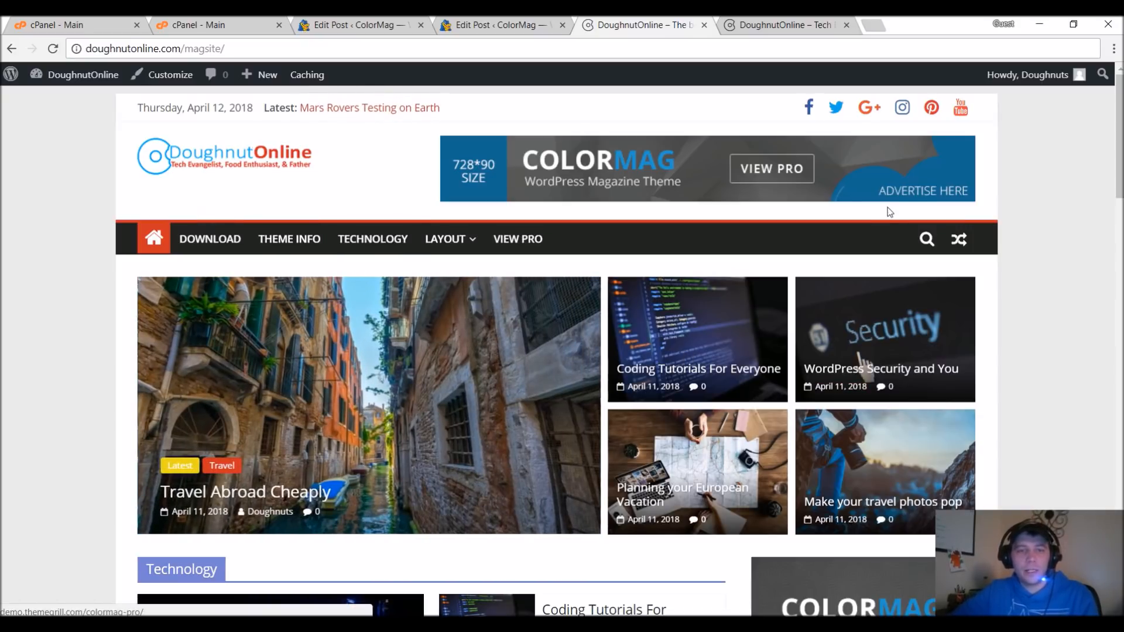
scroll(1080, 438, "down", 1)
scroll(1082, 438, "down", 15)
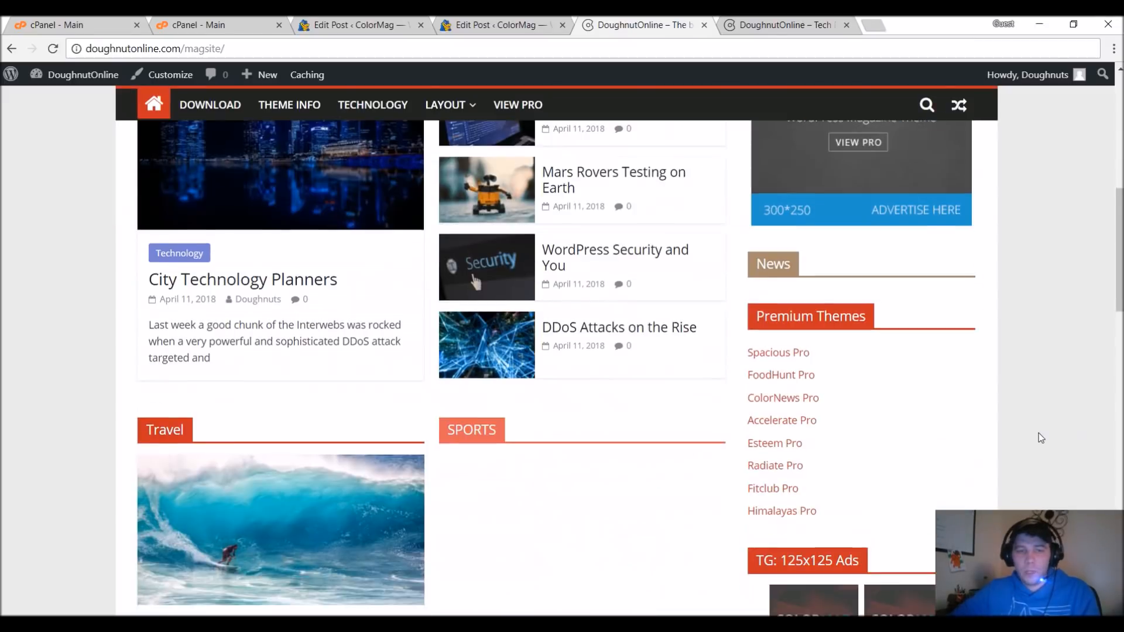
scroll(1039, 445, "up", 15)
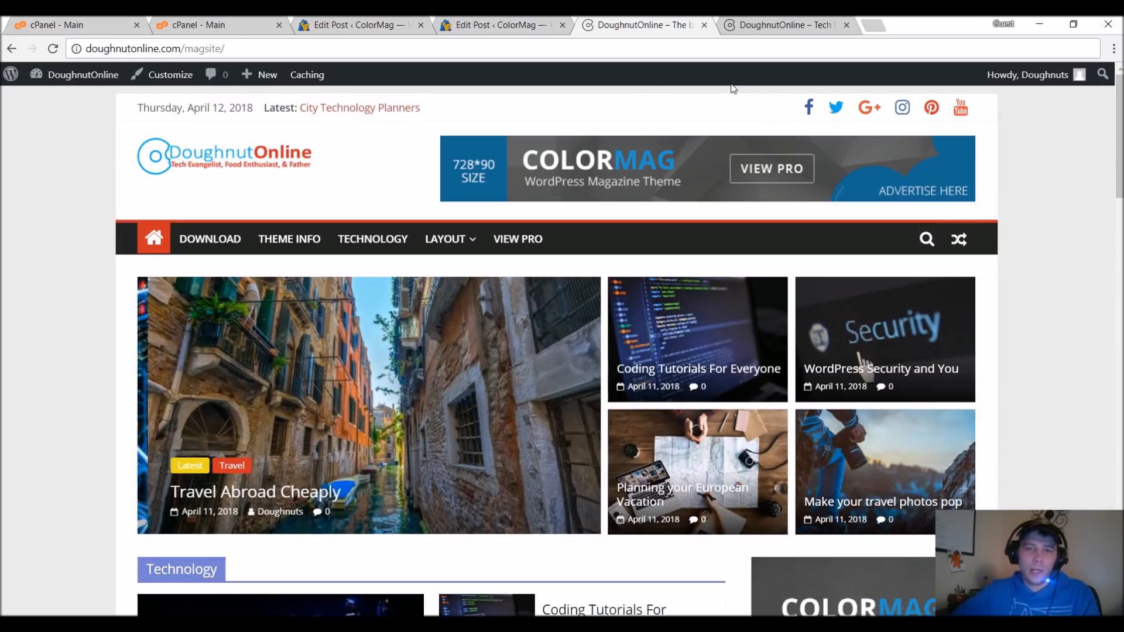
left_click(176, 87)
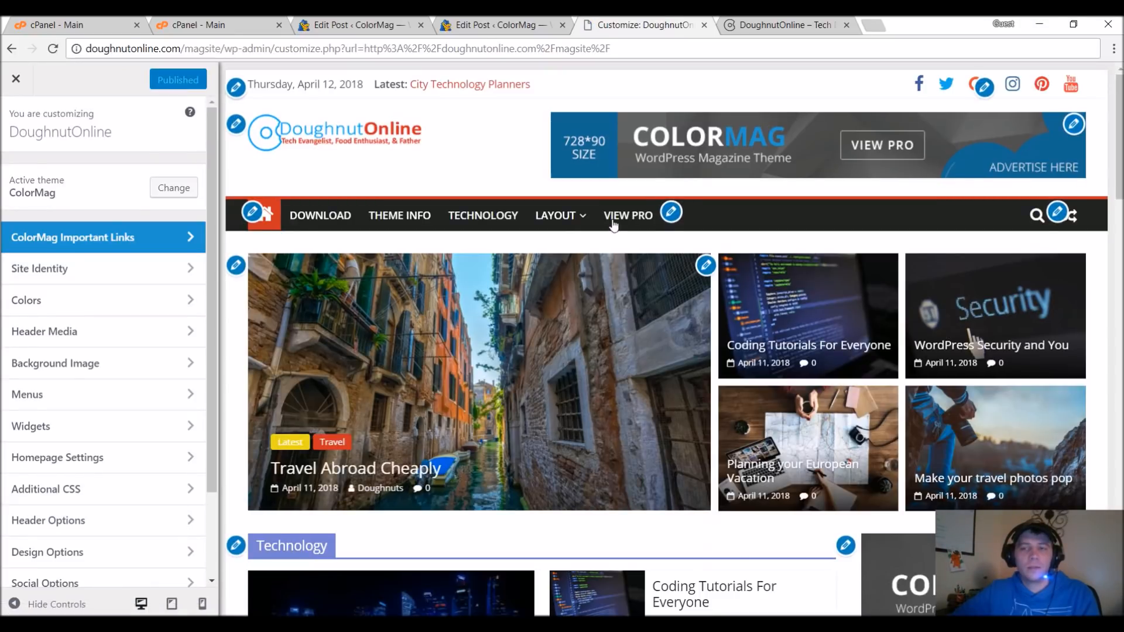
left_click(985, 88)
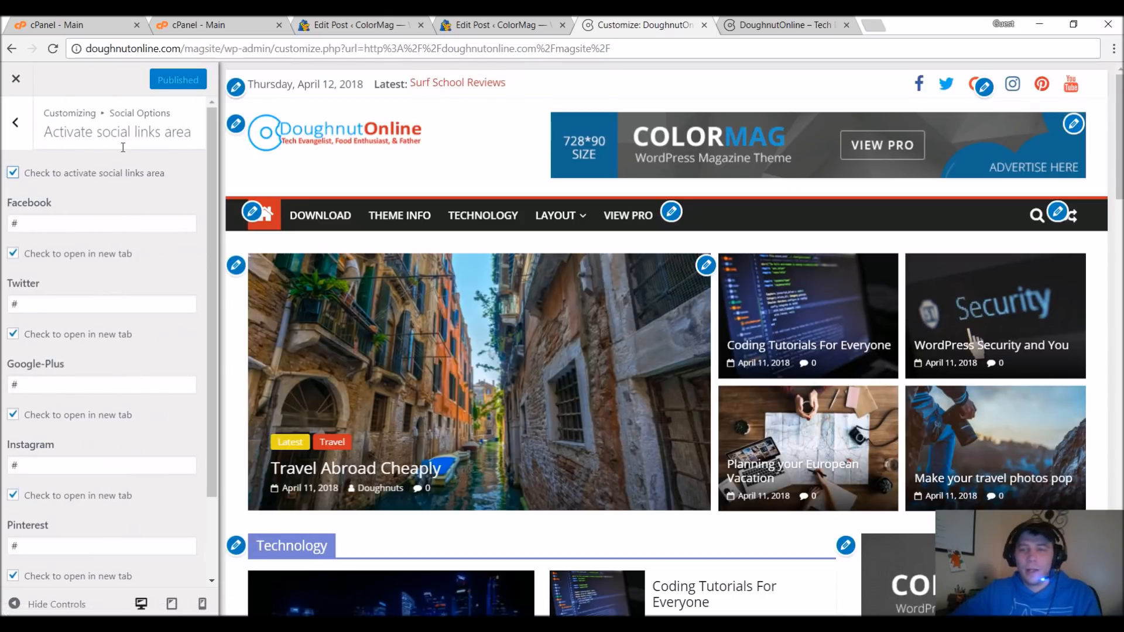
double_click(39, 226)
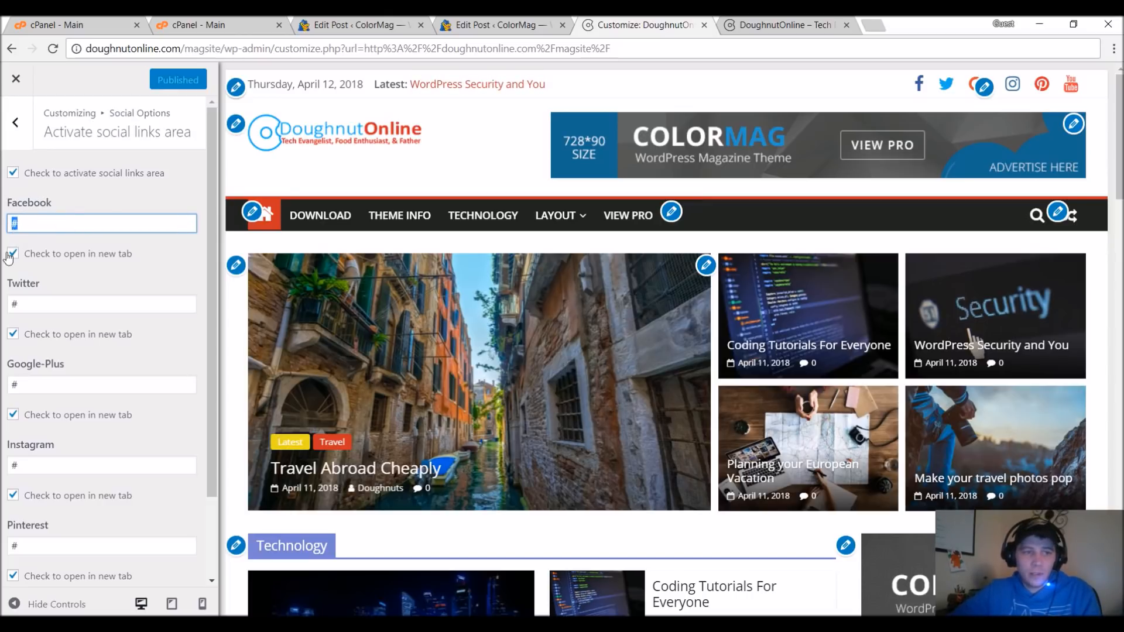
left_click(13, 174)
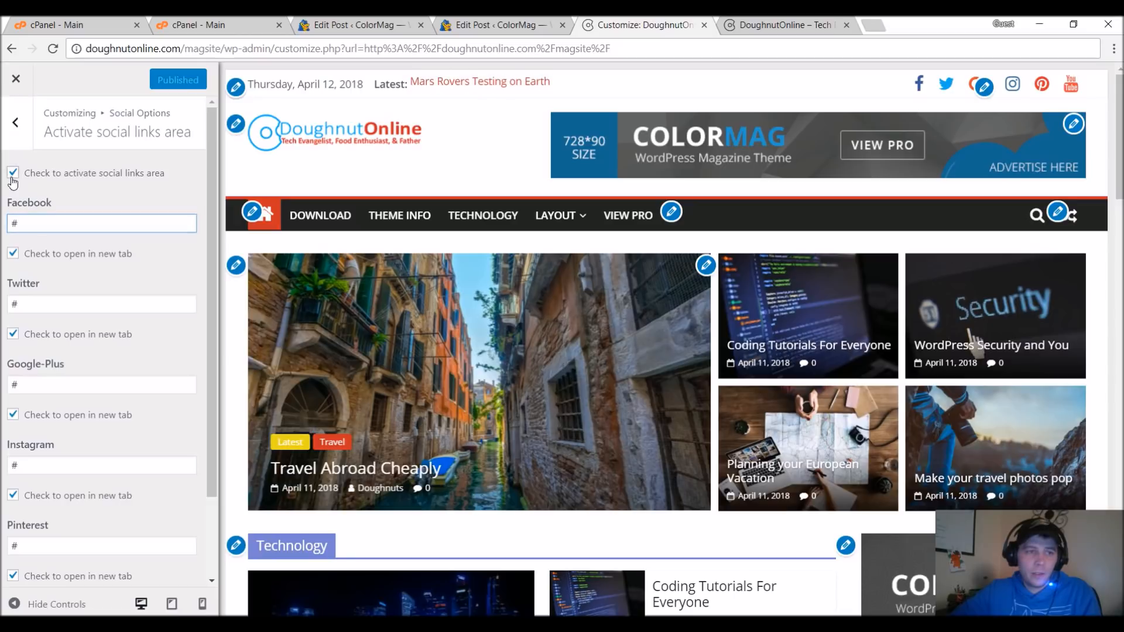
double_click(42, 300)
type("http://")
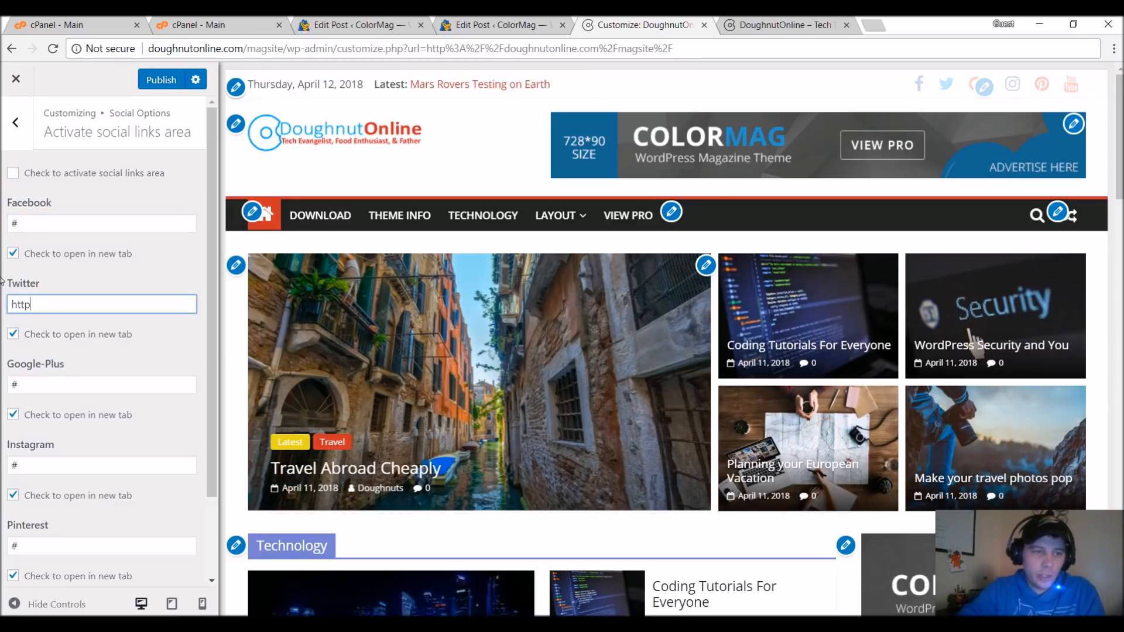
type("twitter.com/doughnutonline")
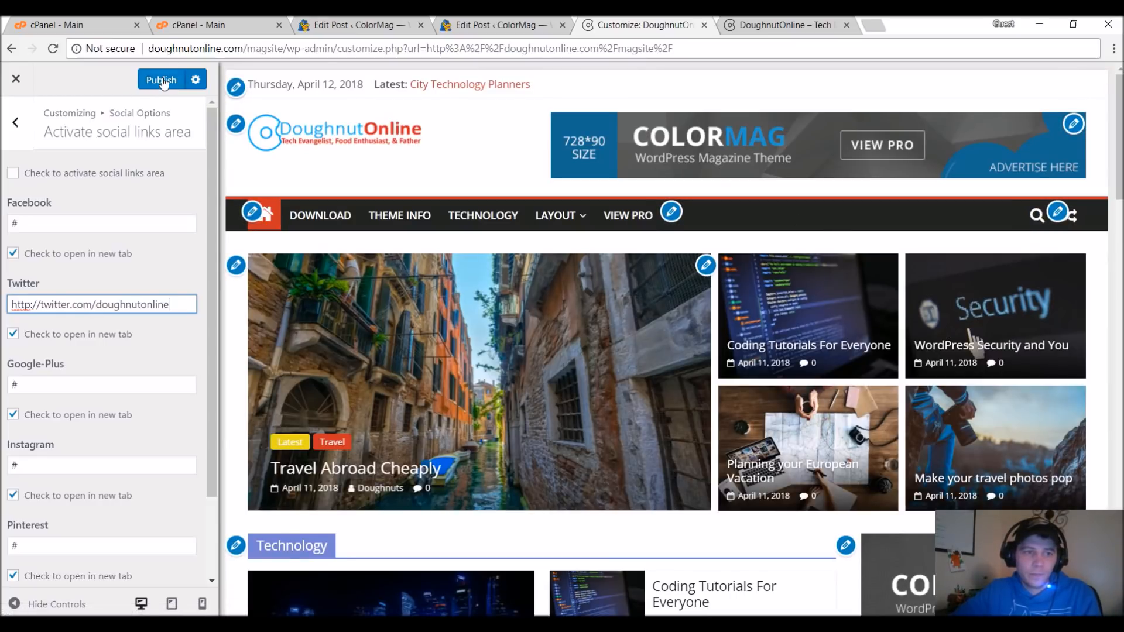
Reactivate the social links area, stop the Facebook link from opening in a new tab, and publish.
left_click(14, 174)
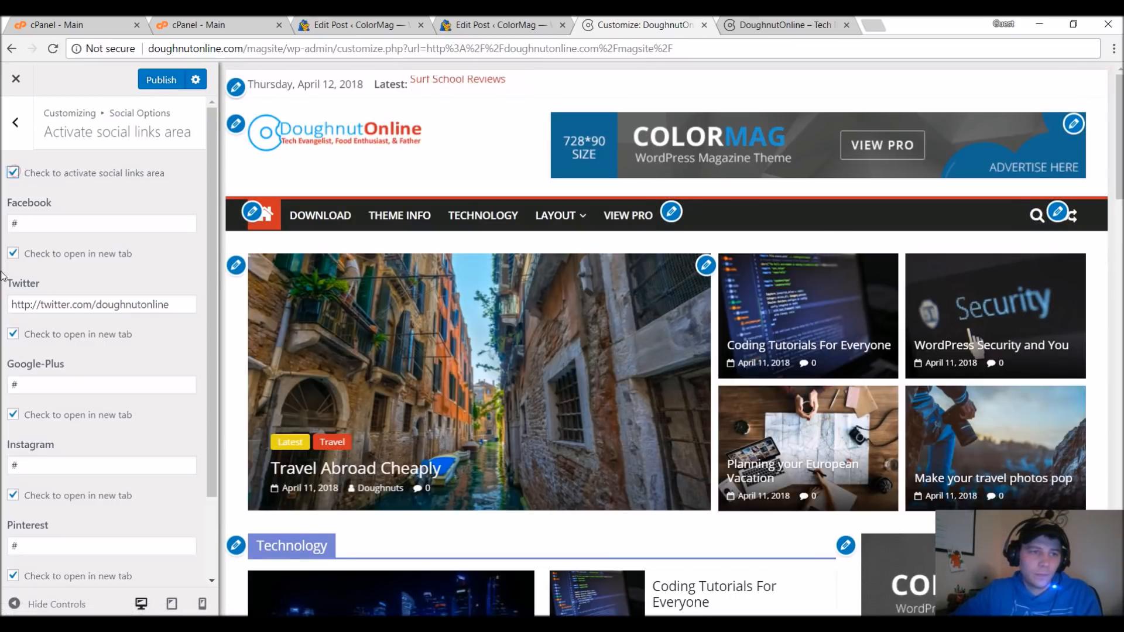
left_click(12, 253)
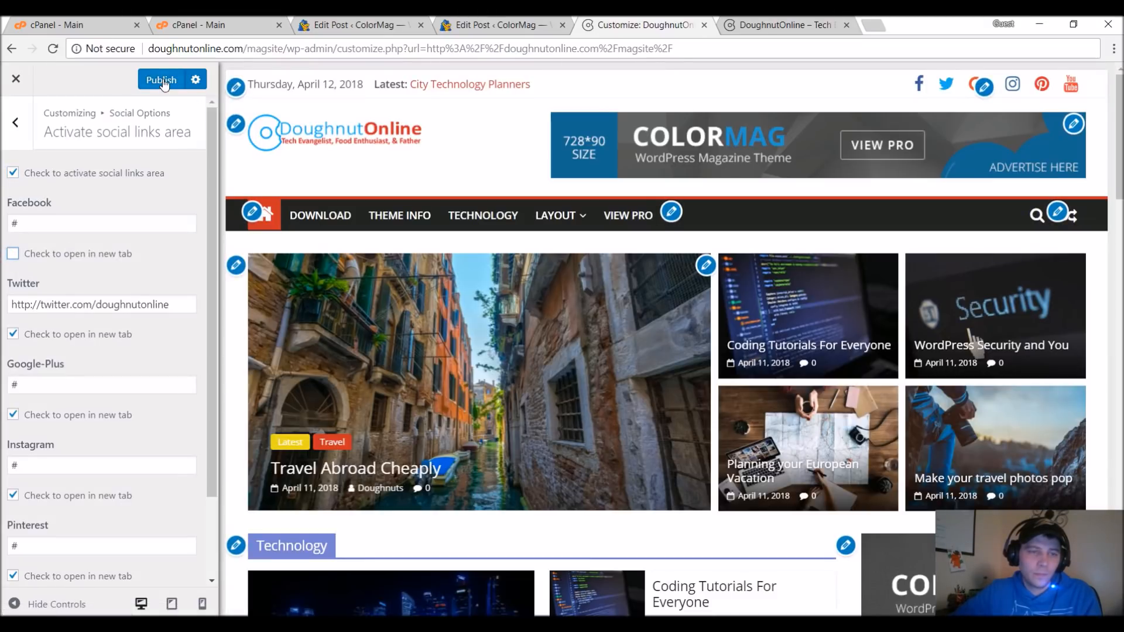
scroll(143, 286, "down", 2)
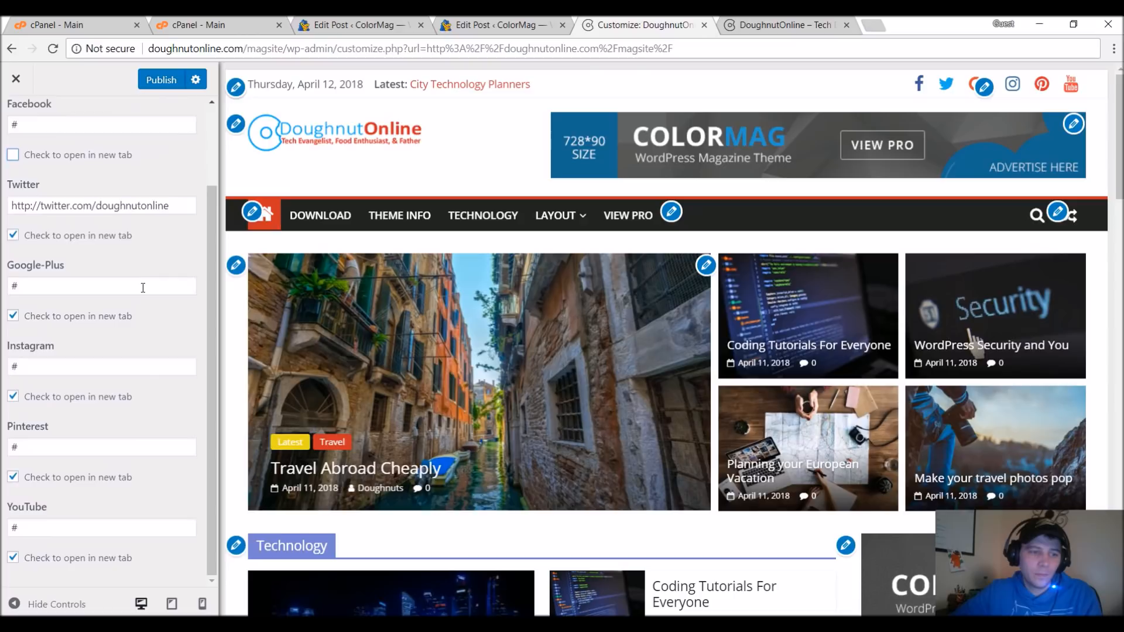
scroll(143, 286, "up", 2)
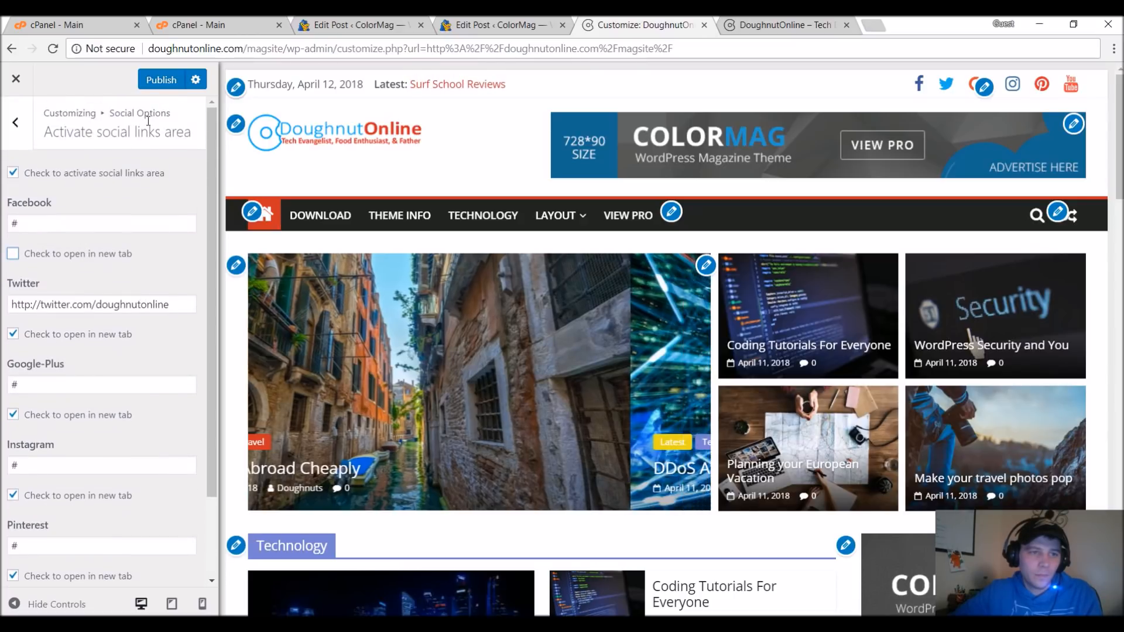
left_click(160, 90)
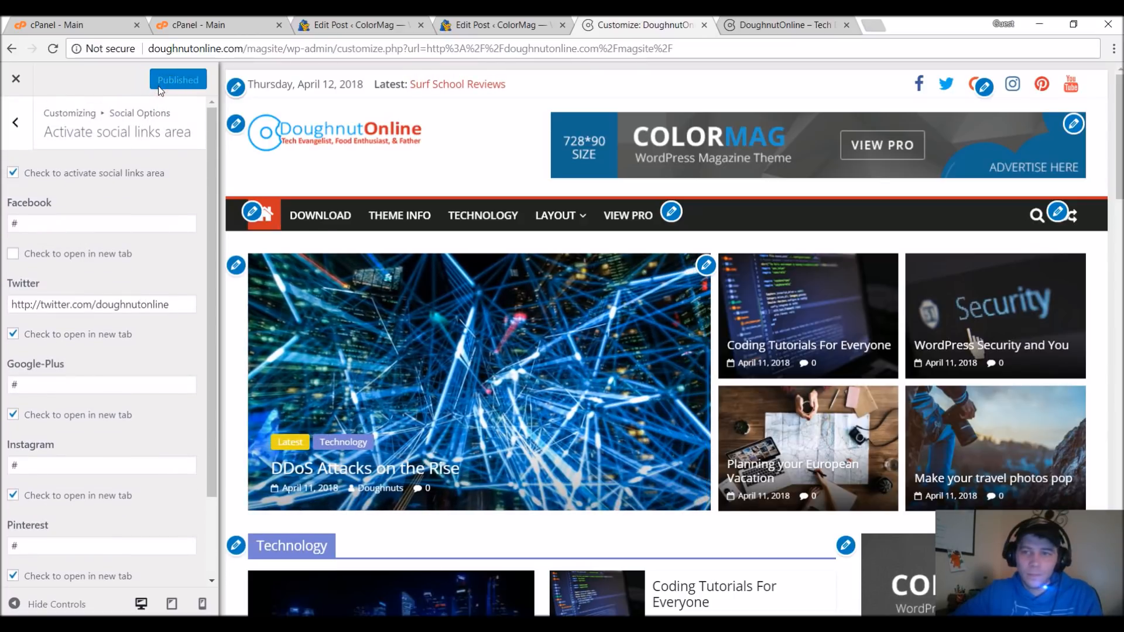
Clear the Facebook link and publish the change, then turn its open-in-new-tab option back on.
left_click(69, 223)
key("BackSpace")
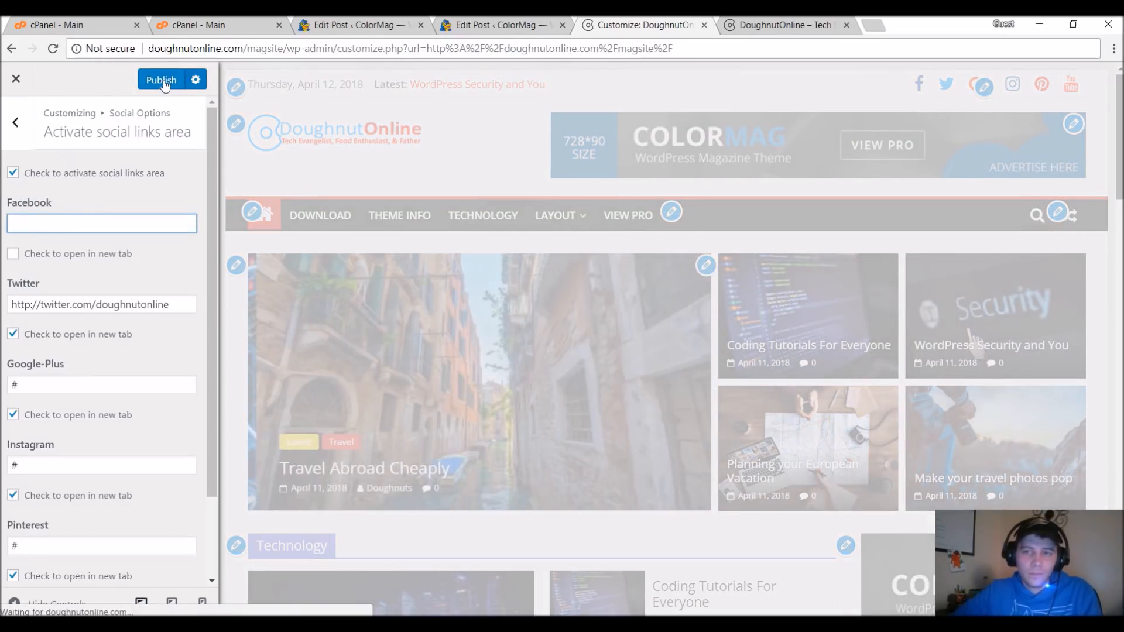
left_click(162, 82)
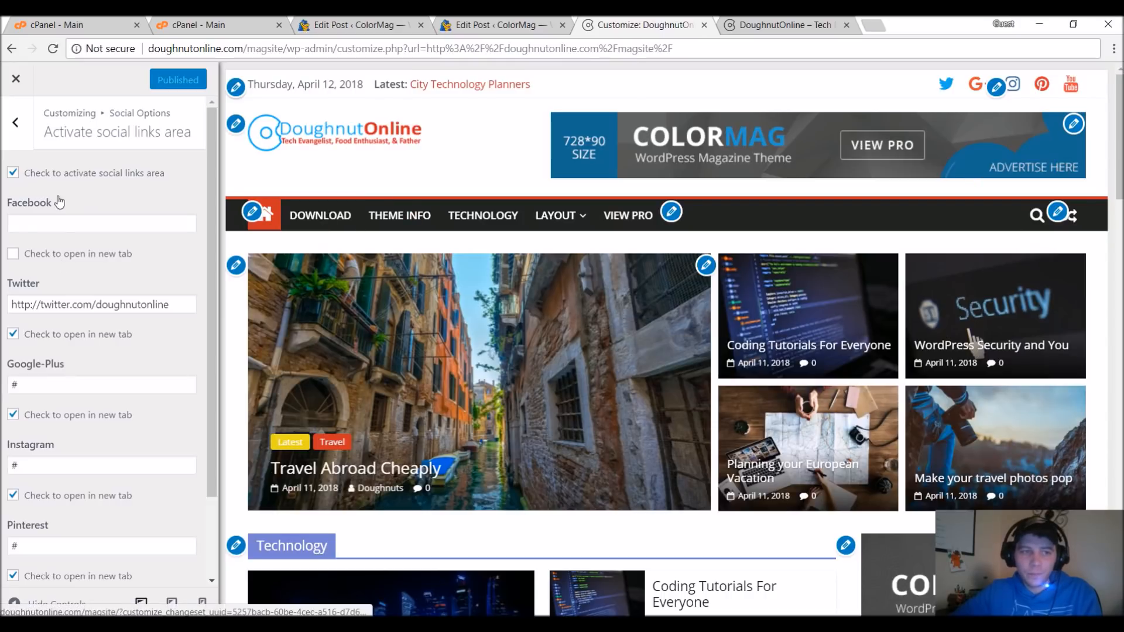
left_click(75, 255)
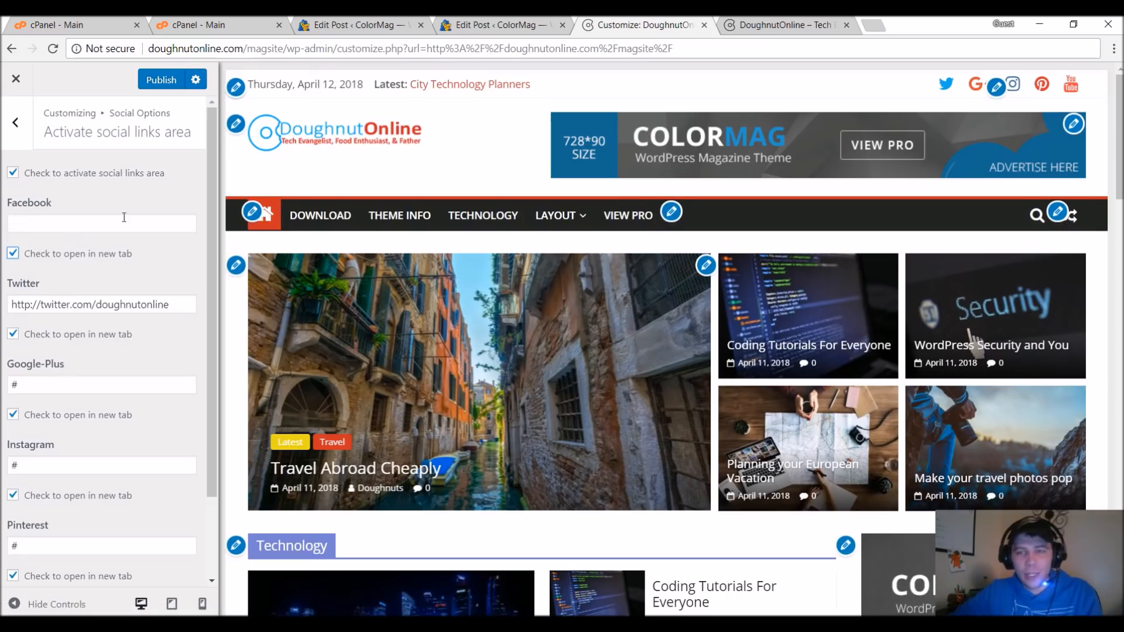
Replace the entire content of the Useful Links footer widget with "This is something else now.".
scroll(368, 203, "down", 15)
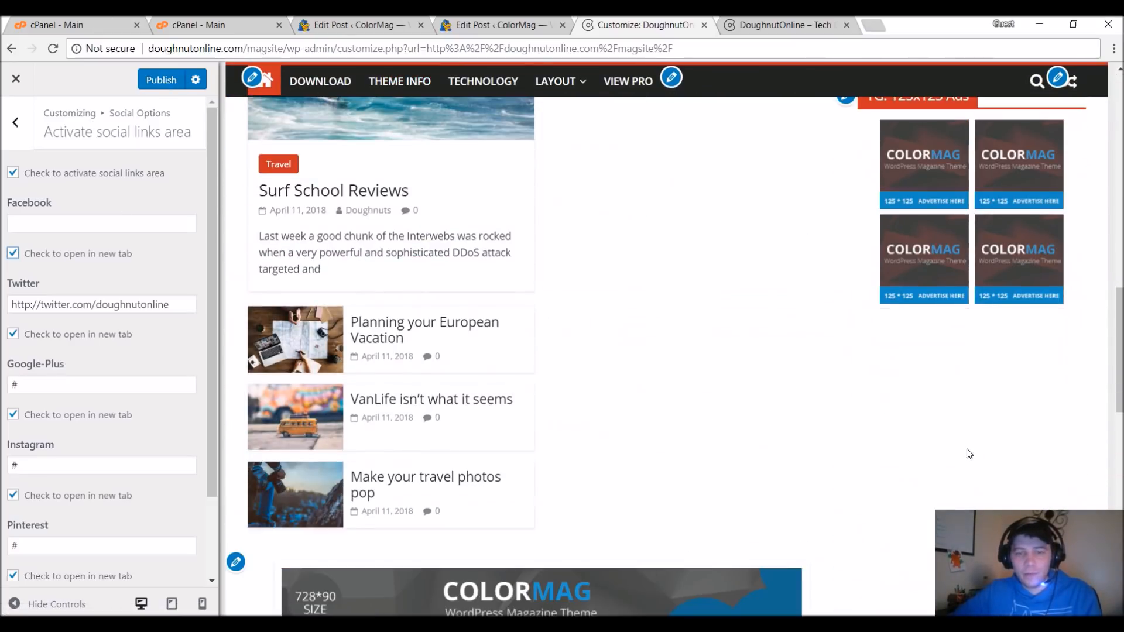
scroll(969, 454, "down", 10)
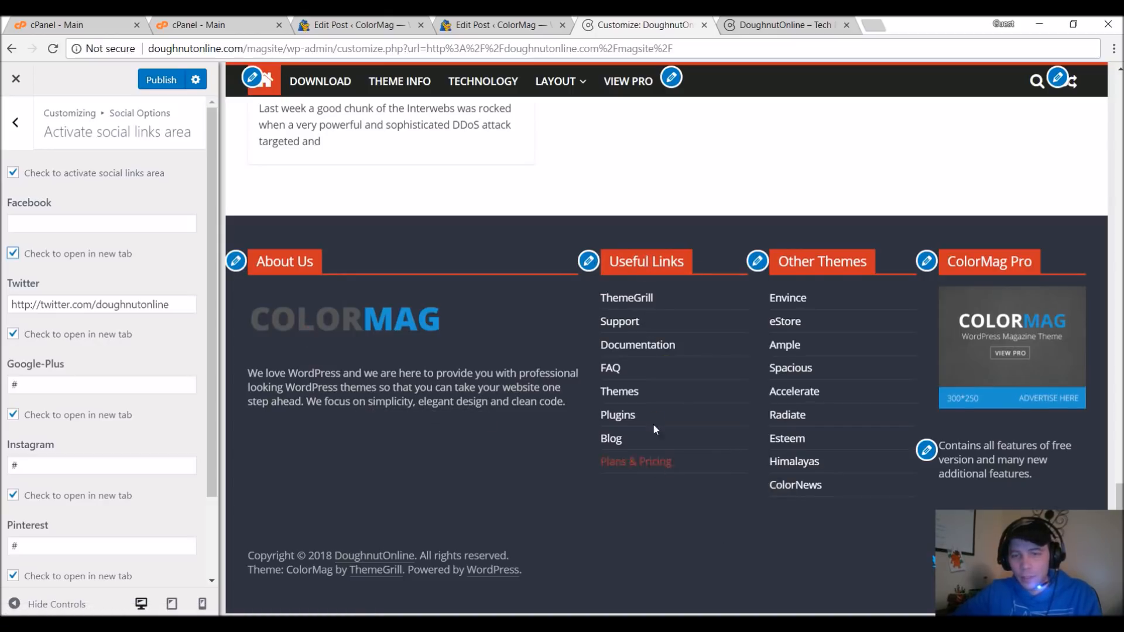
left_click(589, 262)
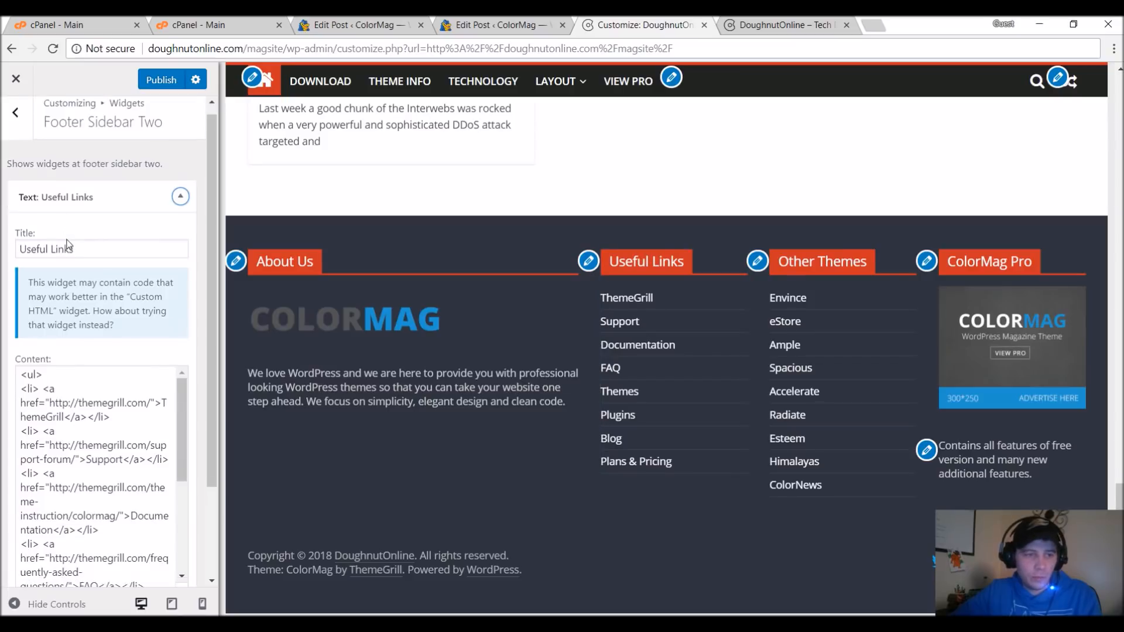
scroll(110, 420, "down", 3)
scroll(113, 391, "up", 3)
scroll(110, 381, "up", 2)
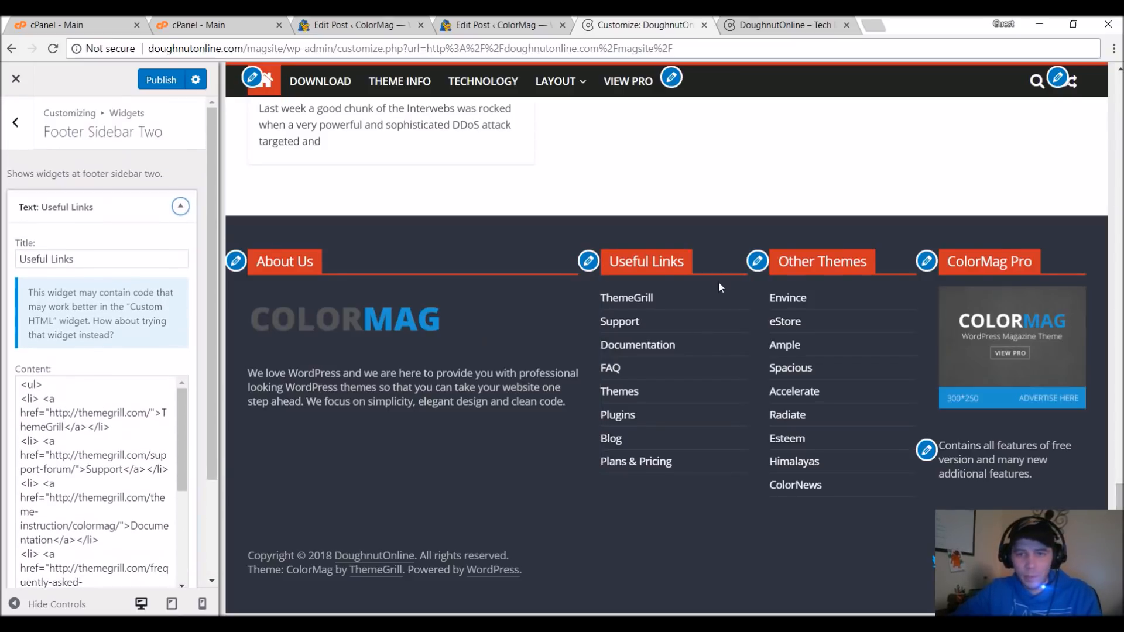
left_click(118, 438)
key("ctrl+a")
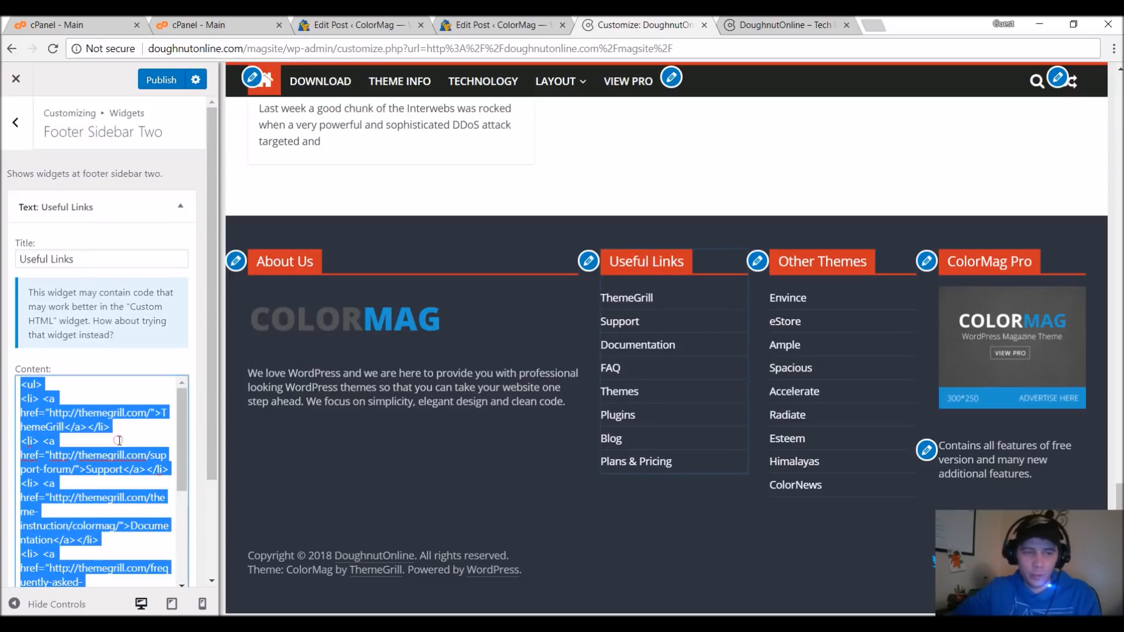
key("Delete")
type("This is something else now.")
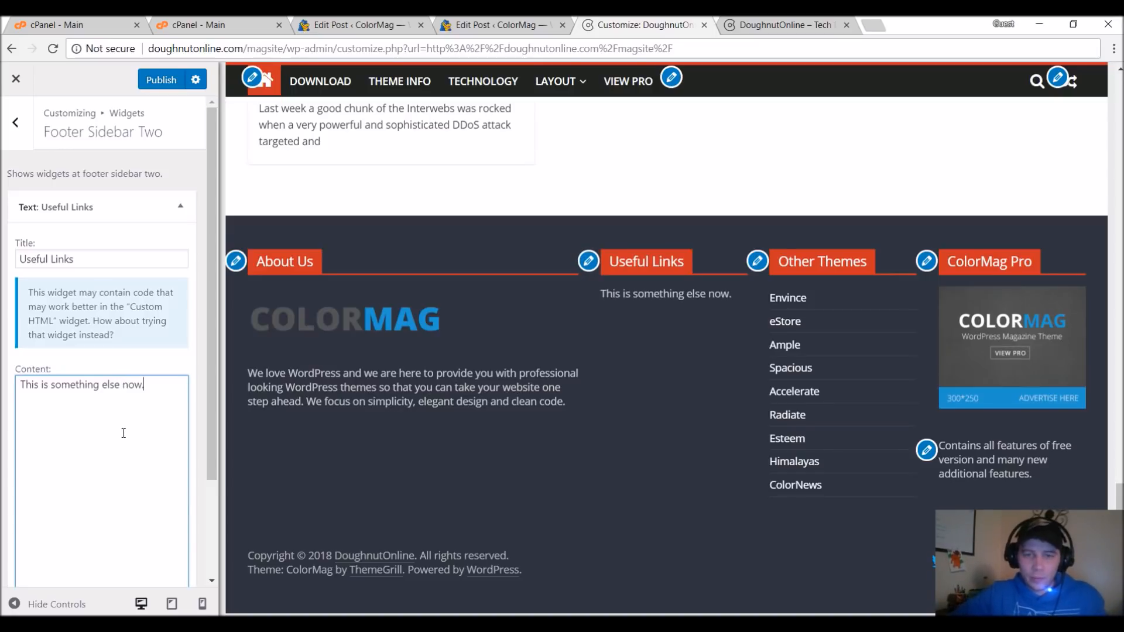
scroll(626, 529, "up", 20)
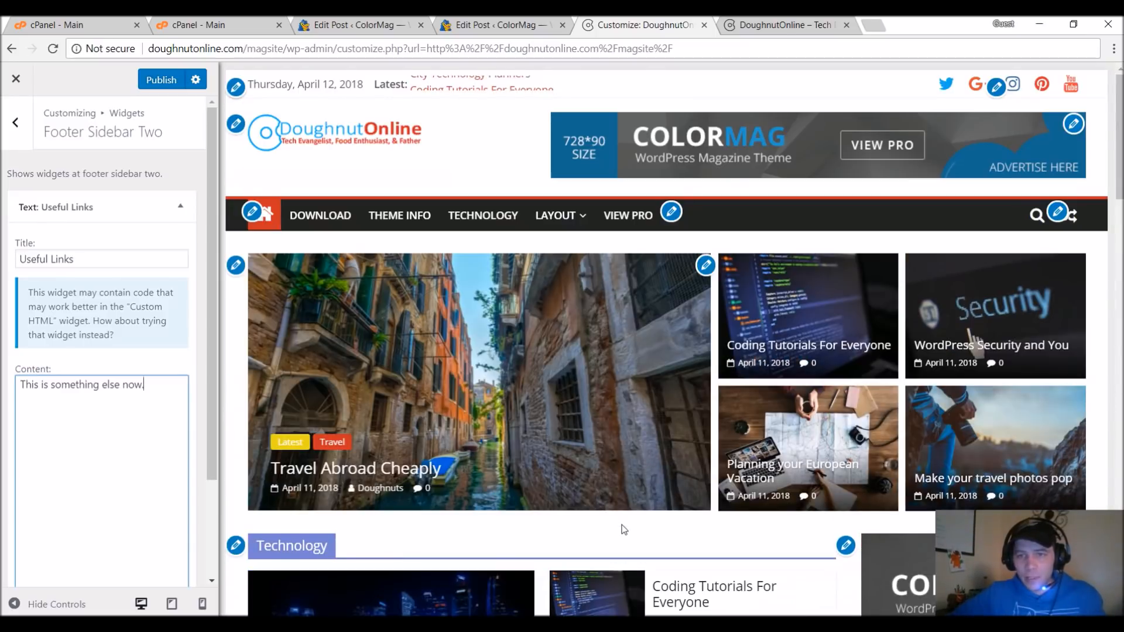
Close the customizer, discarding the unsaved footer widget change, and open the site's admin dashboard.
left_click(16, 78)
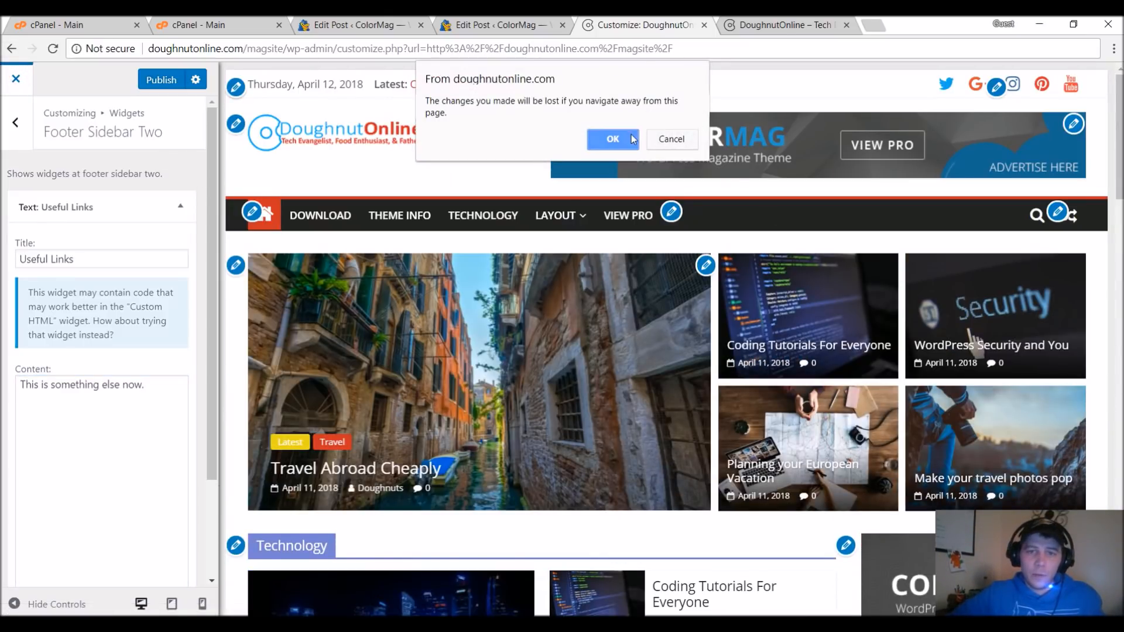
left_click(613, 139)
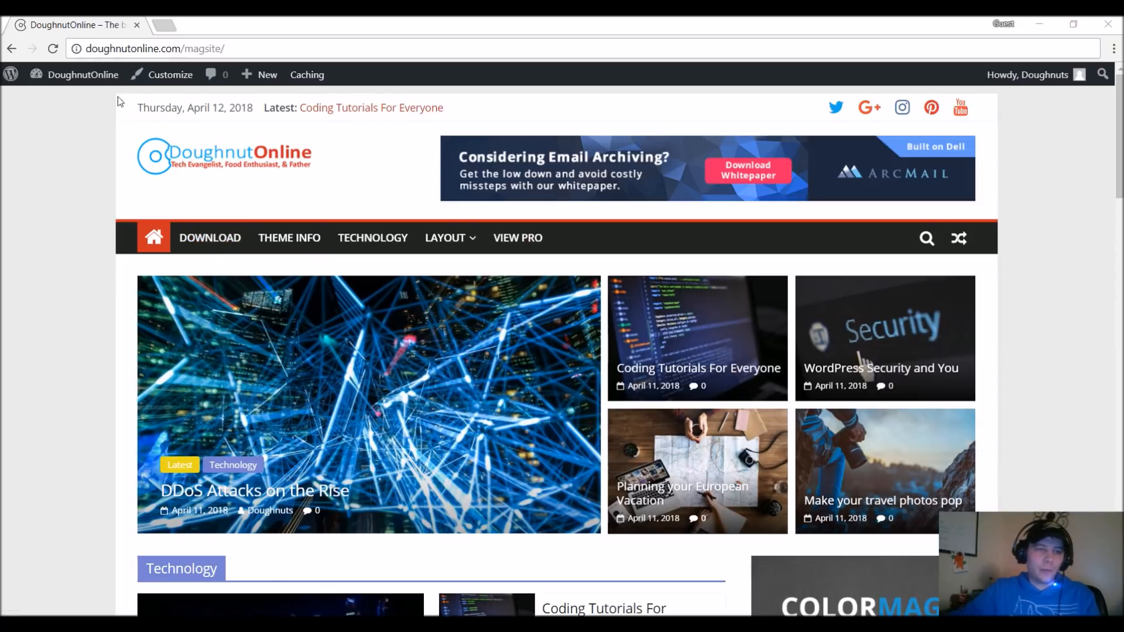
mouse_move(51, 82)
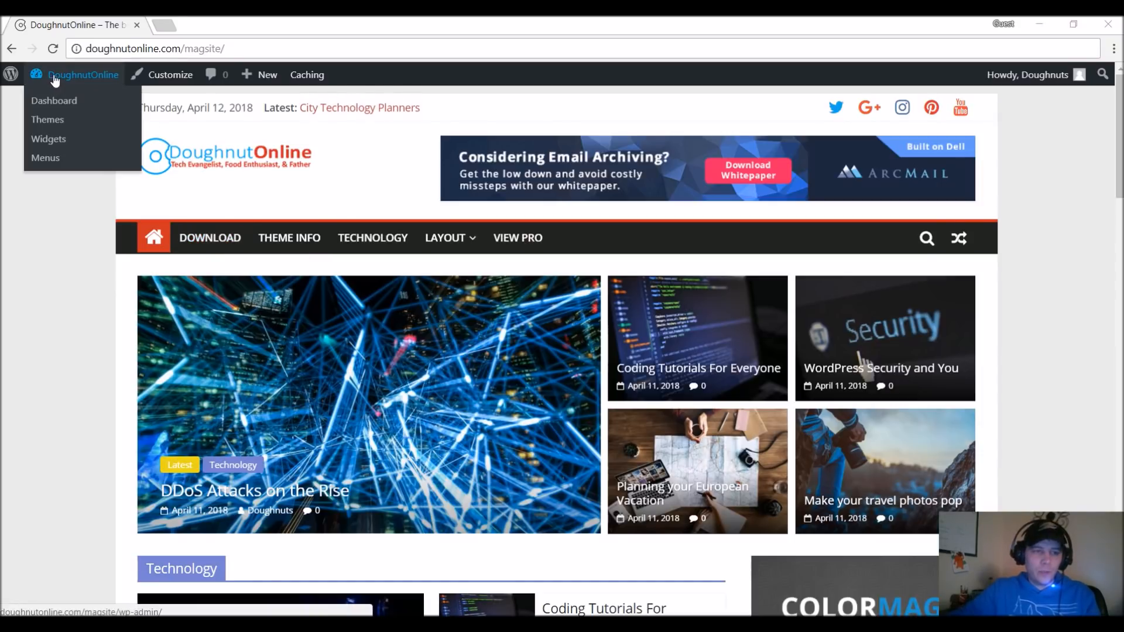
left_click(54, 102)
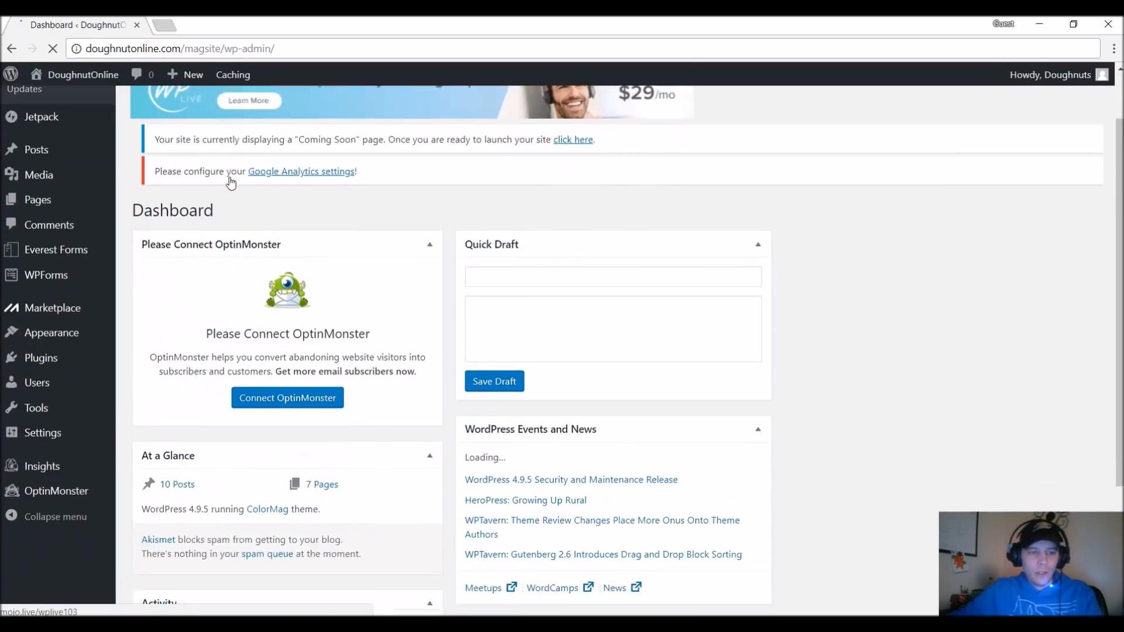
Open the menu management page and load the Primary (Primary Menu) menu for editing.
scroll(230, 182, "down", 1)
mouse_move(65, 409)
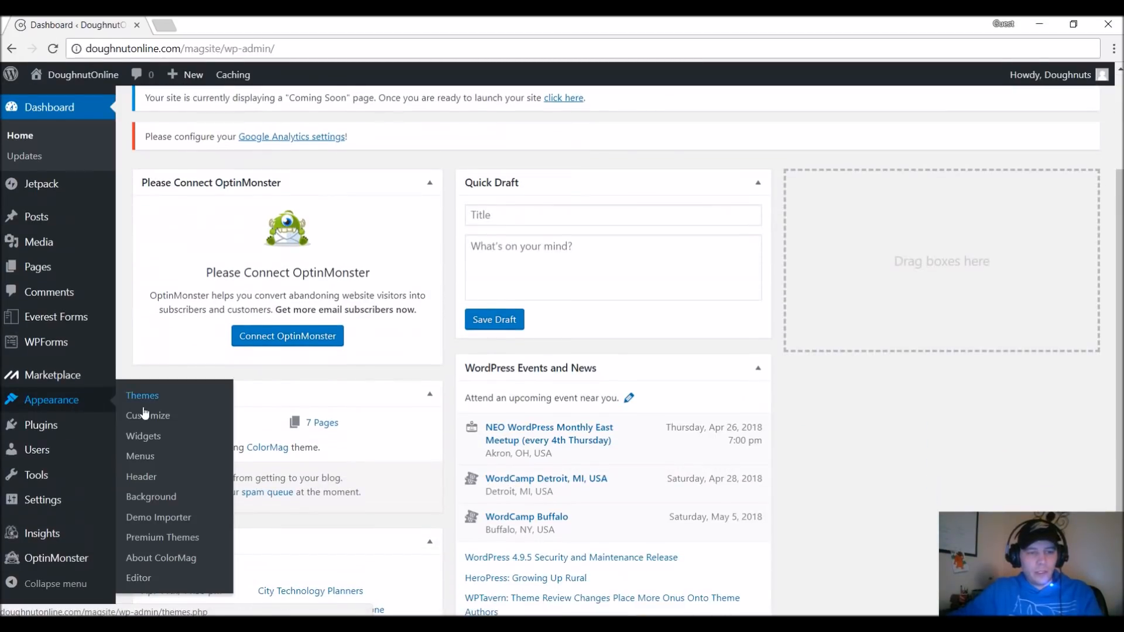
left_click(225, 462)
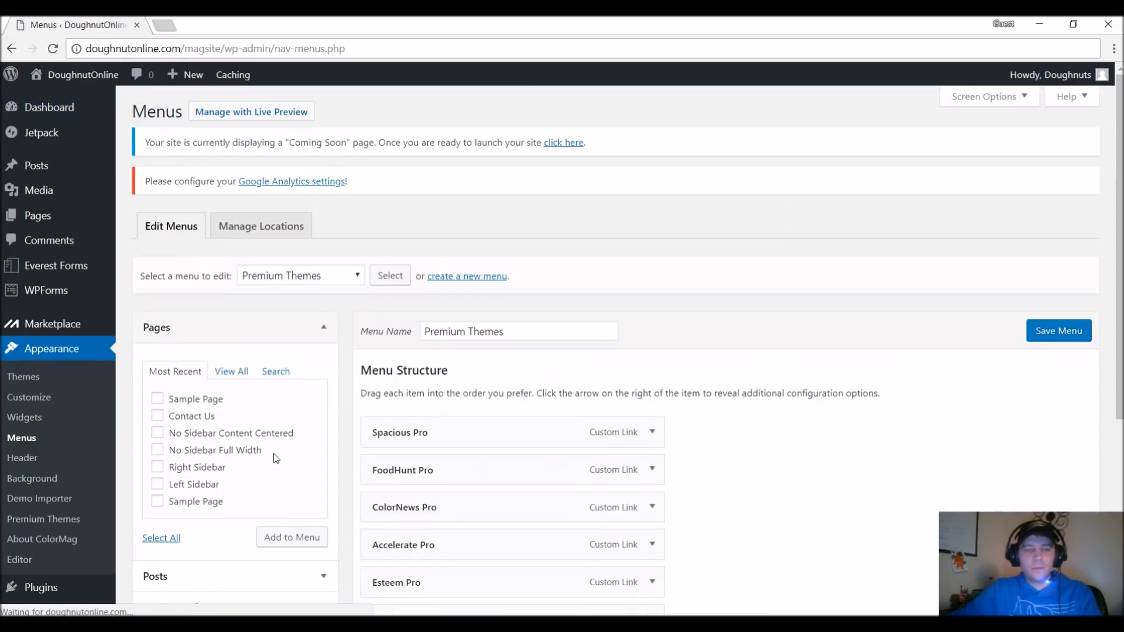
scroll(322, 351, "down", 2)
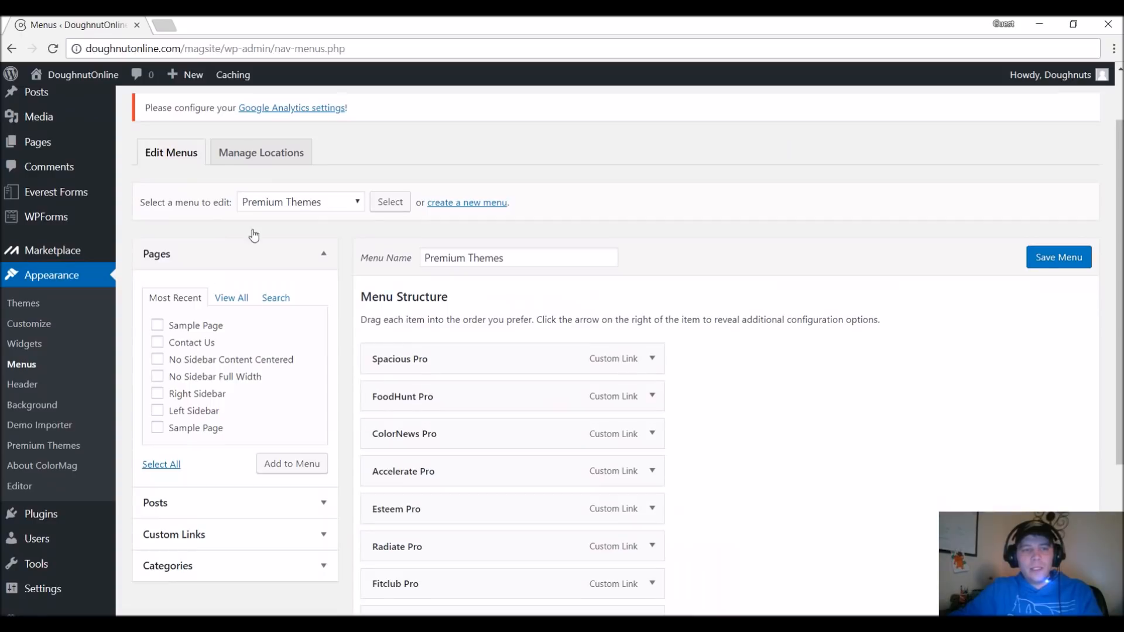
left_click(273, 202)
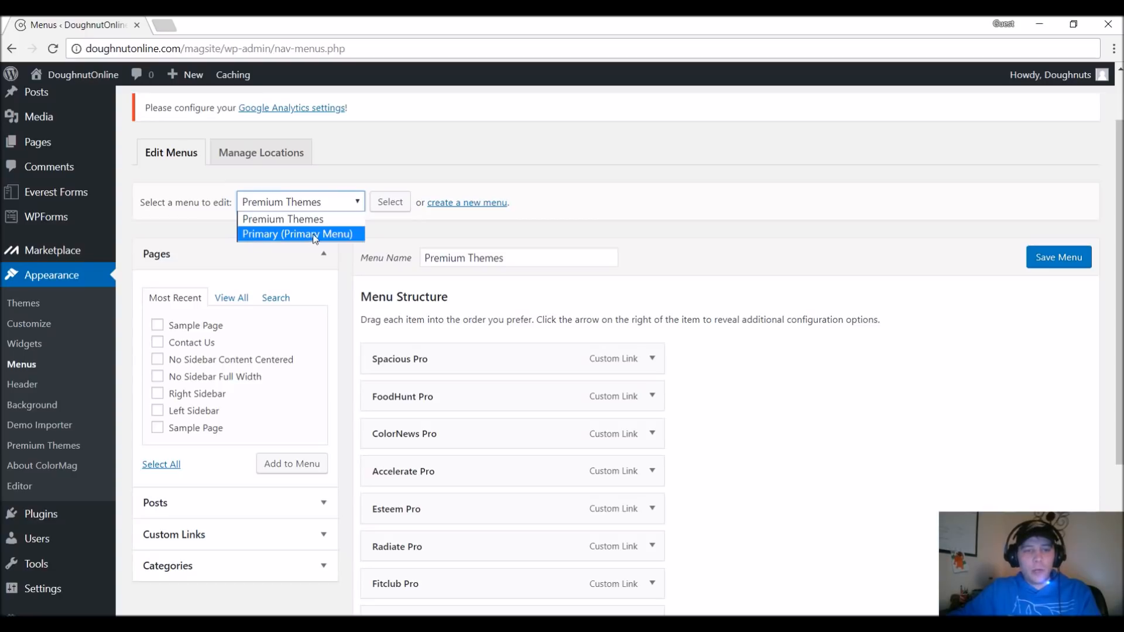
left_click(288, 234)
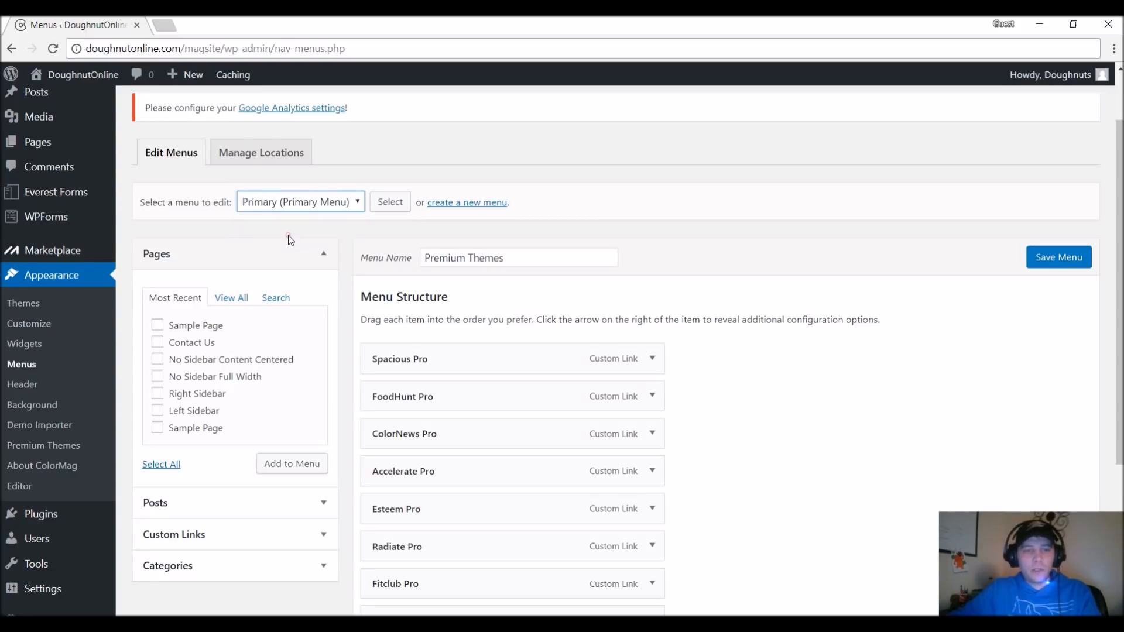
left_click(390, 203)
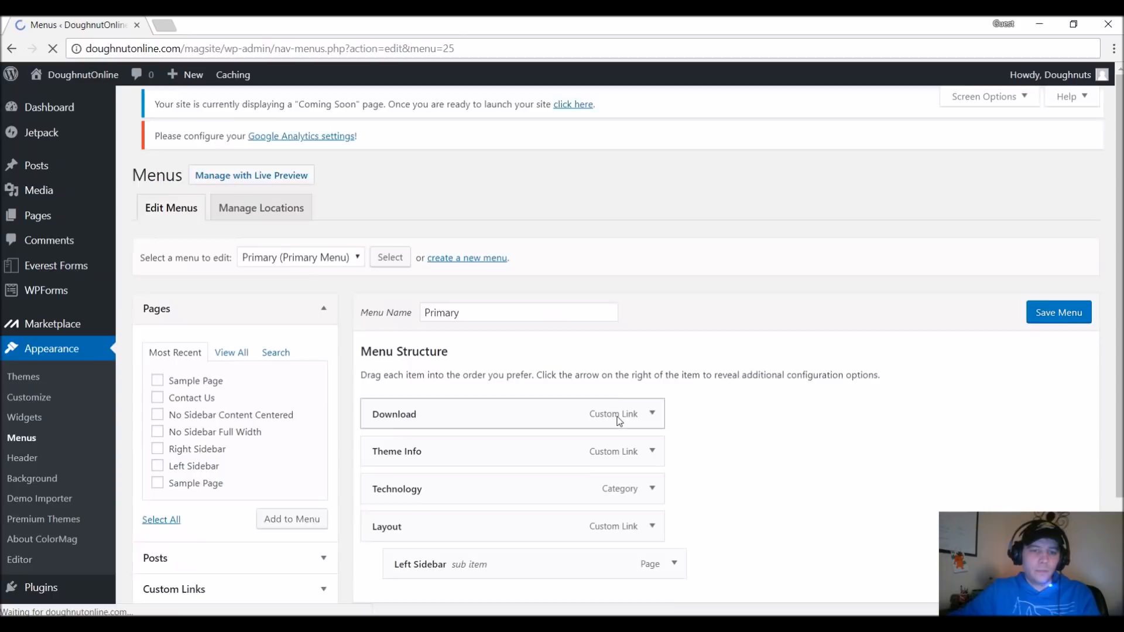
Remove the Download, Theme Info, Technology and Layout items from the Primary menu.
scroll(648, 427, "down", 3)
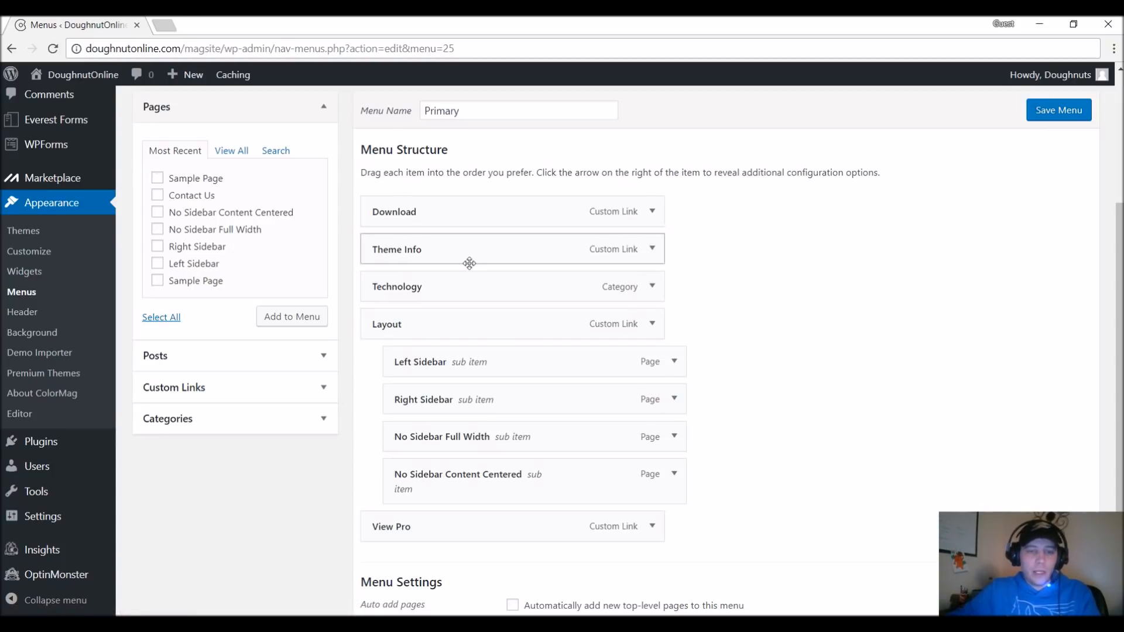
left_click(651, 214)
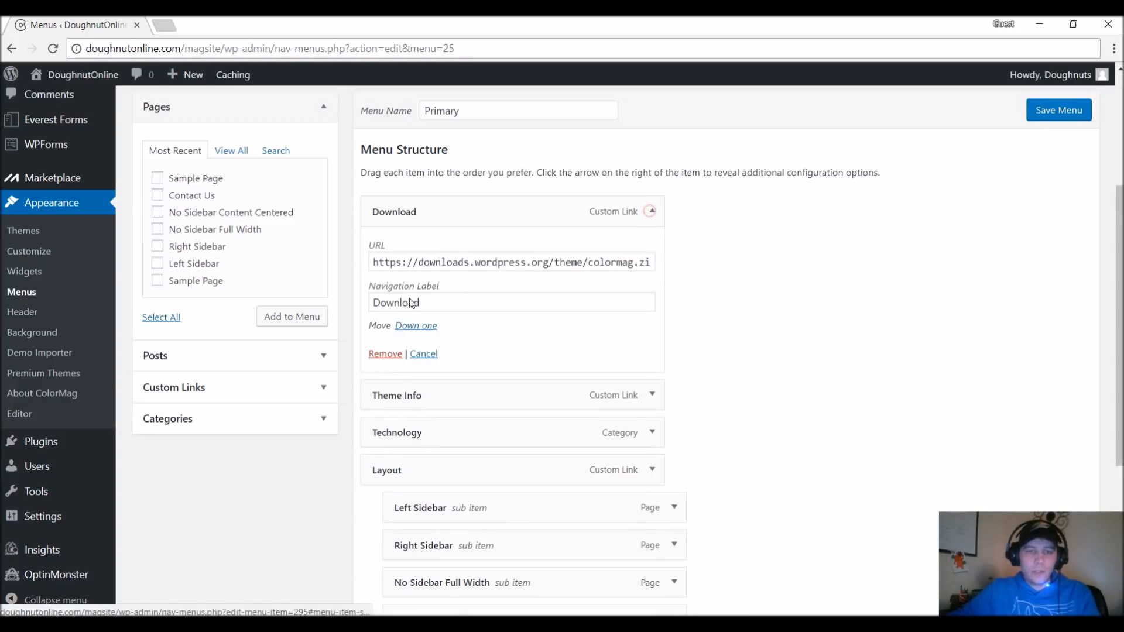
left_click(379, 354)
left_click(652, 213)
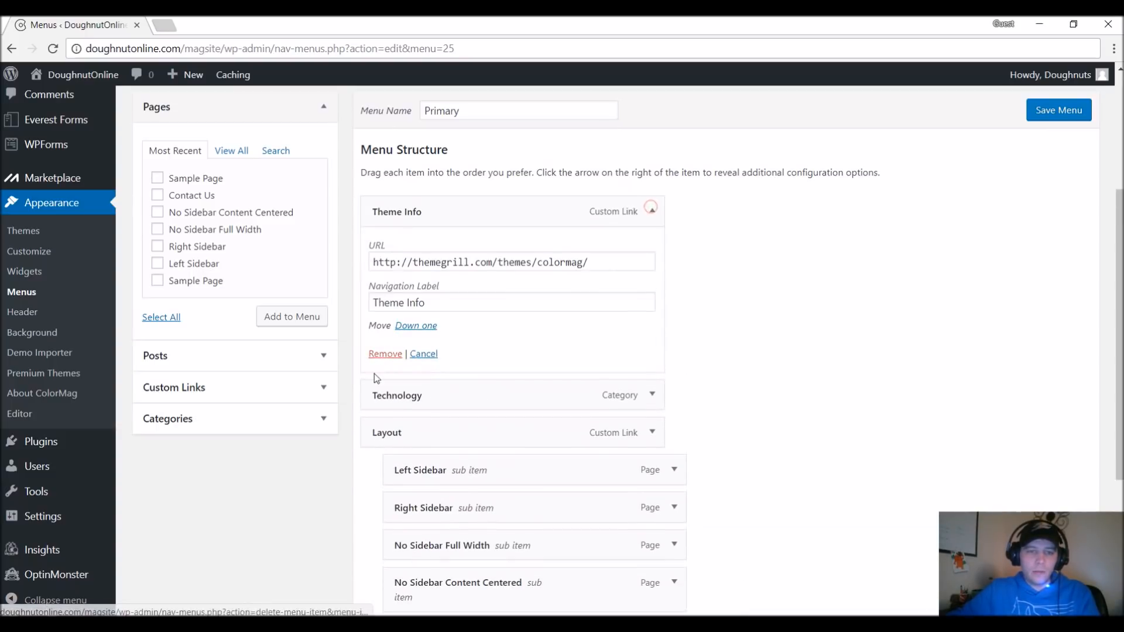
left_click(383, 357)
left_click(653, 215)
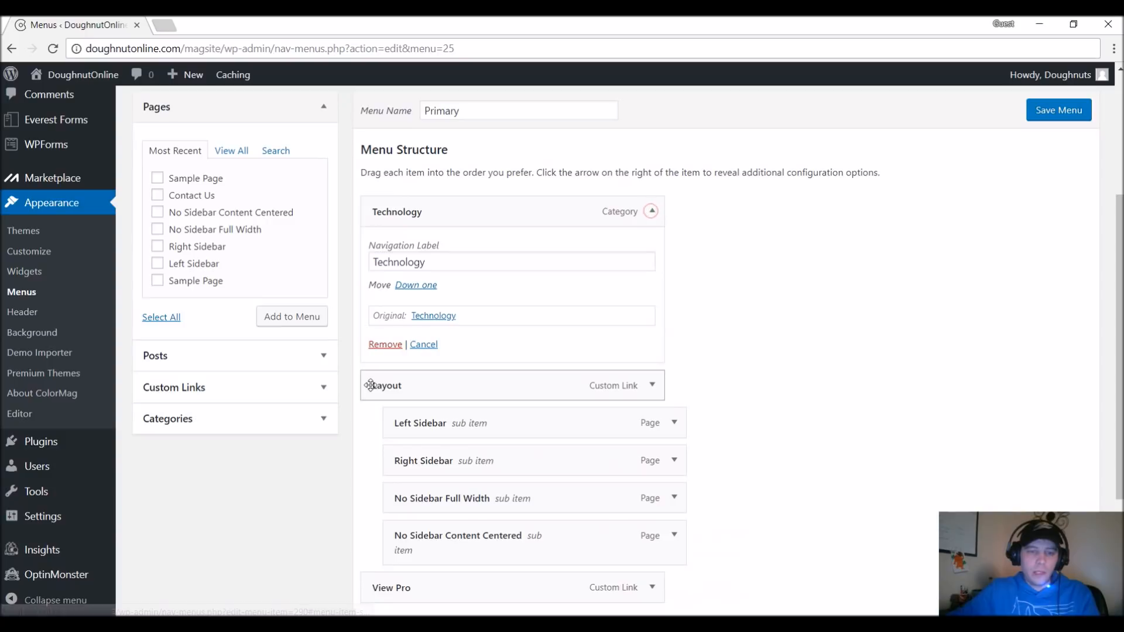
left_click(380, 344)
left_click(652, 214)
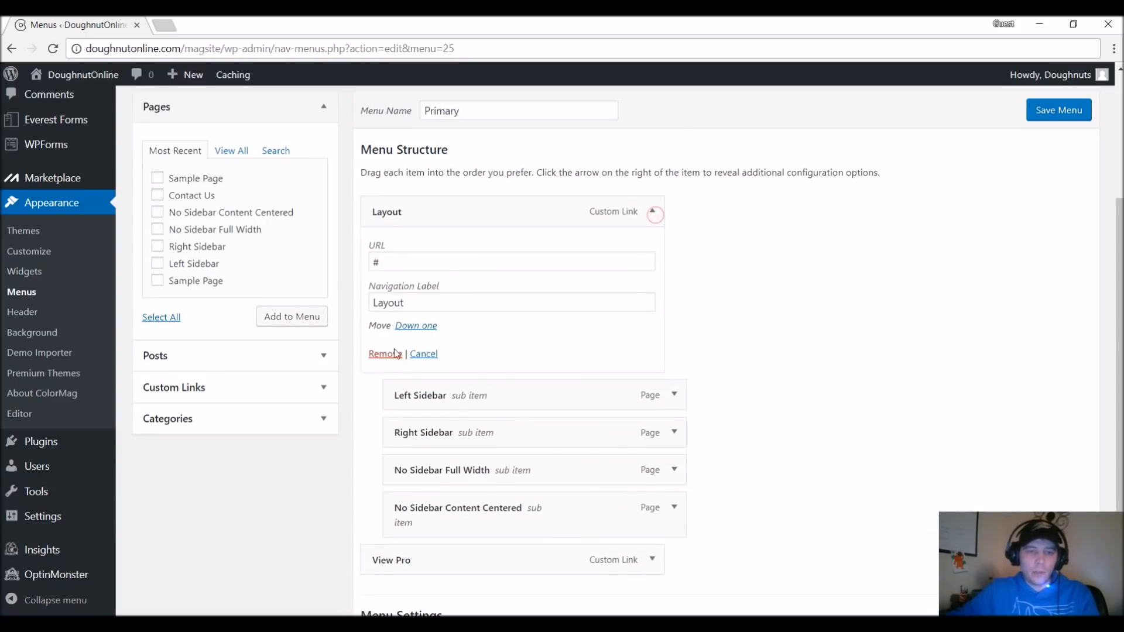
left_click(382, 353)
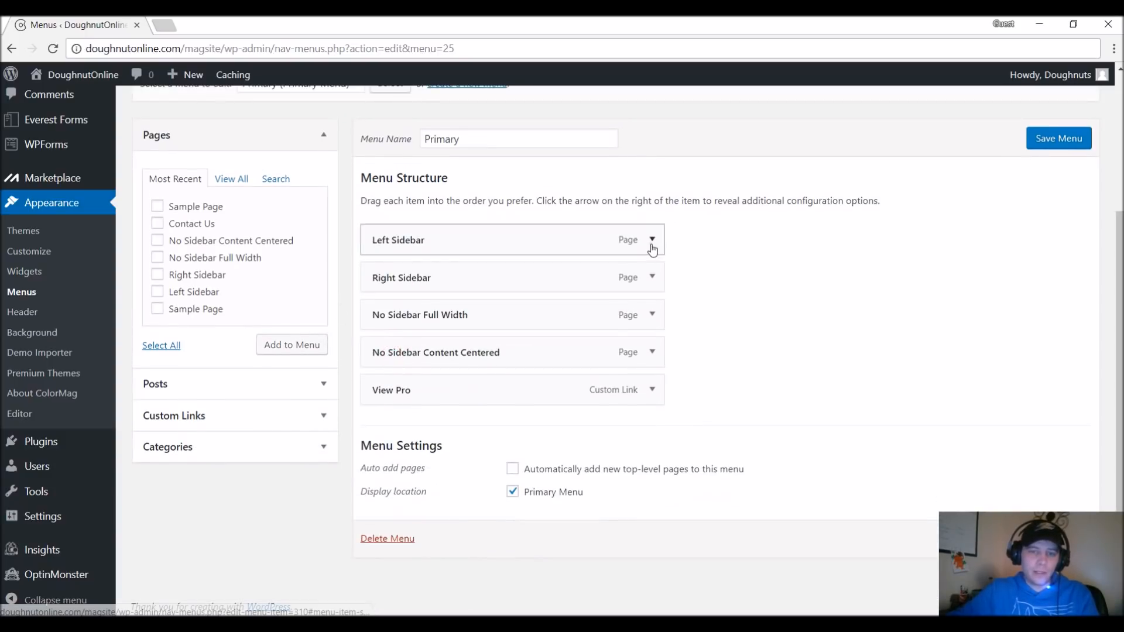
Remove the Left Sidebar, Right Sidebar, No Sidebar Full Width, No Sidebar Content Centered and View Pro items to empty the Primary menu.
left_click(652, 241)
left_click(382, 341)
left_click(653, 239)
left_click(392, 346)
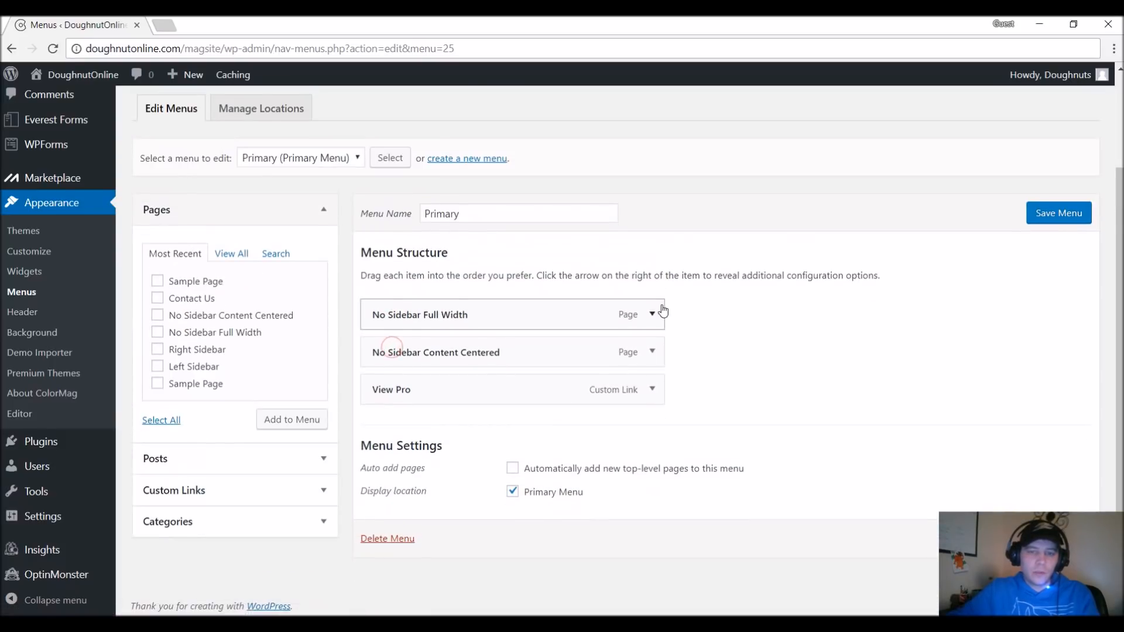
left_click(652, 314)
left_click(381, 344)
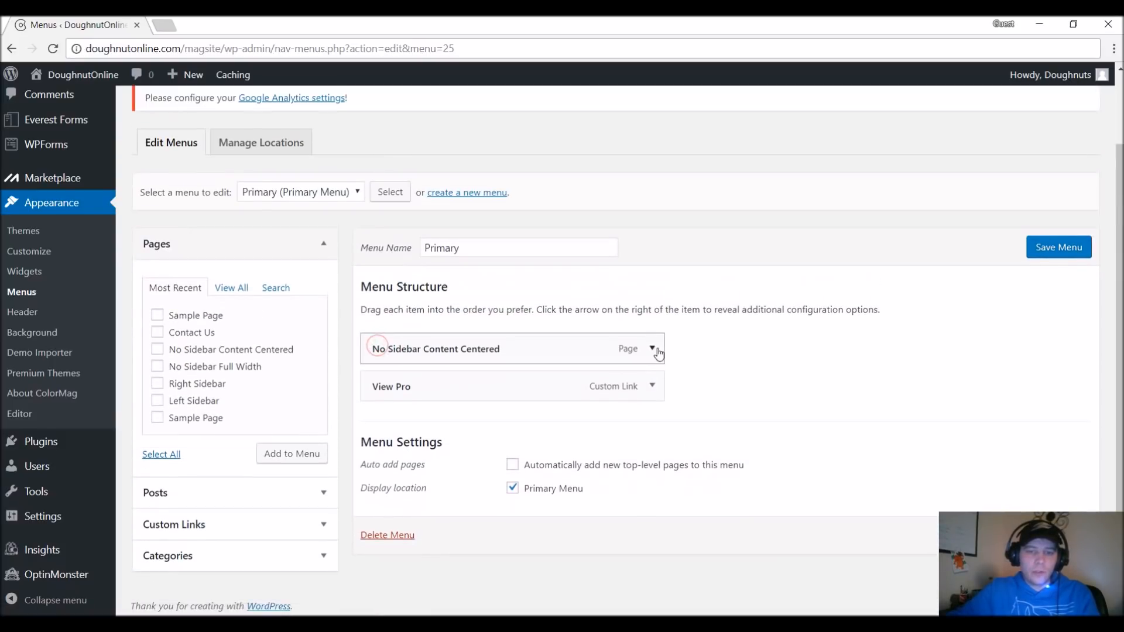
left_click(653, 351)
left_click(381, 345)
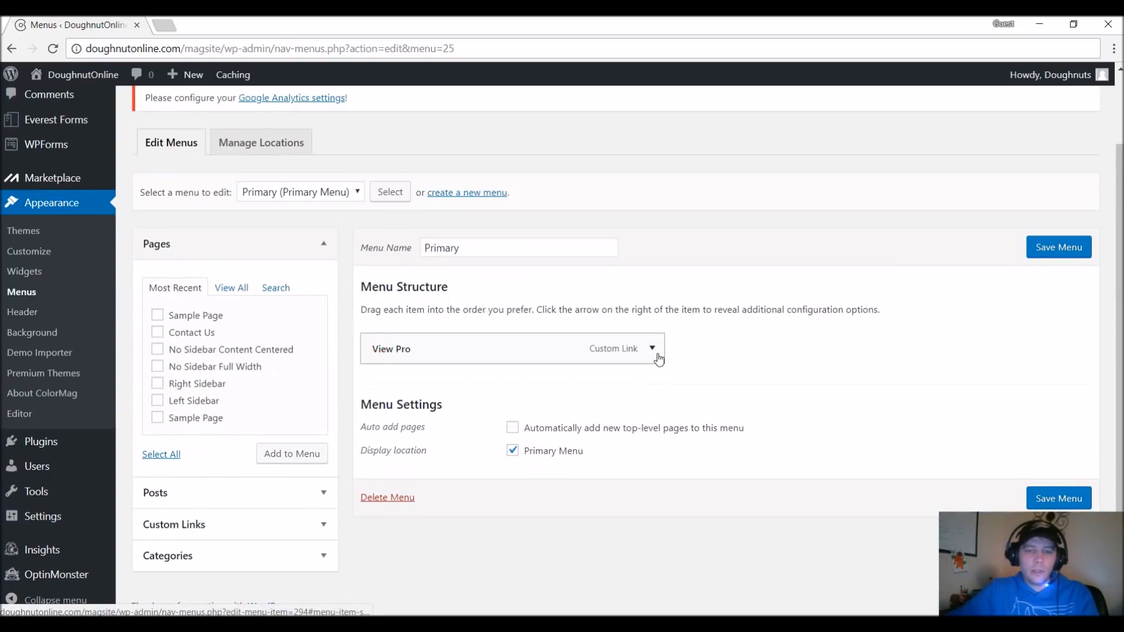
scroll(527, 293, "down", 3)
left_click(502, 268)
left_click(381, 386)
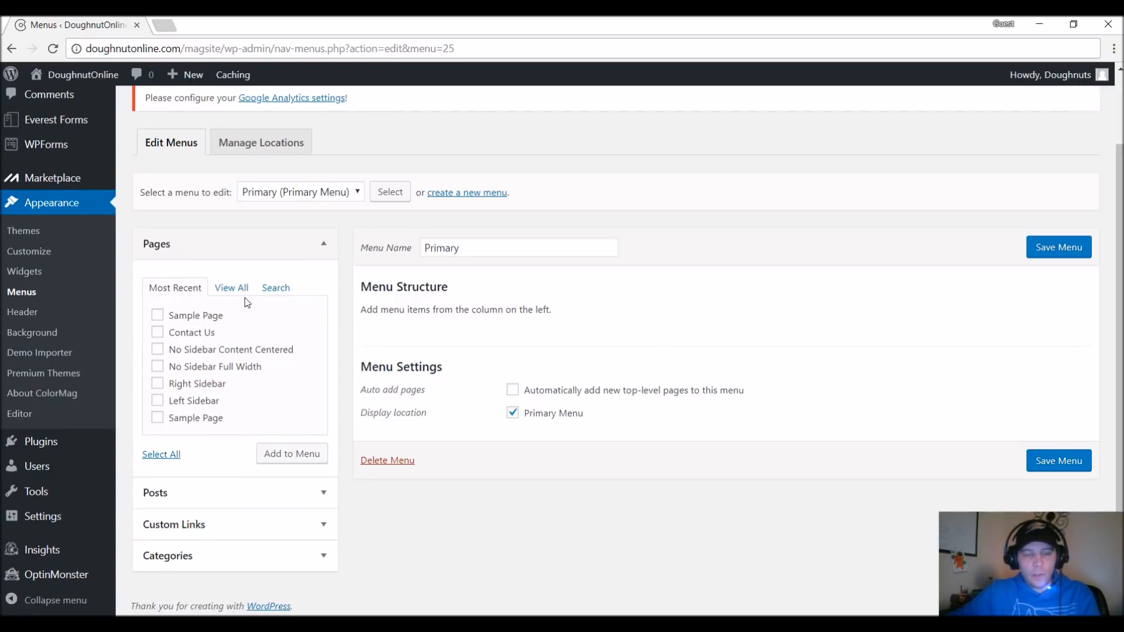
Add the Travel, Technology, FEATURED, Latest and TOP STORIES categories to the Primary menu.
left_click(231, 288)
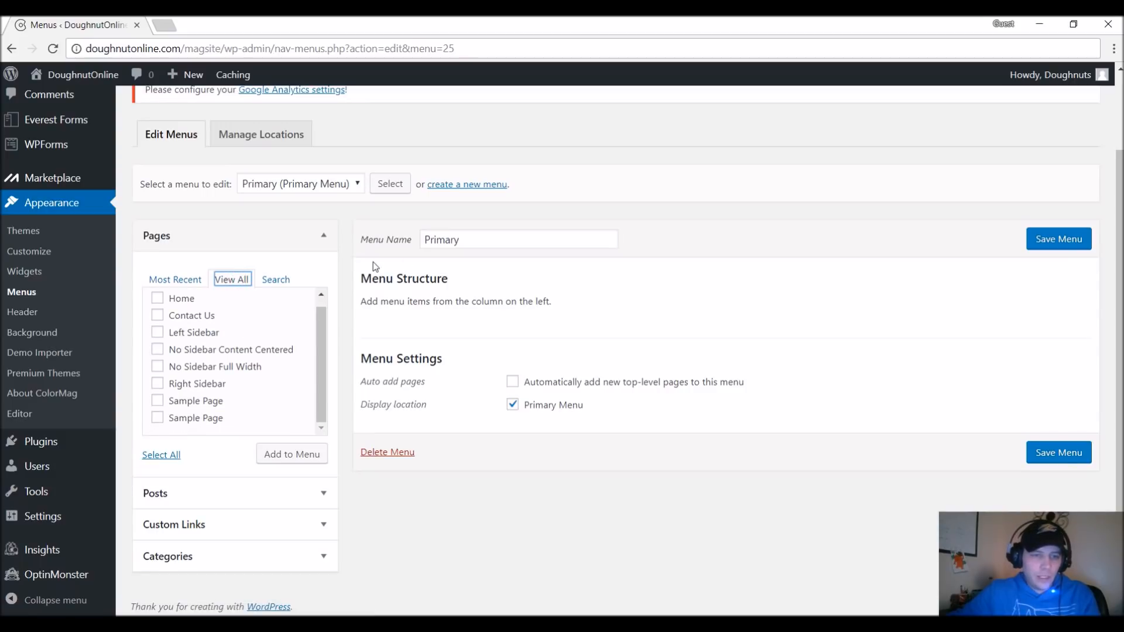
left_click(252, 556)
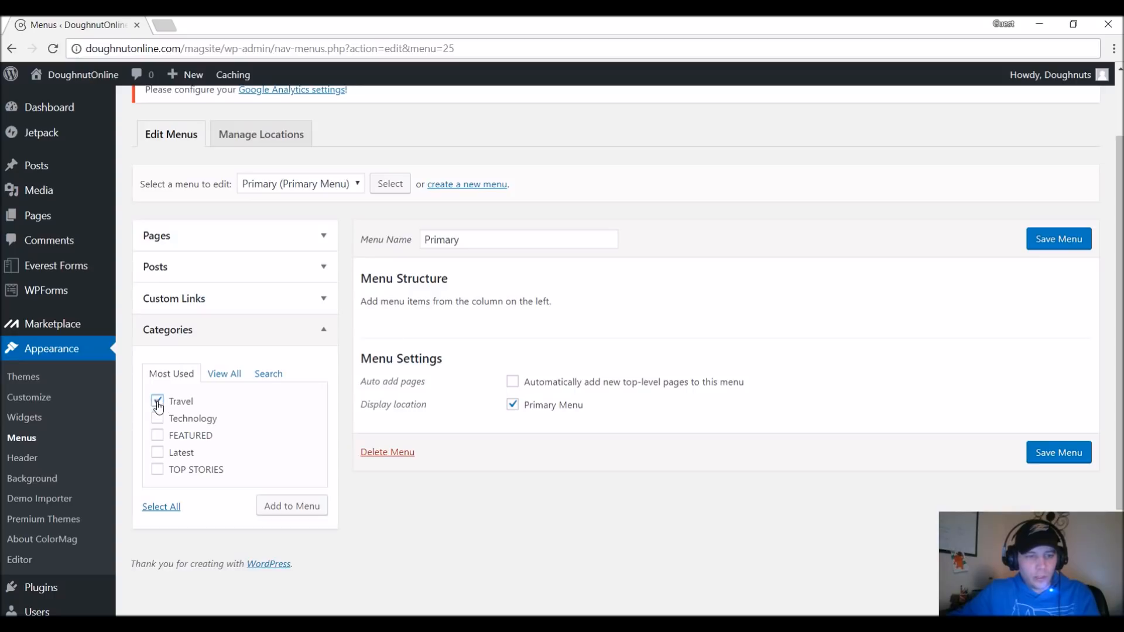
left_click(161, 422)
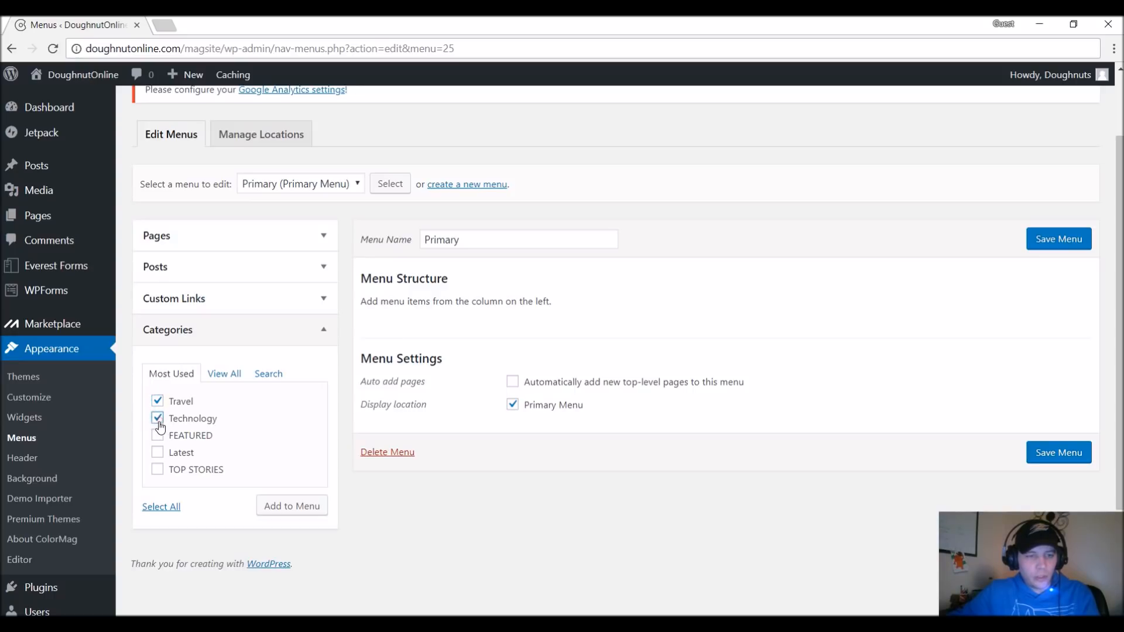
left_click(157, 469)
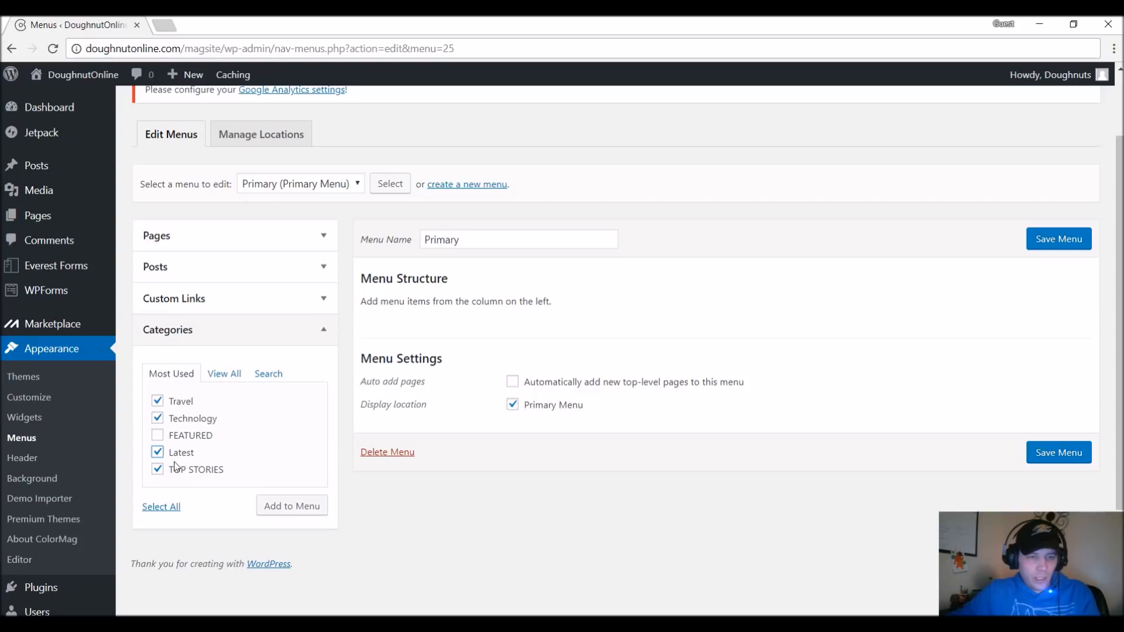
left_click(157, 437)
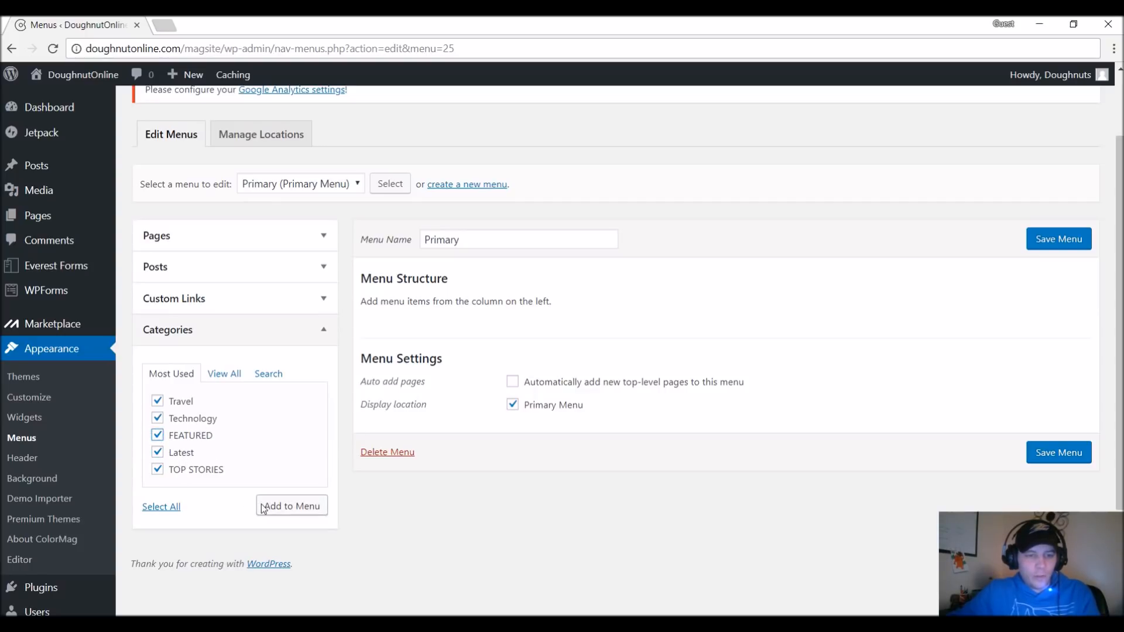
left_click(300, 514)
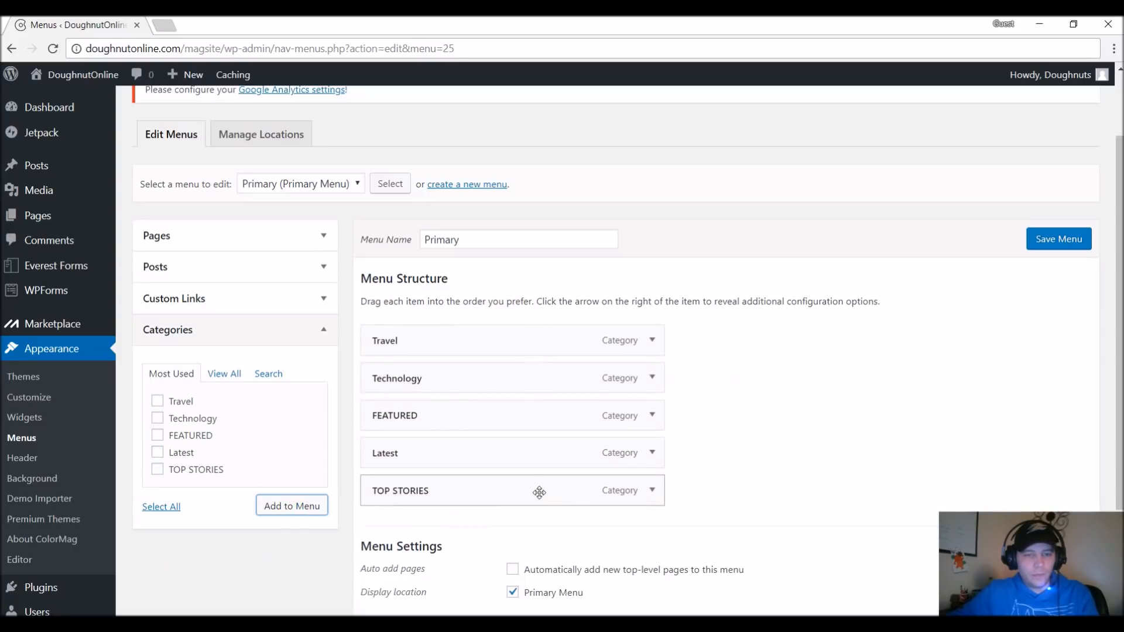
Add the Contact Us page to the Primary menu.
left_click(237, 246)
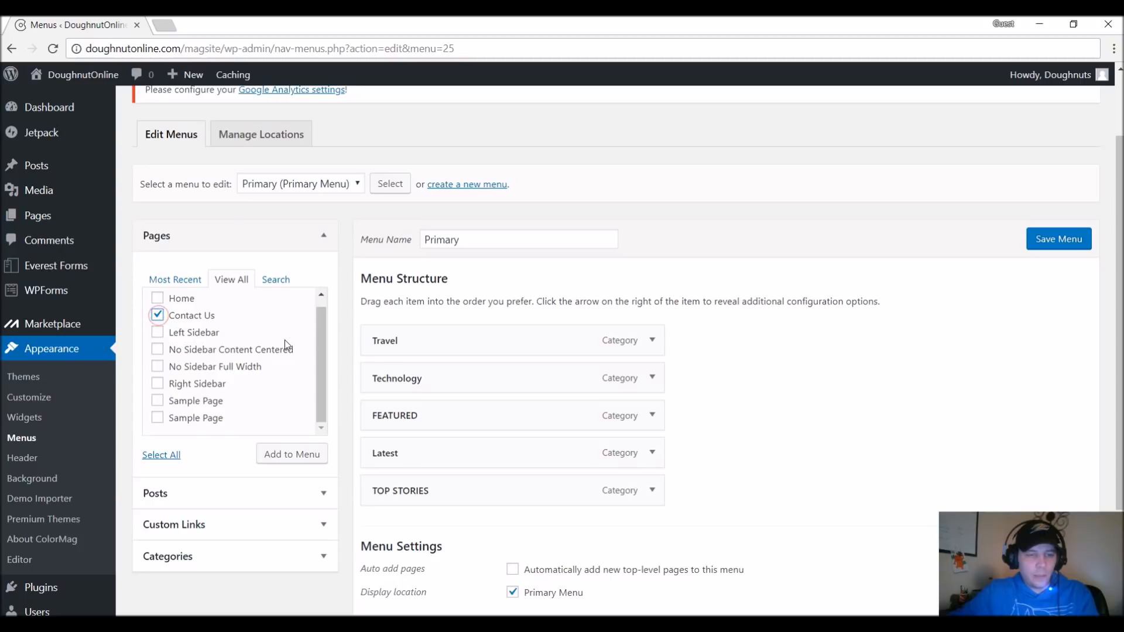
scroll(254, 349, "down", 1)
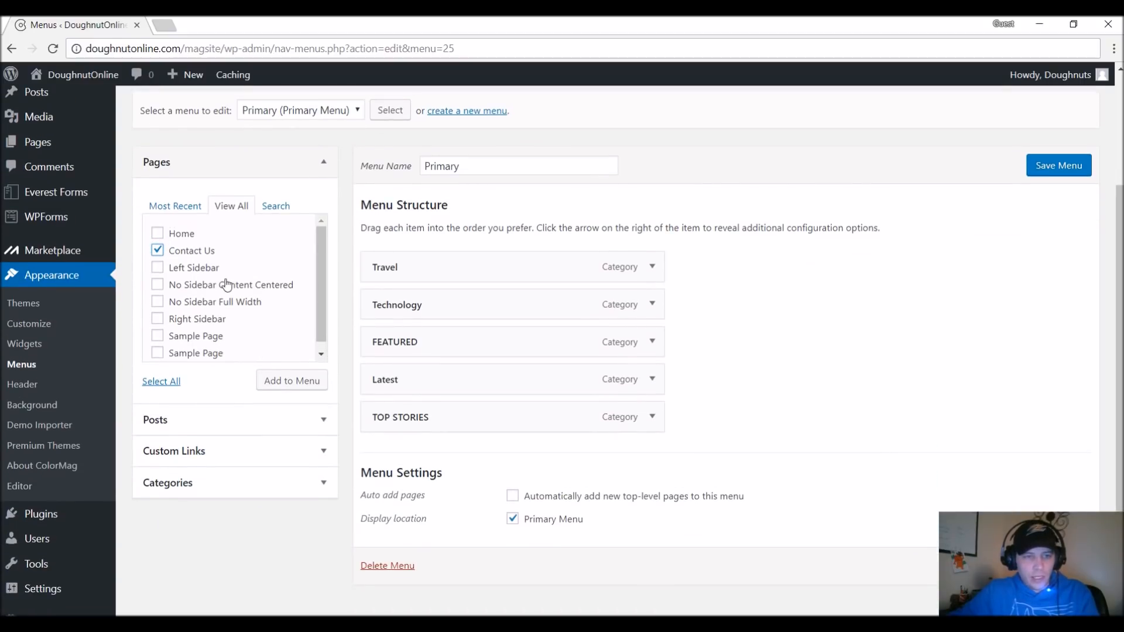
left_click(285, 384)
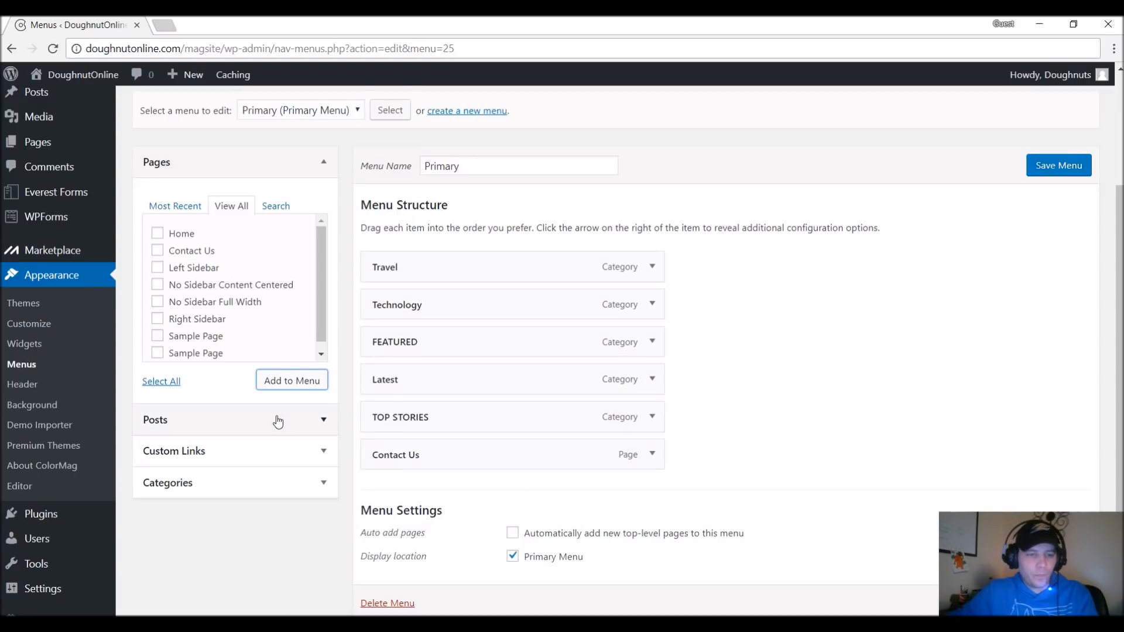
Examine the fields for adding a custom link to the menu, without adding one.
scroll(285, 416, "up", 3)
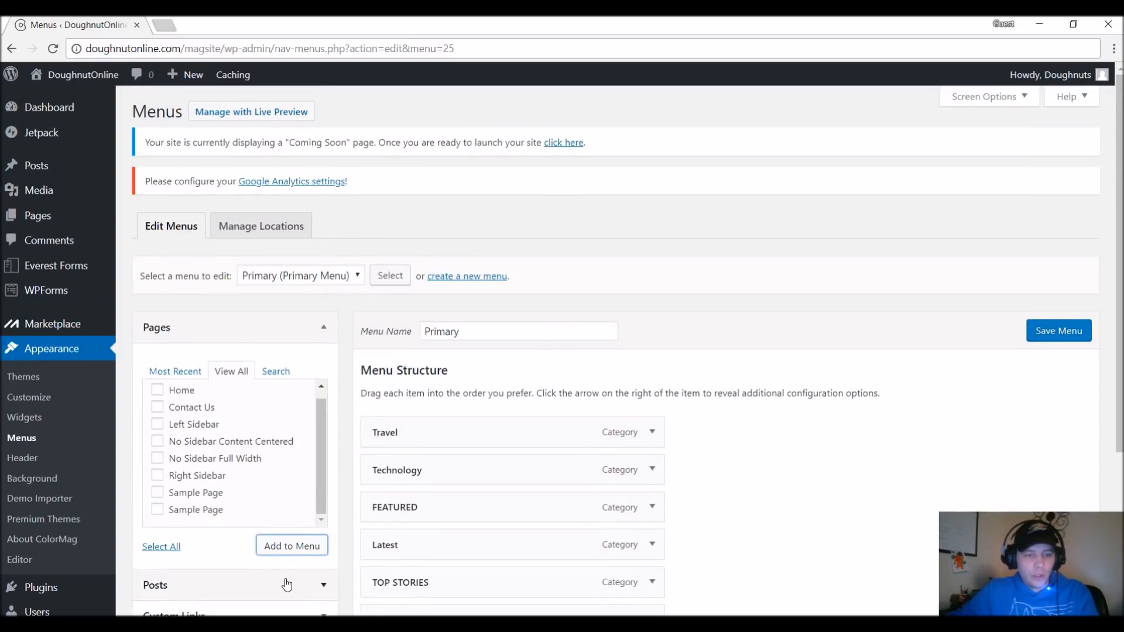
scroll(287, 585, "down", 3)
left_click(188, 466)
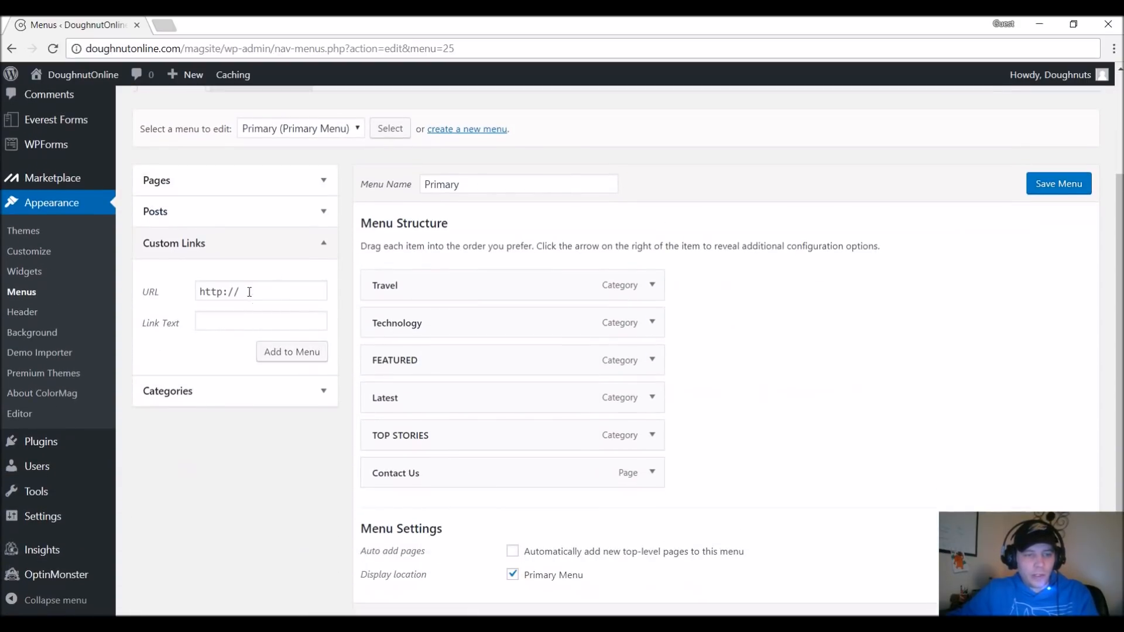
left_click(183, 243)
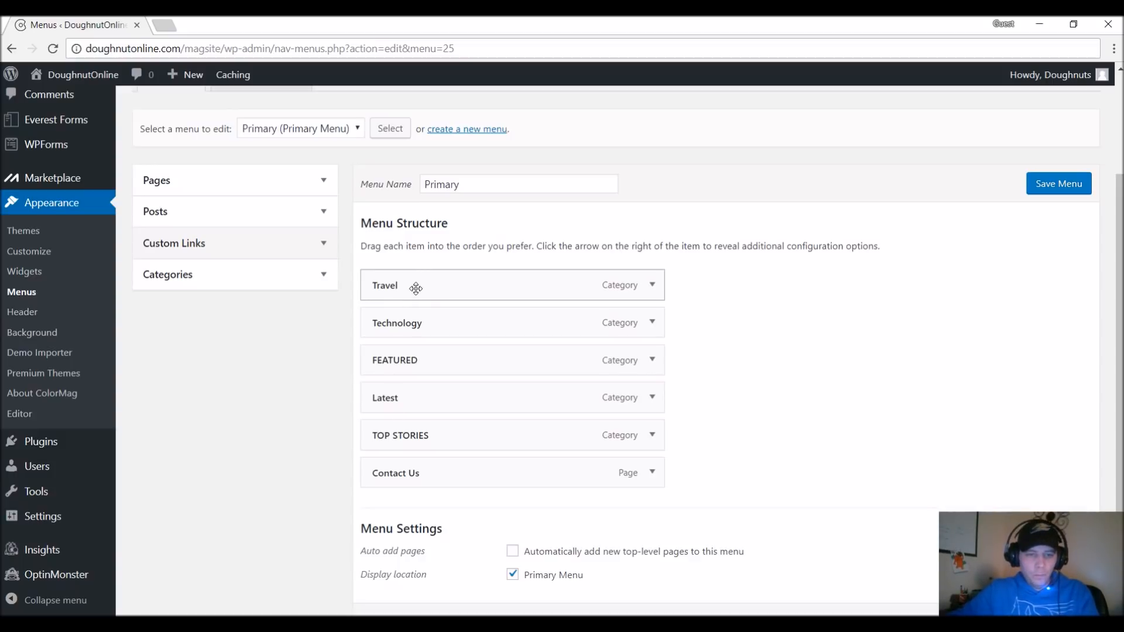
Reorder the menu so FEATURED comes first and Technology second, ahead of Travel.
mouse_move(417, 285)
left_mouse_down()
mouse_move(467, 397)
mouse_move(439, 298)
mouse_move(420, 354)
mouse_move(394, 276)
mouse_move(402, 296)
mouse_move(411, 286)
left_mouse_up()
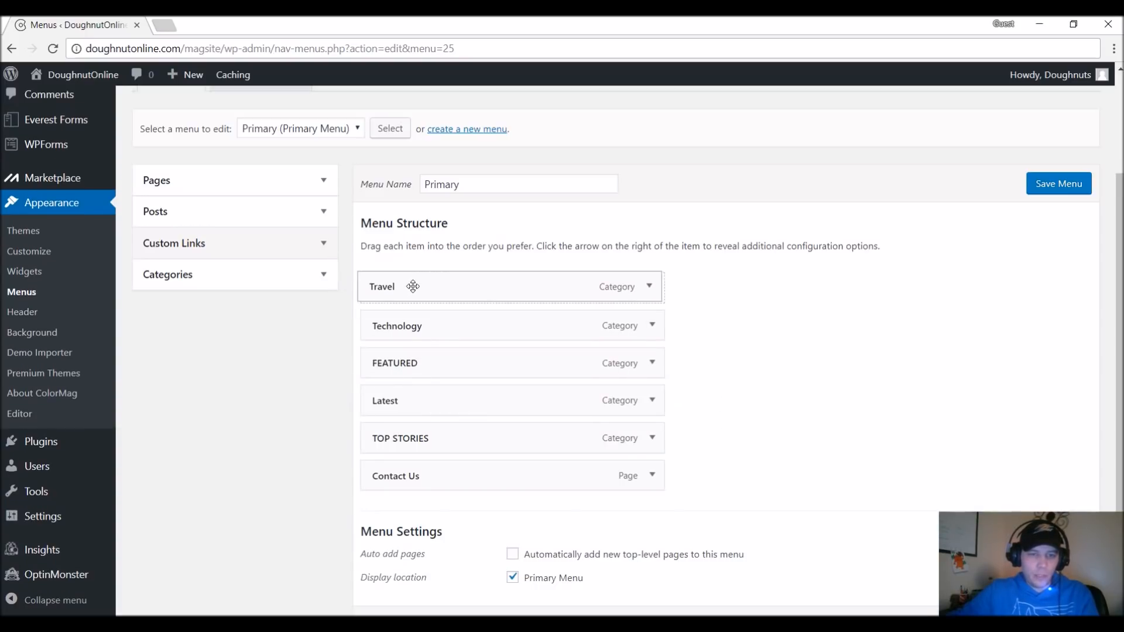
left_click_drag(396, 366, 382, 291)
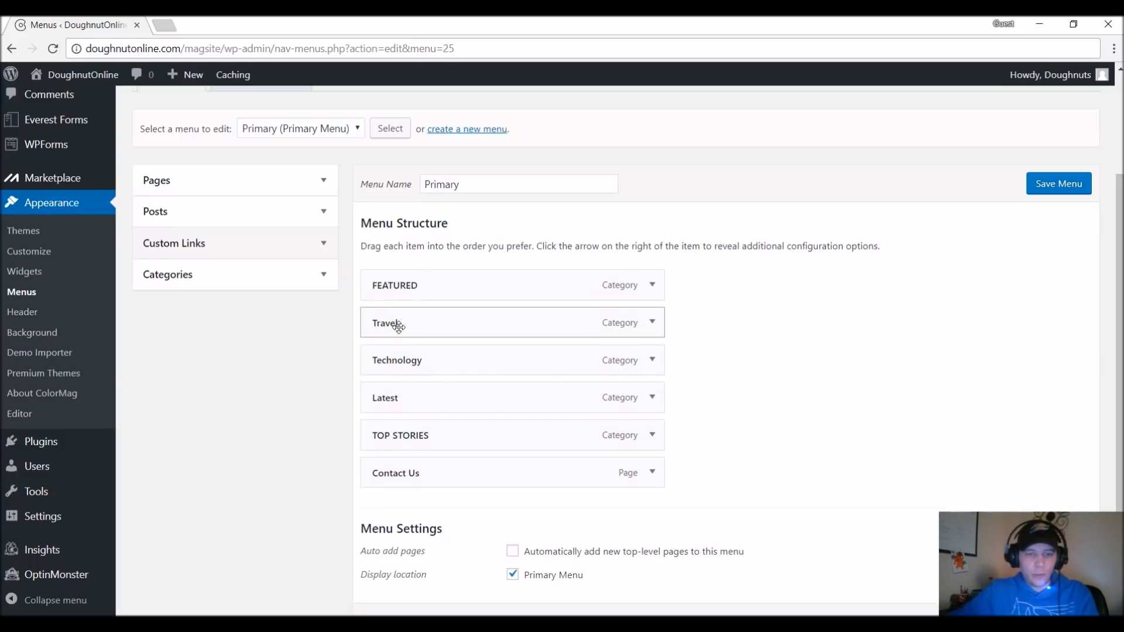
left_click_drag(403, 363, 389, 329)
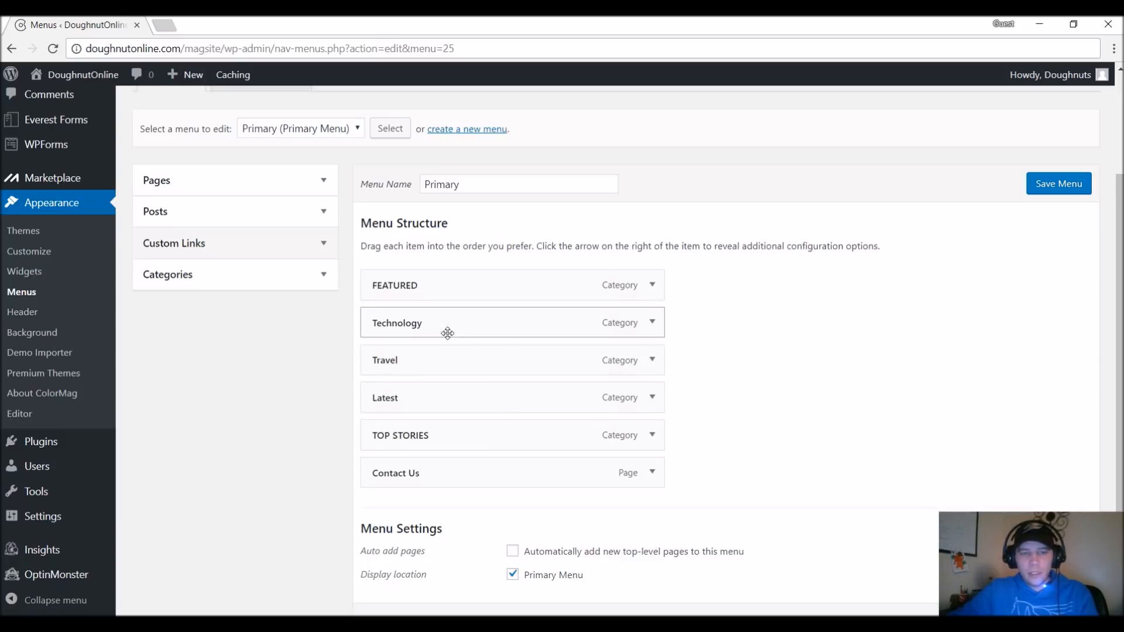
Change the navigation label of the TOP STORIES menu item to "Top Stories".
left_click(655, 436)
scroll(647, 418, "down", 2)
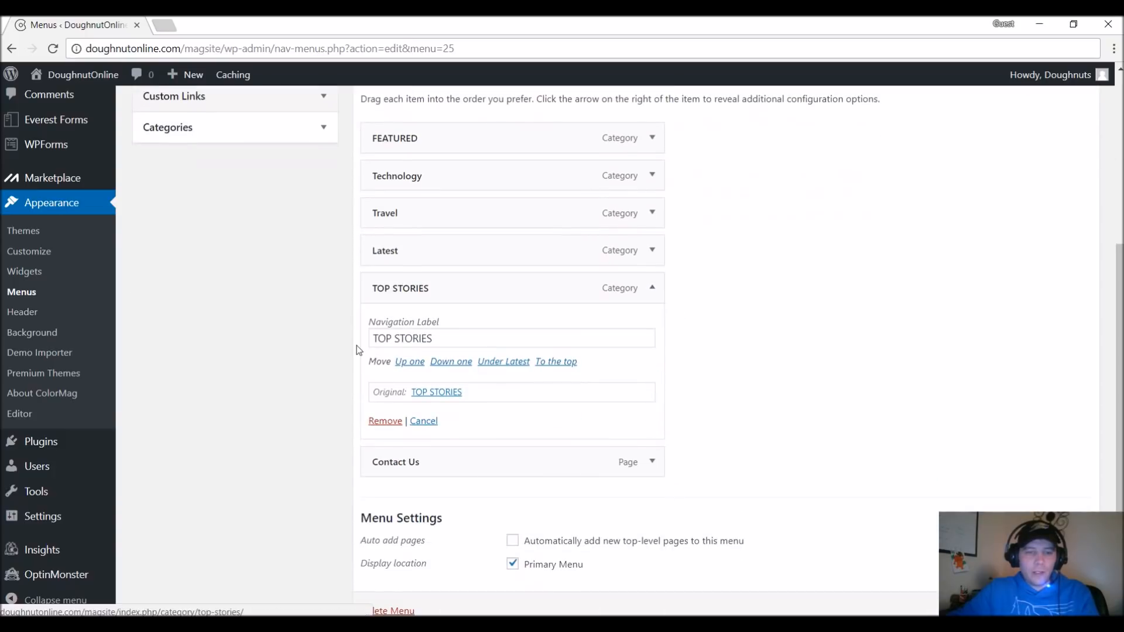
left_click_drag(457, 344, 163, 298)
type("Top Stories")
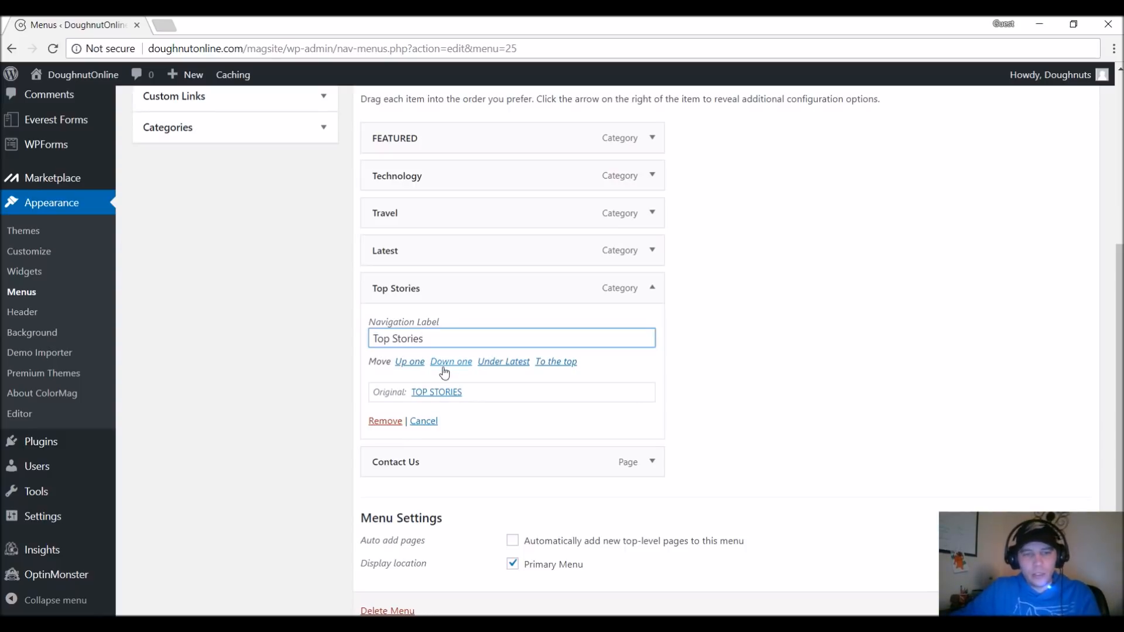
Change the navigation label of the FEATURED menu item to "Featured" and save the Primary menu.
scroll(520, 402, "up", 2)
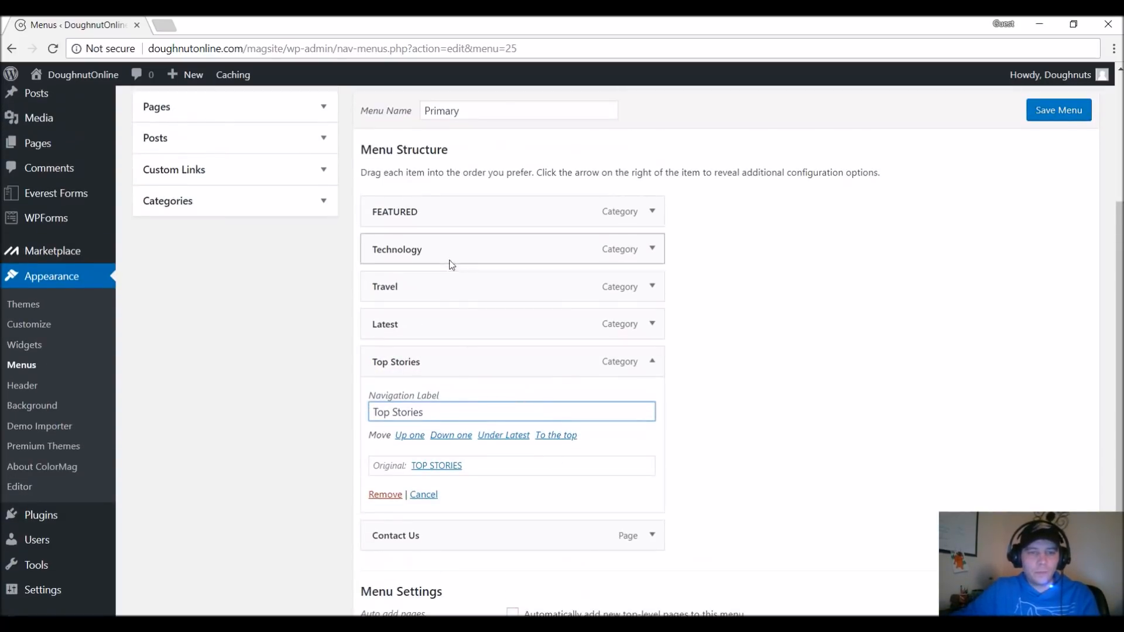
left_click(651, 211)
left_click_drag(482, 261, 29, 181)
type("FG")
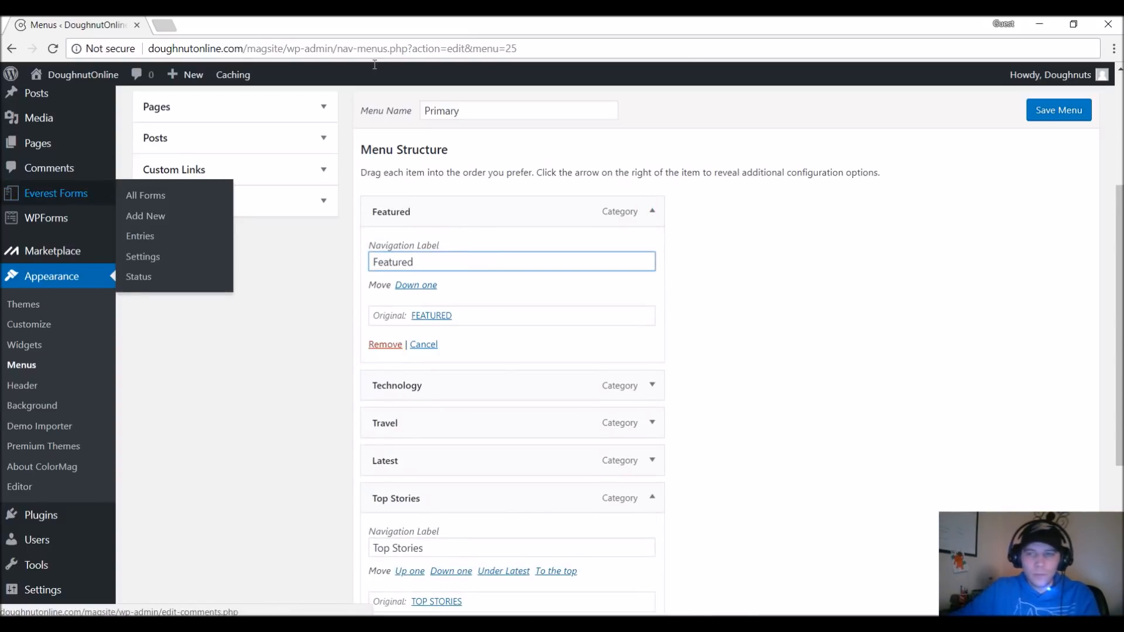
left_click(863, 223)
left_click(1063, 119)
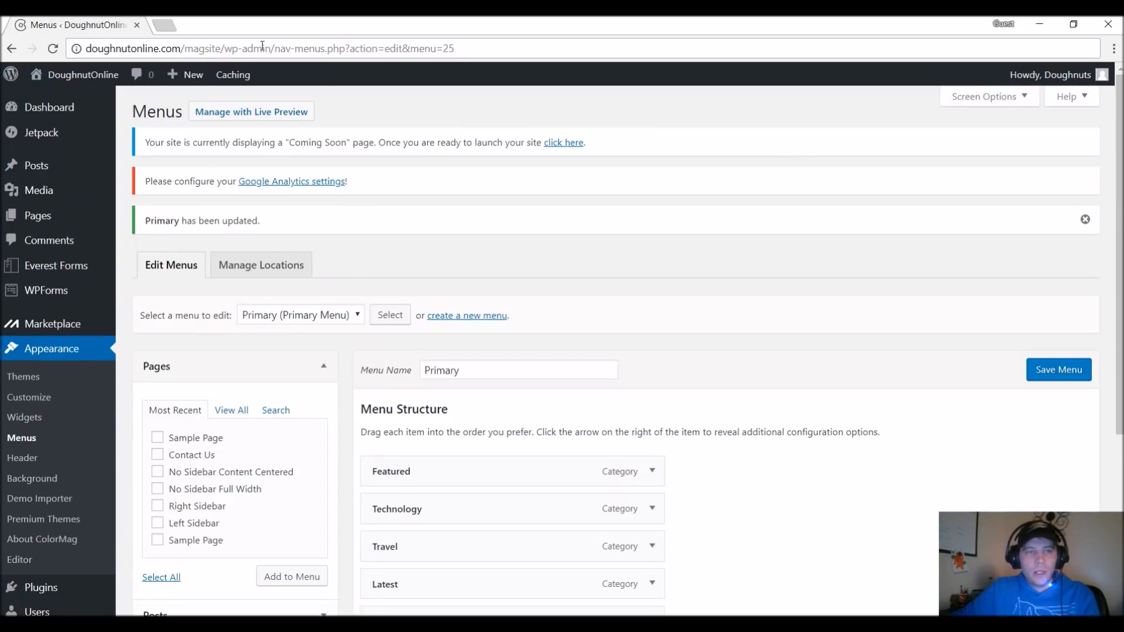
Open the site's front page at doughnutonline.com/magsite/ to check the rebuilt navigation menu.
left_click(263, 46)
left_click_drag(274, 48, 468, 48)
key("BackSpace")
key("Return")
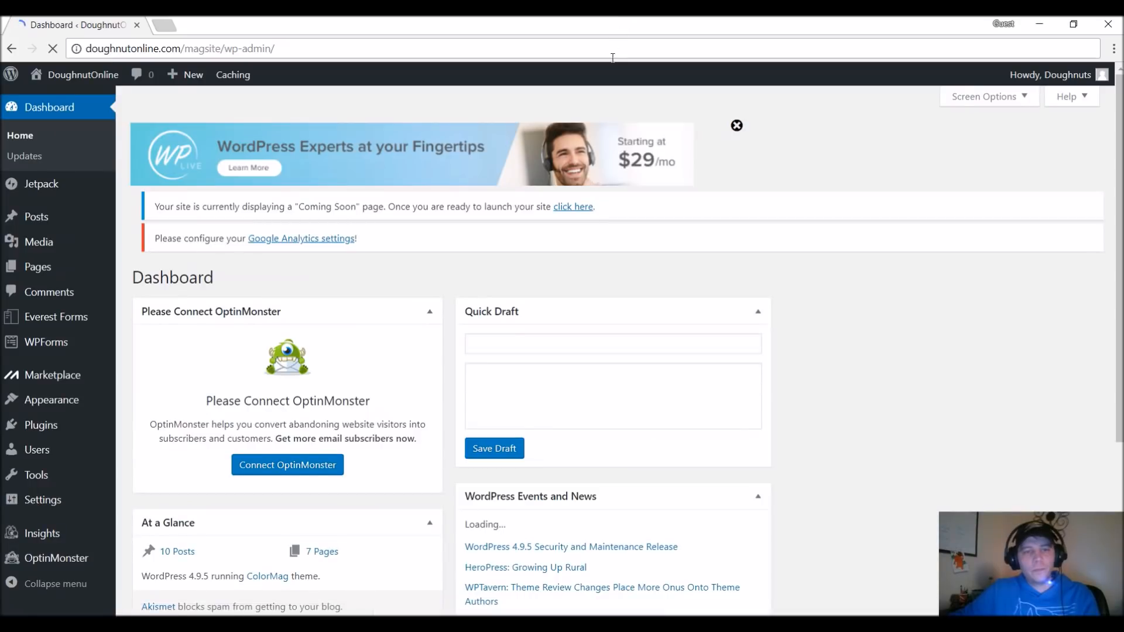
left_click(165, 50)
left_click_drag(224, 49, 592, 50)
key("BackSpace")
key("Return")
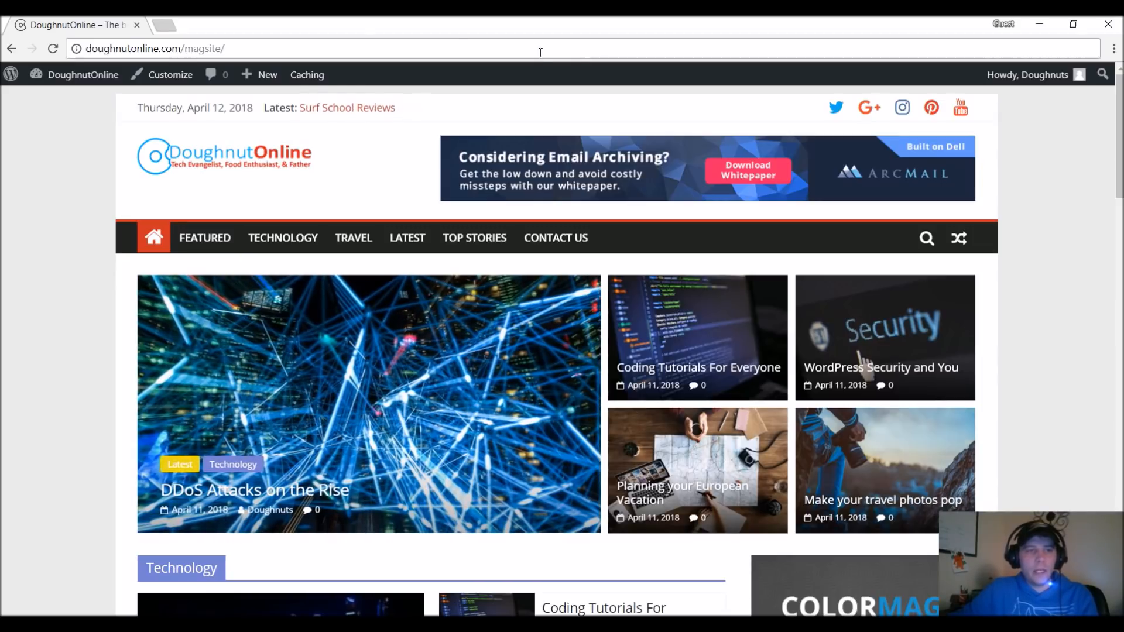
Return to the WordPress dashboard and launch the site, taking down its "Coming Soon" page.
mouse_move(73, 74)
left_click(84, 104)
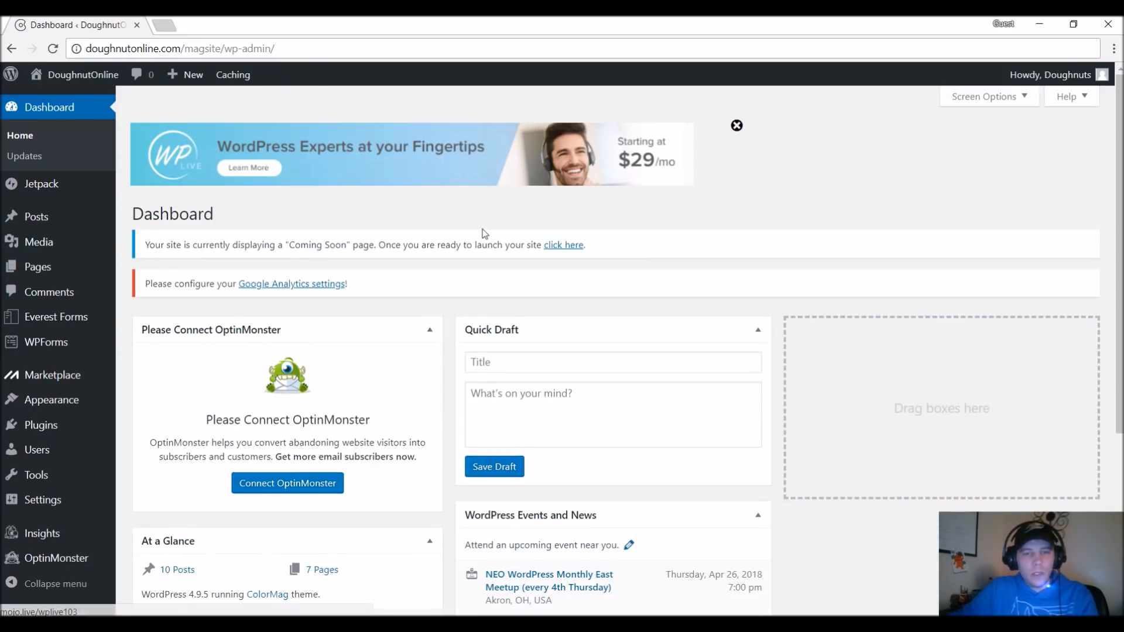
left_click(559, 249)
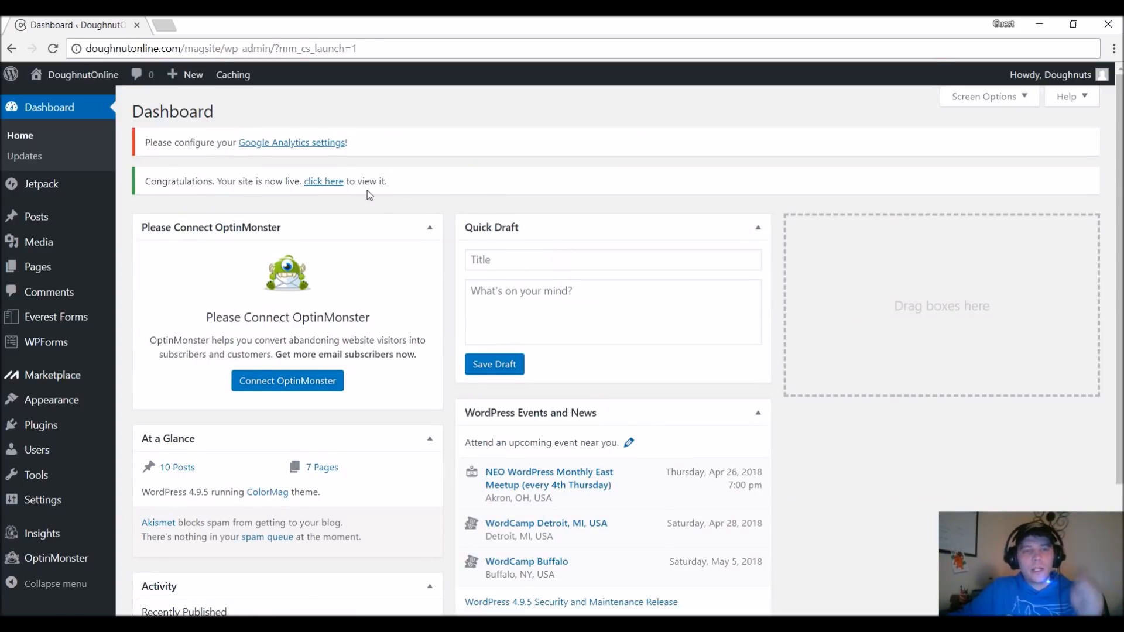
Open the launched site and review its homepage from the header down to the Hot News section.
left_click(332, 182)
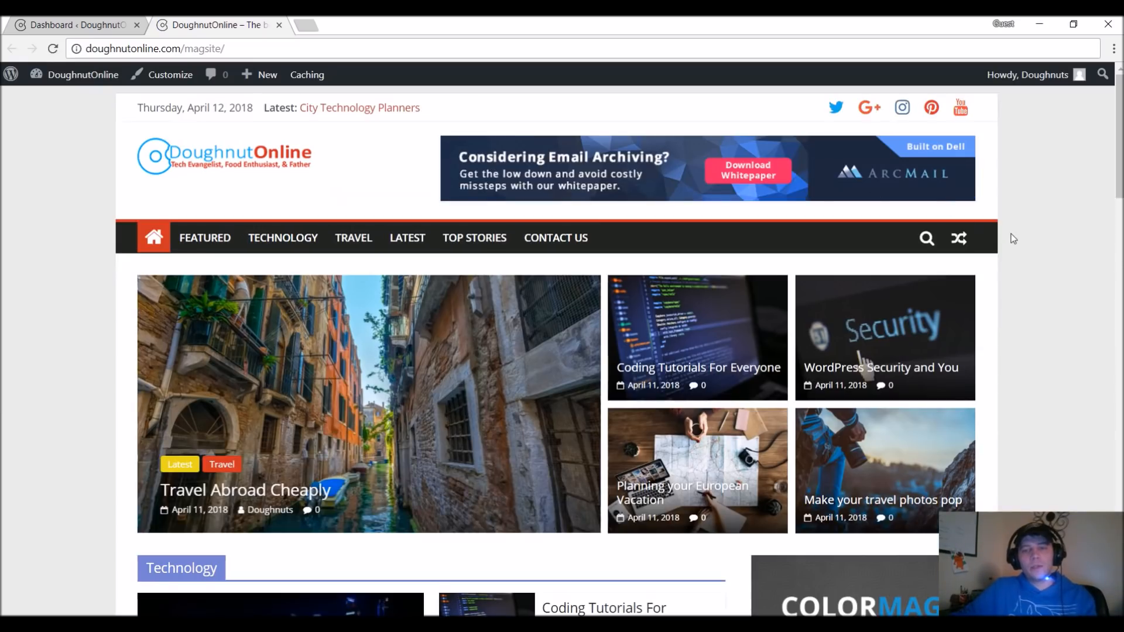
scroll(1015, 241, "down", 6)
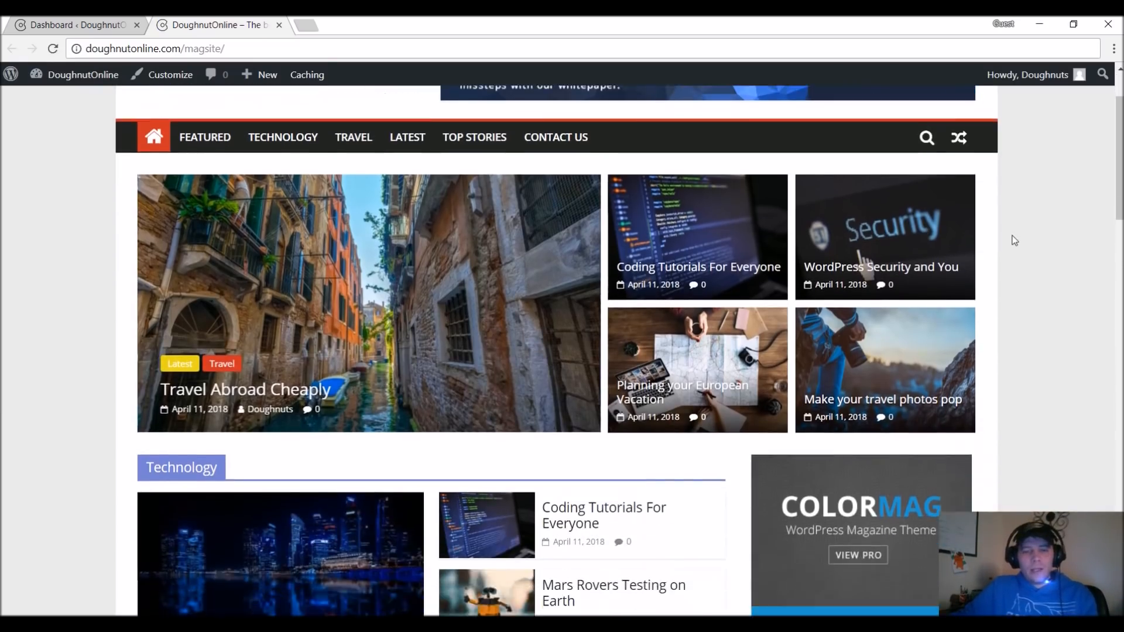
scroll(1015, 241, "down", 15)
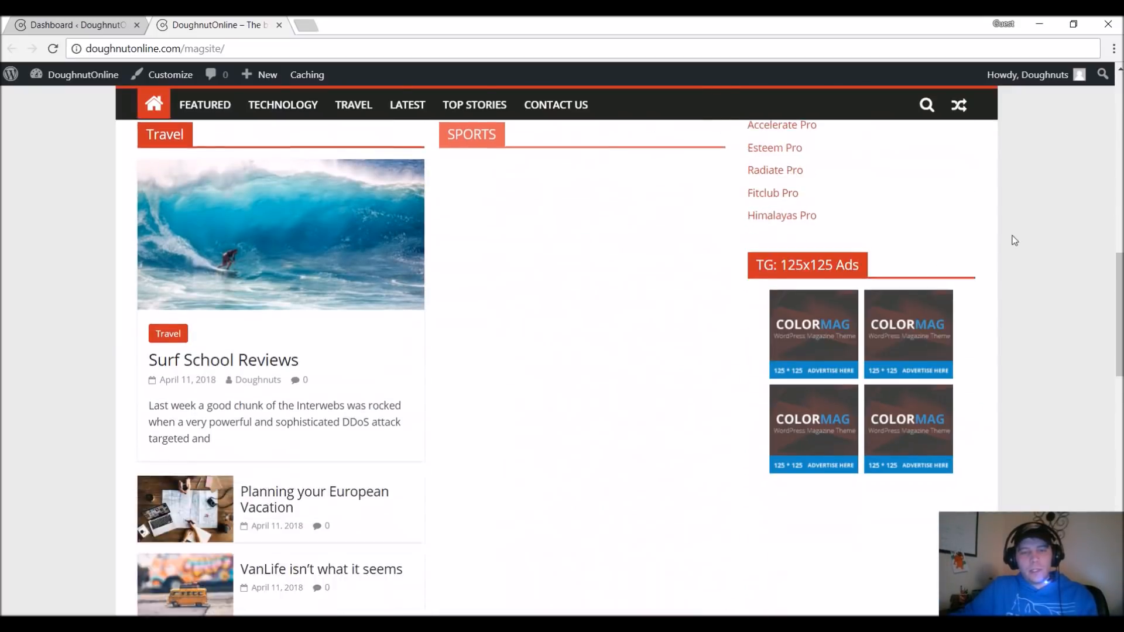
scroll(1015, 241, "down", 5)
scroll(1015, 240, "up", 20)
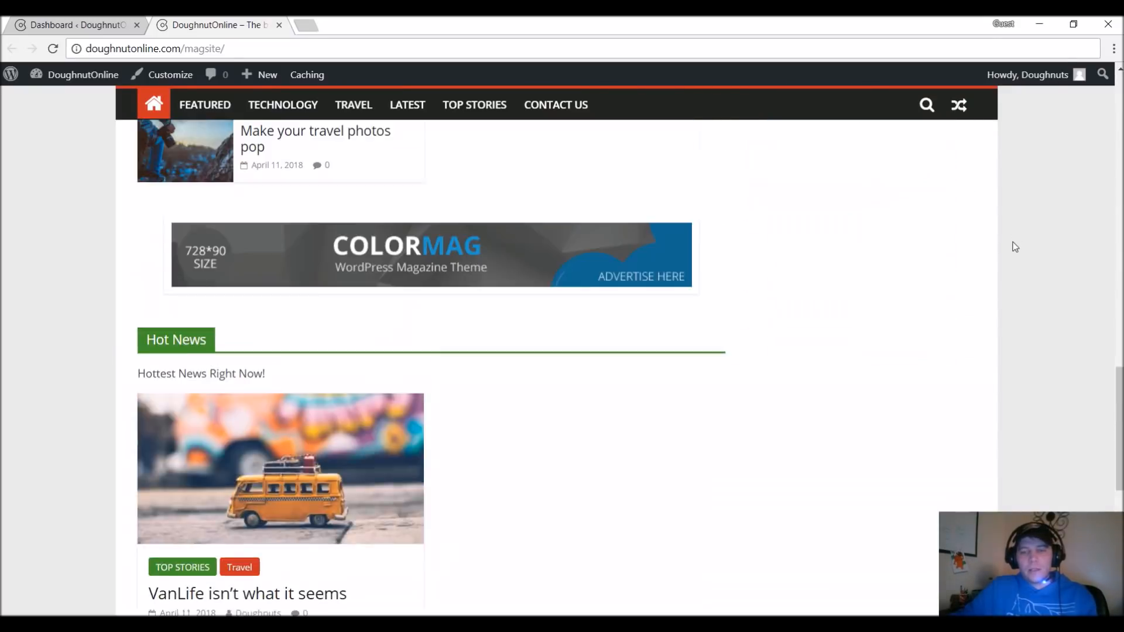
scroll(1015, 247, "up", 4)
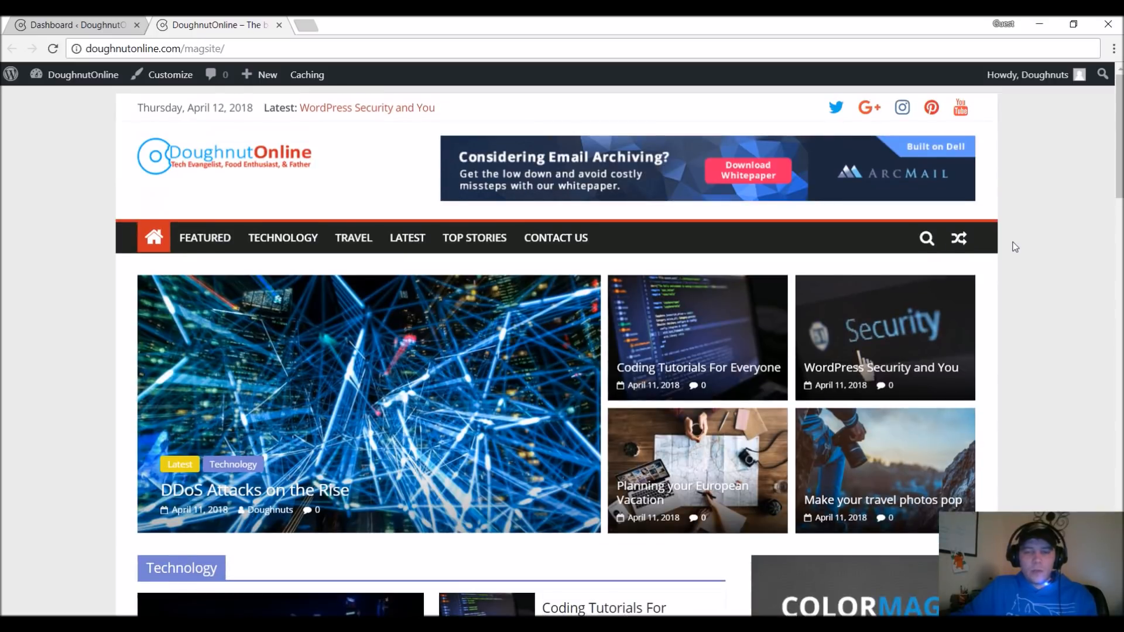